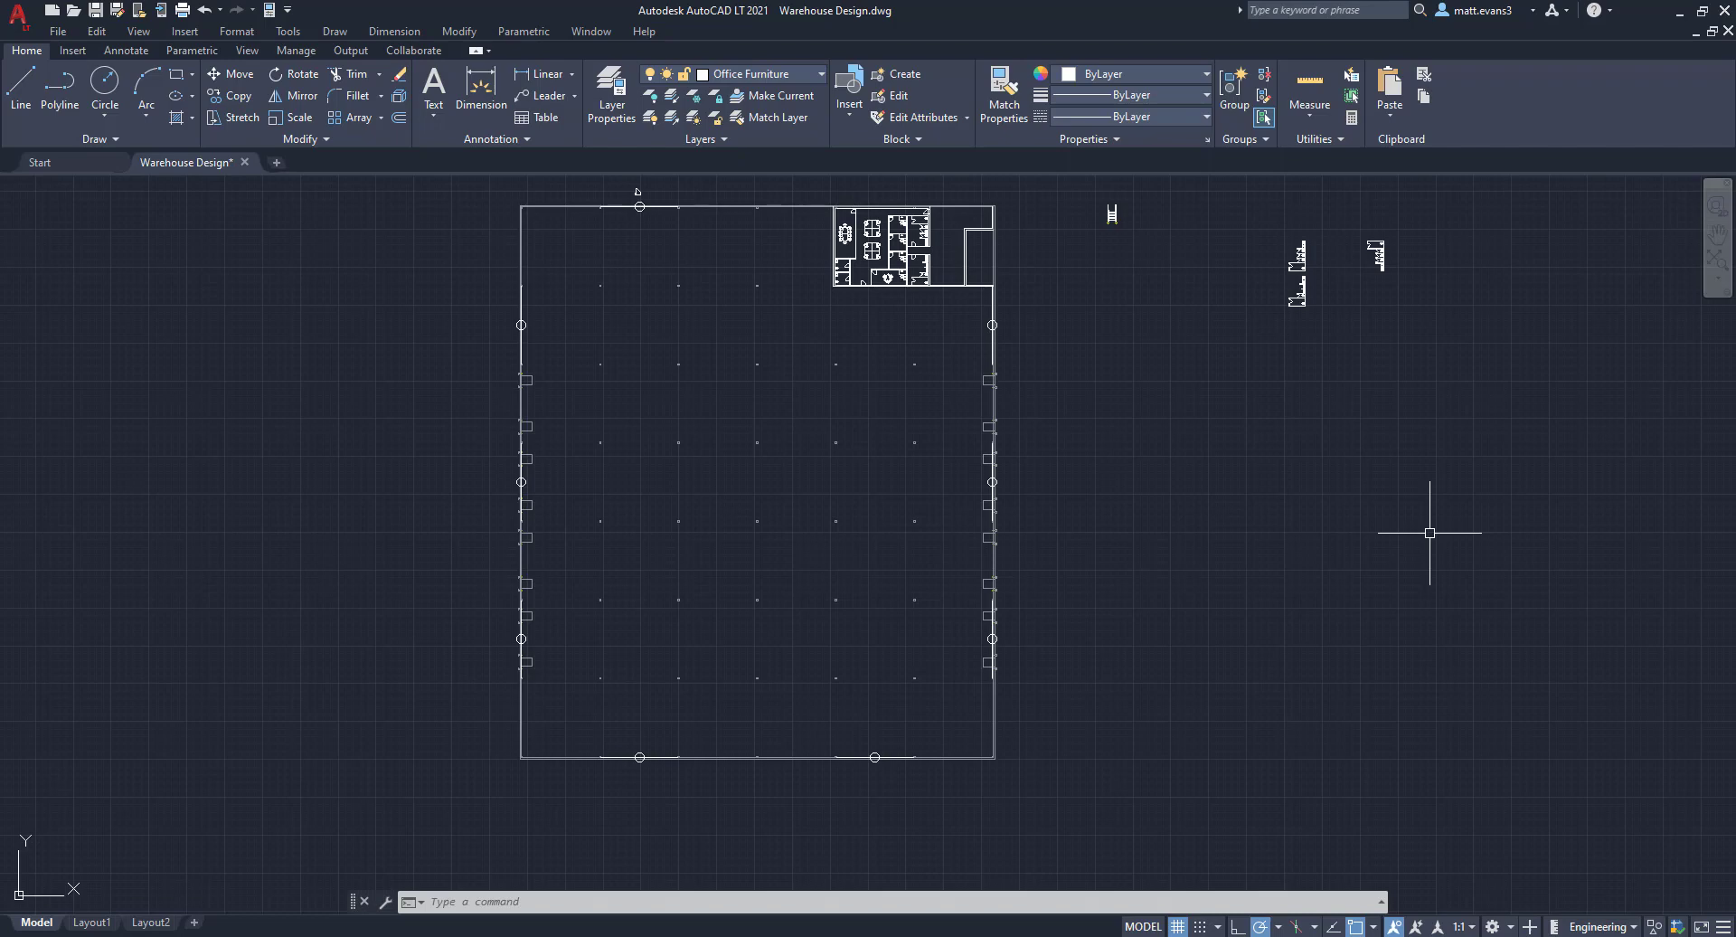
- Copy the door symbol above the building from its threshold midpoint to the centre of the guide circle on the upper wall
{"action": "scroll", "coordinate": [620, 203], "scroll_direction": "up", "scroll_amount": 2}
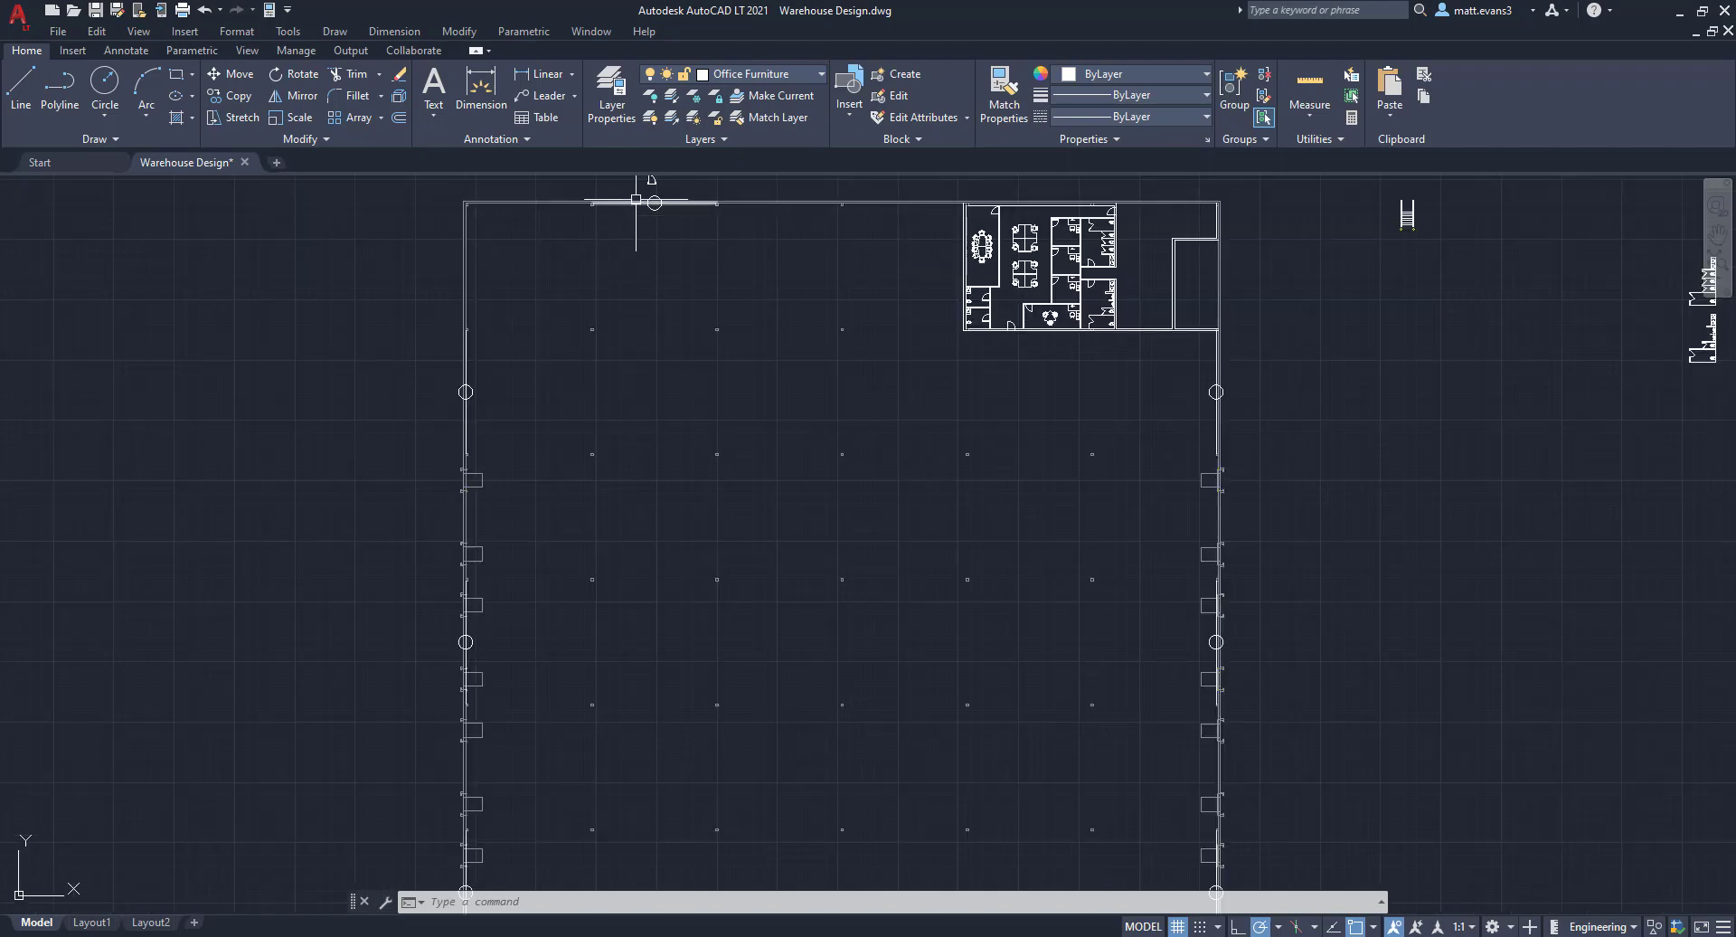
{"action": "scroll", "coordinate": [649, 229], "scroll_direction": "up", "scroll_amount": 4}
{"action": "middle_click_drag", "start_coordinate": [654, 216], "coordinate": [615, 545]}
{"action": "scroll", "coordinate": [551, 483], "scroll_direction": "up", "scroll_amount": 2}
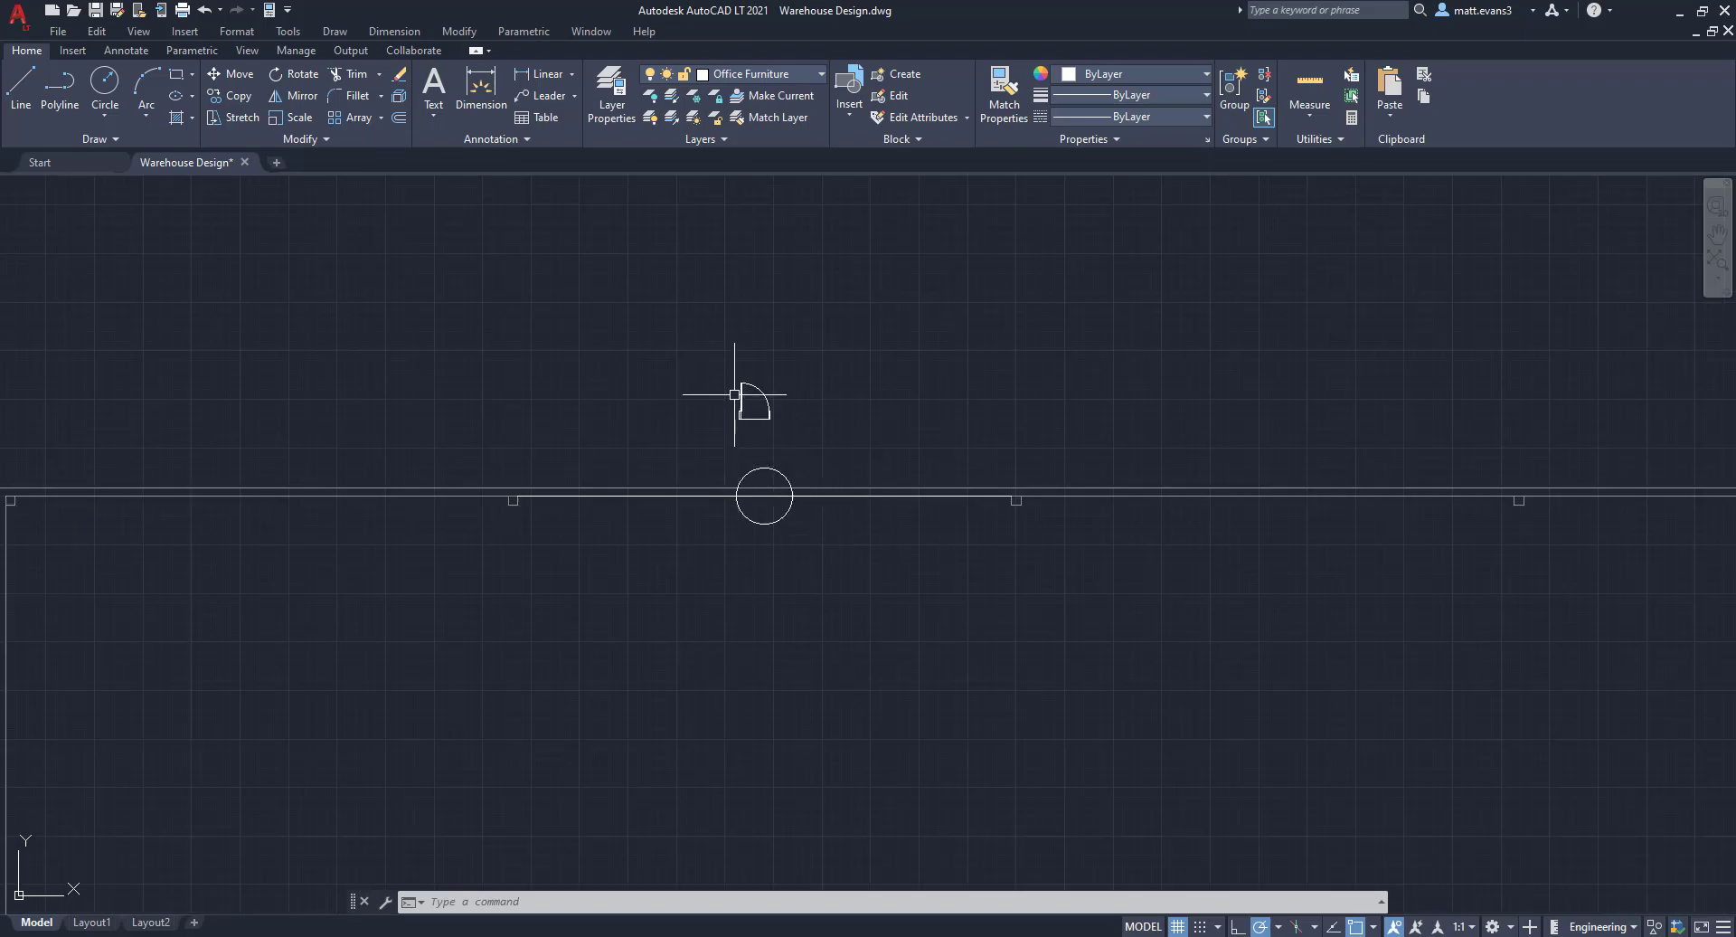
{"action": "left_click", "coordinate": [724, 368]}
{"action": "left_click", "coordinate": [804, 457]}
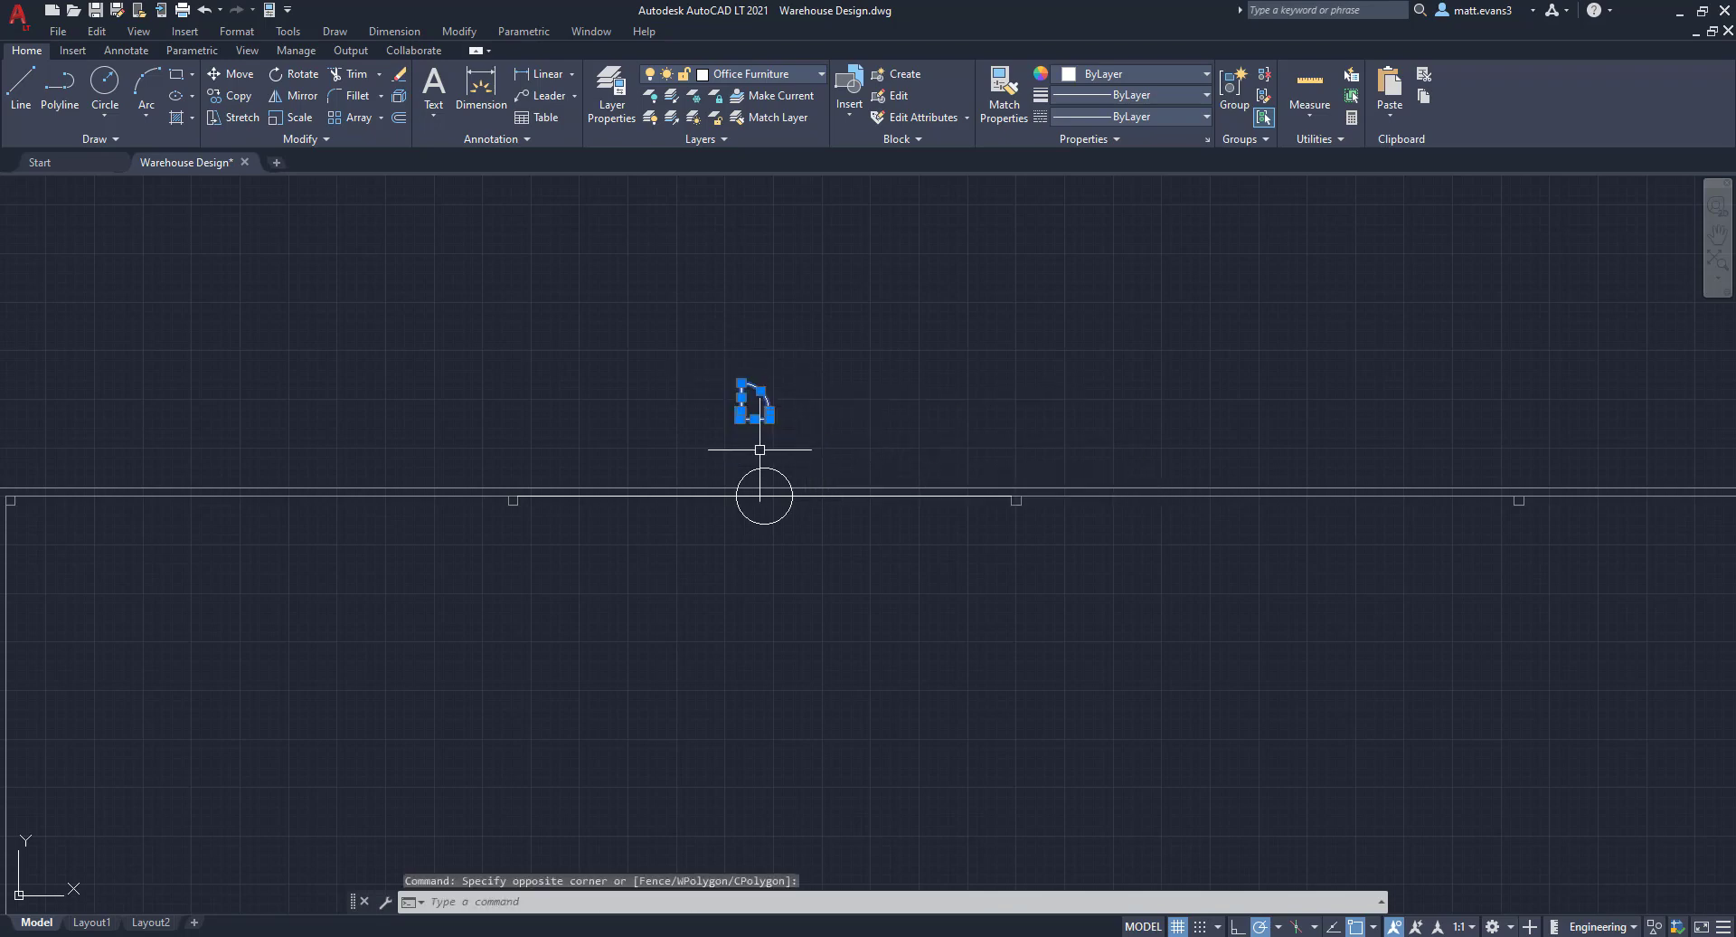
{"action": "scroll", "coordinate": [744, 445], "scroll_direction": "up", "scroll_amount": 4}
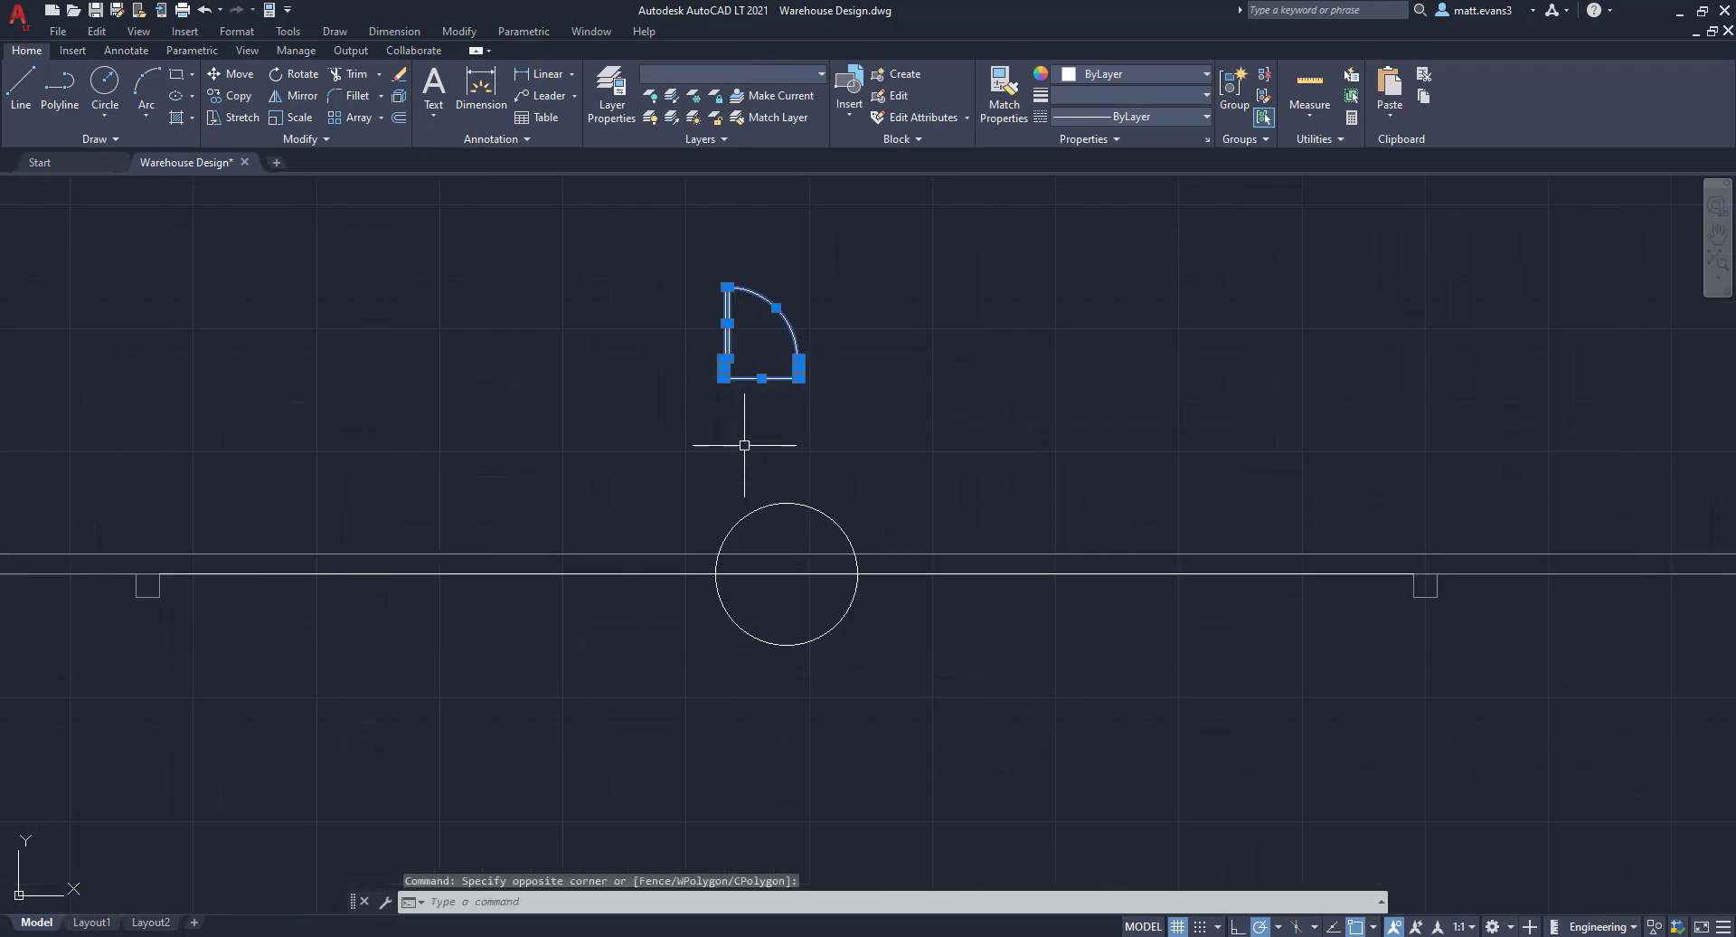
{"action": "right_click", "coordinate": [744, 445]}
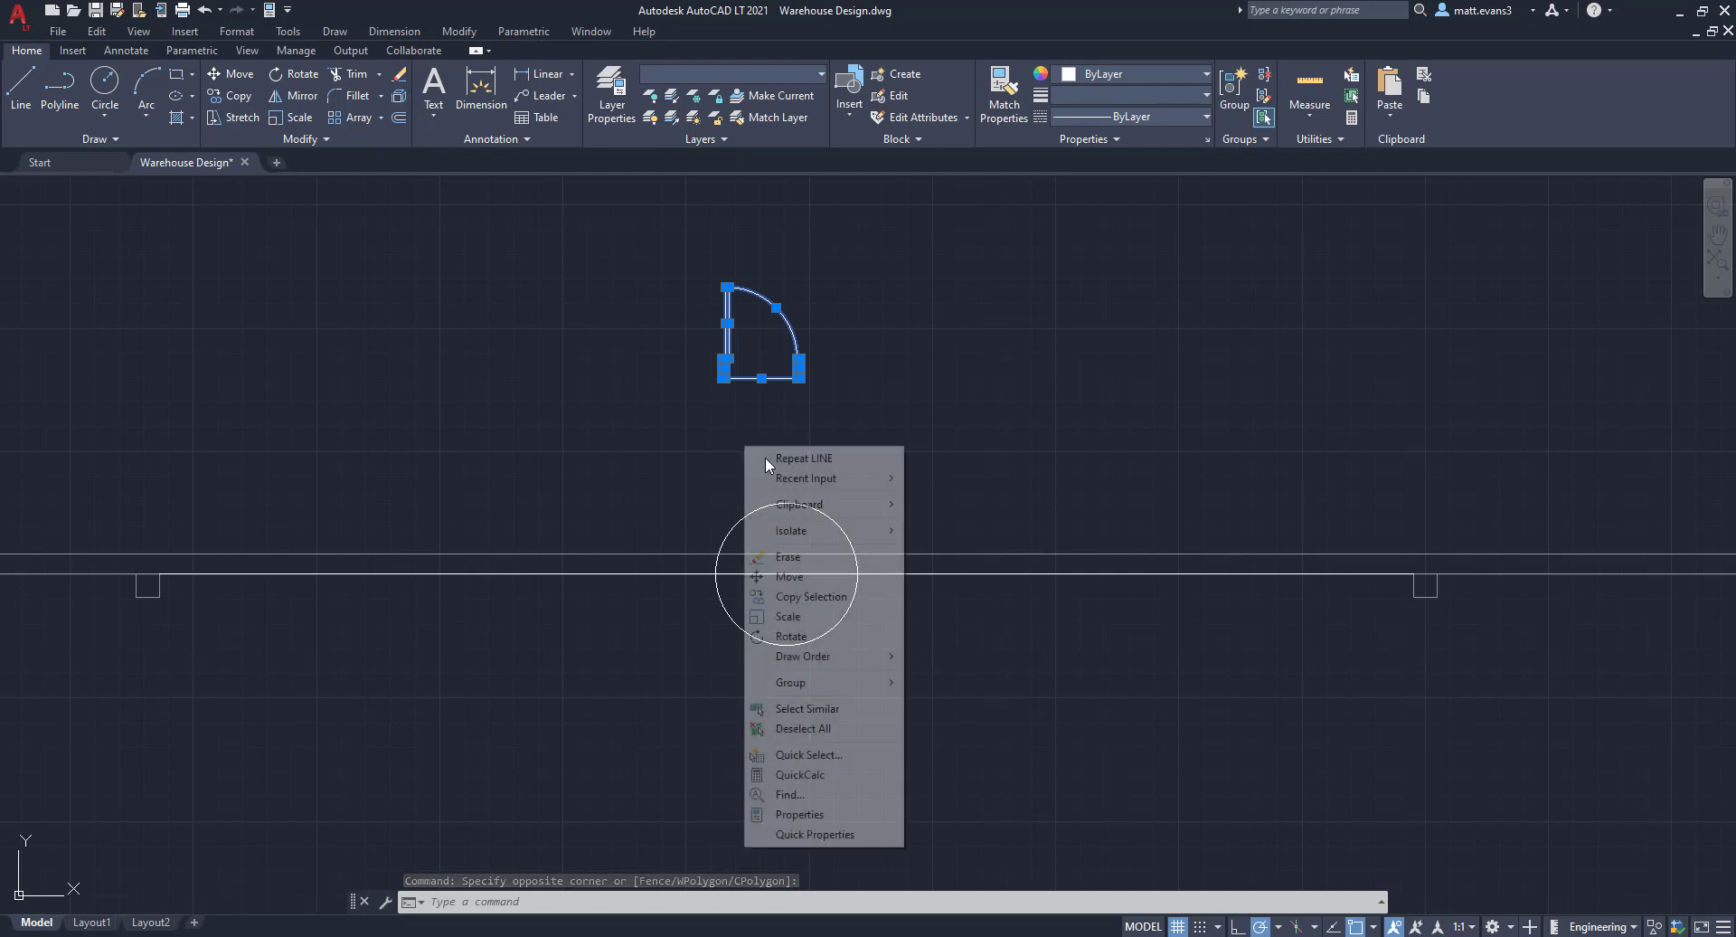
{"action": "left_click", "coordinate": [809, 595]}
{"action": "left_click", "coordinate": [767, 383]}
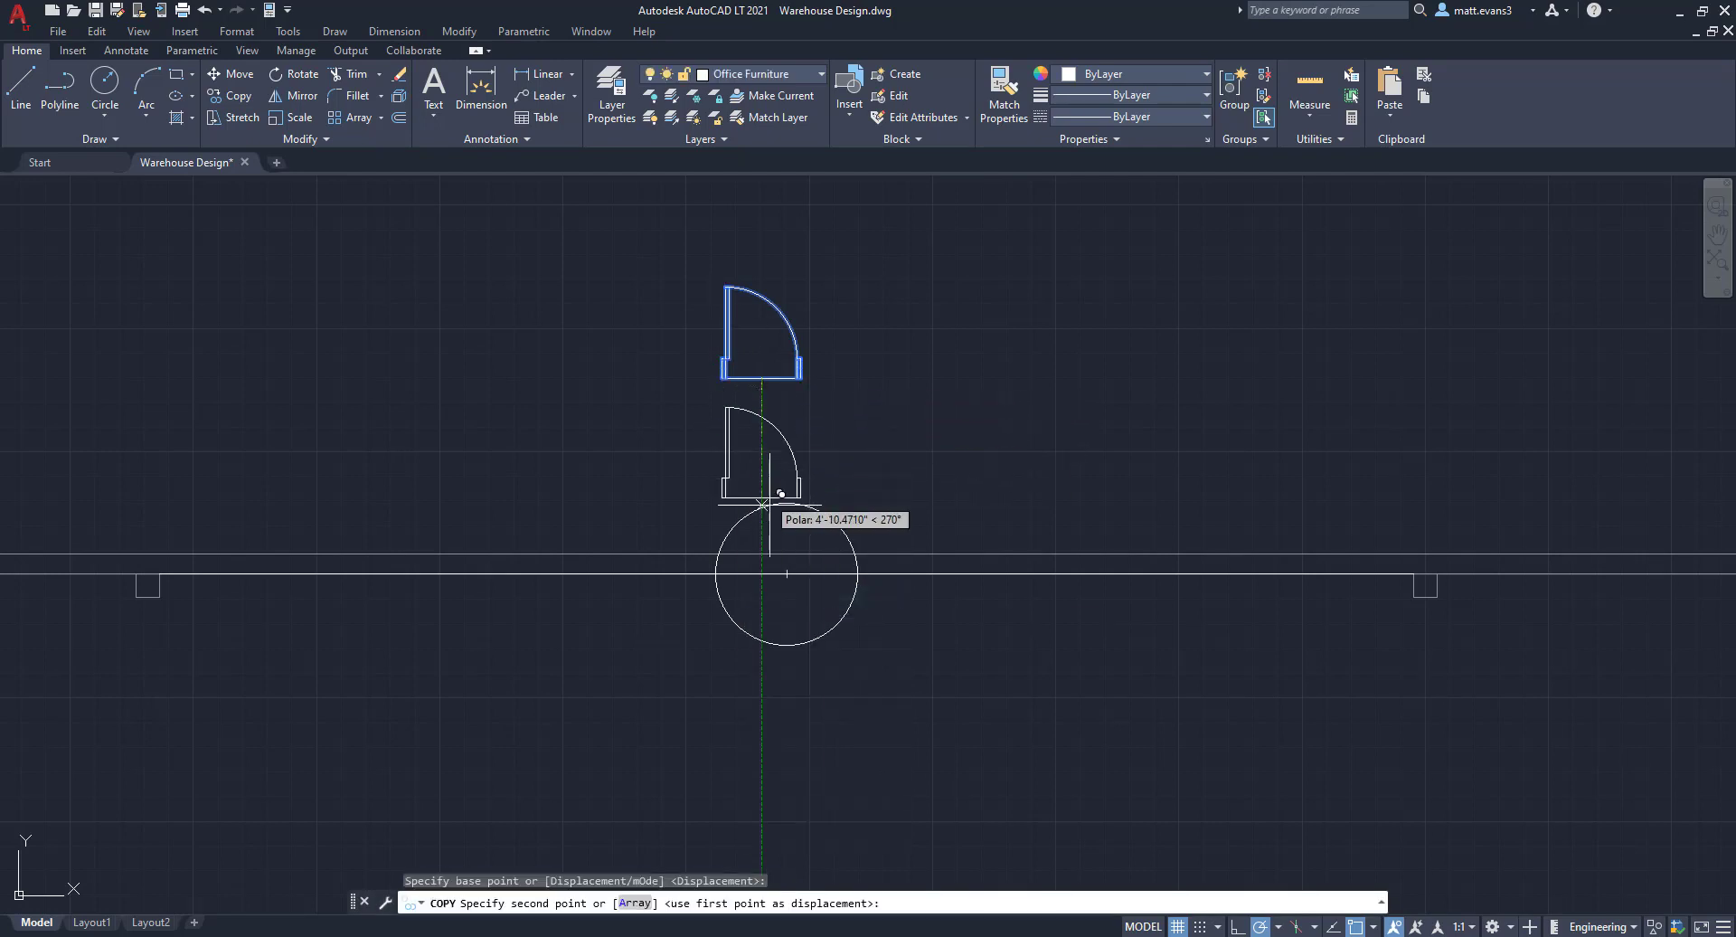
{"action": "right_click", "coordinate": [899, 453]}
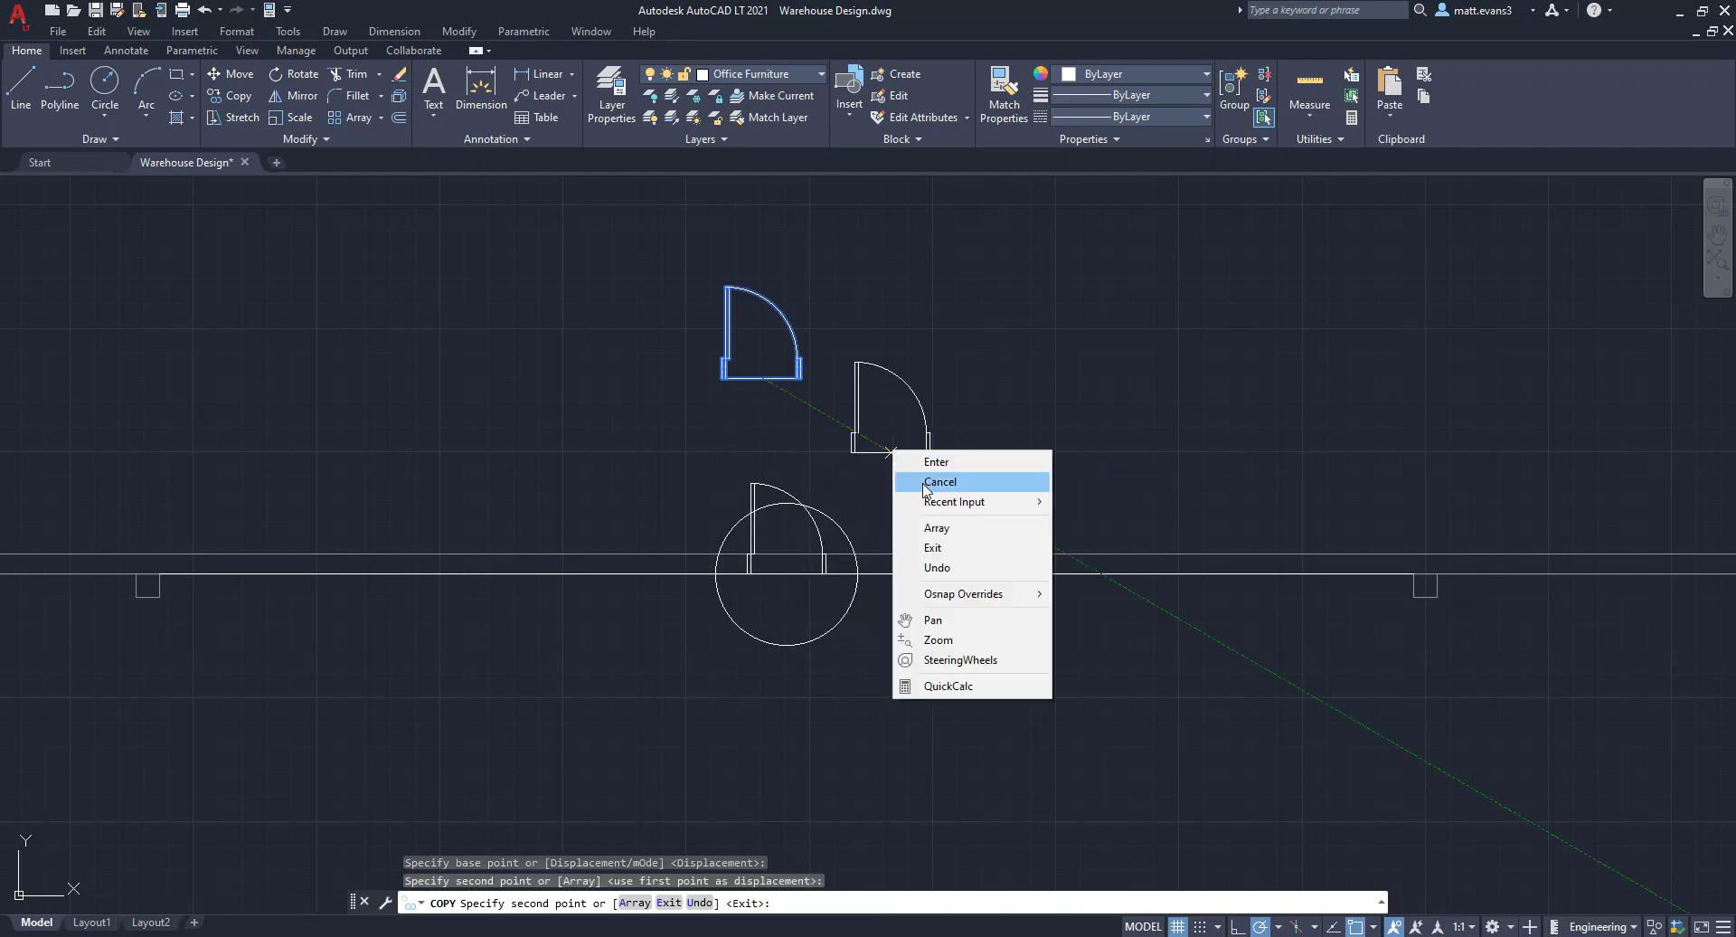
{"action": "left_click", "coordinate": [927, 480]}
- Erase the guide circle and guide line around the door placed in the upper wall
{"action": "scroll", "coordinate": [1009, 622], "scroll_direction": "down", "scroll_amount": 4}
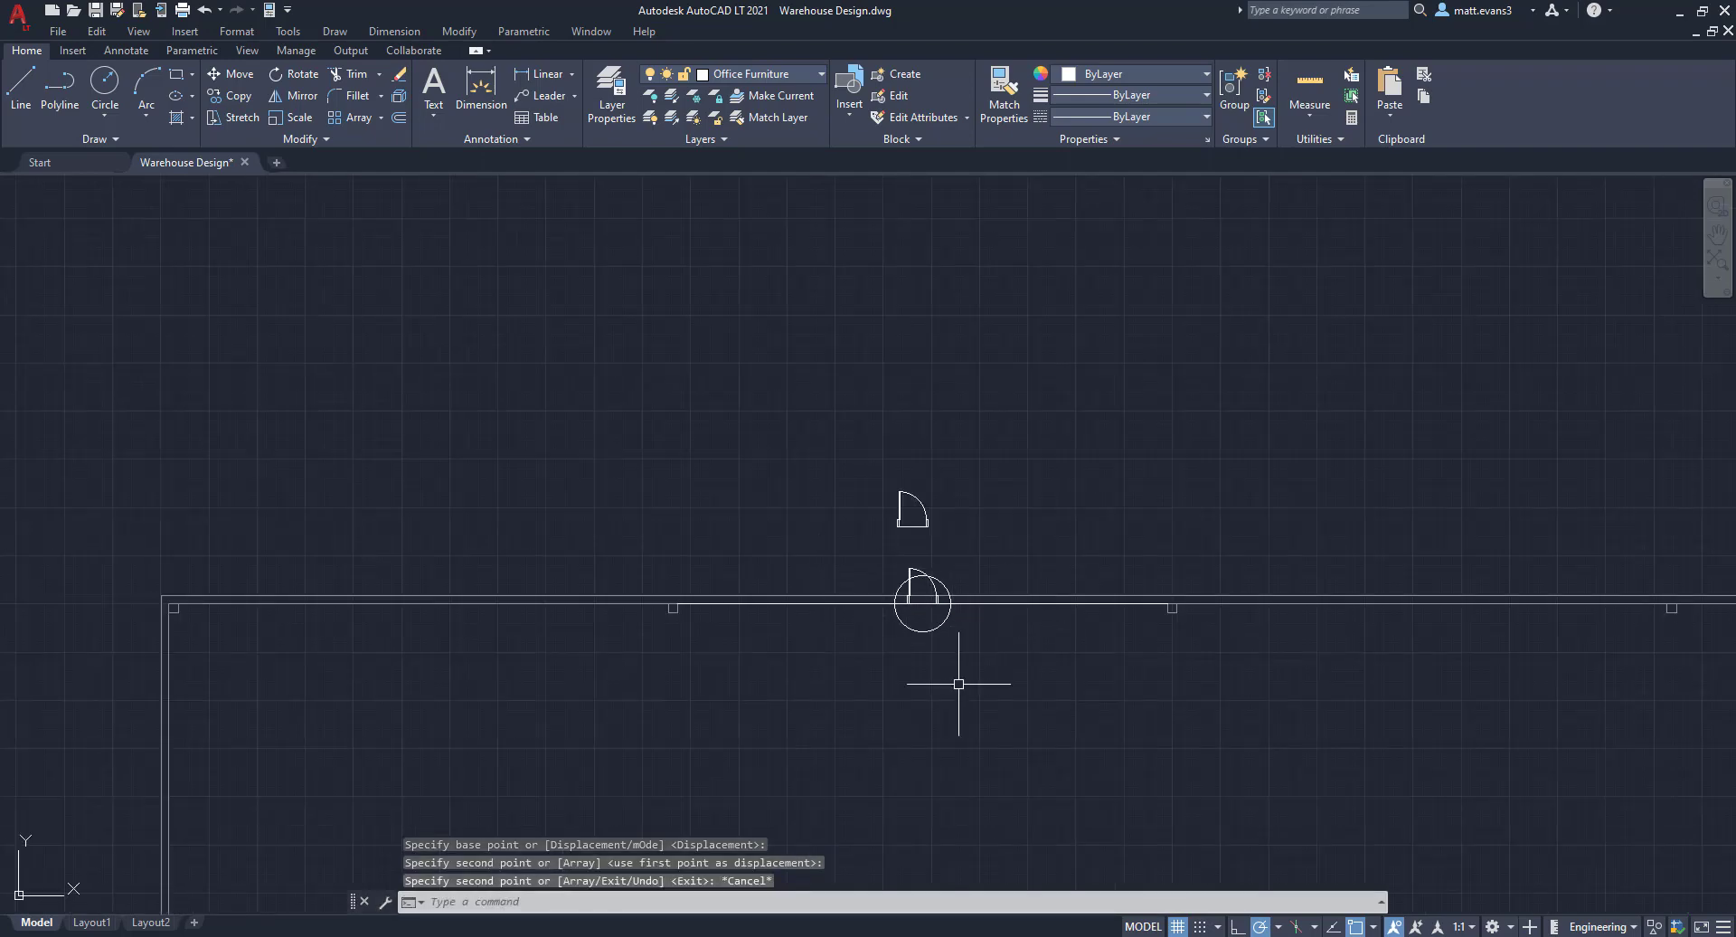
{"action": "left_click", "coordinate": [916, 638]}
{"action": "left_click", "coordinate": [903, 628]}
{"action": "left_click", "coordinate": [853, 602]}
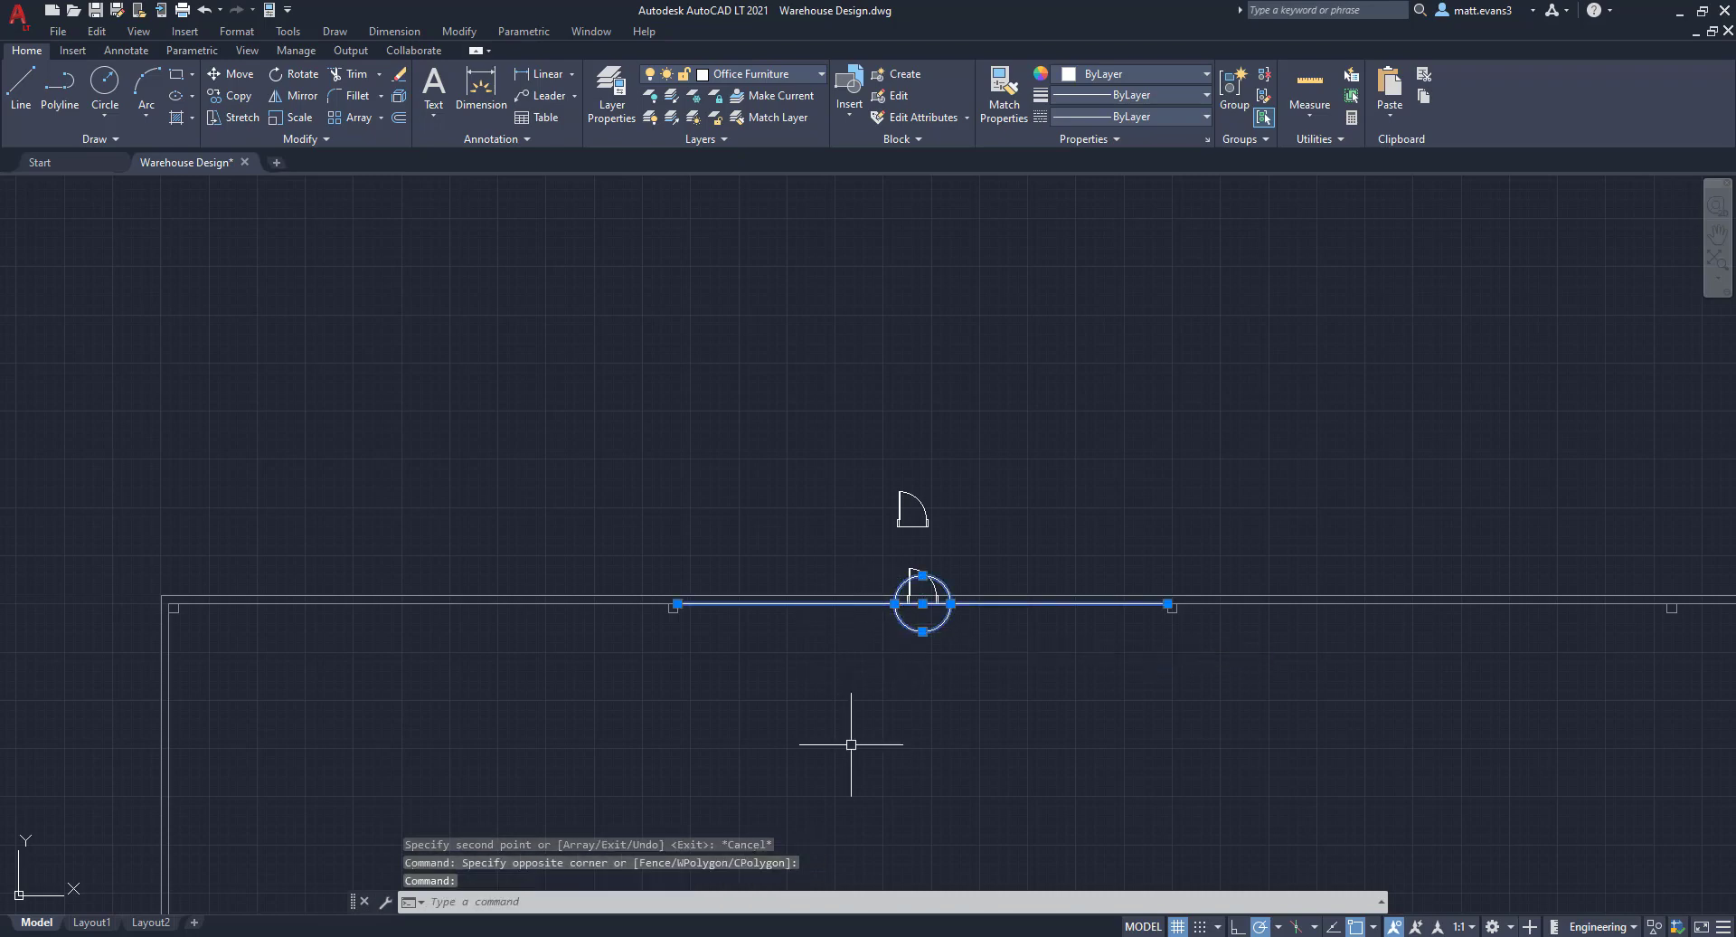
{"action": "key", "text": "Delete"}
- Erase the threshold line of the door placed in the upper wall
{"action": "left_click", "coordinate": [879, 460]}
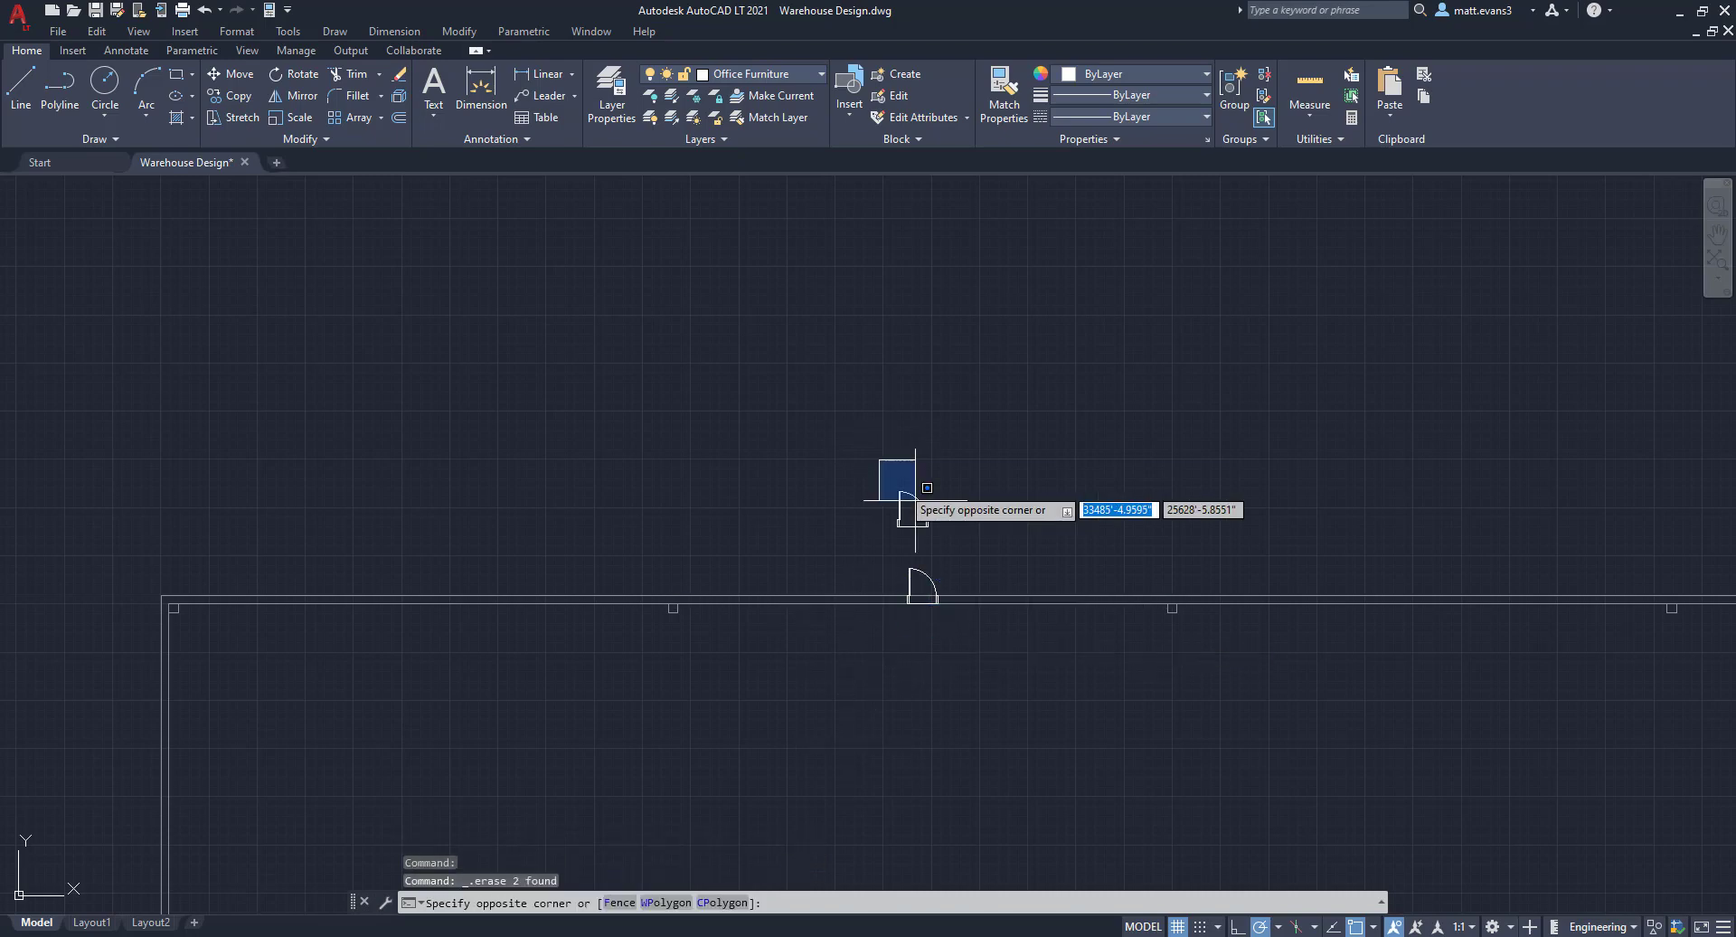
{"action": "left_click", "coordinate": [899, 597]}
{"action": "scroll", "coordinate": [904, 578], "scroll_direction": "up", "scroll_amount": 4}
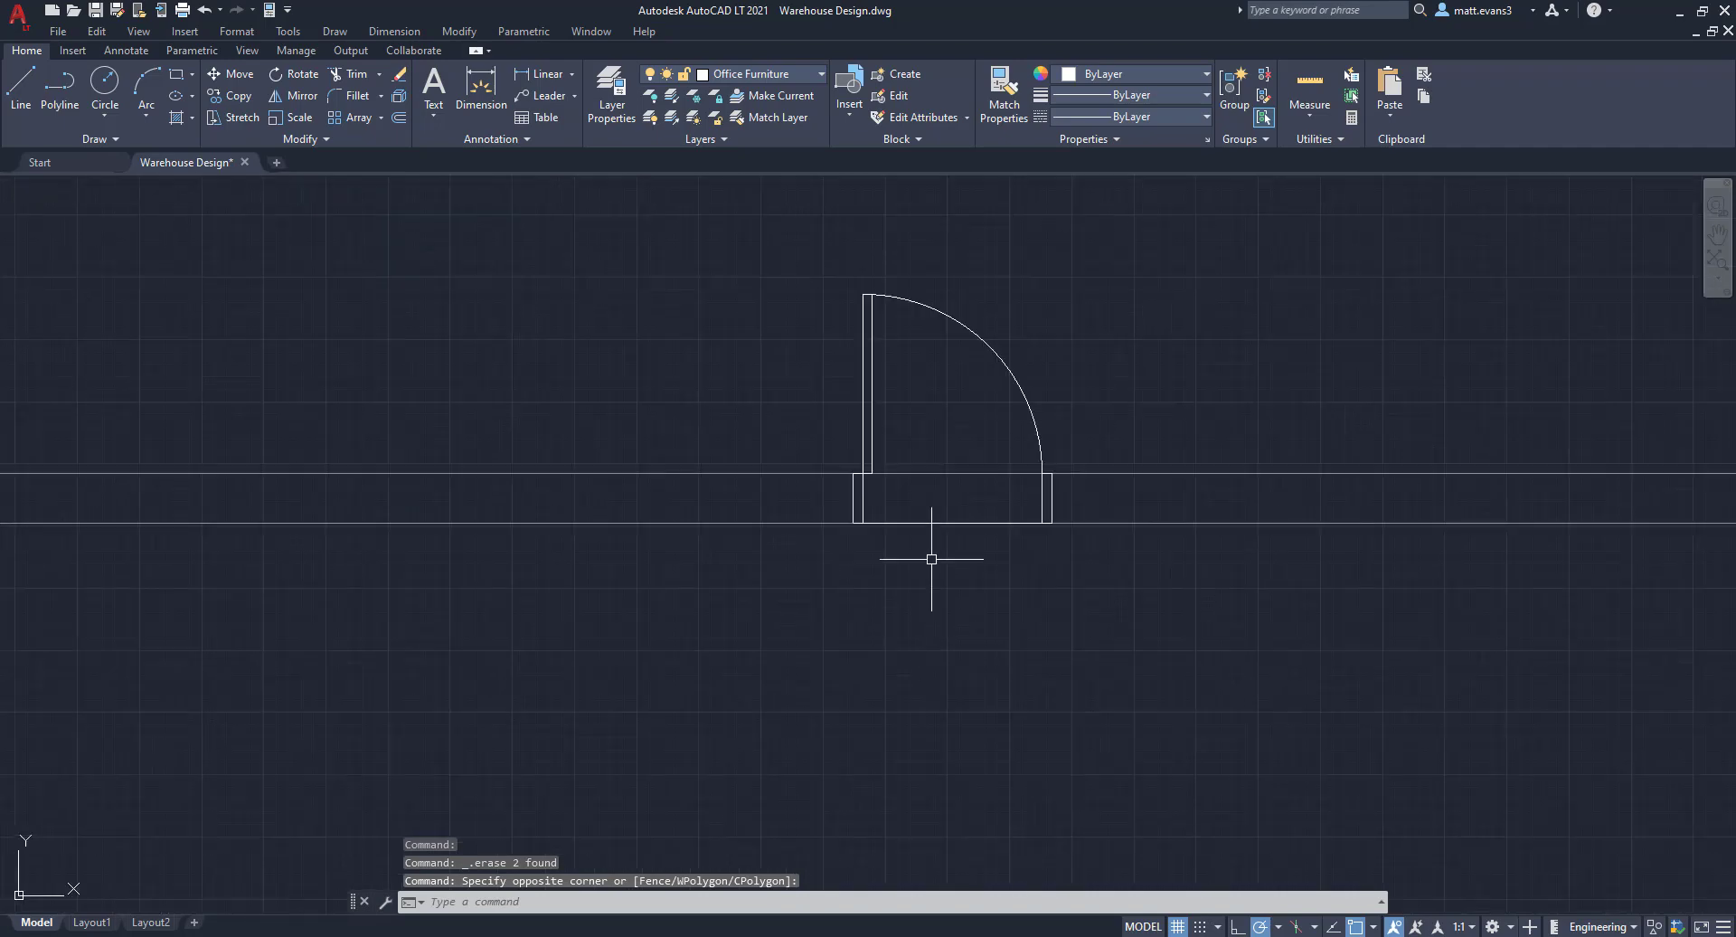
{"action": "key", "text": "Delete"}
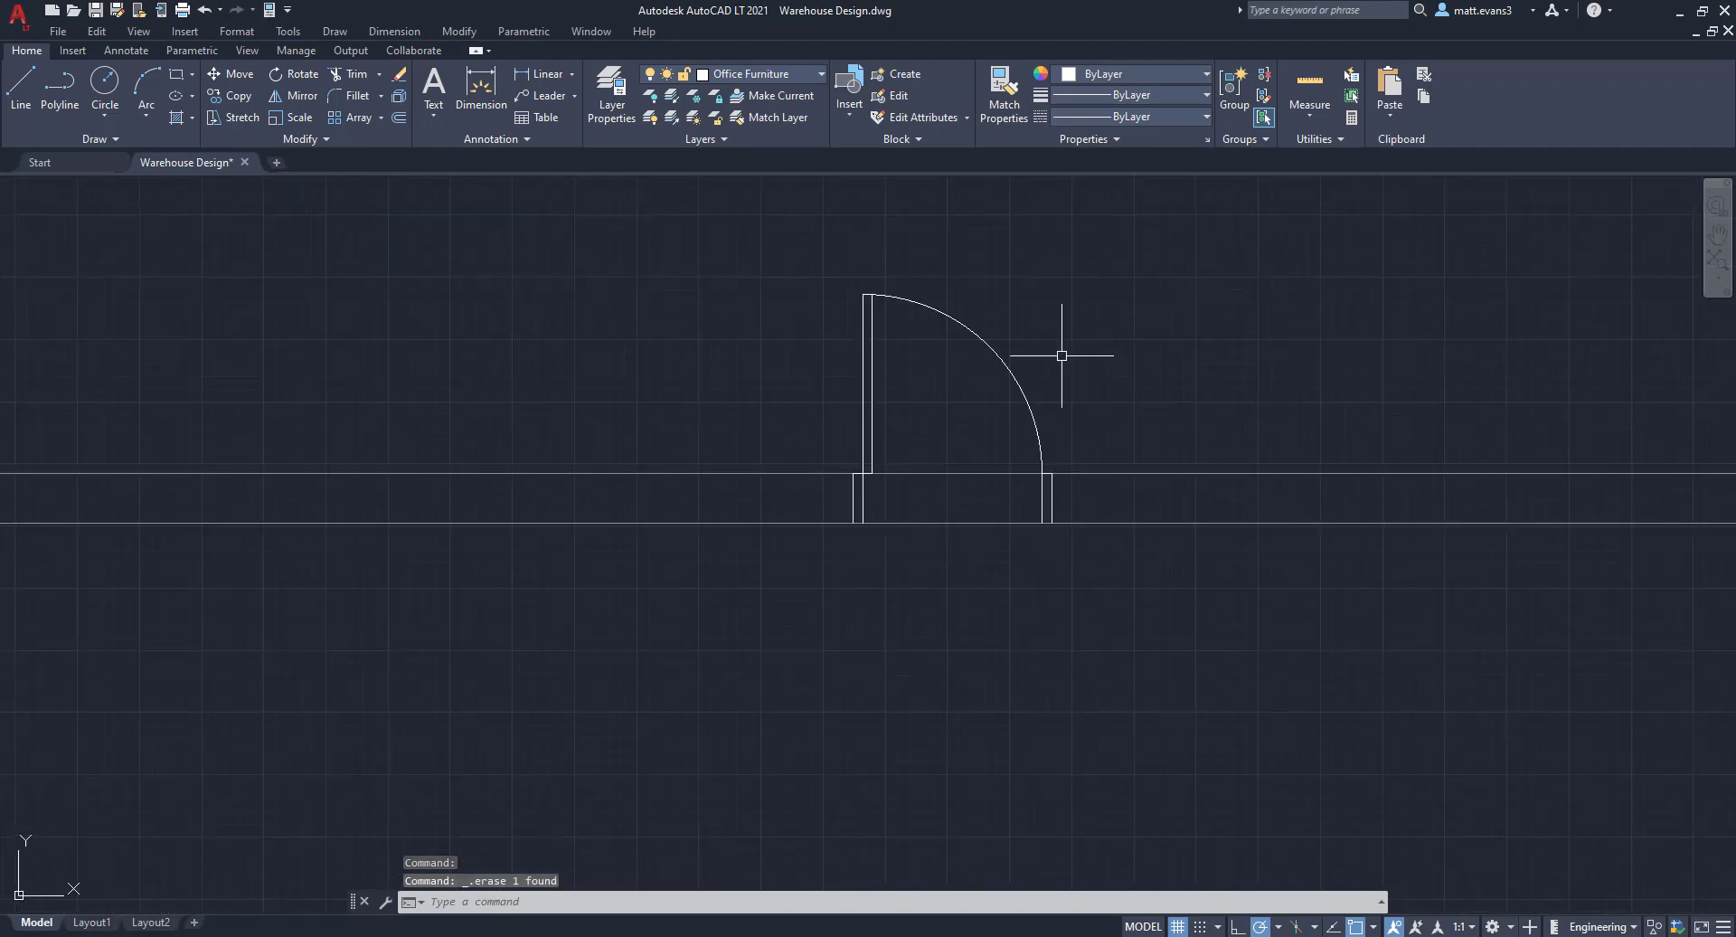
- Copy the original door symbol to the open area outside the left wall, beside its uppermost guide circle
{"action": "scroll", "coordinate": [1053, 272], "scroll_direction": "down", "scroll_amount": 5}
{"action": "scroll", "coordinate": [759, 391], "scroll_direction": "down", "scroll_amount": 2}
{"action": "left_click", "coordinate": [760, 391]}
{"action": "left_click", "coordinate": [957, 554]}
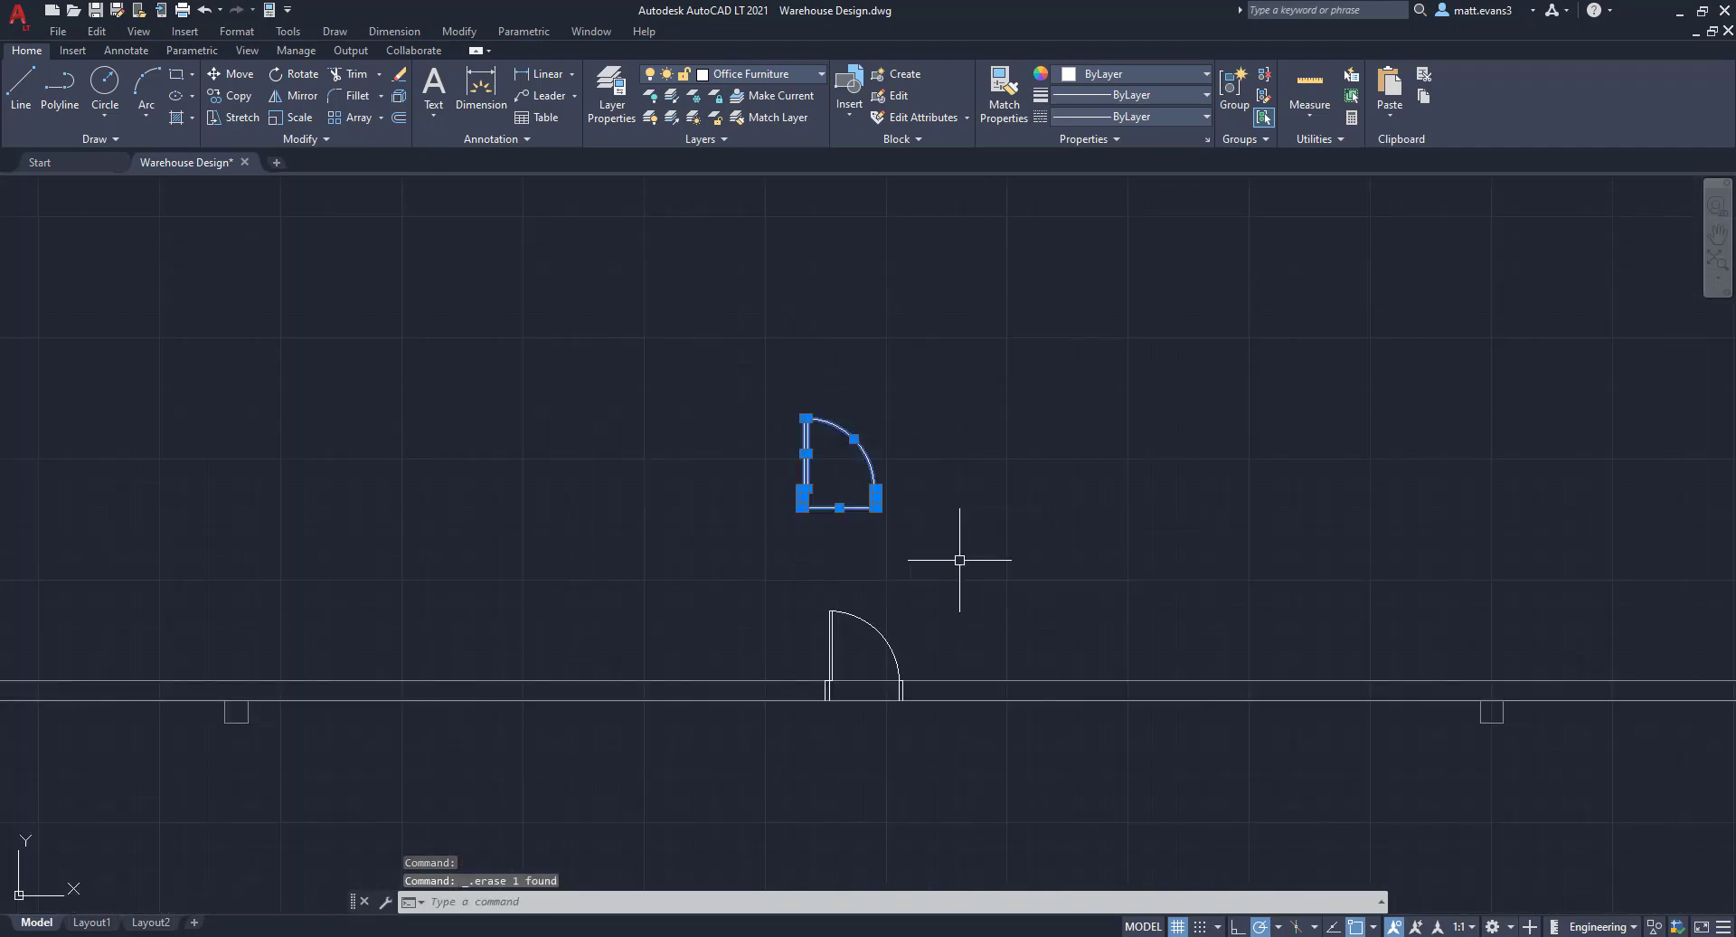
{"action": "right_click", "coordinate": [946, 513]}
{"action": "left_click", "coordinate": [1012, 664]}
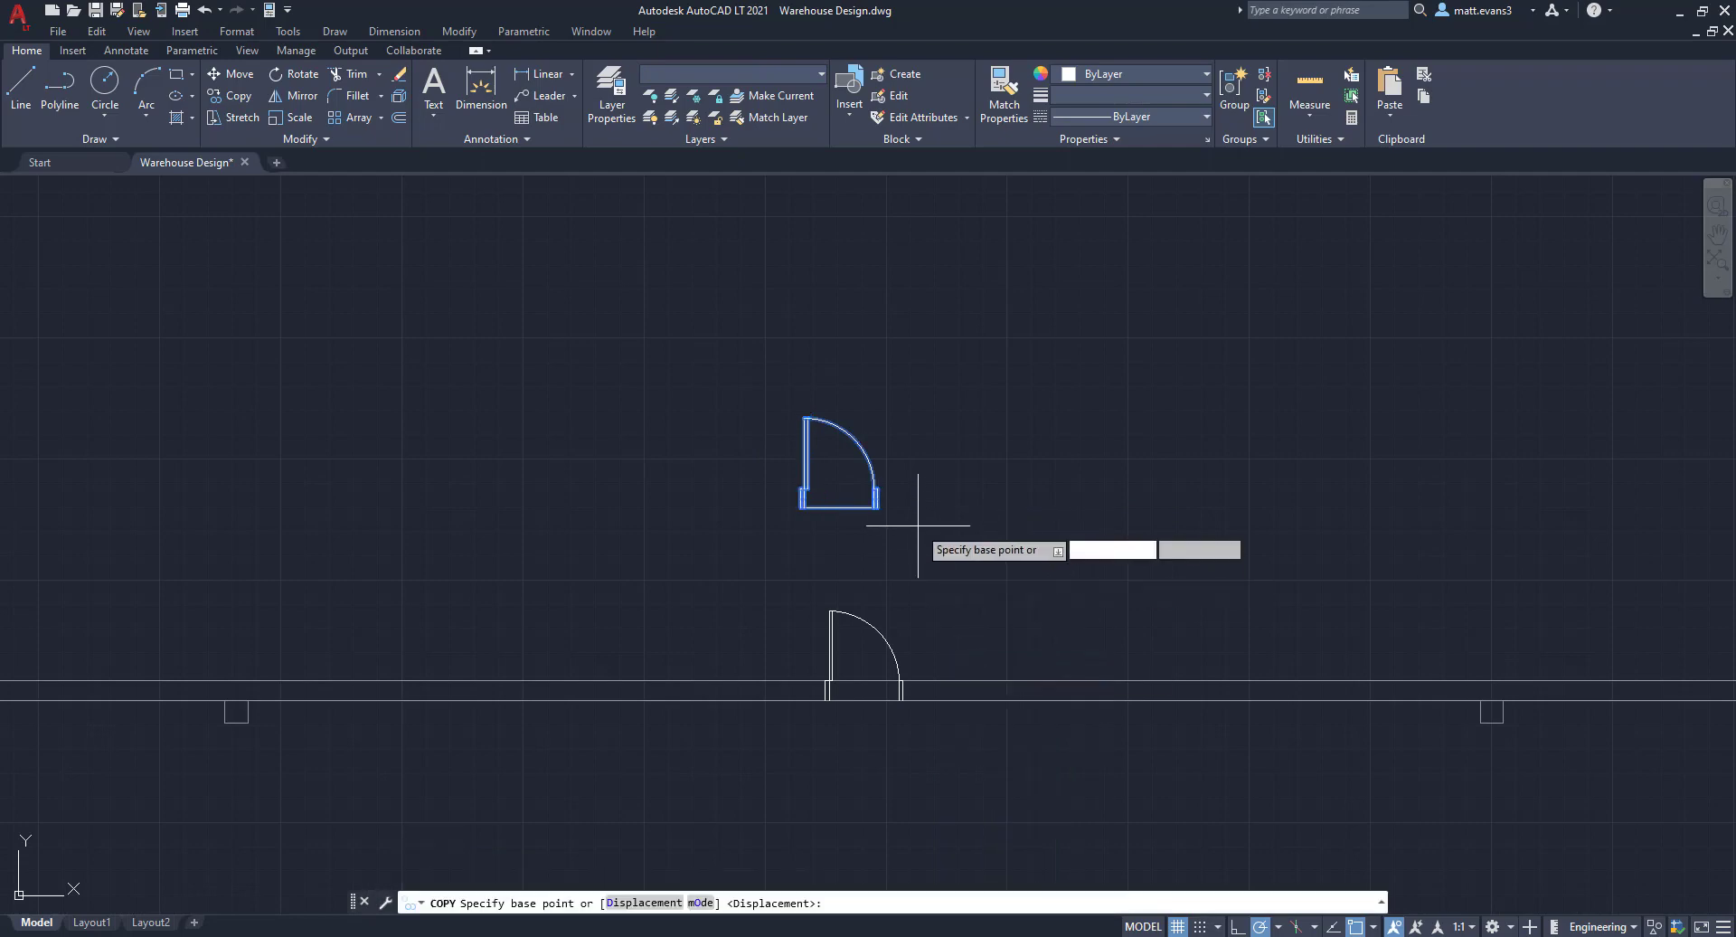
{"action": "left_click", "coordinate": [913, 526]}
{"action": "scroll", "coordinate": [734, 687], "scroll_direction": "down", "scroll_amount": 3}
{"action": "scroll", "coordinate": [722, 729], "scroll_direction": "down", "scroll_amount": 3}
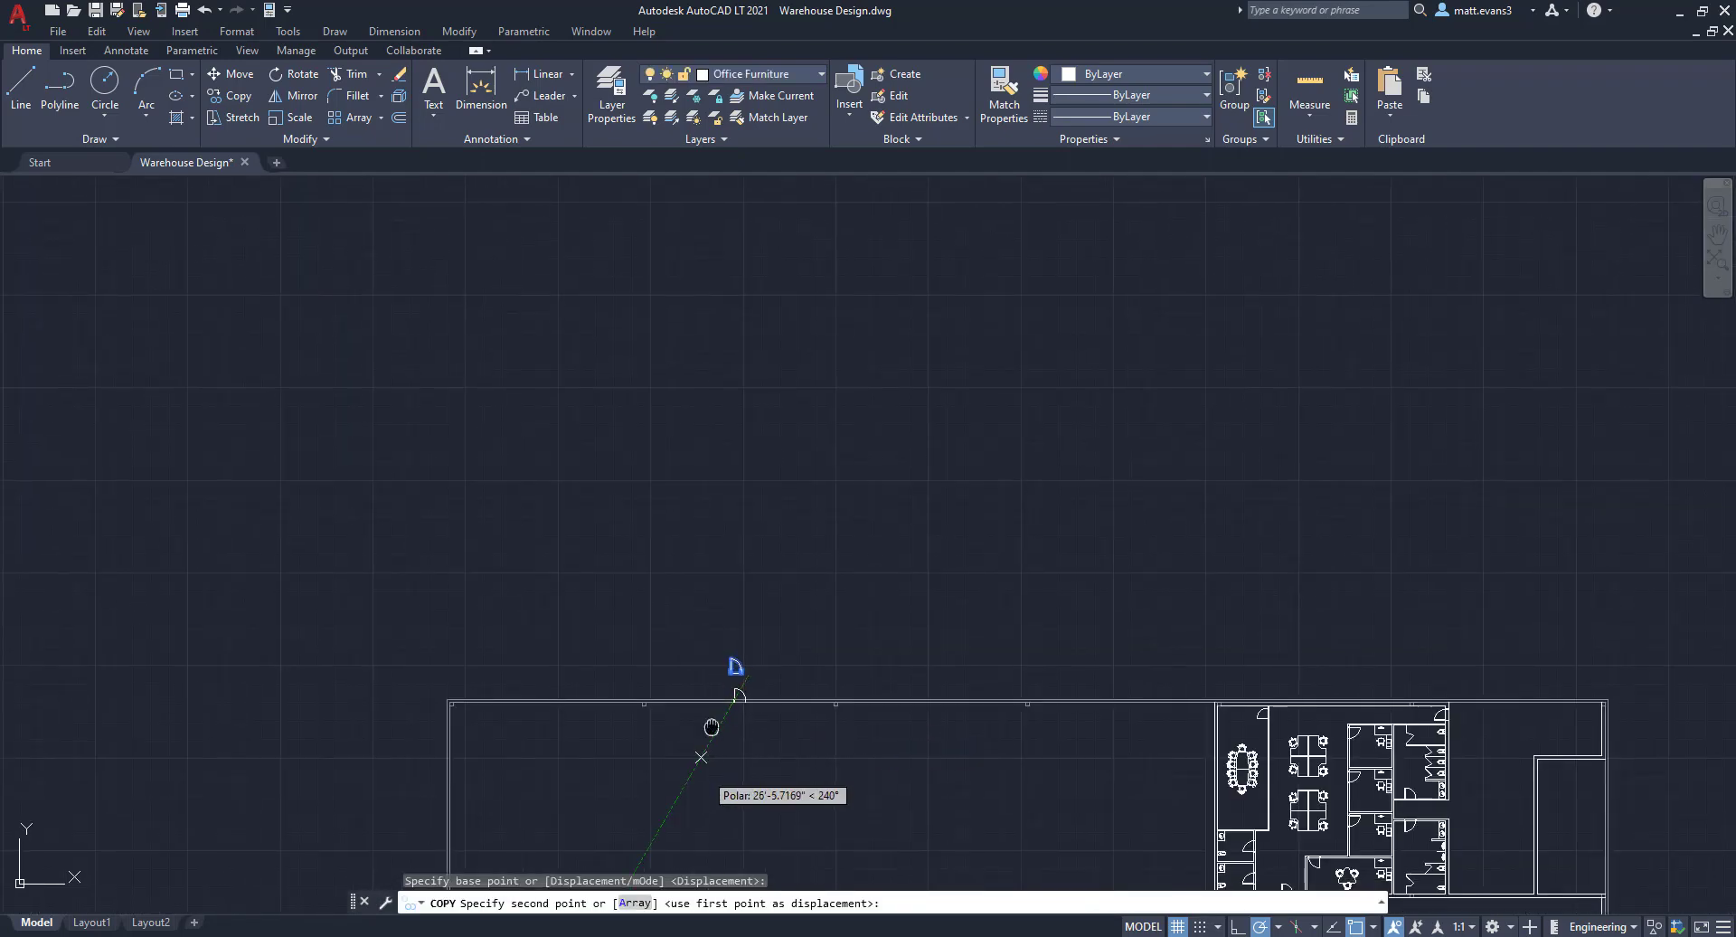
{"action": "middle_click_drag", "start_coordinate": [714, 721], "coordinate": [838, 222]}
{"action": "left_click", "coordinate": [515, 446]}
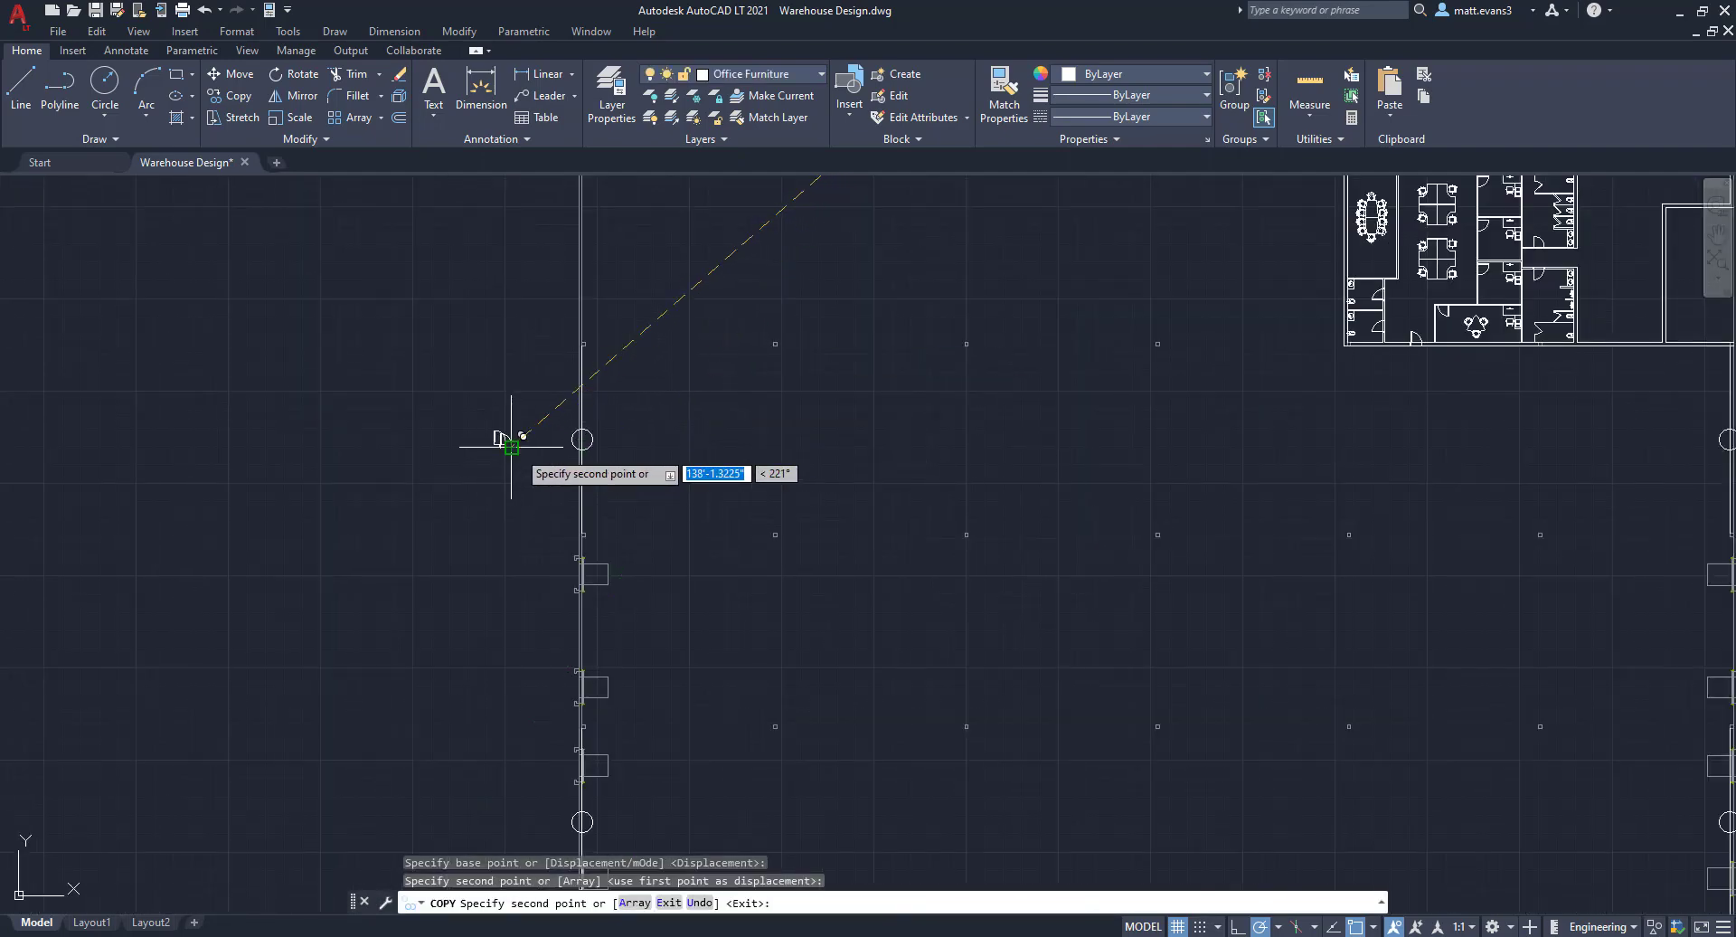
{"action": "right_click", "coordinate": [470, 452]}
{"action": "left_click", "coordinate": [500, 488]}
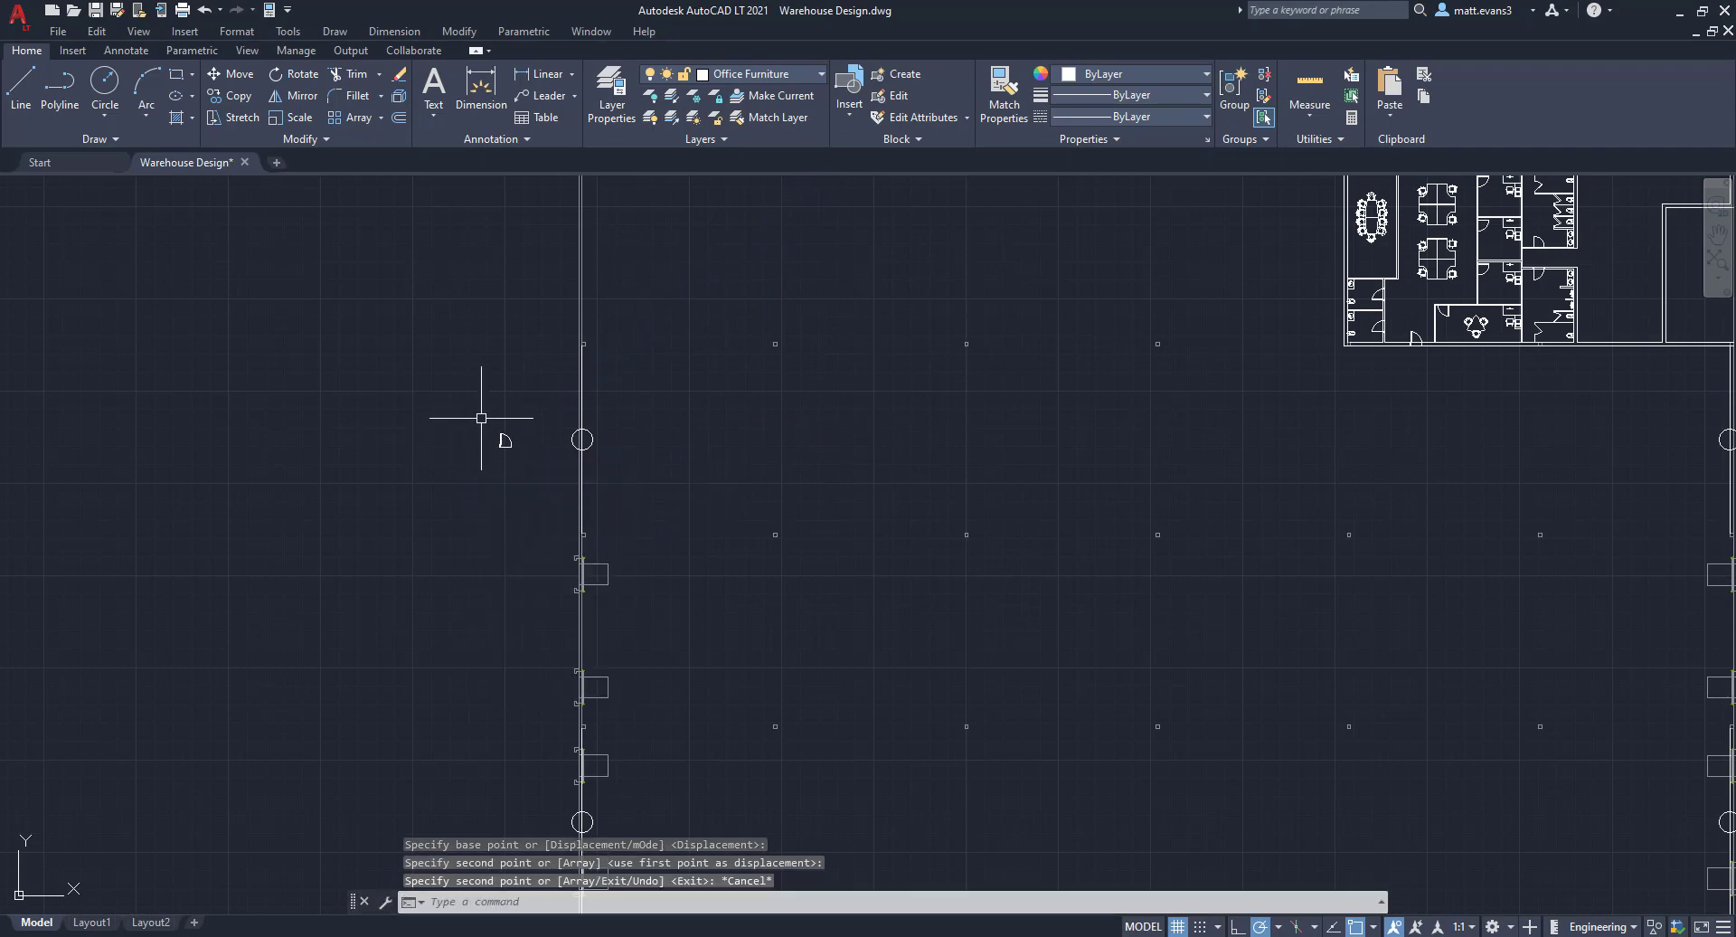
- Rotate the door copy outside the left wall 90° counterclockwise so its threshold faces the wall
{"action": "scroll", "coordinate": [484, 423], "scroll_direction": "up", "scroll_amount": 3}
{"action": "left_click", "coordinate": [526, 422]}
{"action": "left_click", "coordinate": [719, 579]}
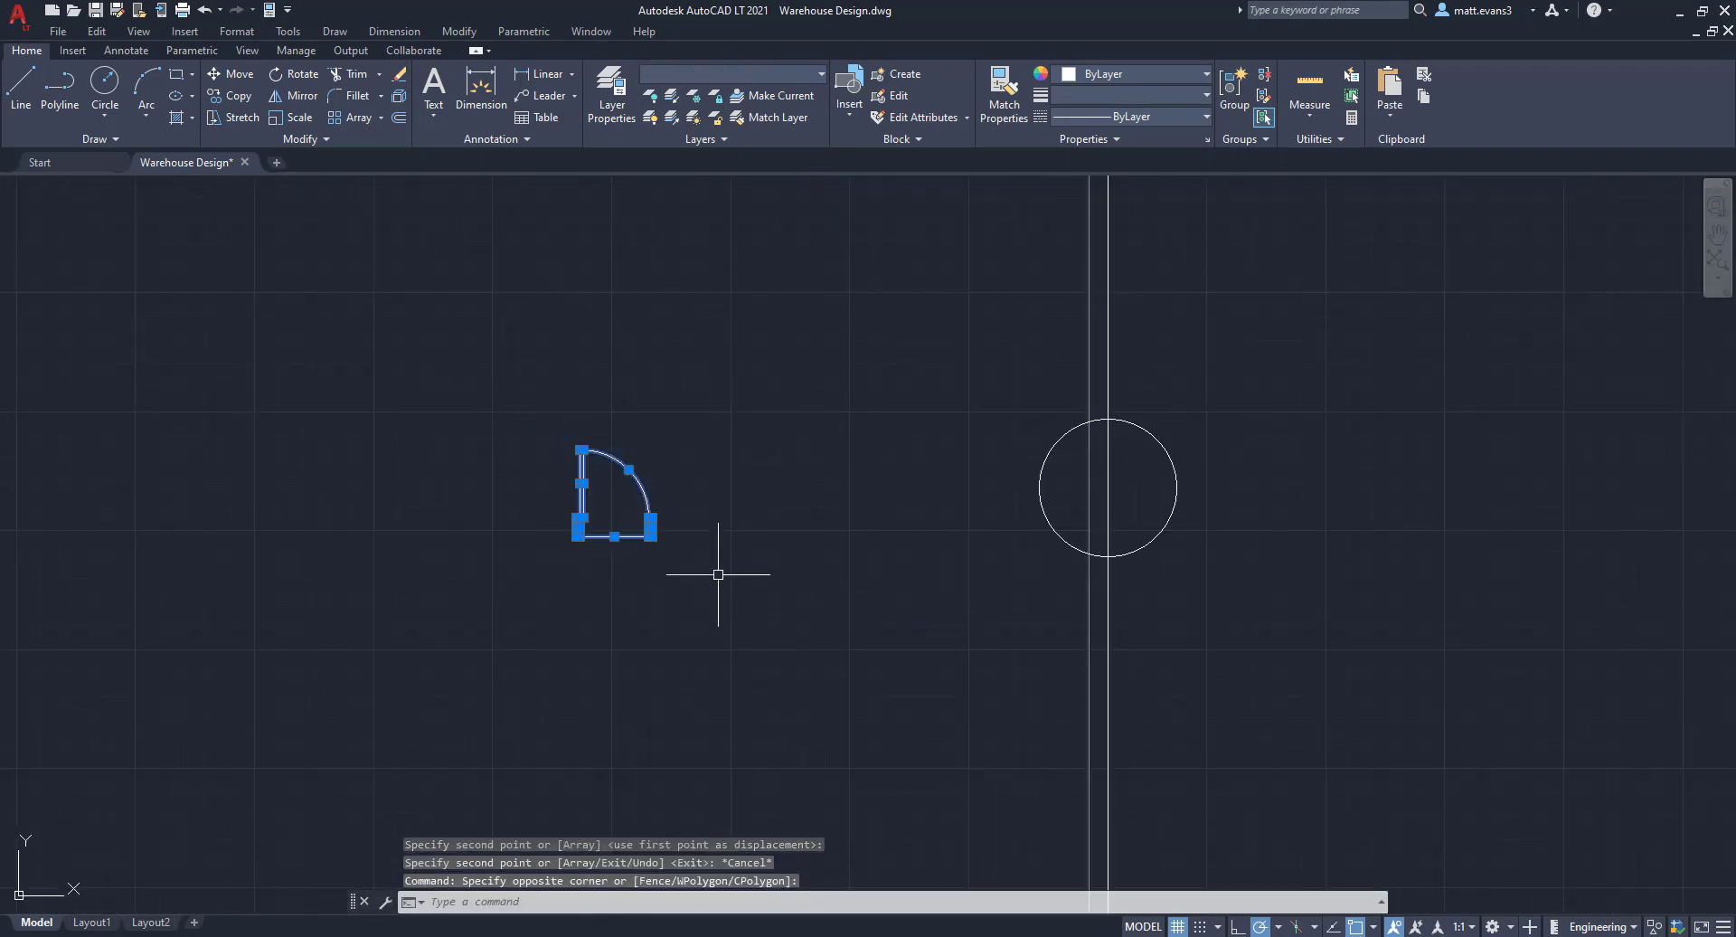
{"action": "right_click", "coordinate": [718, 575]}
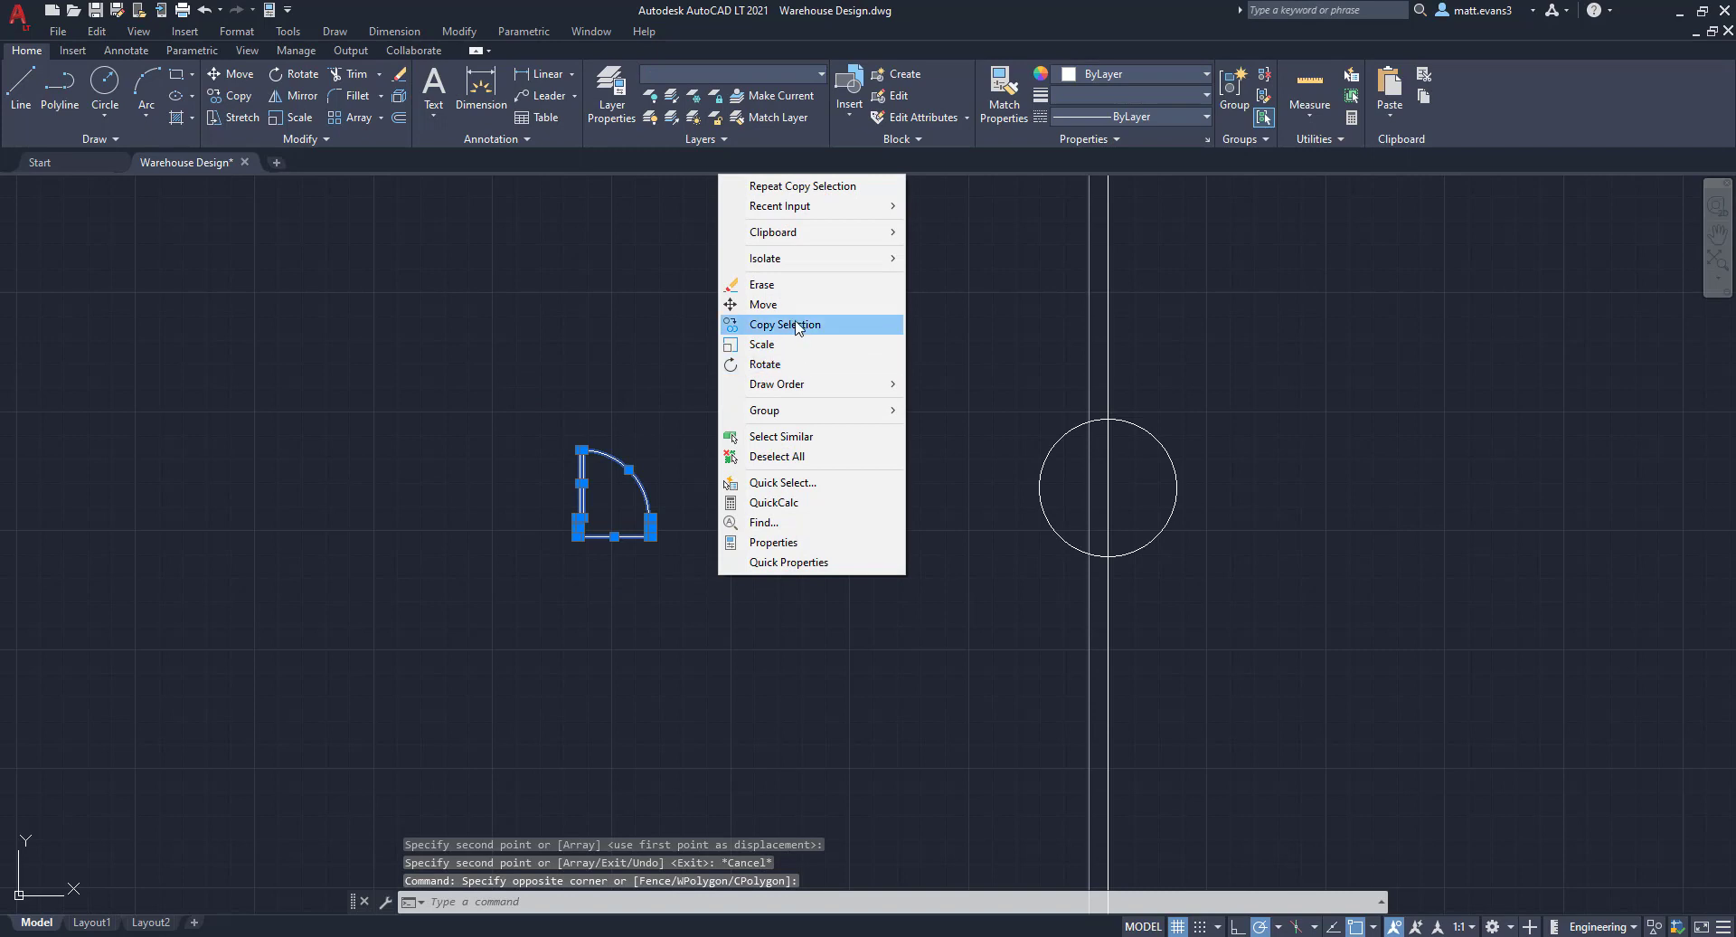
{"action": "left_click", "coordinate": [790, 364]}
{"action": "left_click", "coordinate": [687, 548]}
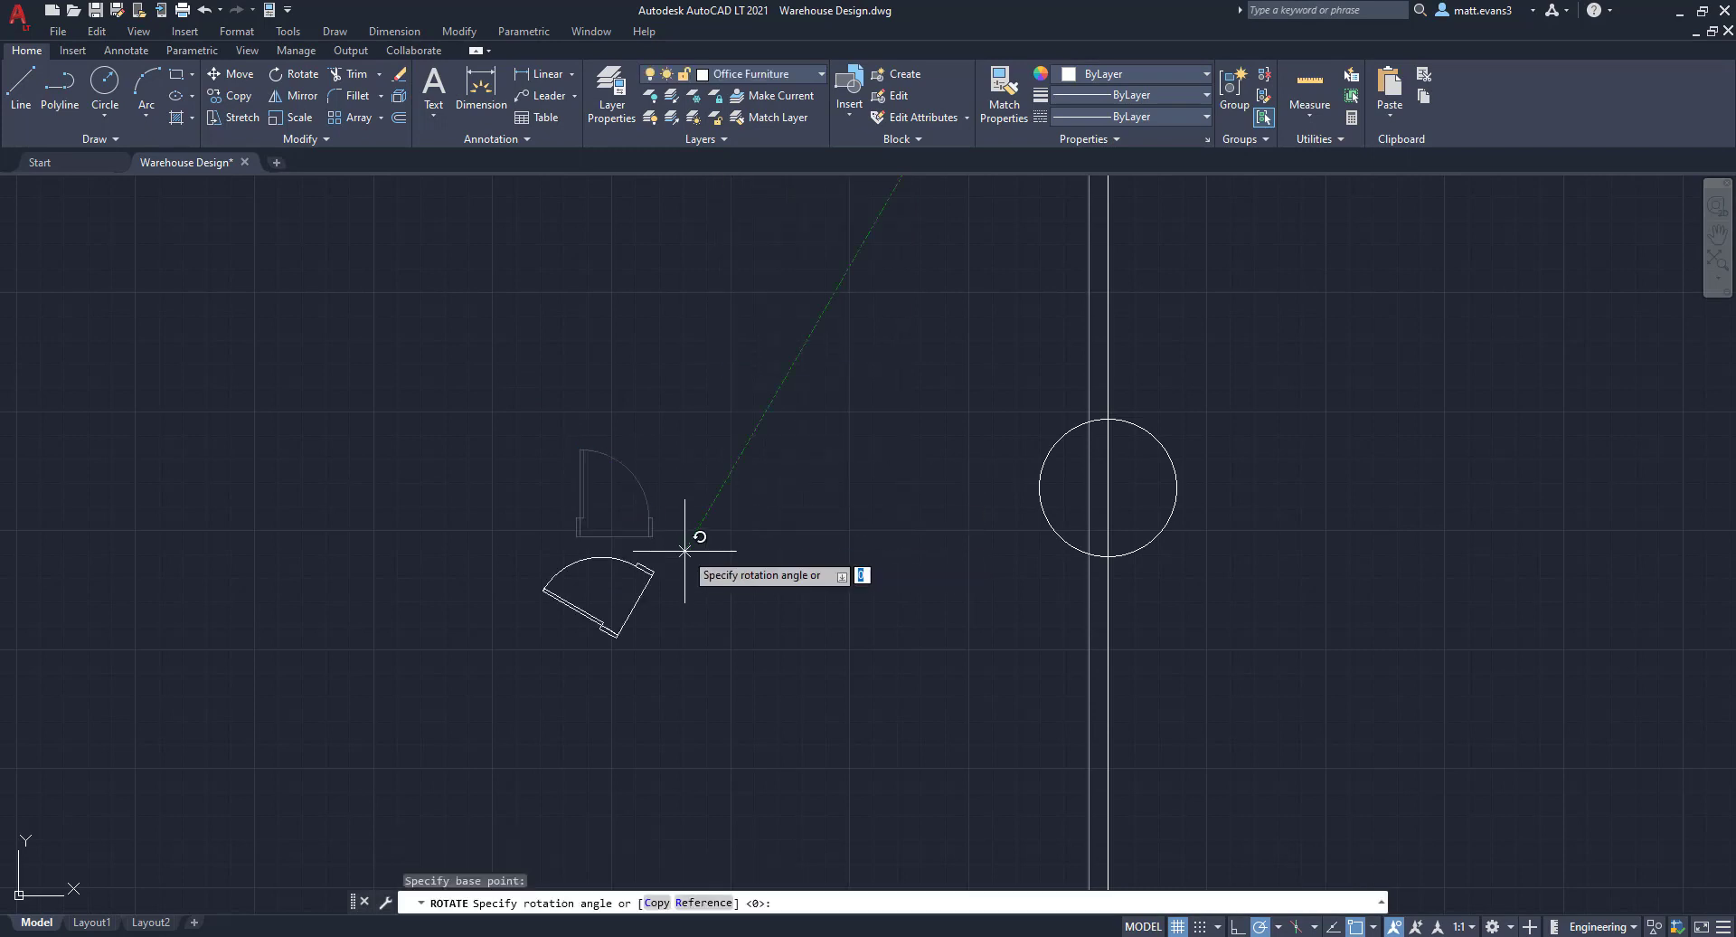
{"action": "left_click", "coordinate": [692, 448]}
- Copy the rotated door from its threshold midpoint onto the left wall at the uppermost guide circle's centre
{"action": "left_click", "coordinate": [506, 556]}
{"action": "left_click", "coordinate": [795, 767]}
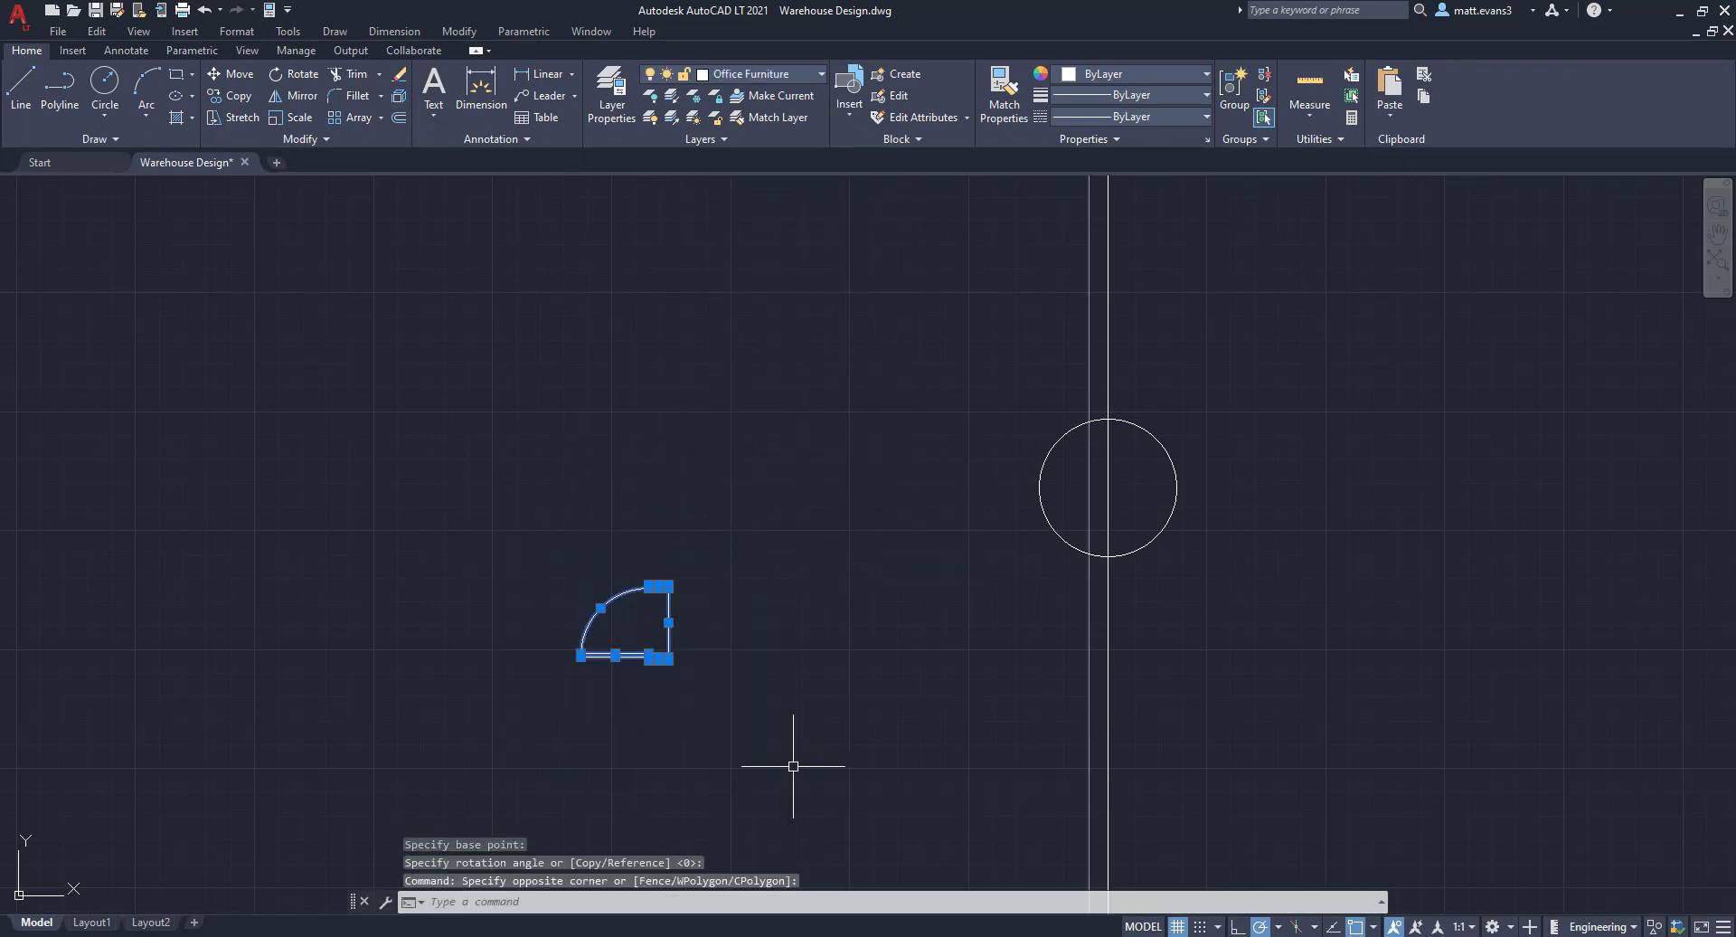
{"action": "right_click", "coordinate": [725, 662]}
{"action": "left_click", "coordinate": [794, 414]}
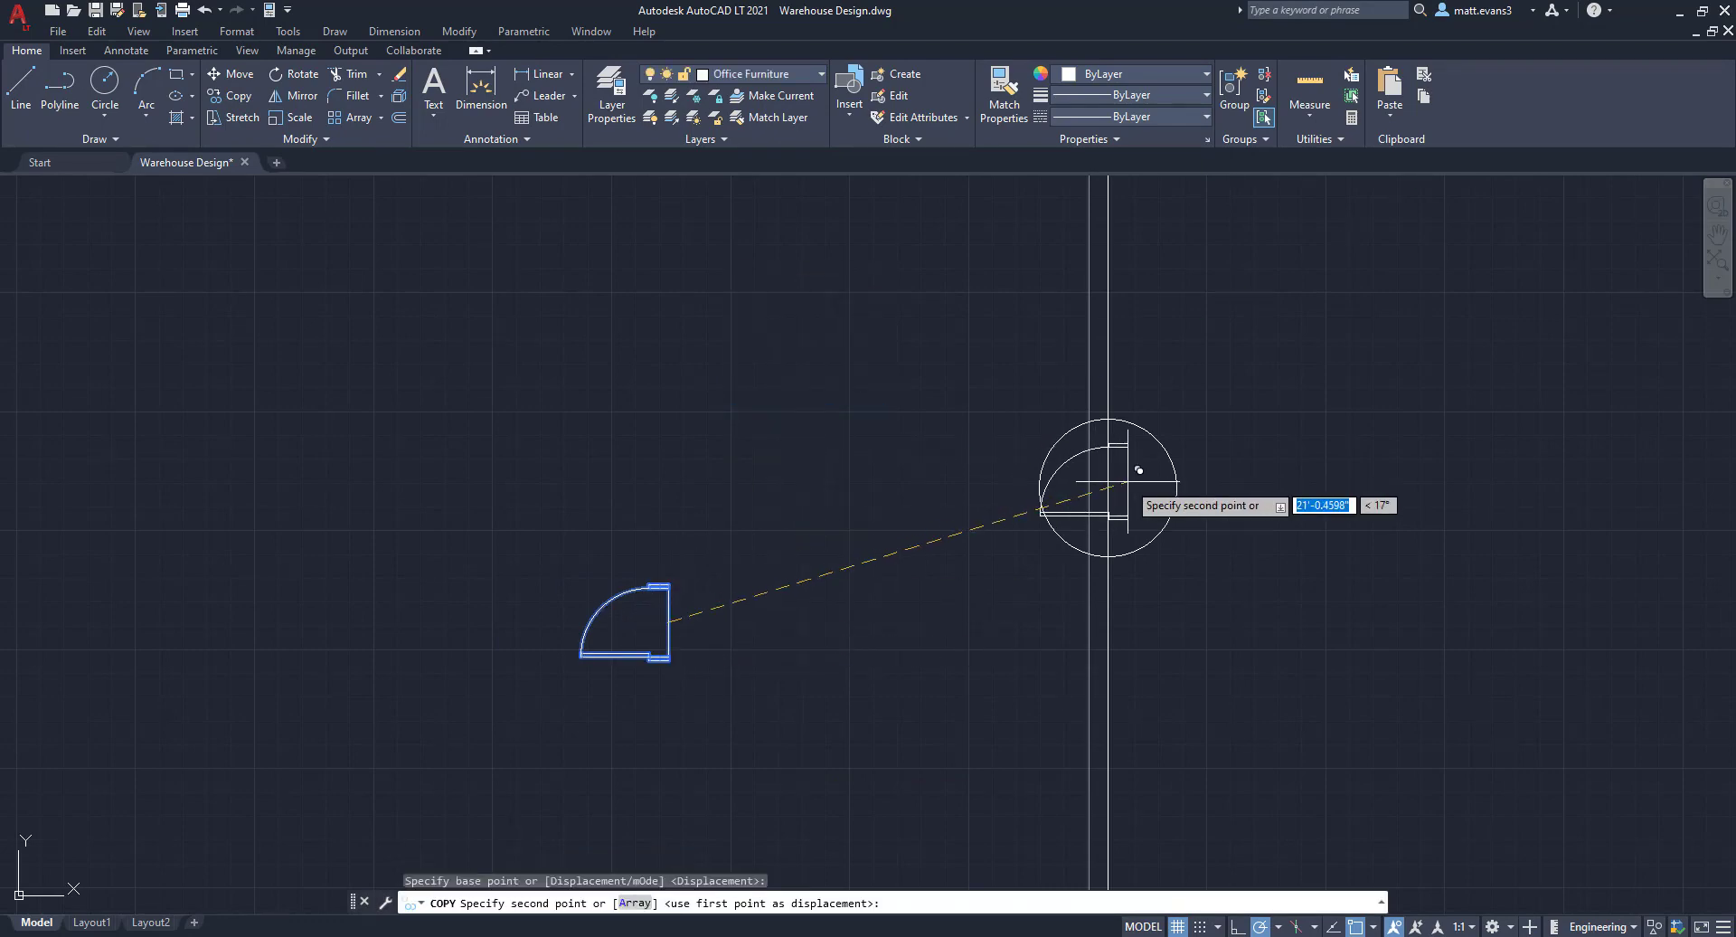
{"action": "left_click", "coordinate": [1102, 467]}
- Place two more copies of the rotated door at the centres of the middle and lowest guide circles on the left wall
{"action": "scroll", "coordinate": [961, 633], "scroll_direction": "down", "scroll_amount": 6}
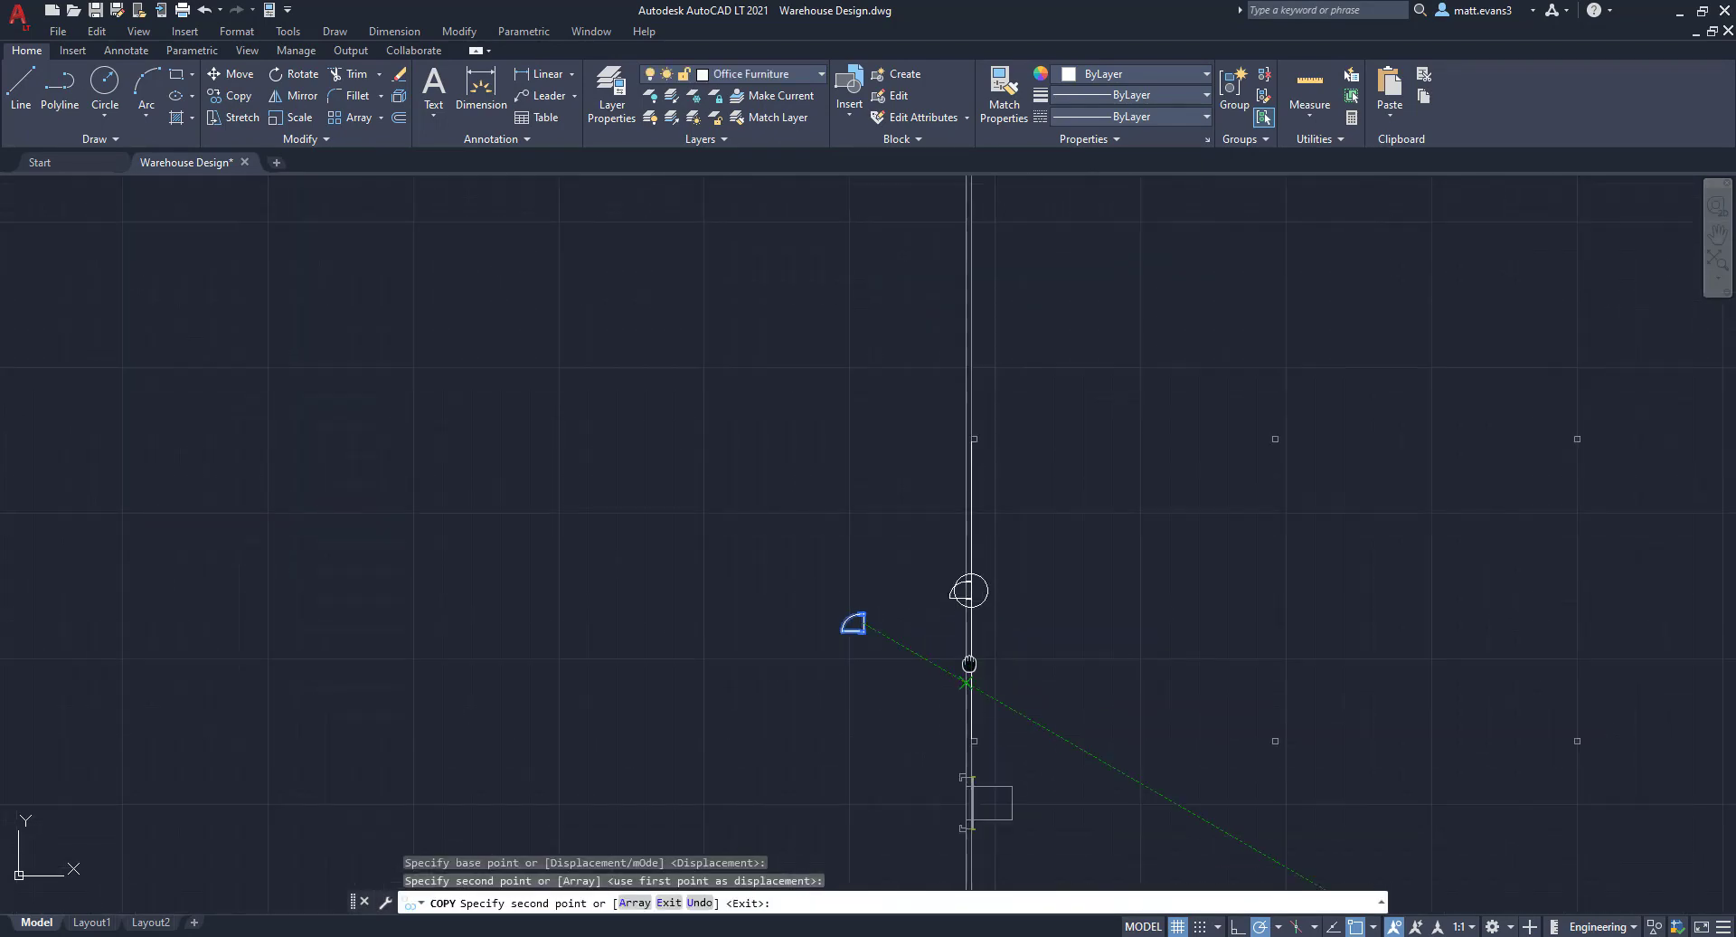
{"action": "scroll", "coordinate": [964, 658], "scroll_direction": "up", "scroll_amount": 8}
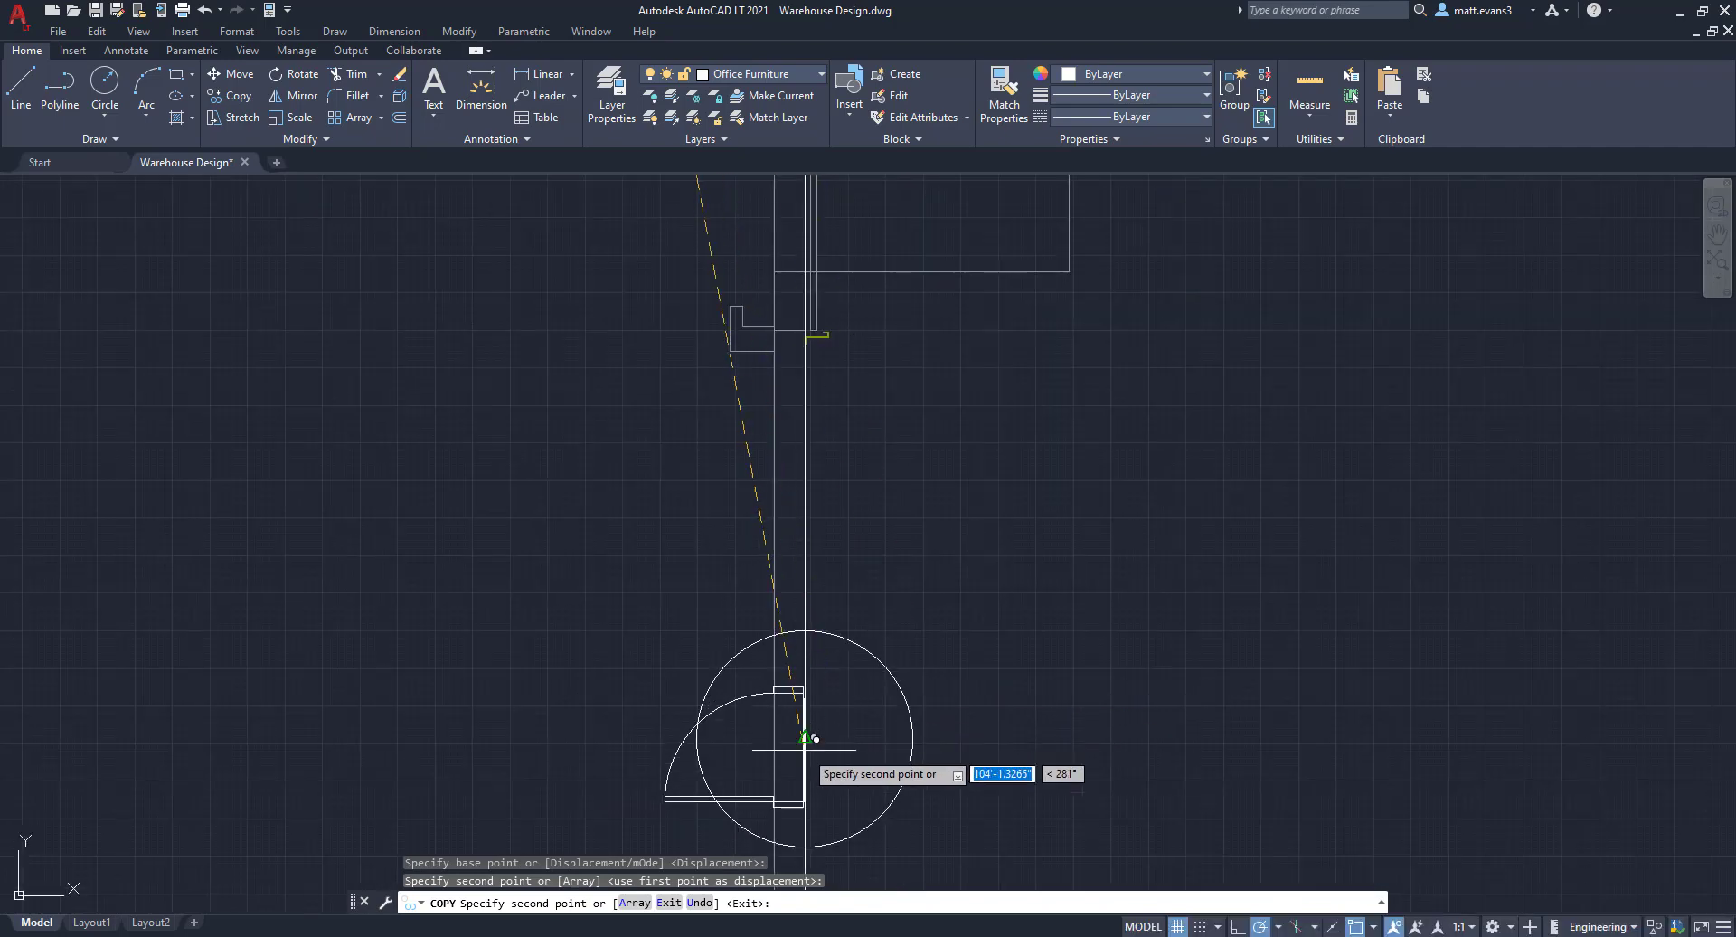
{"action": "left_click", "coordinate": [811, 722]}
{"action": "scroll", "coordinate": [683, 780], "scroll_direction": "down", "scroll_amount": 2}
{"action": "scroll", "coordinate": [672, 793], "scroll_direction": "down", "scroll_amount": 2}
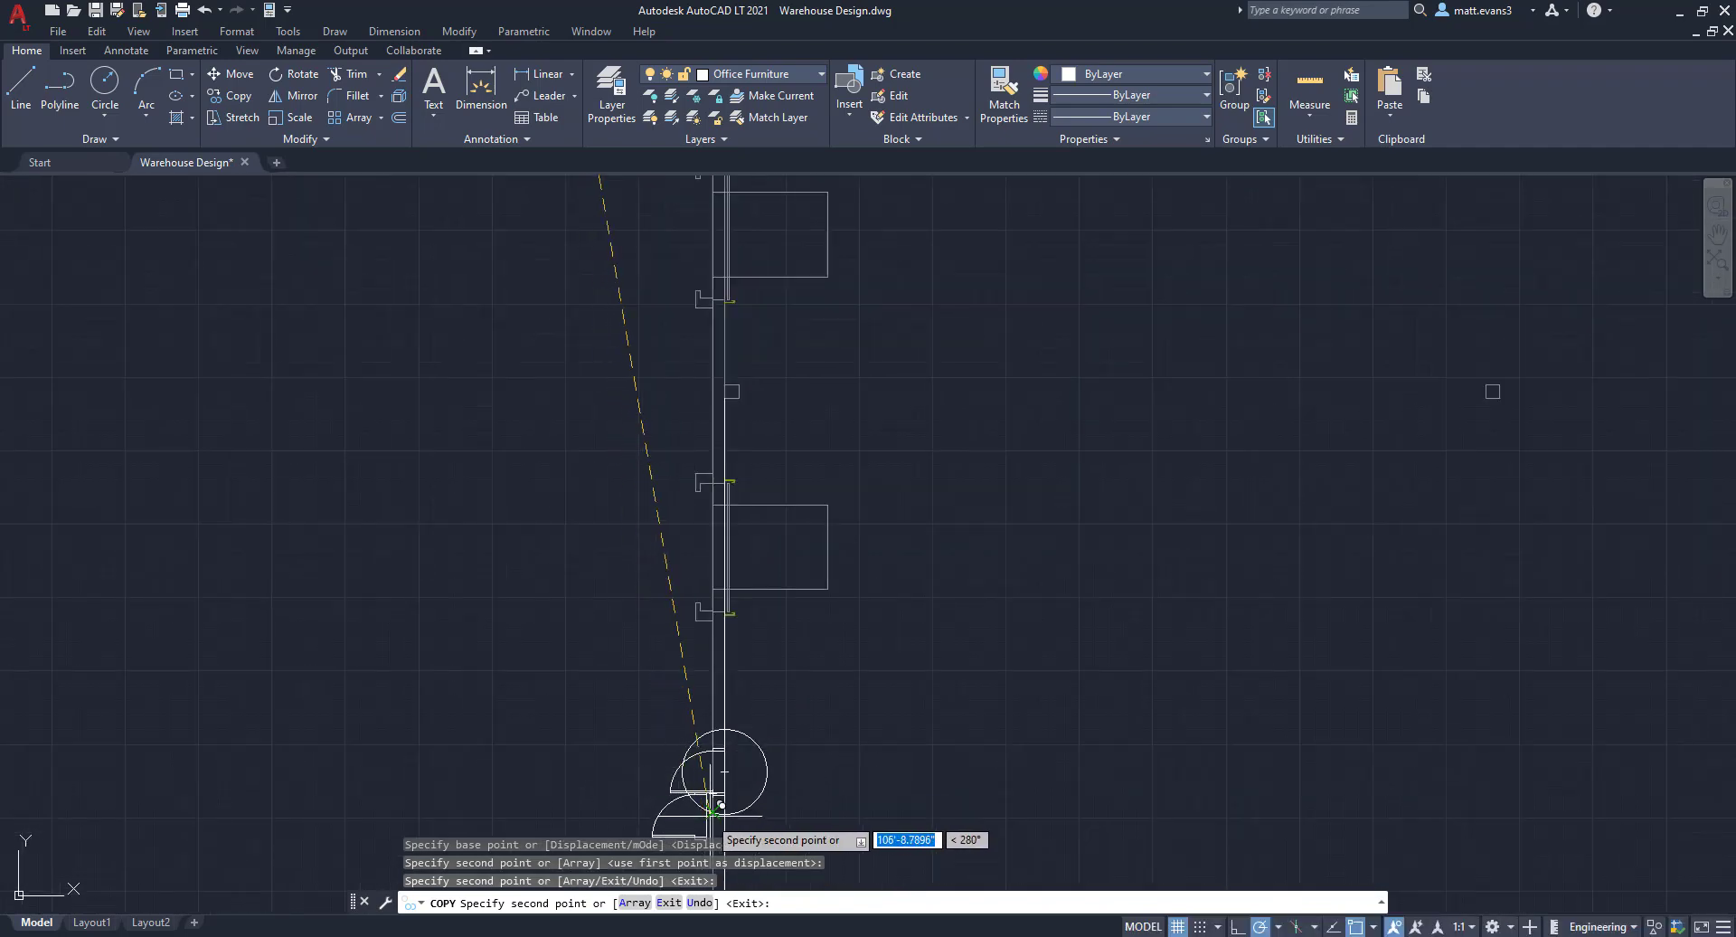
{"action": "middle_click_drag", "start_coordinate": [709, 811], "coordinate": [788, 262]}
{"action": "middle_click_drag", "start_coordinate": [785, 696], "coordinate": [803, 244]}
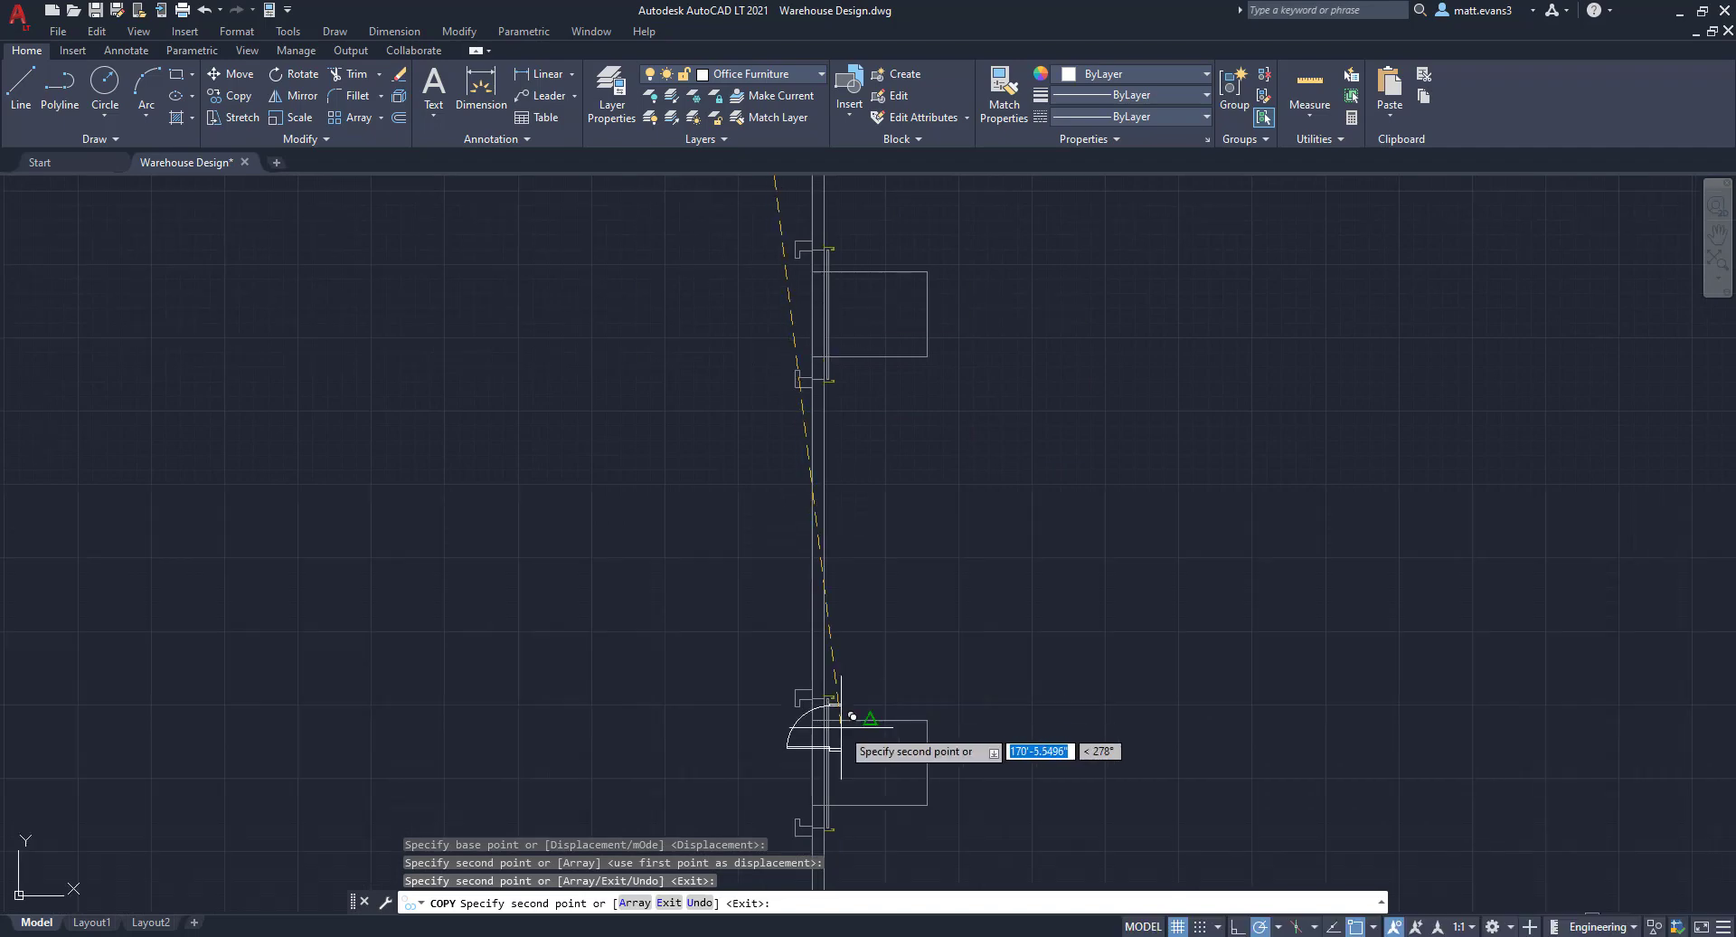
{"action": "scroll", "coordinate": [842, 718], "scroll_direction": "down", "scroll_amount": 2}
{"action": "middle_click_drag", "start_coordinate": [853, 759], "coordinate": [778, 344]}
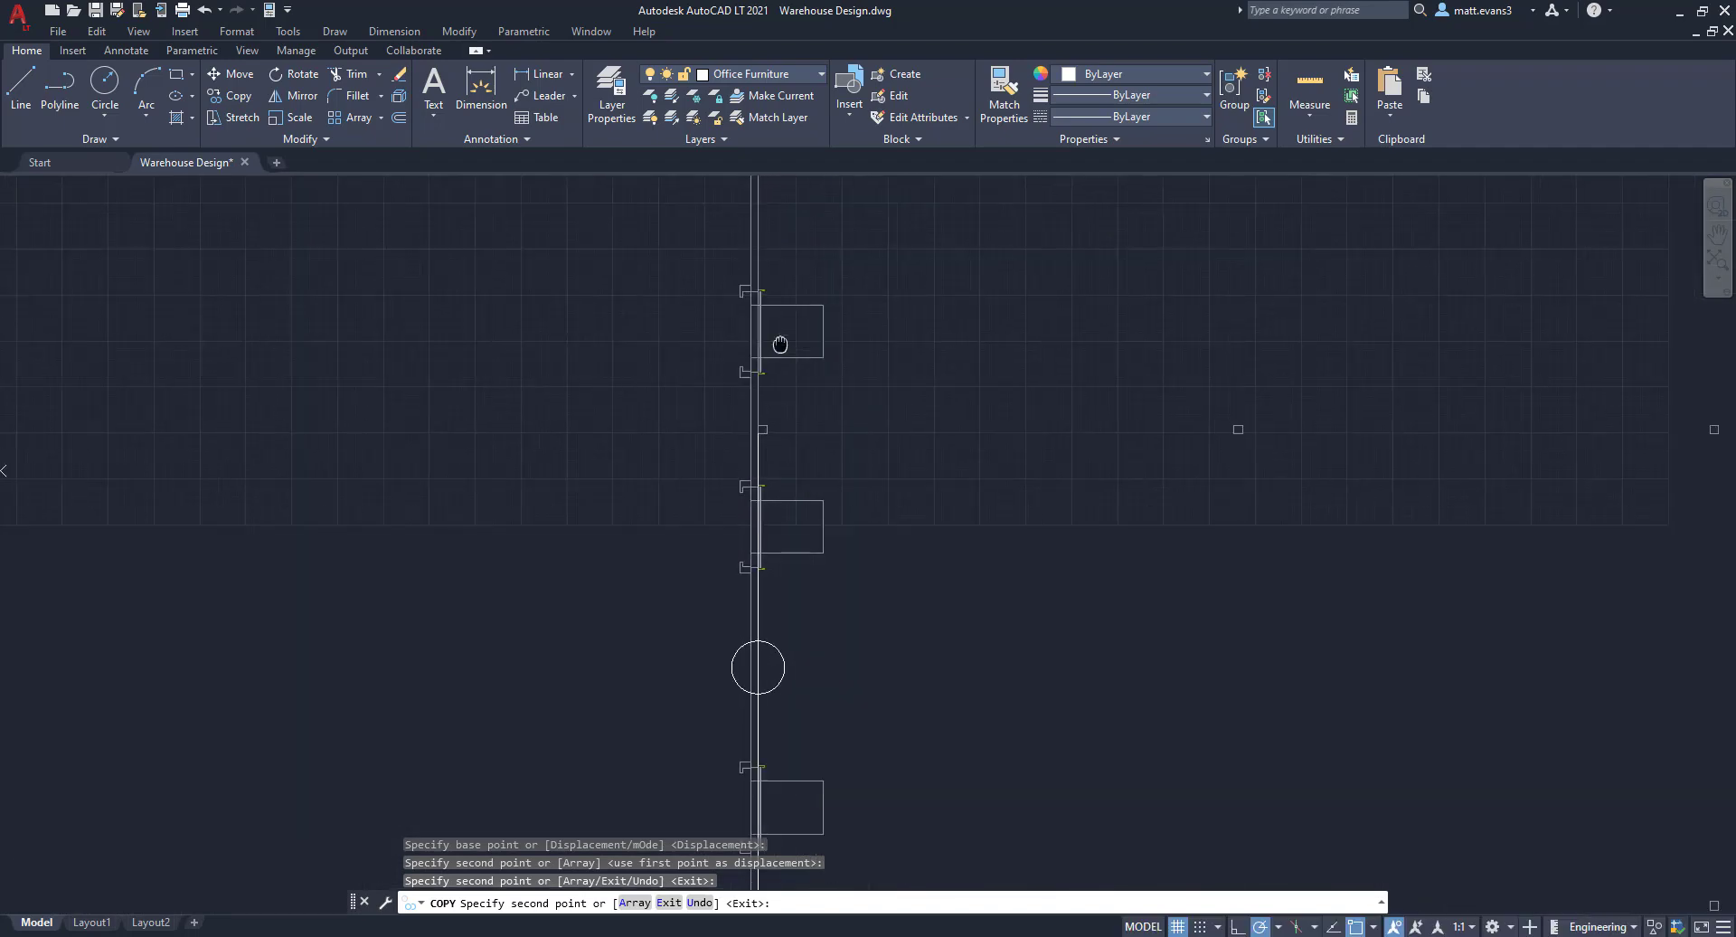
{"action": "left_click", "coordinate": [758, 667]}
{"action": "right_click", "coordinate": [705, 609]}
{"action": "left_click", "coordinate": [728, 639]}
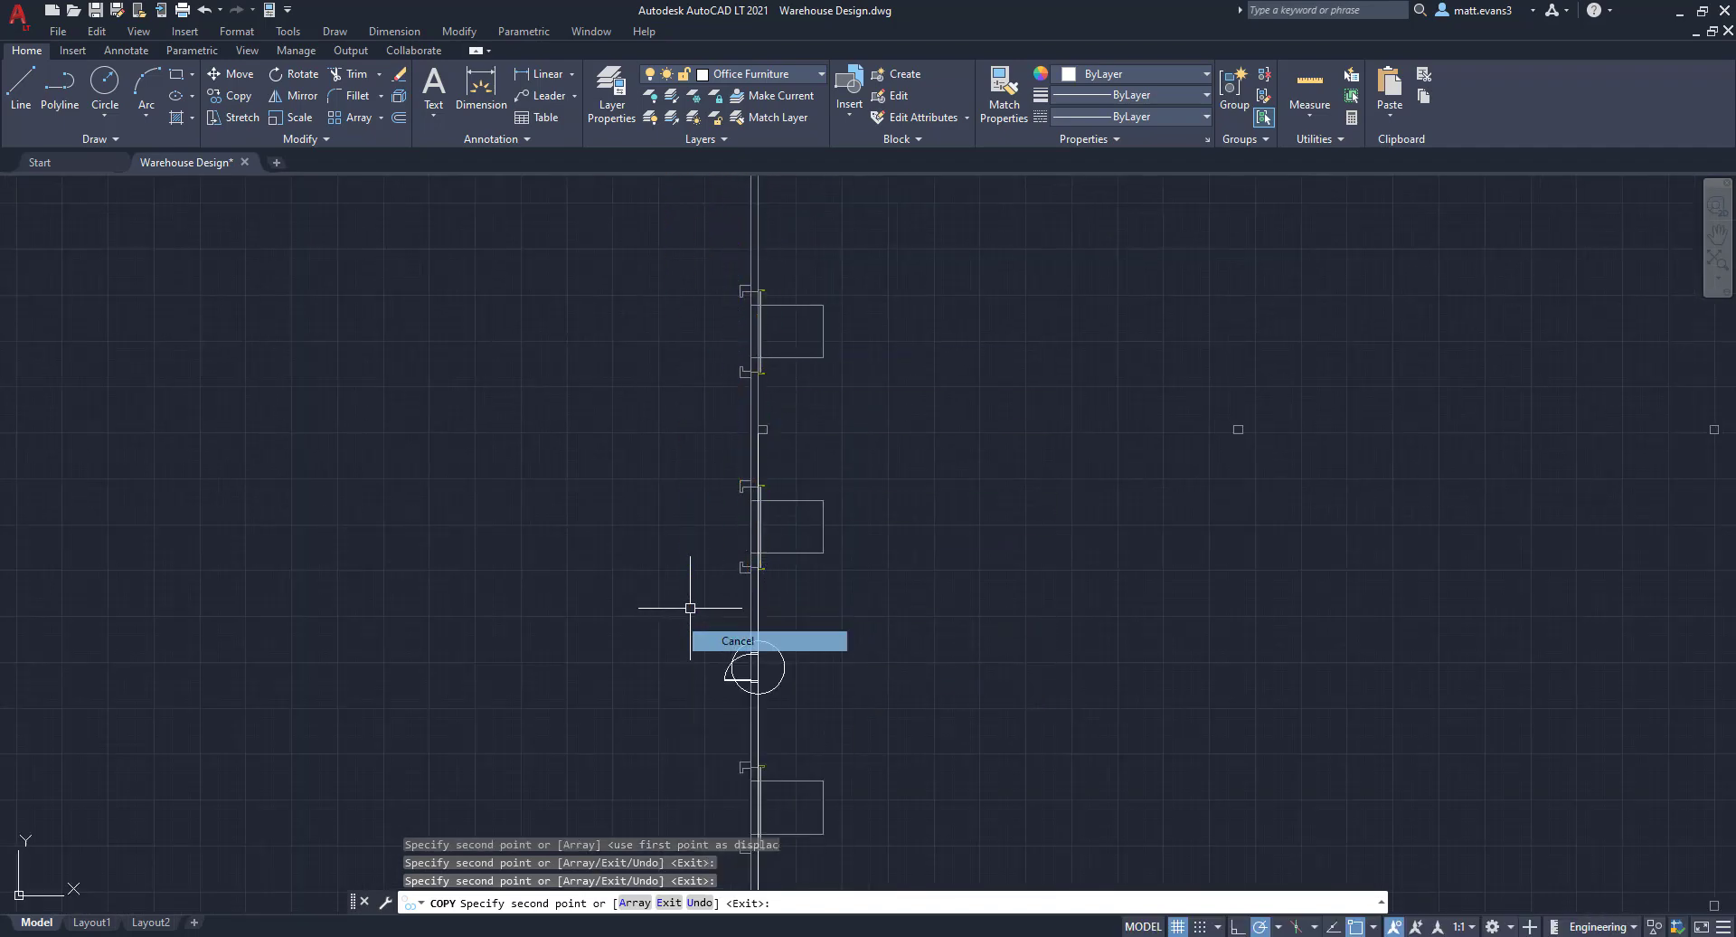
- Erase the guide circle, guide line and threshold line at the lowest door in the left wall
{"action": "left_click", "coordinate": [780, 686]}
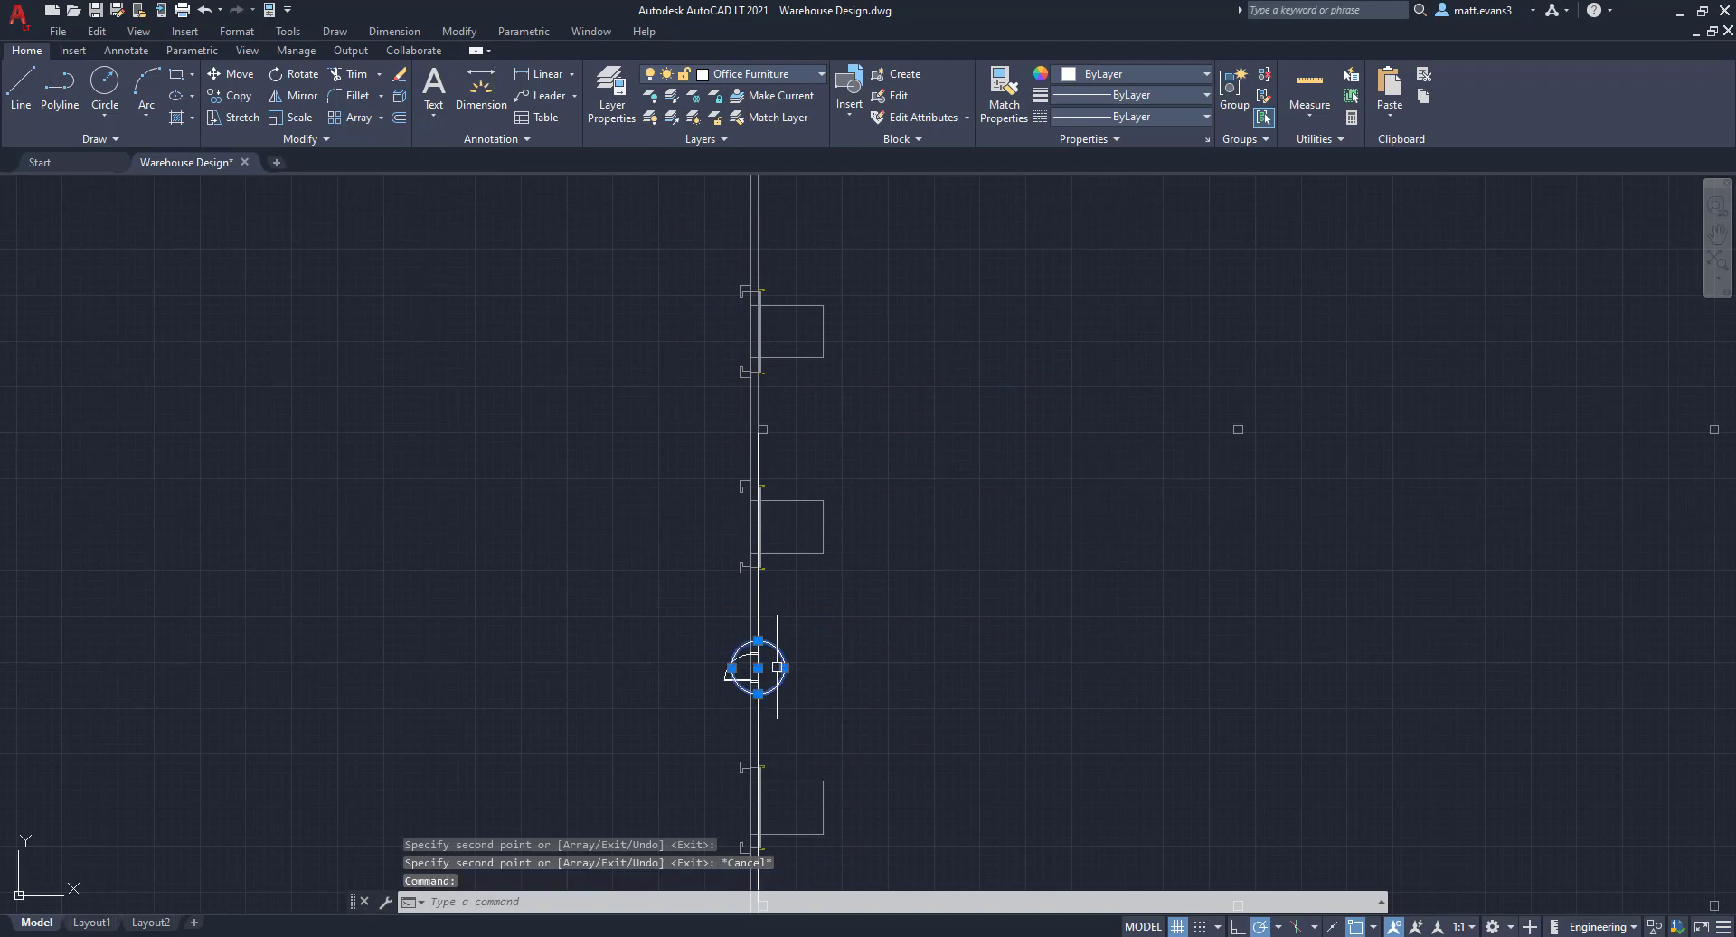
{"action": "scroll", "coordinate": [778, 660], "scroll_direction": "up", "scroll_amount": 8}
{"action": "left_click", "coordinate": [629, 677]}
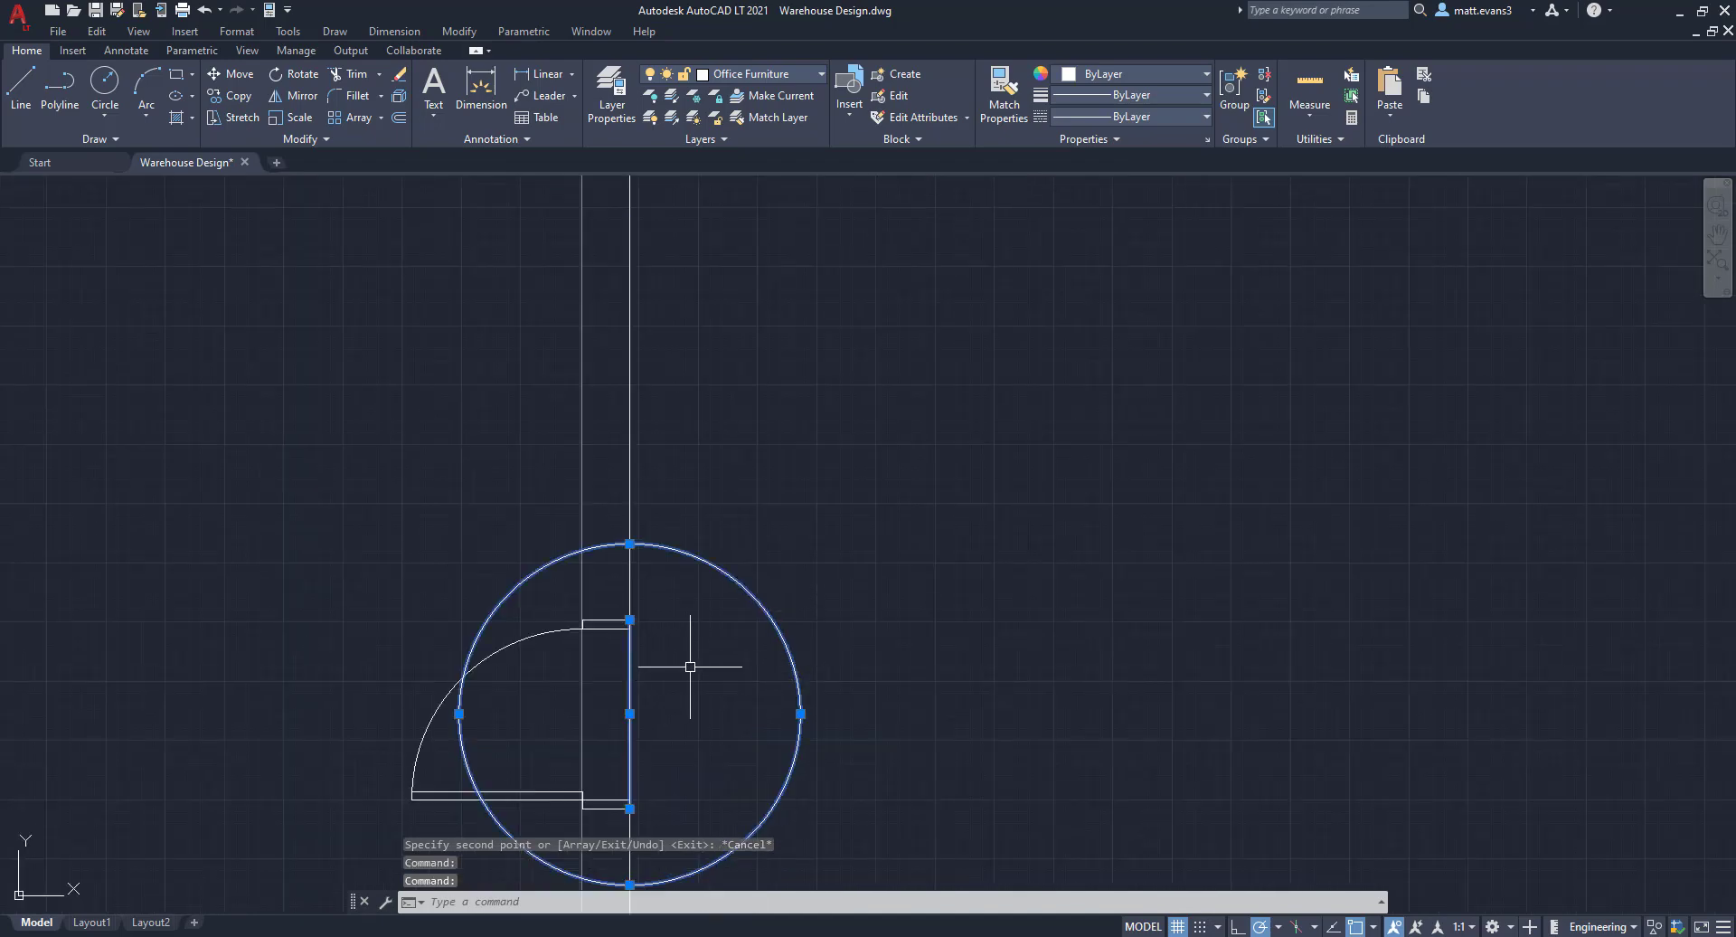
{"action": "key", "text": "Delete"}
{"action": "left_click", "coordinate": [630, 543]}
{"action": "key", "text": "Delete"}
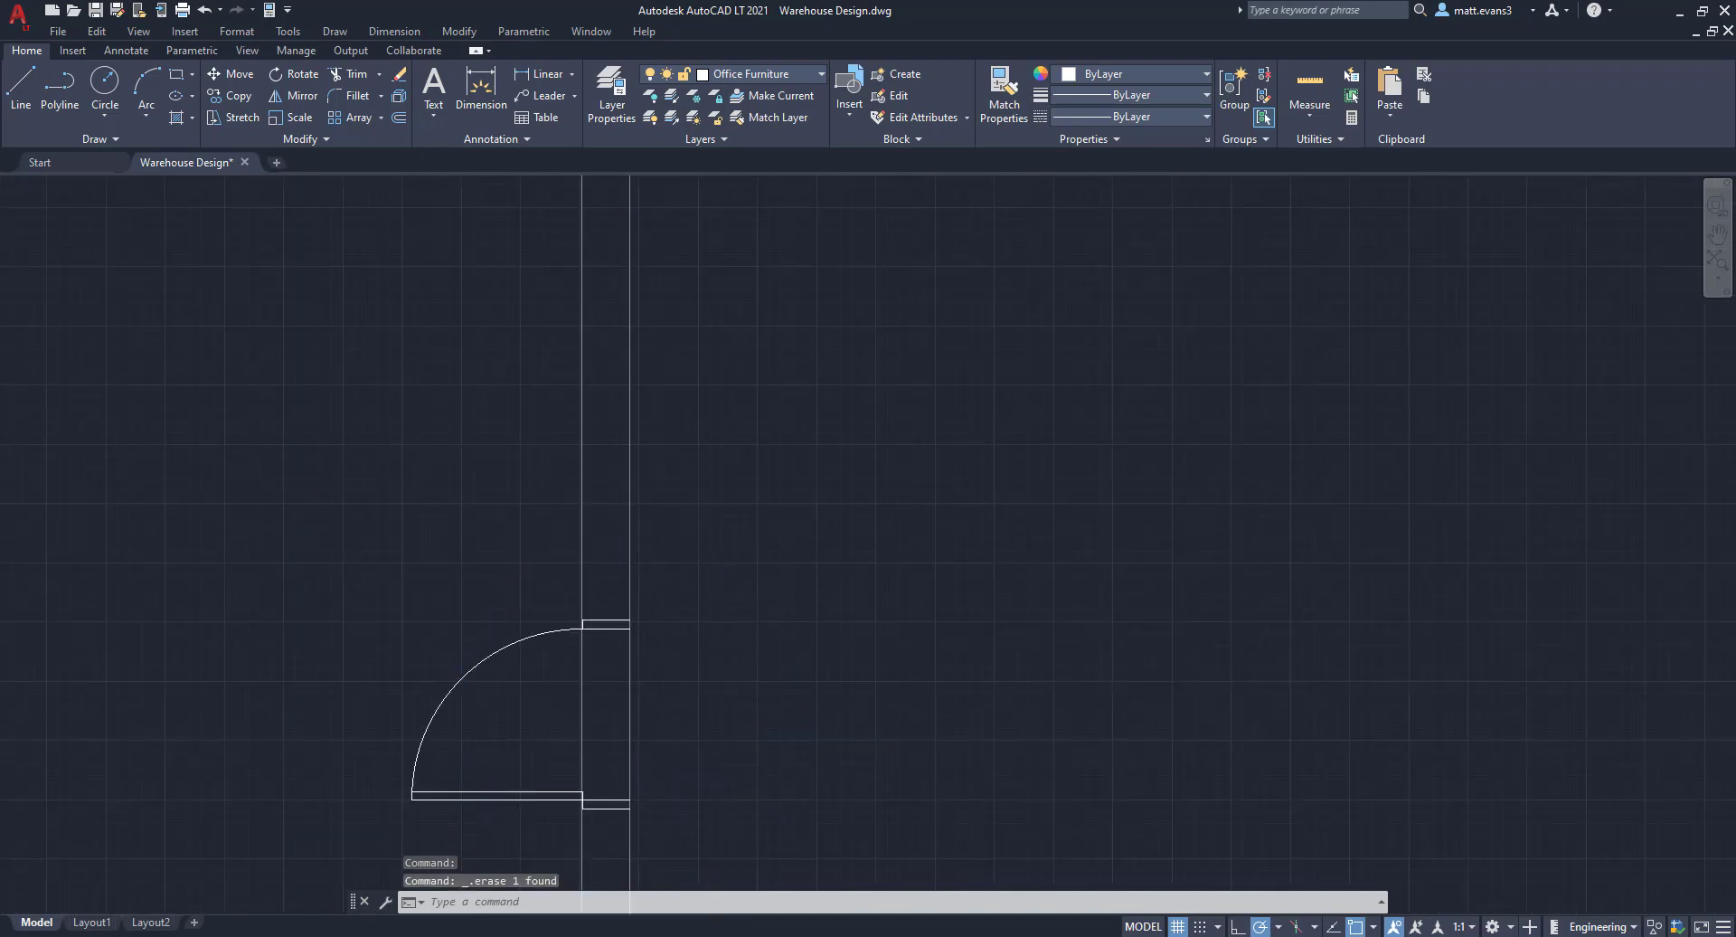
- Erase the guide circle and guide line at the middle door in the left wall
{"action": "scroll", "coordinate": [759, 547], "scroll_direction": "down", "scroll_amount": 8}
{"action": "mouse_move", "coordinate": [779, 393]}
{"action": "middle_mouse_down"}
{"action": "mouse_move", "coordinate": [782, 422]}
{"action": "mouse_move", "coordinate": [754, 381]}
{"action": "middle_mouse_up"}
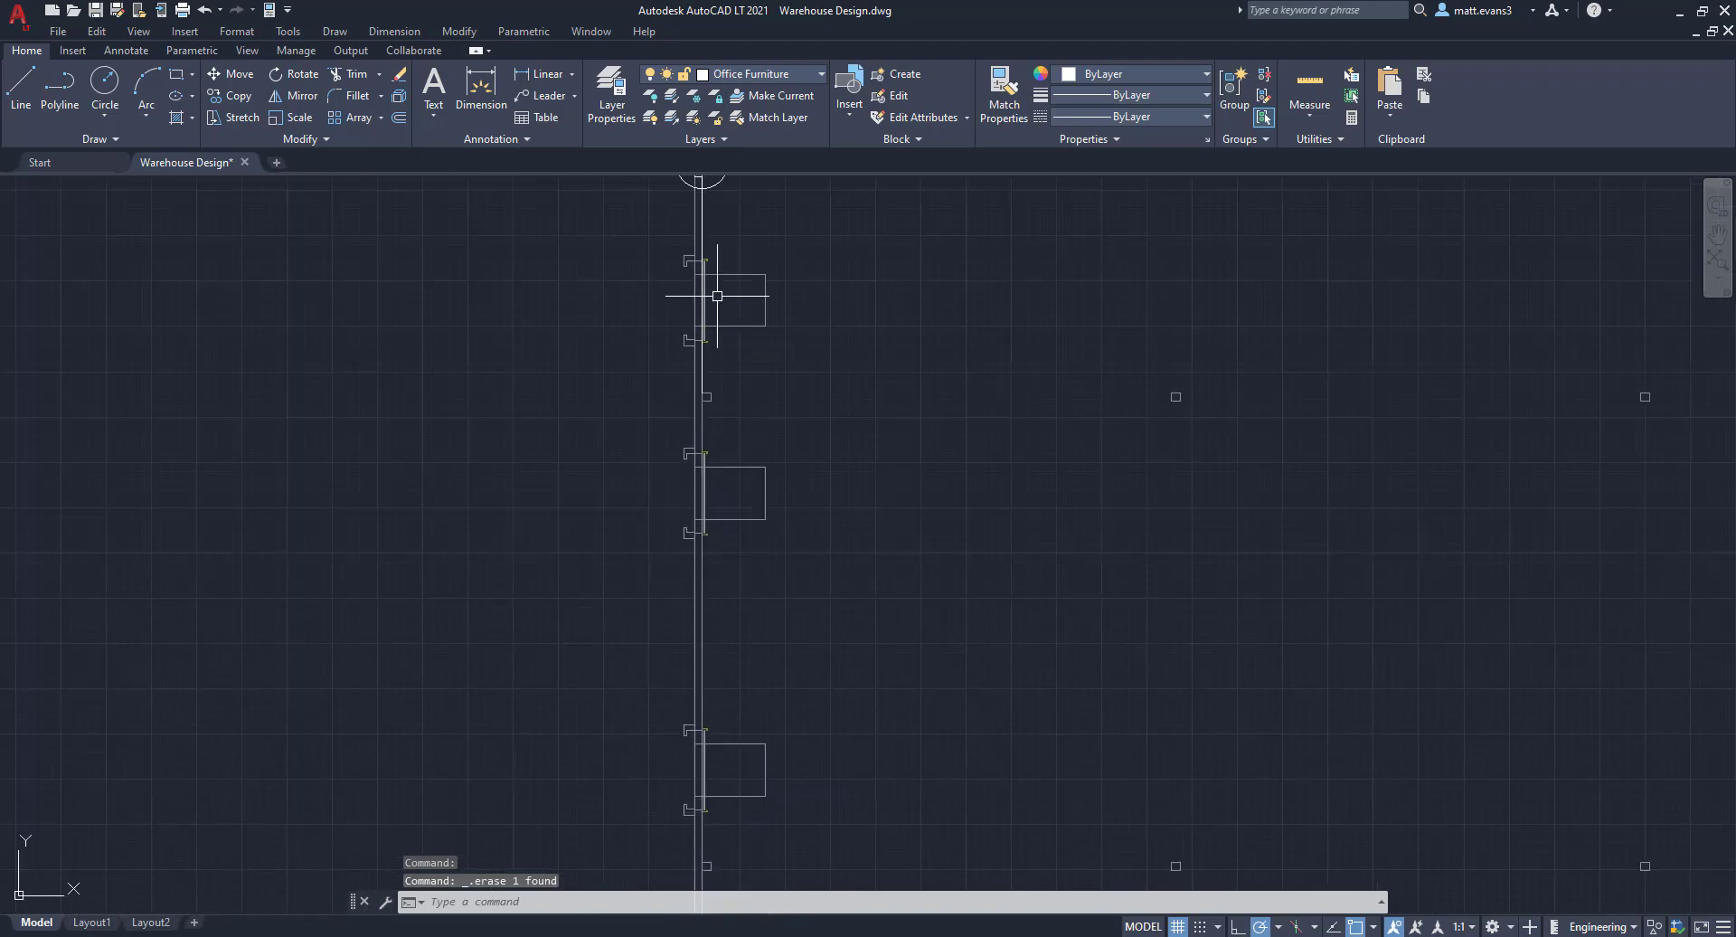
{"action": "scroll", "coordinate": [710, 248], "scroll_direction": "up", "scroll_amount": 3}
{"action": "middle_click_drag", "start_coordinate": [714, 273], "coordinate": [644, 646]}
{"action": "left_click", "coordinate": [652, 506]}
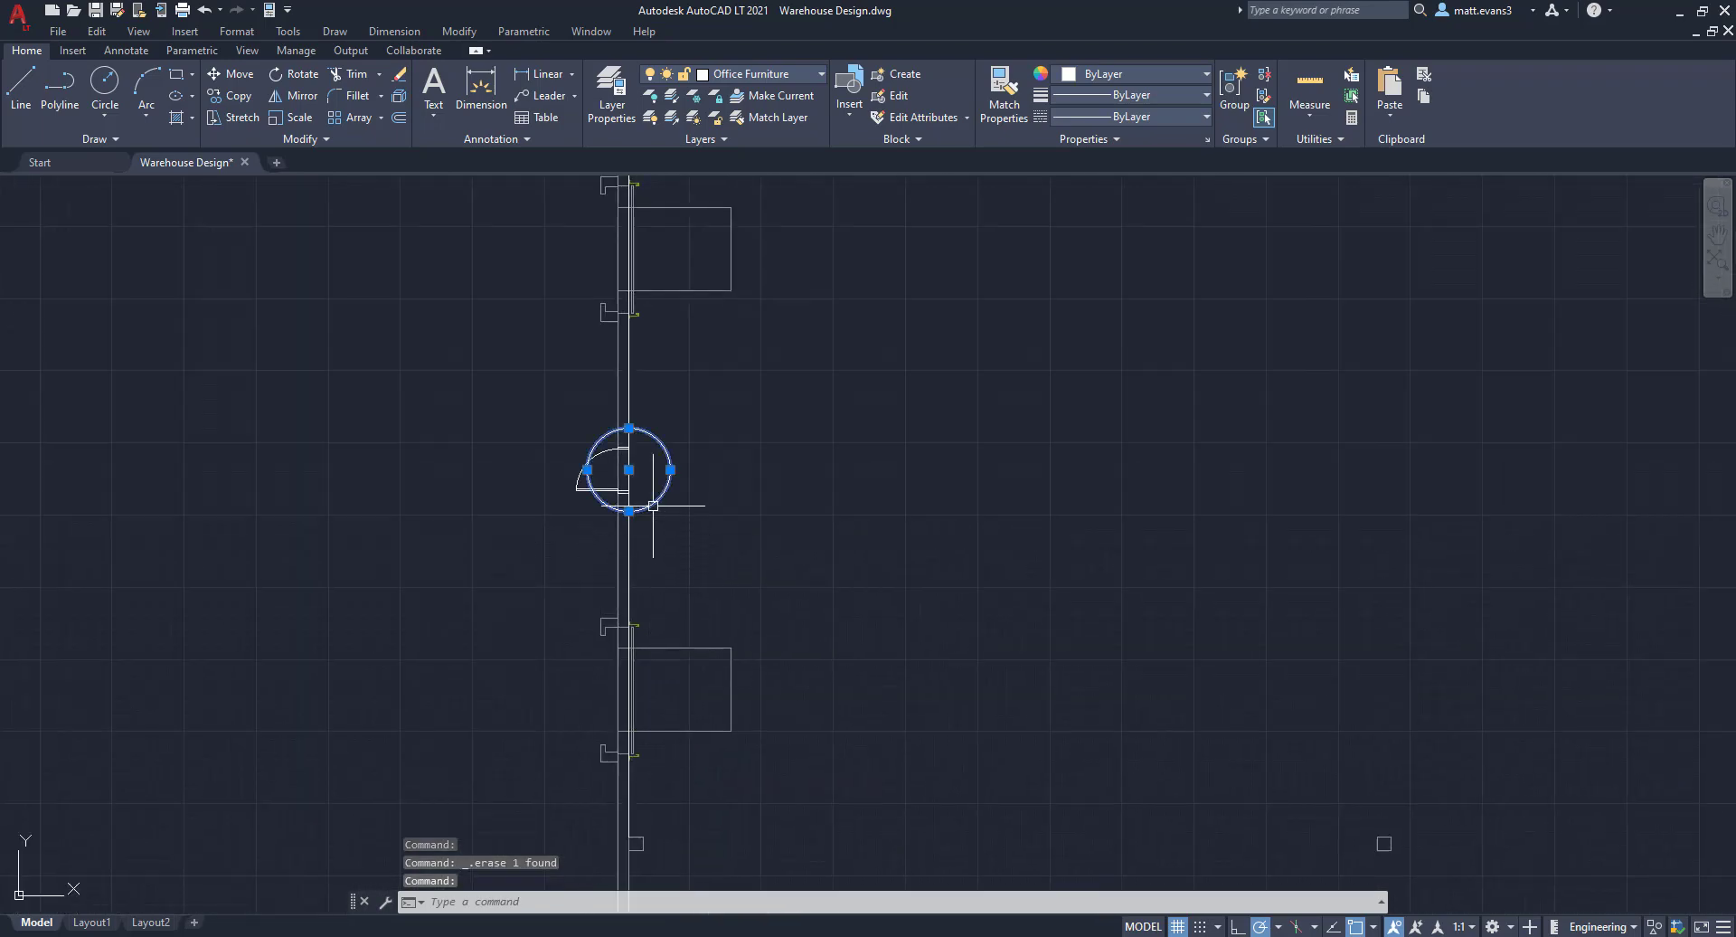
{"action": "key", "text": "Delete"}
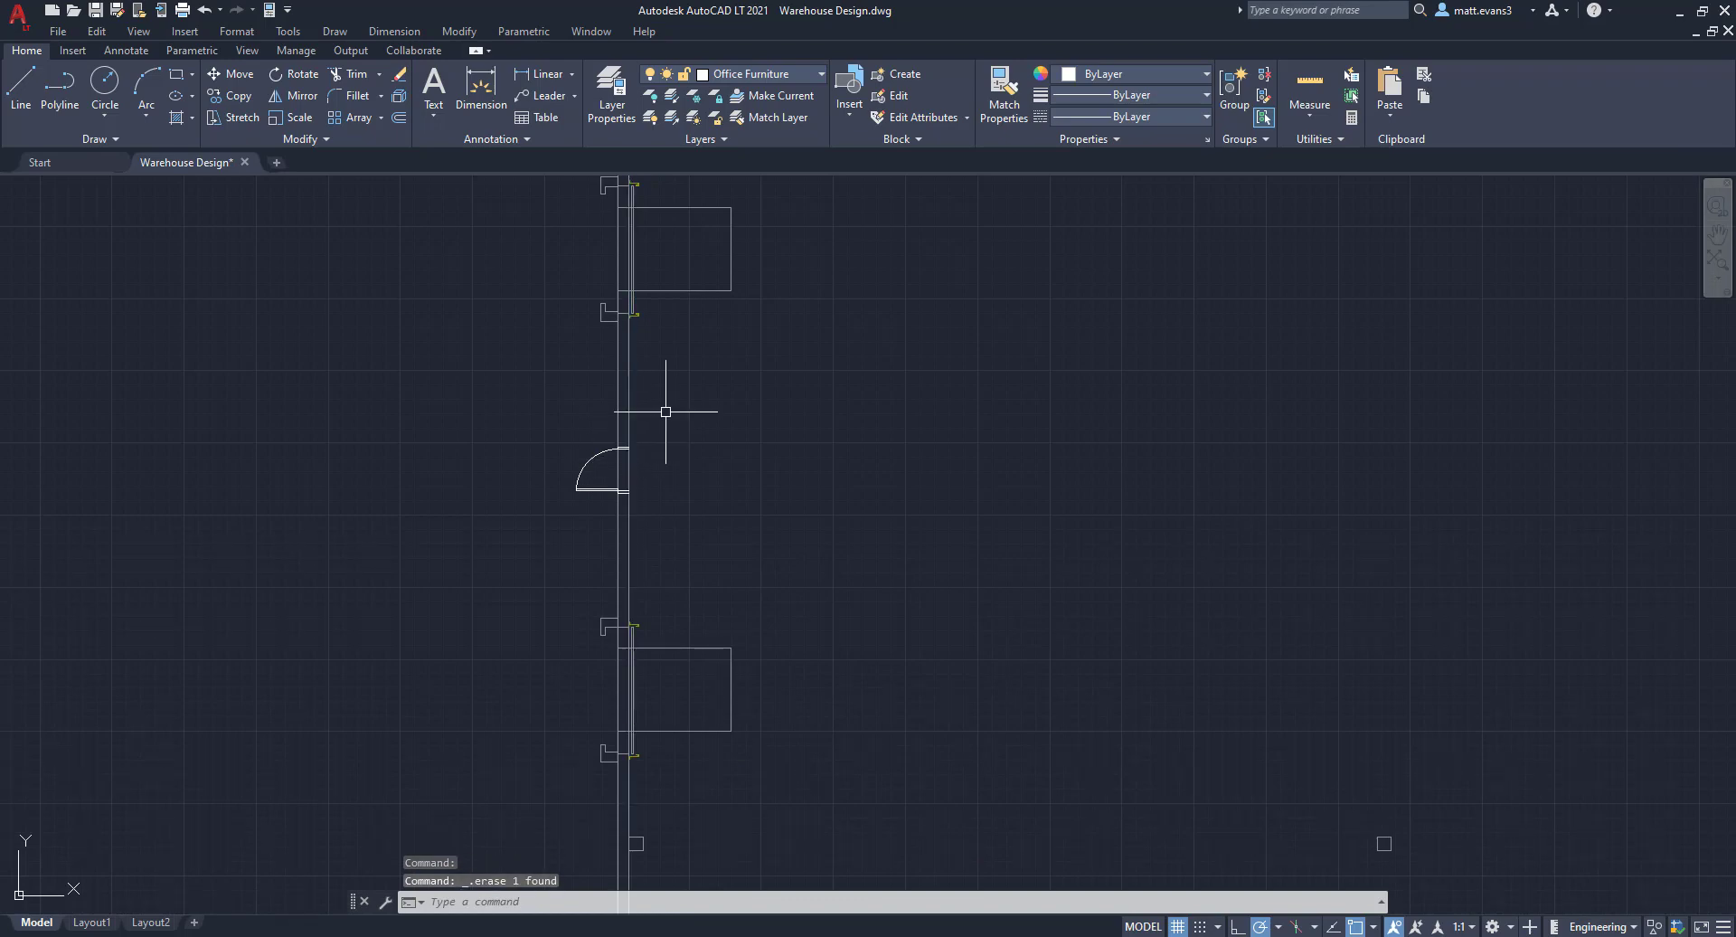
{"action": "middle_click_drag", "start_coordinate": [677, 414], "coordinate": [688, 934]}
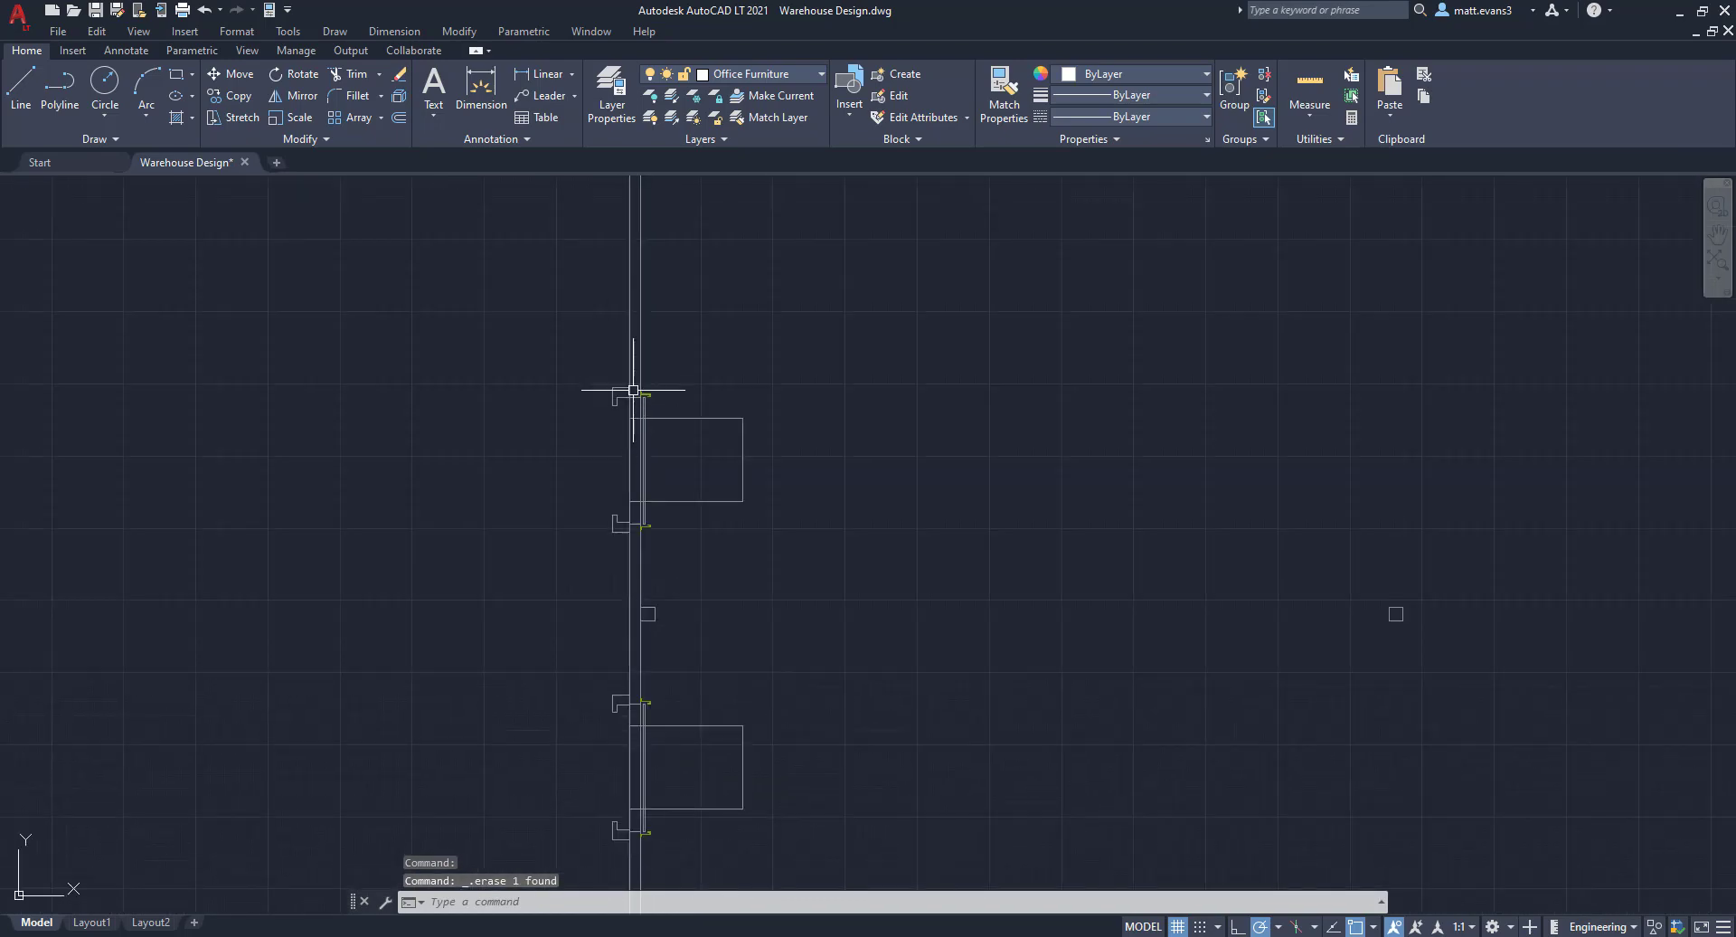
- Erase the guide line, guide circle and threshold line at the uppermost door in the left wall
{"action": "scroll", "coordinate": [677, 339], "scroll_direction": "up", "scroll_amount": 2}
{"action": "middle_click_drag", "start_coordinate": [677, 339], "coordinate": [673, 922]}
{"action": "scroll", "coordinate": [630, 409], "scroll_direction": "down", "scroll_amount": 2}
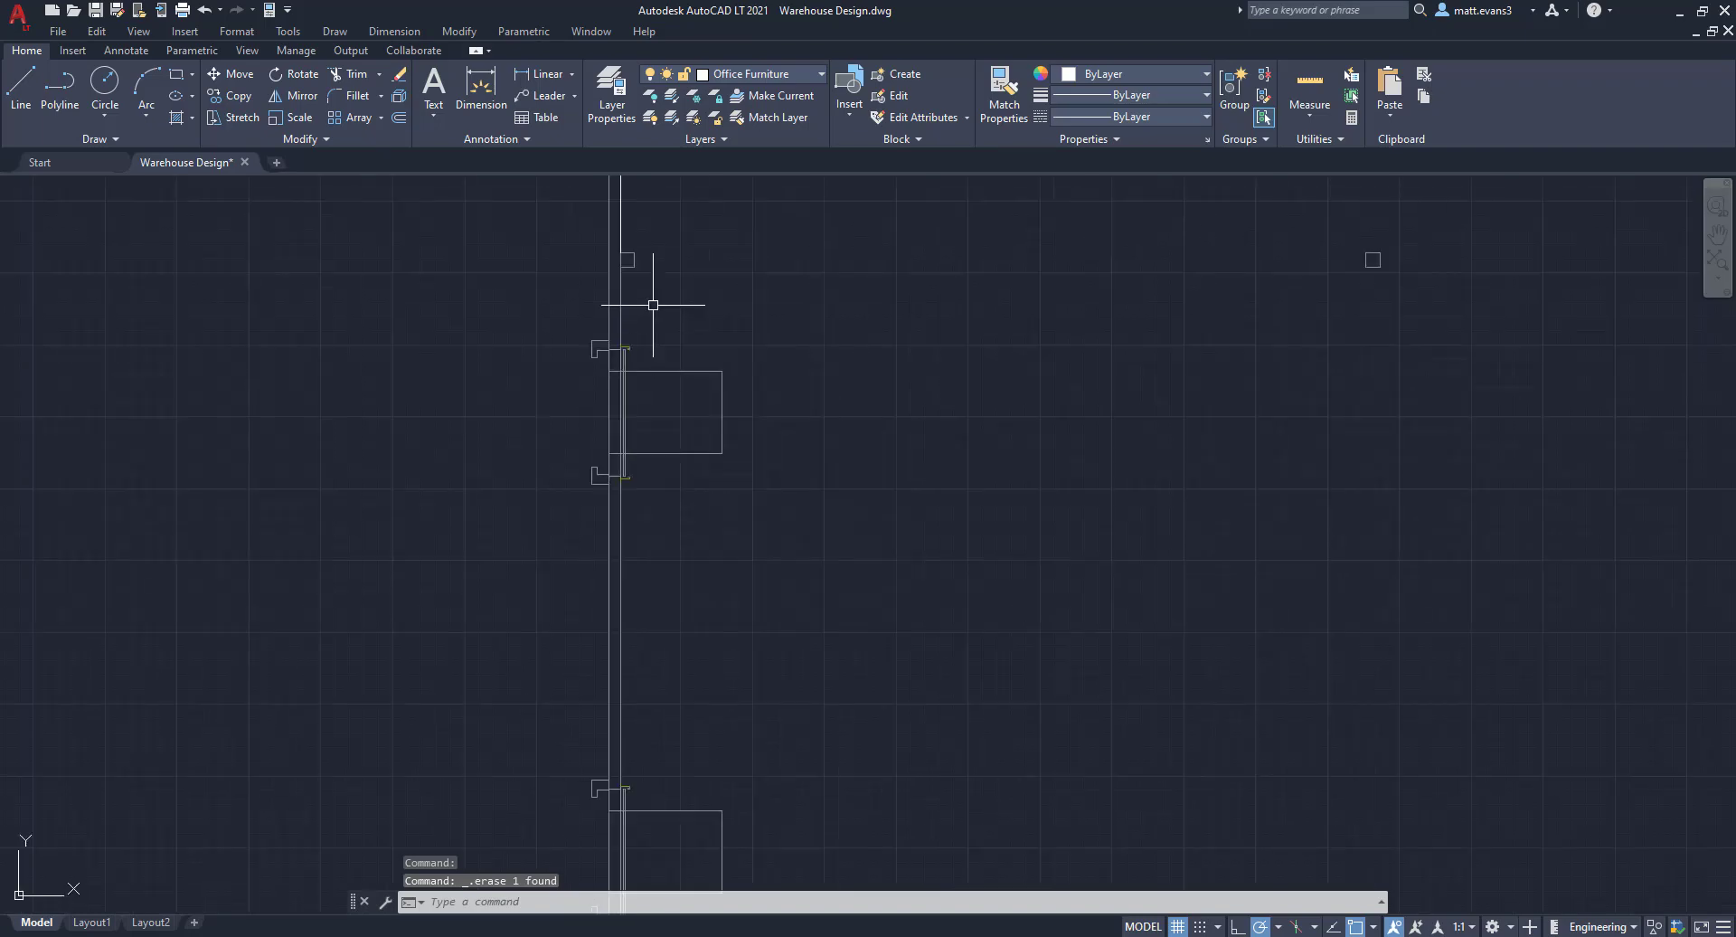
{"action": "middle_click_drag", "start_coordinate": [651, 293], "coordinate": [666, 580]}
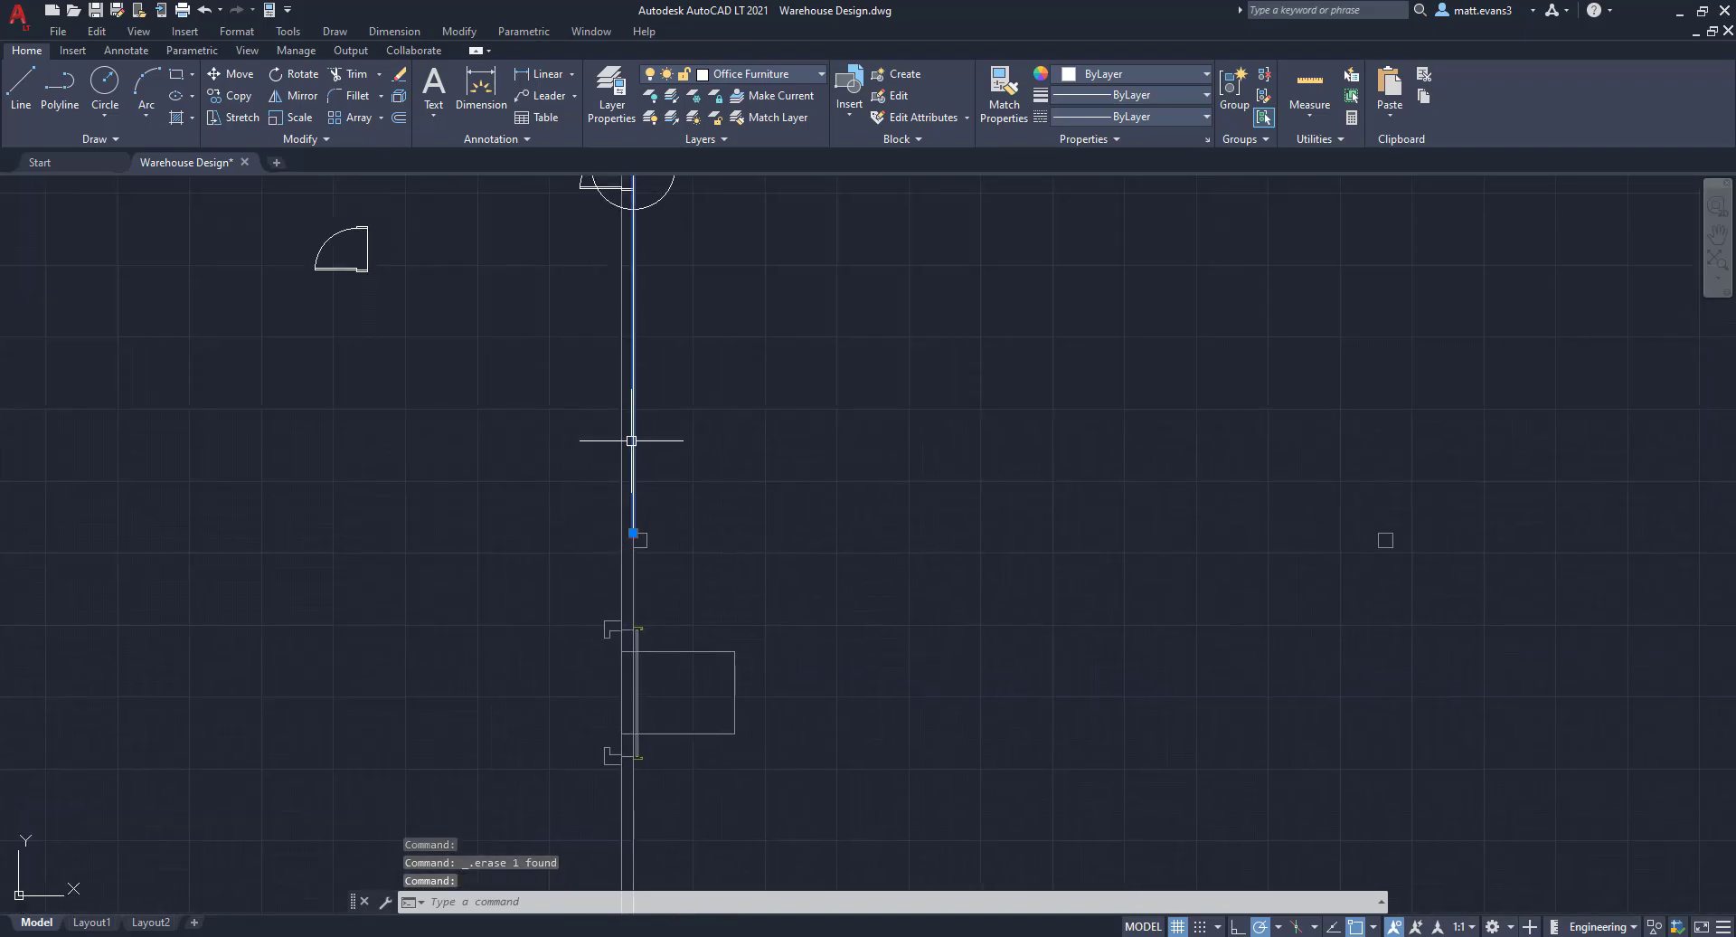
{"action": "middle_click_drag", "start_coordinate": [631, 440], "coordinate": [623, 817]}
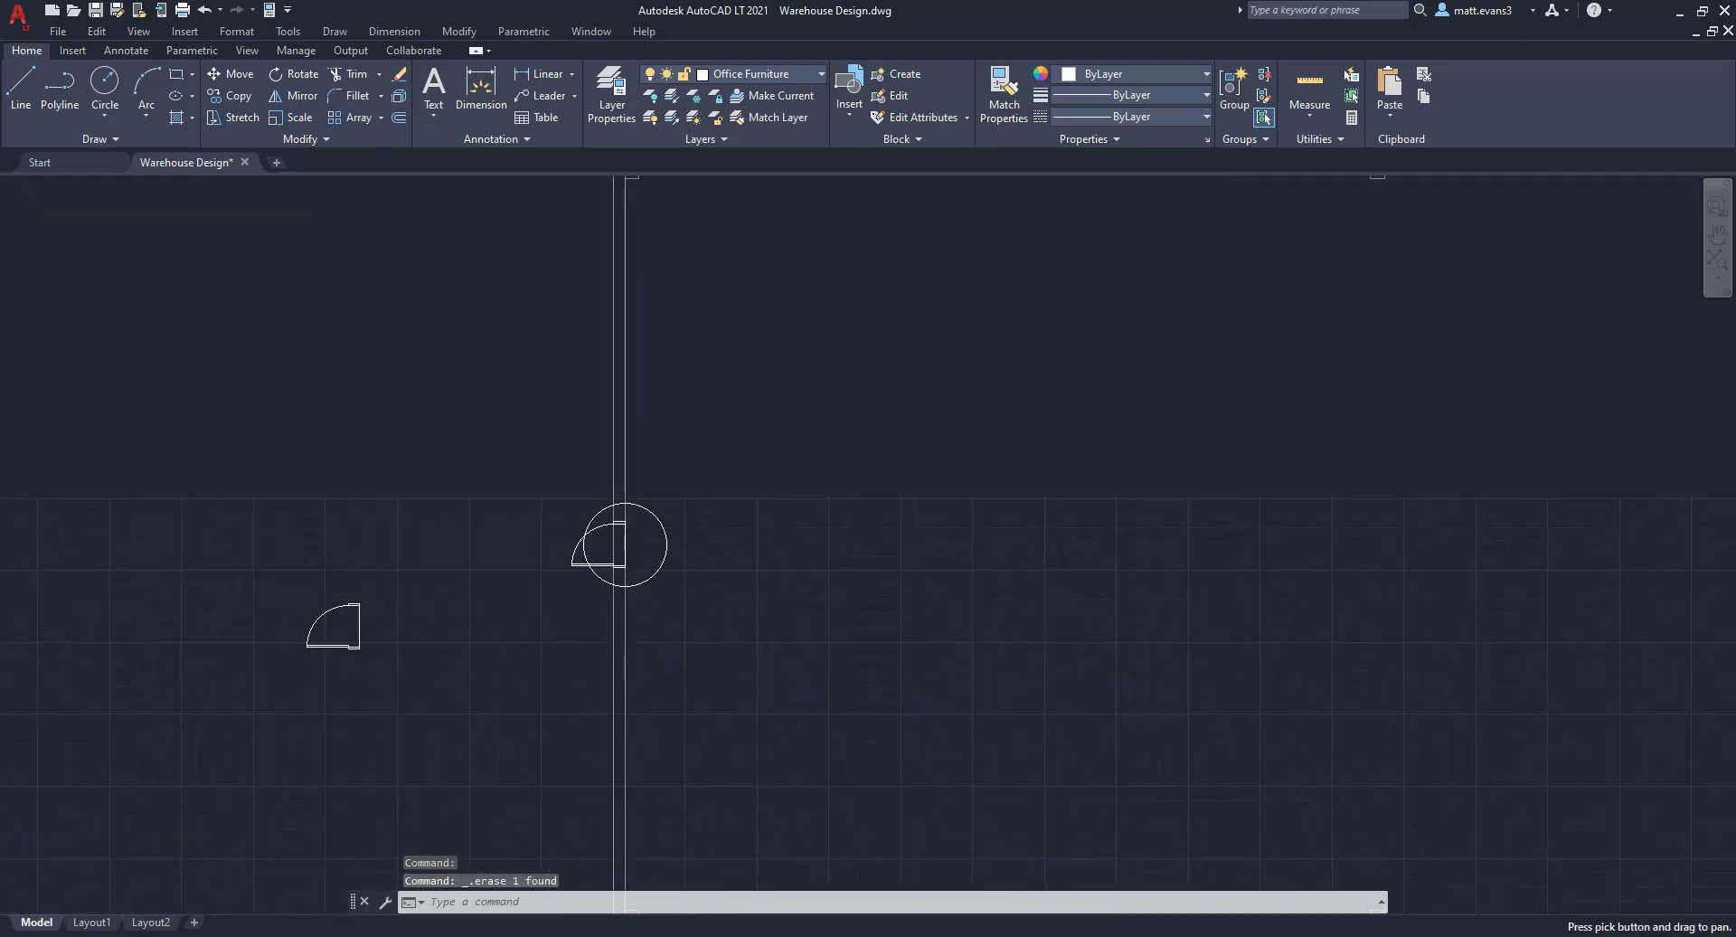
{"action": "left_click", "coordinate": [652, 575]}
{"action": "key", "text": "Delete"}
{"action": "left_click", "coordinate": [625, 543]}
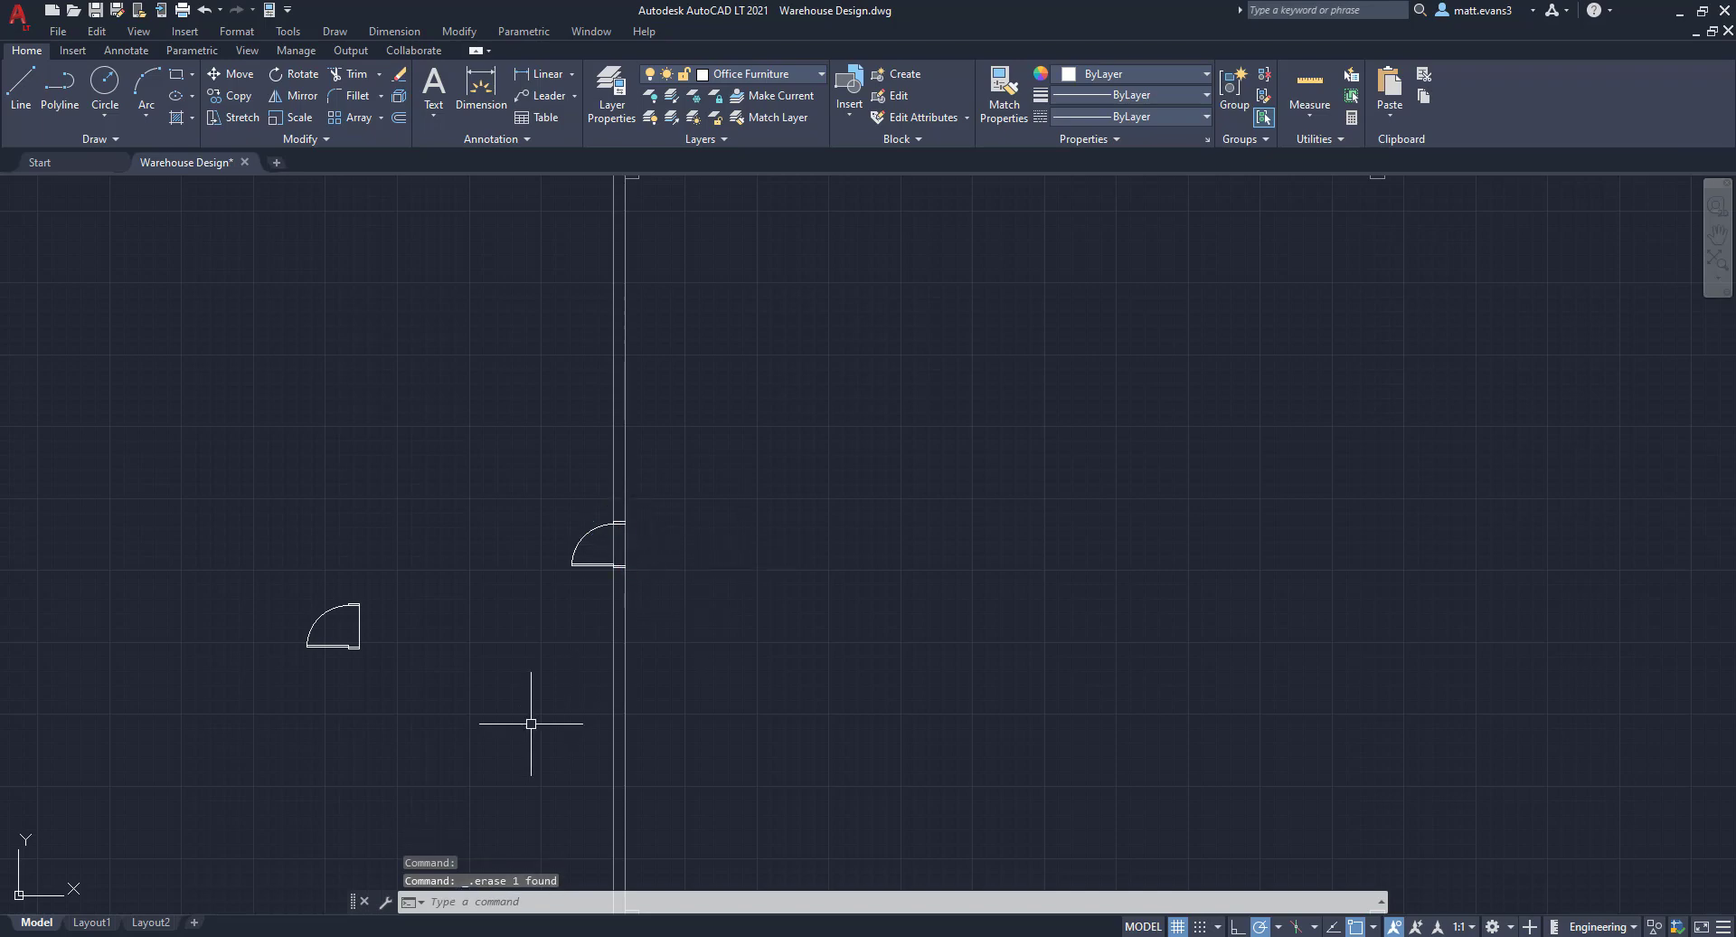
- Move the spare rotated door from beside the left wall to just below the bottom wall, near its left guide circle
{"action": "scroll", "coordinate": [505, 727], "scroll_direction": "down", "scroll_amount": 4}
{"action": "middle_click_drag", "start_coordinate": [505, 726], "coordinate": [515, 474]}
{"action": "scroll", "coordinate": [488, 479], "scroll_direction": "down", "scroll_amount": 2}
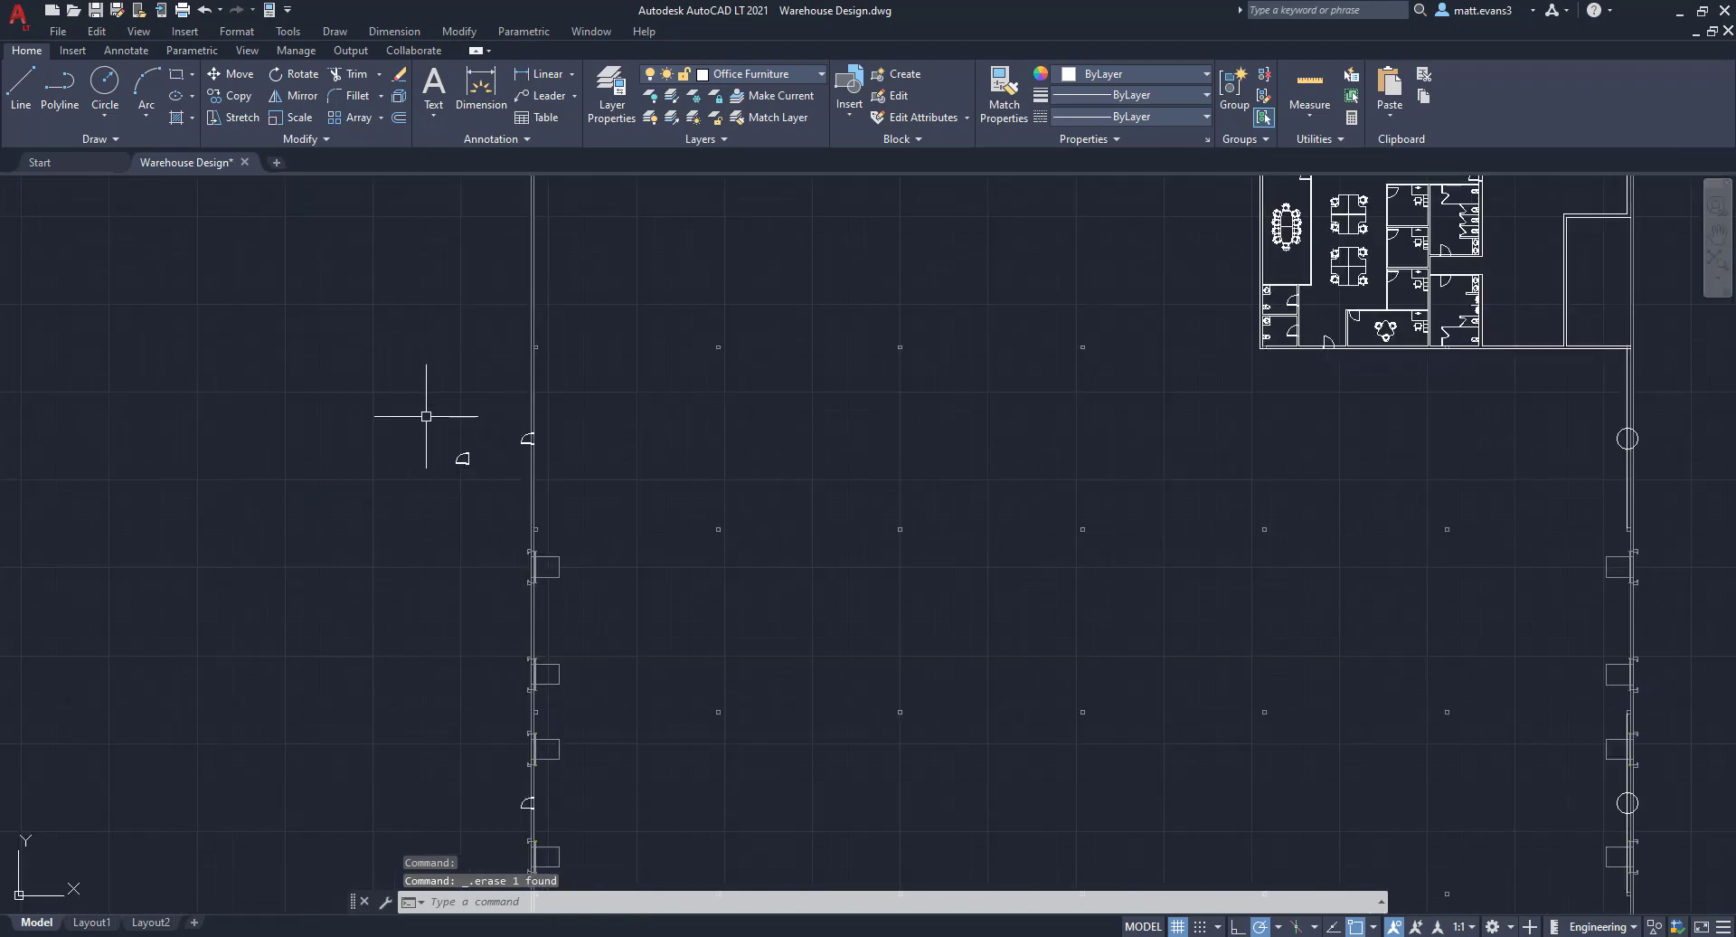
{"action": "left_click", "coordinate": [434, 420]}
{"action": "right_click", "coordinate": [477, 517]}
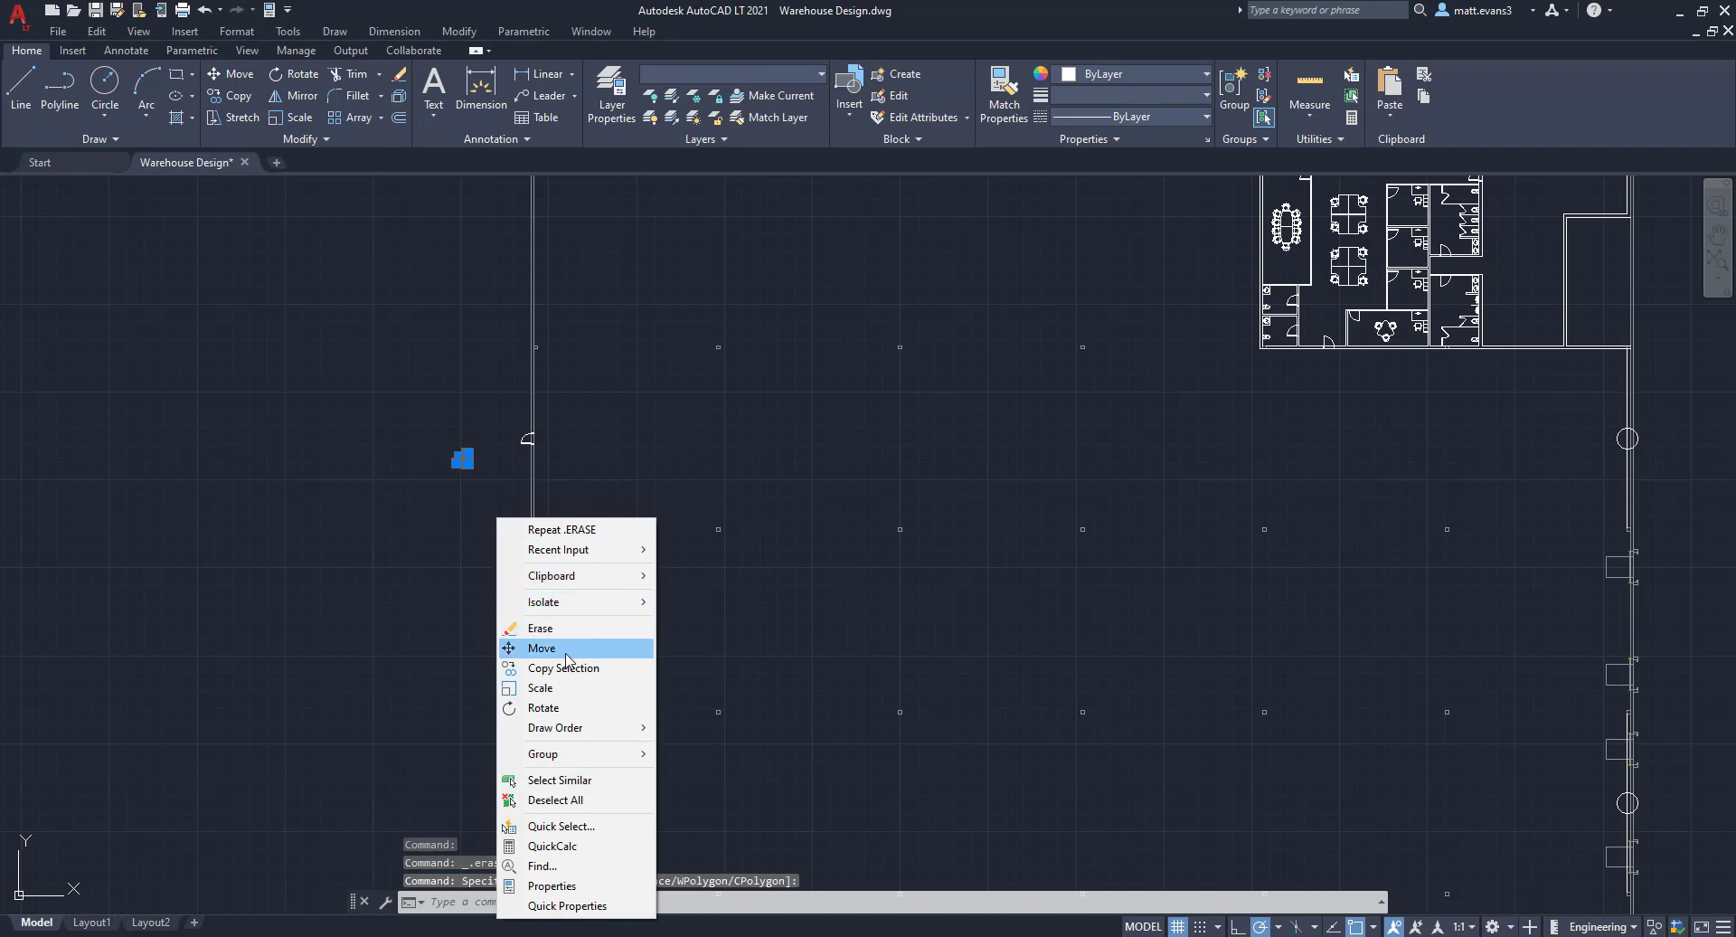
{"action": "left_click", "coordinate": [524, 649]}
{"action": "left_click", "coordinate": [479, 509]}
{"action": "scroll", "coordinate": [535, 734], "scroll_direction": "down", "scroll_amount": 4}
{"action": "middle_click_drag", "start_coordinate": [681, 674], "coordinate": [621, 264]}
{"action": "scroll", "coordinate": [621, 264], "scroll_direction": "down", "scroll_amount": 2}
{"action": "scroll", "coordinate": [590, 544], "scroll_direction": "up", "scroll_amount": 5}
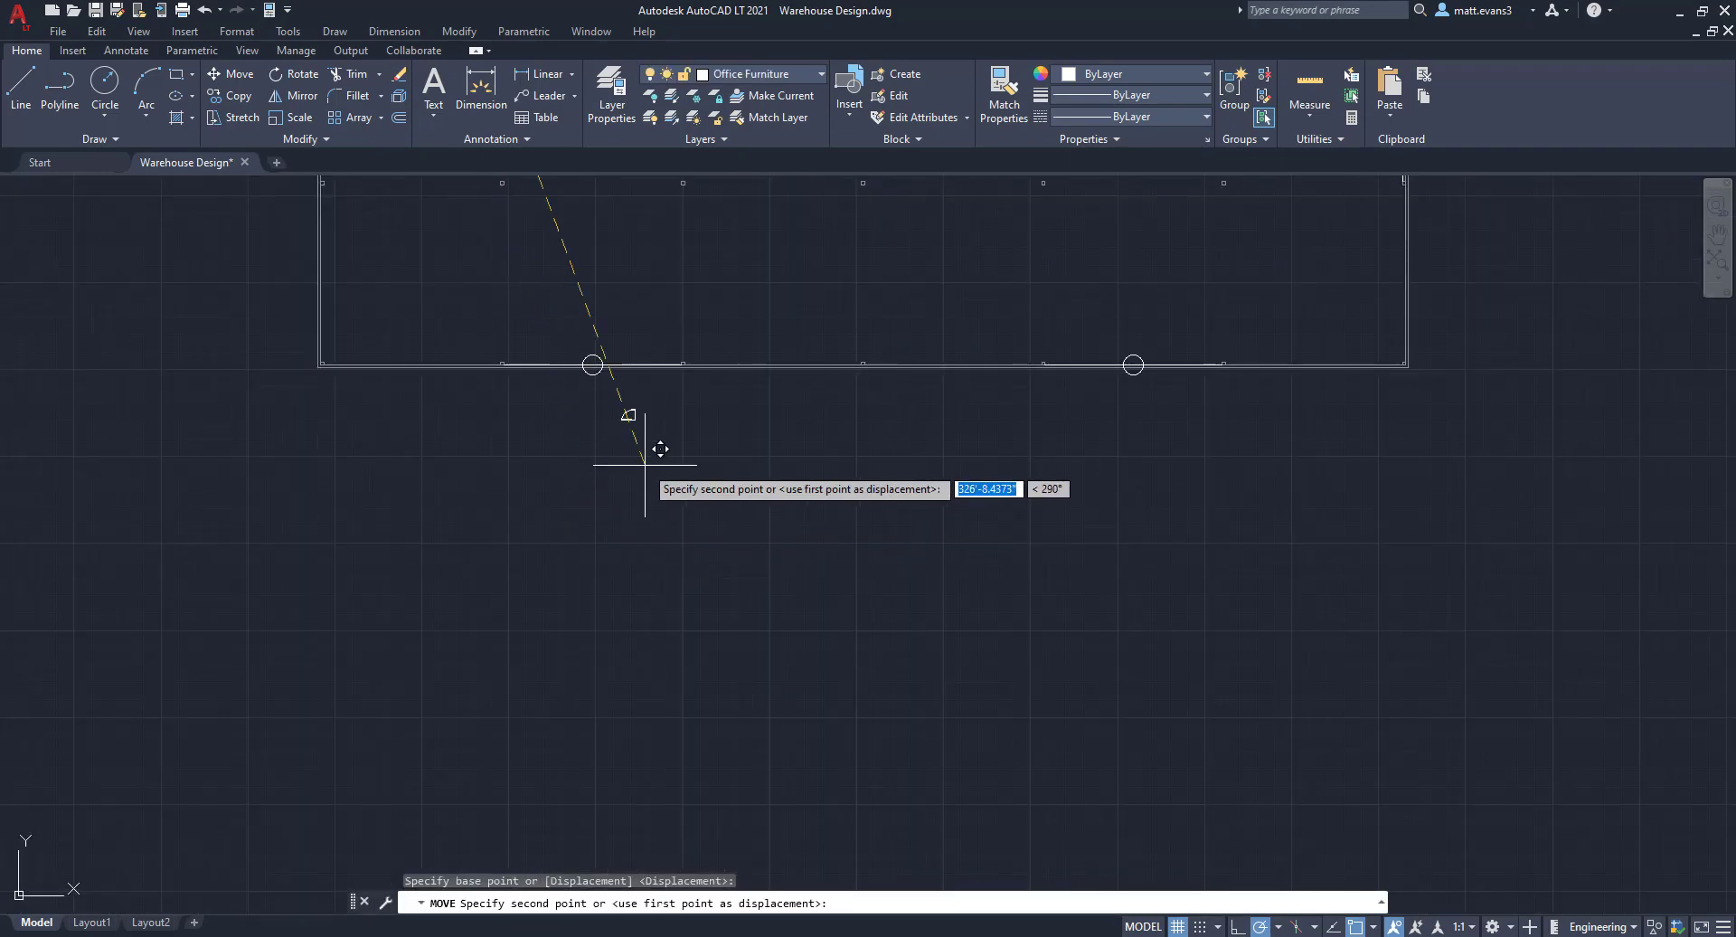
{"action": "left_click", "coordinate": [619, 489]}
- Rotate the spare door below the bottom wall by 90° so it swings outward from that wall
{"action": "scroll", "coordinate": [586, 415], "scroll_direction": "up", "scroll_amount": 4}
{"action": "left_click", "coordinate": [578, 449]}
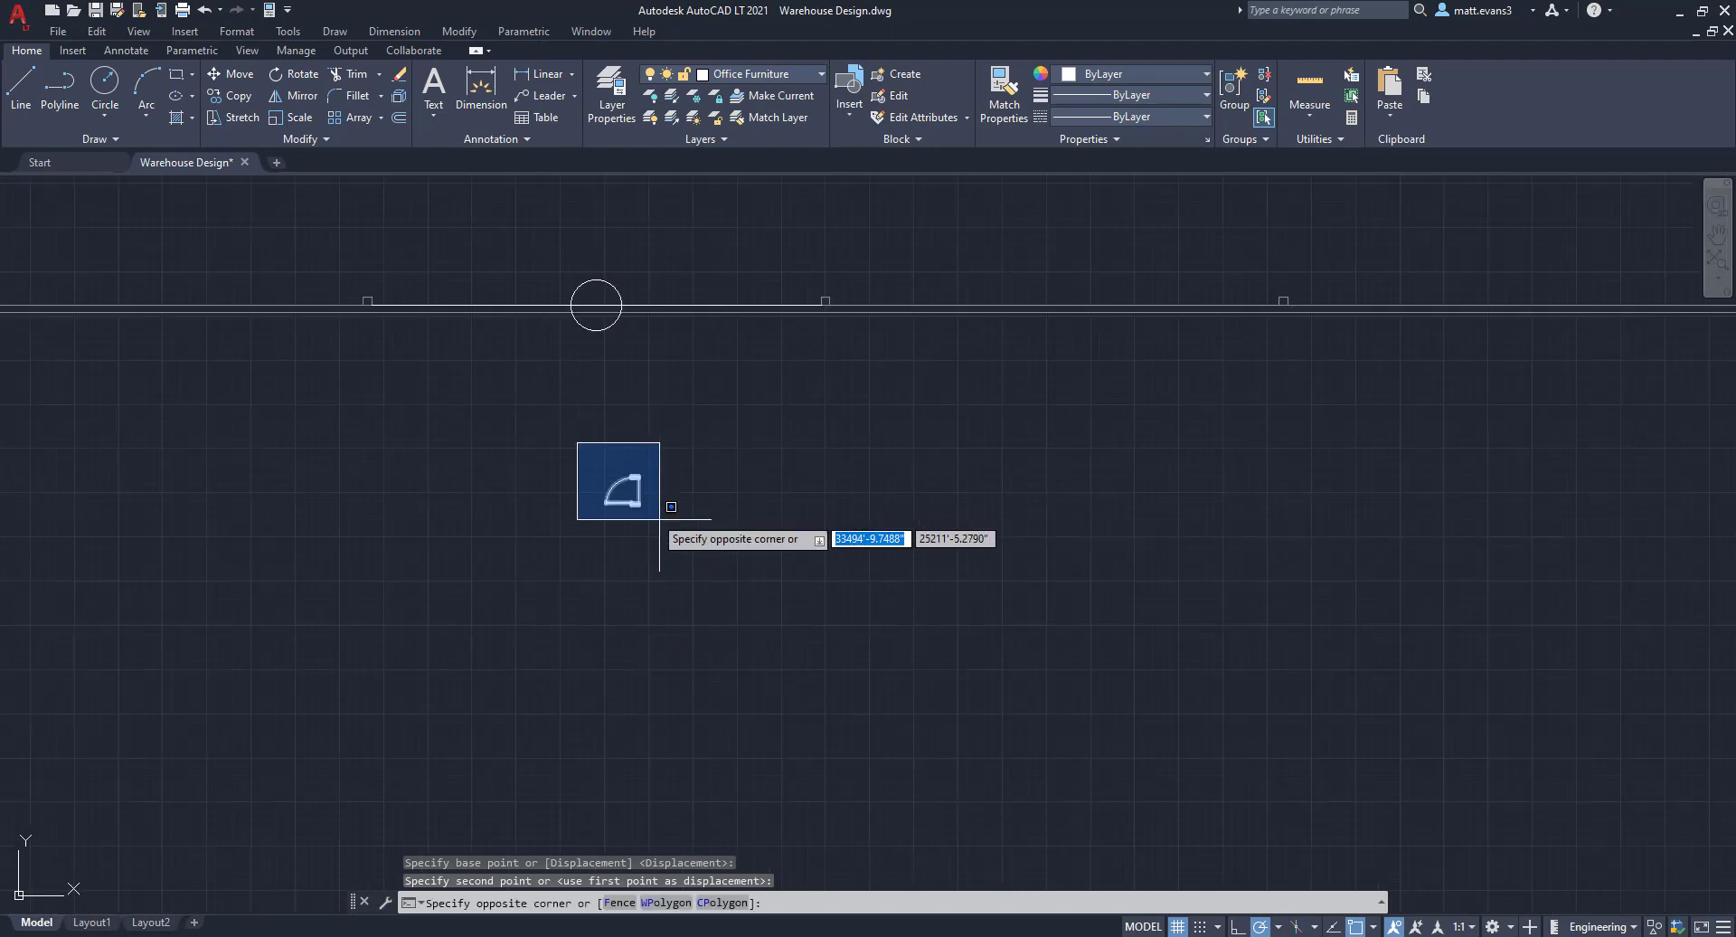
{"action": "left_click", "coordinate": [666, 519]}
{"action": "right_click", "coordinate": [699, 539]}
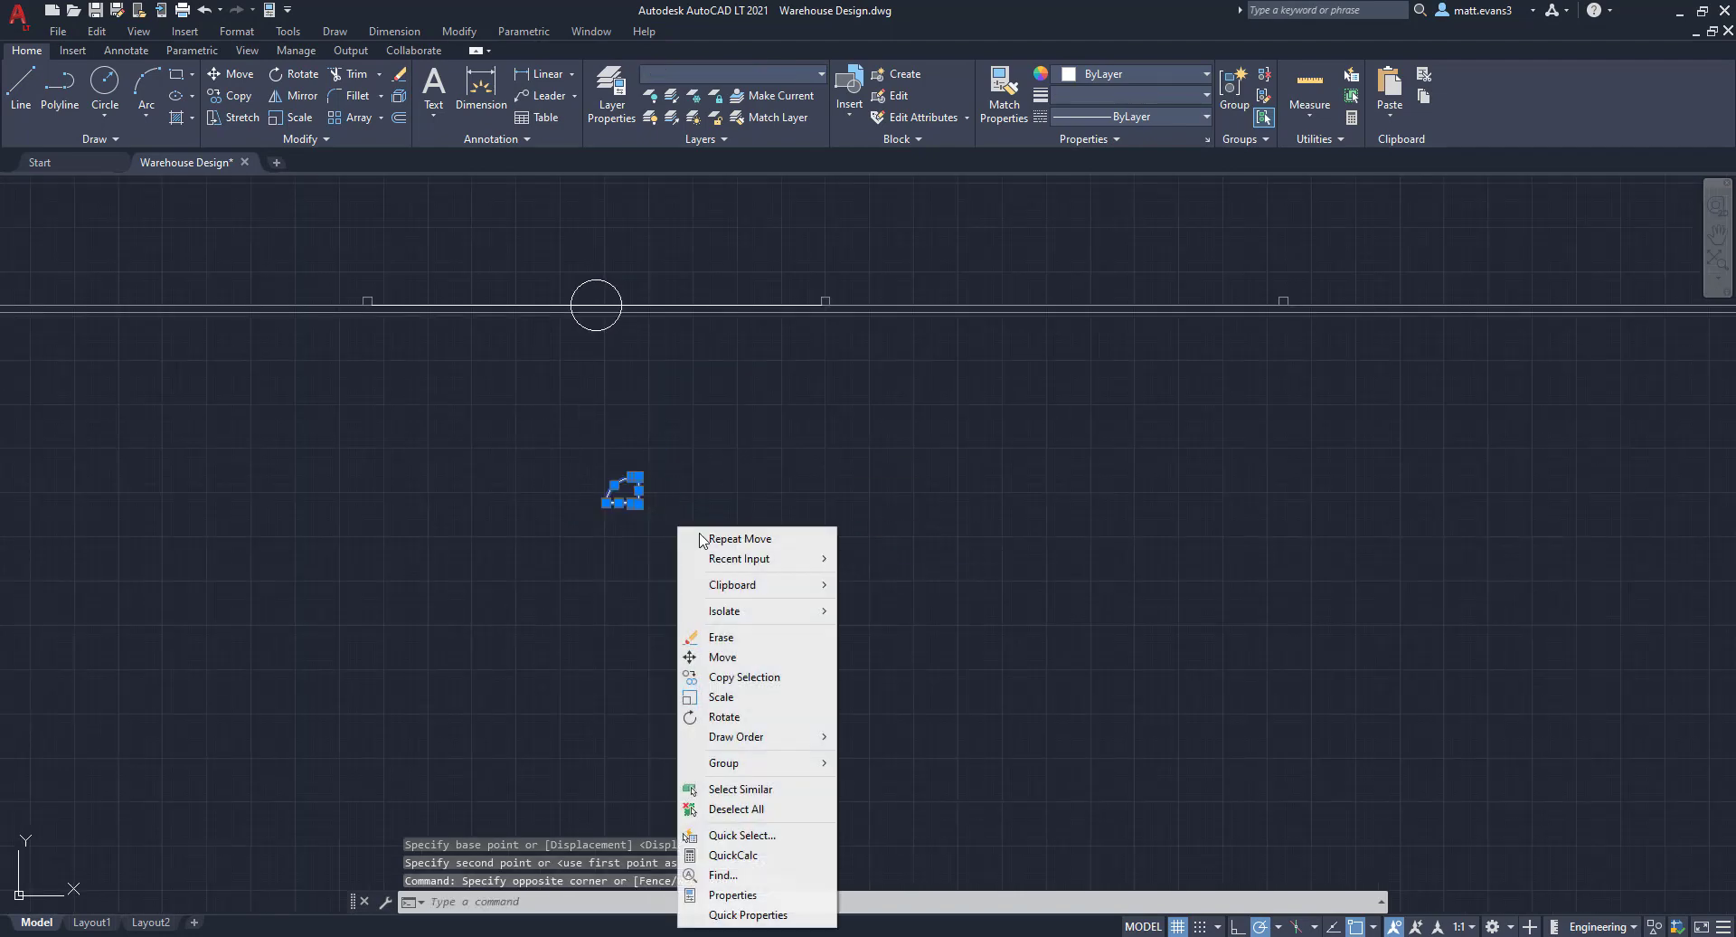
{"action": "left_click", "coordinate": [723, 715]}
{"action": "left_click", "coordinate": [665, 492]}
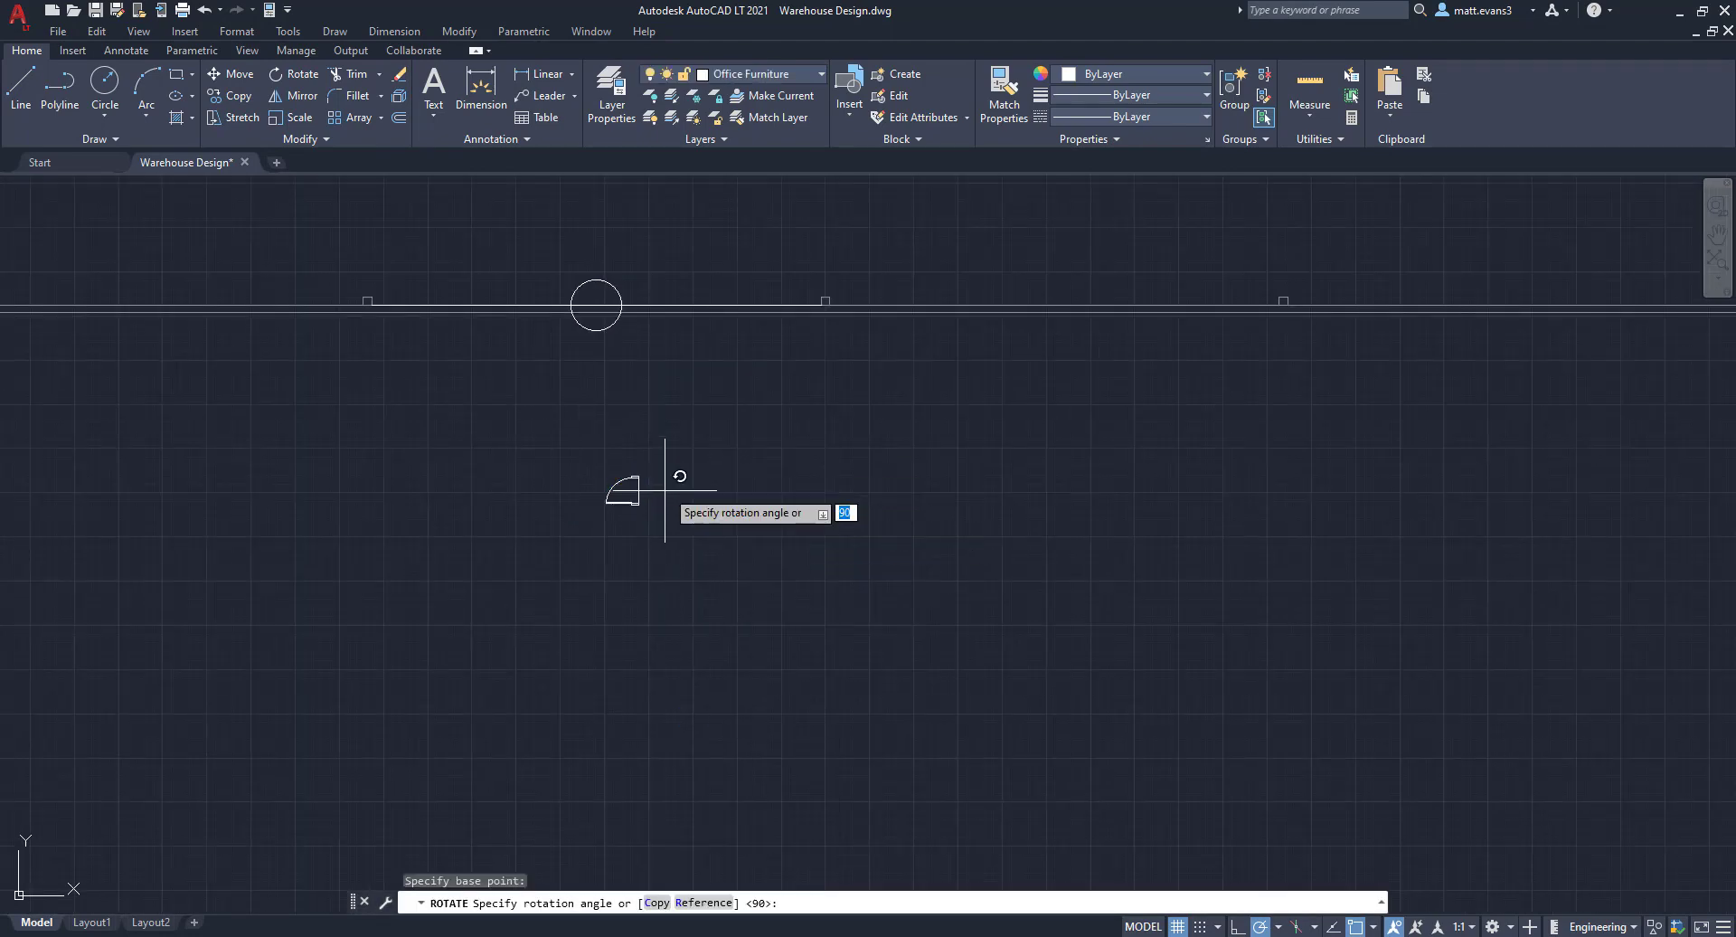
{"action": "left_click", "coordinate": [669, 432]}
- Copy the rotated door from its threshold midpoint onto the bottom wall at the left guide circle's centre
{"action": "left_click", "coordinate": [633, 488]}
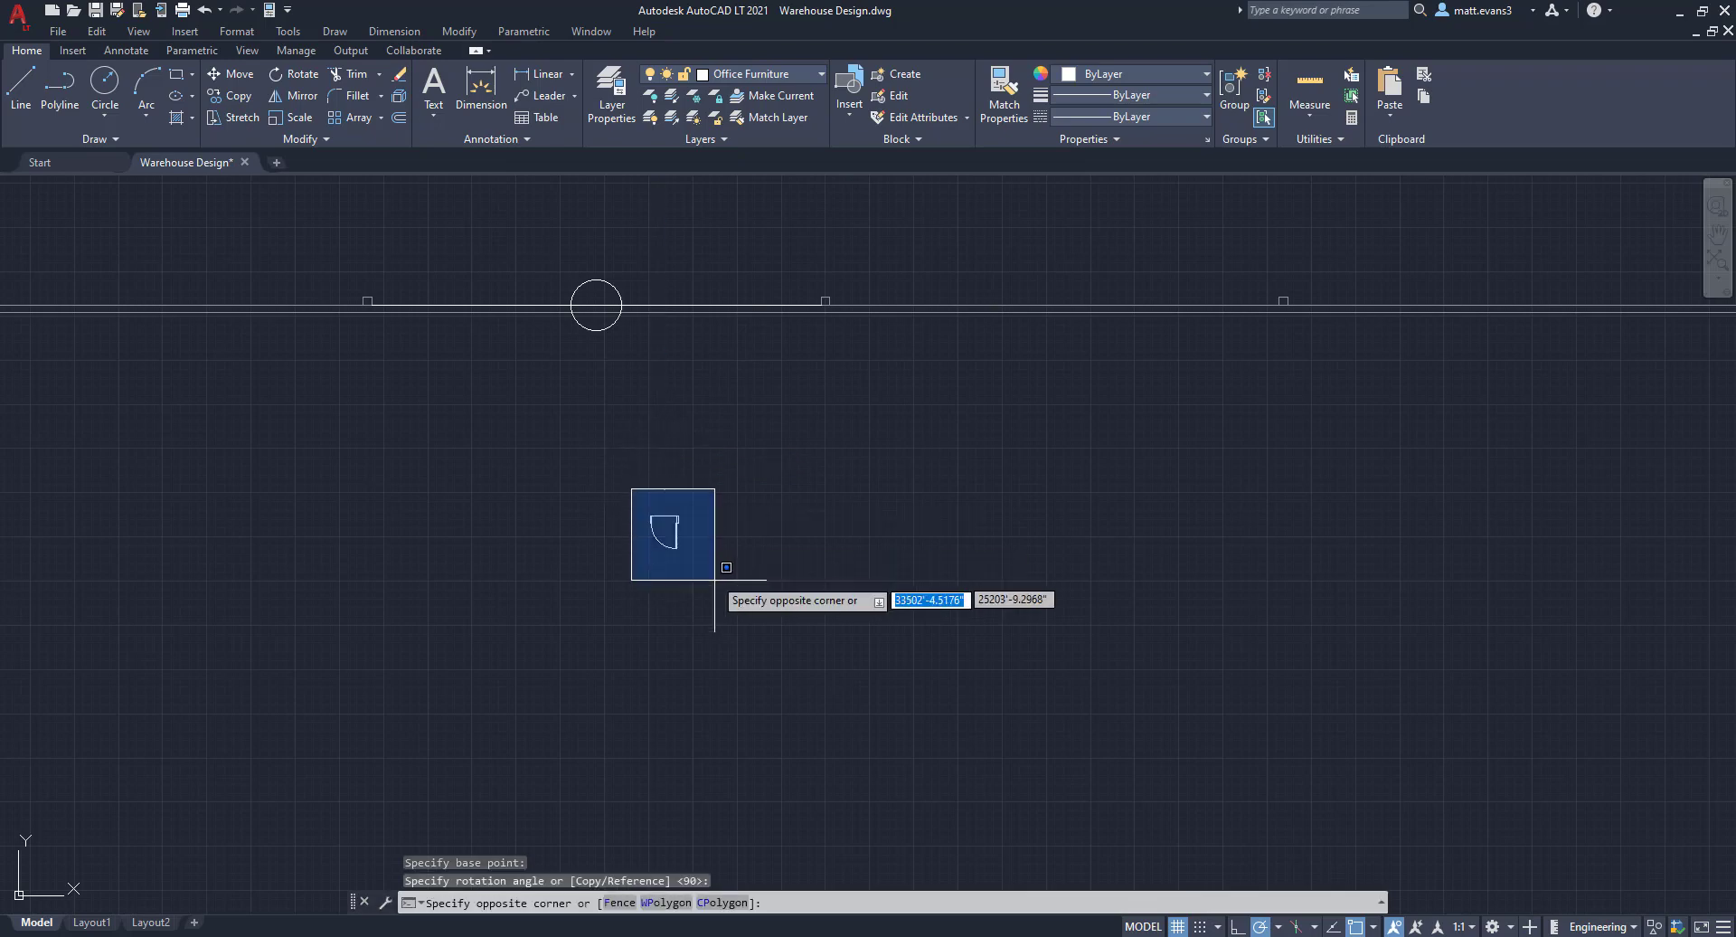
{"action": "left_click", "coordinate": [715, 587]}
{"action": "scroll", "coordinate": [708, 522], "scroll_direction": "up", "scroll_amount": 3}
{"action": "right_click", "coordinate": [708, 521]}
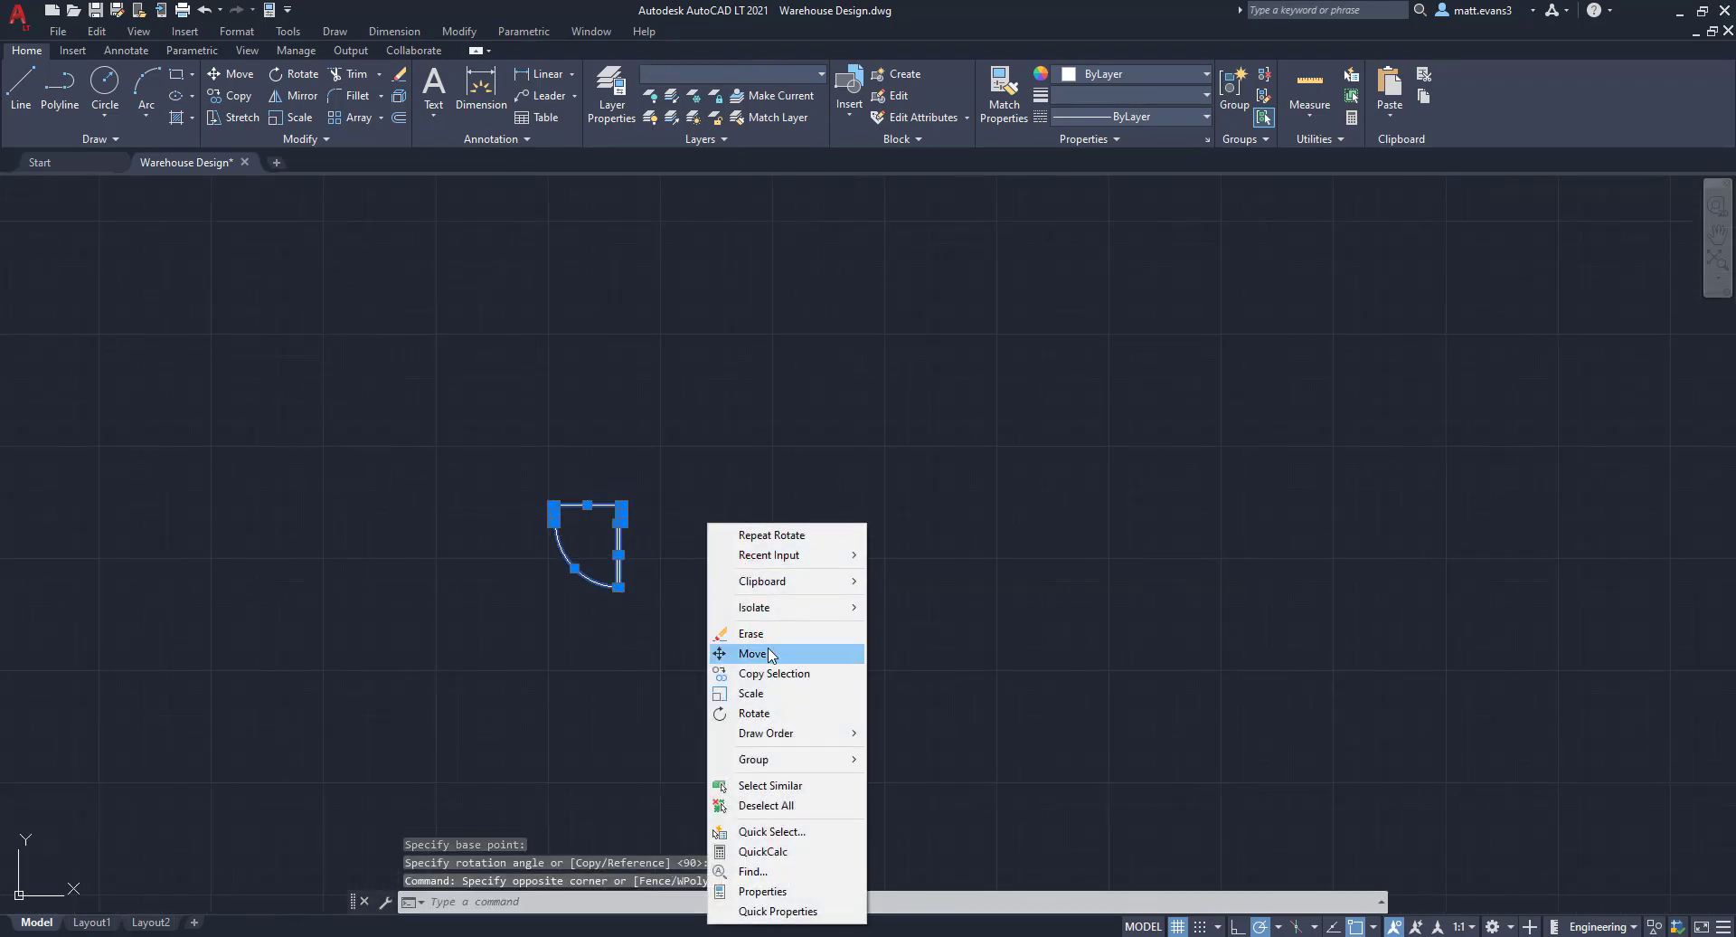
{"action": "left_click", "coordinate": [771, 674]}
{"action": "left_click", "coordinate": [588, 505]}
{"action": "scroll", "coordinate": [518, 372], "scroll_direction": "down", "scroll_amount": 2}
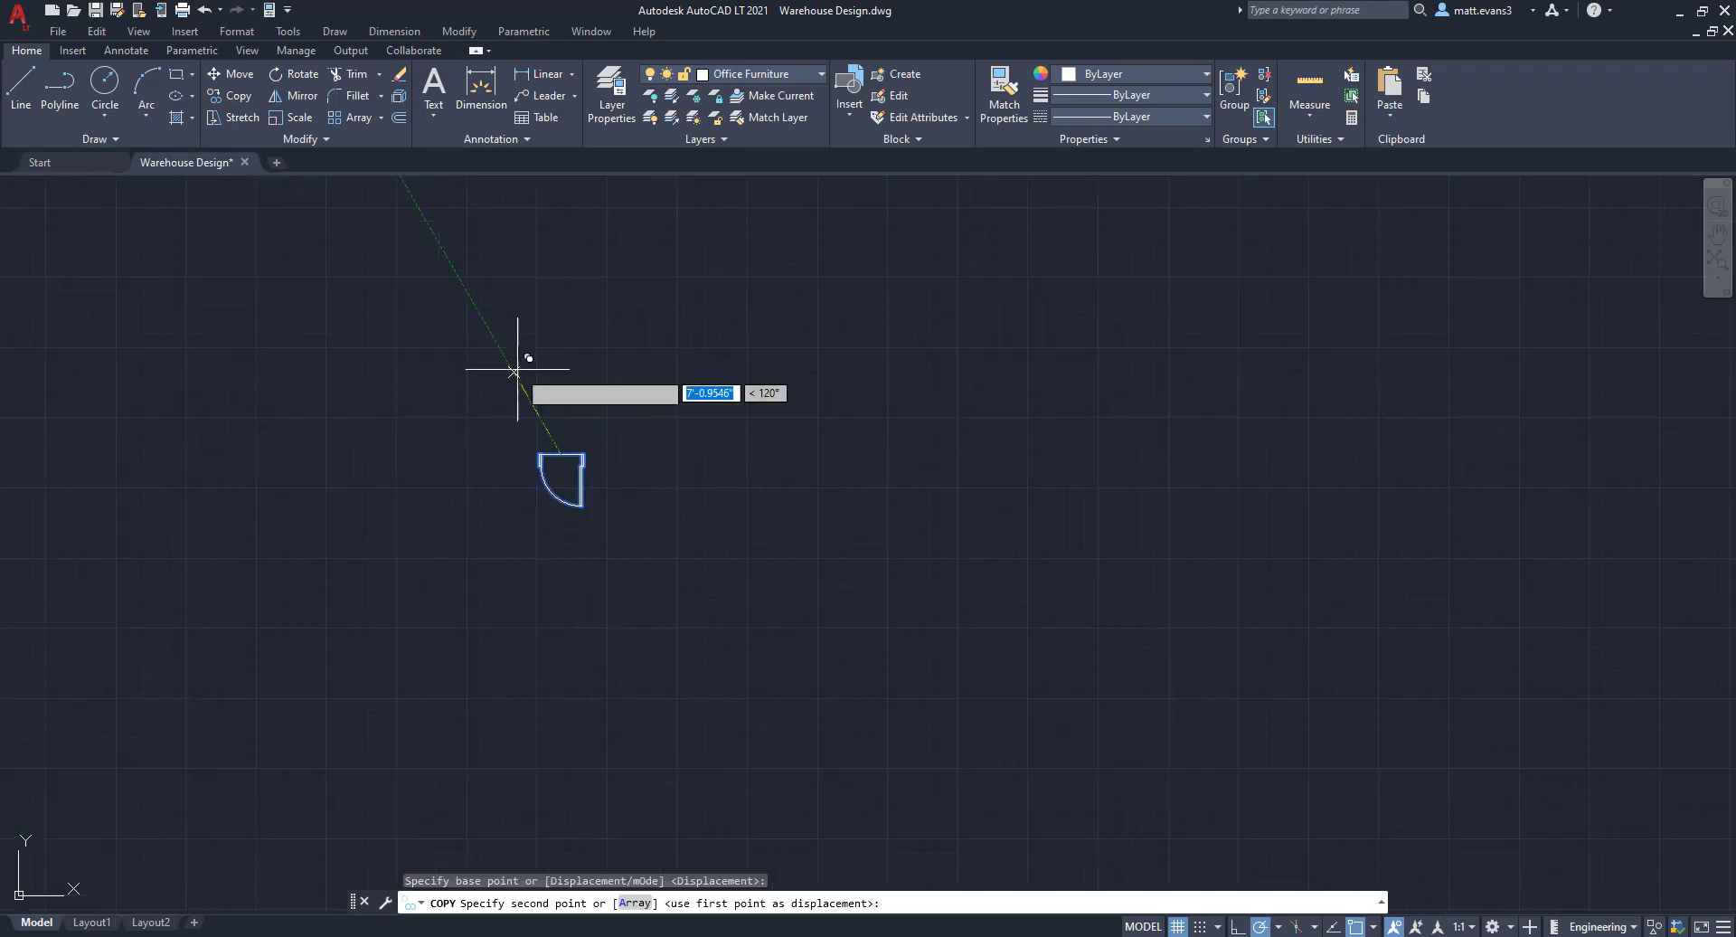
{"action": "middle_click_drag", "start_coordinate": [515, 364], "coordinate": [546, 575]}
{"action": "scroll", "coordinate": [506, 434], "scroll_direction": "up", "scroll_amount": 4}
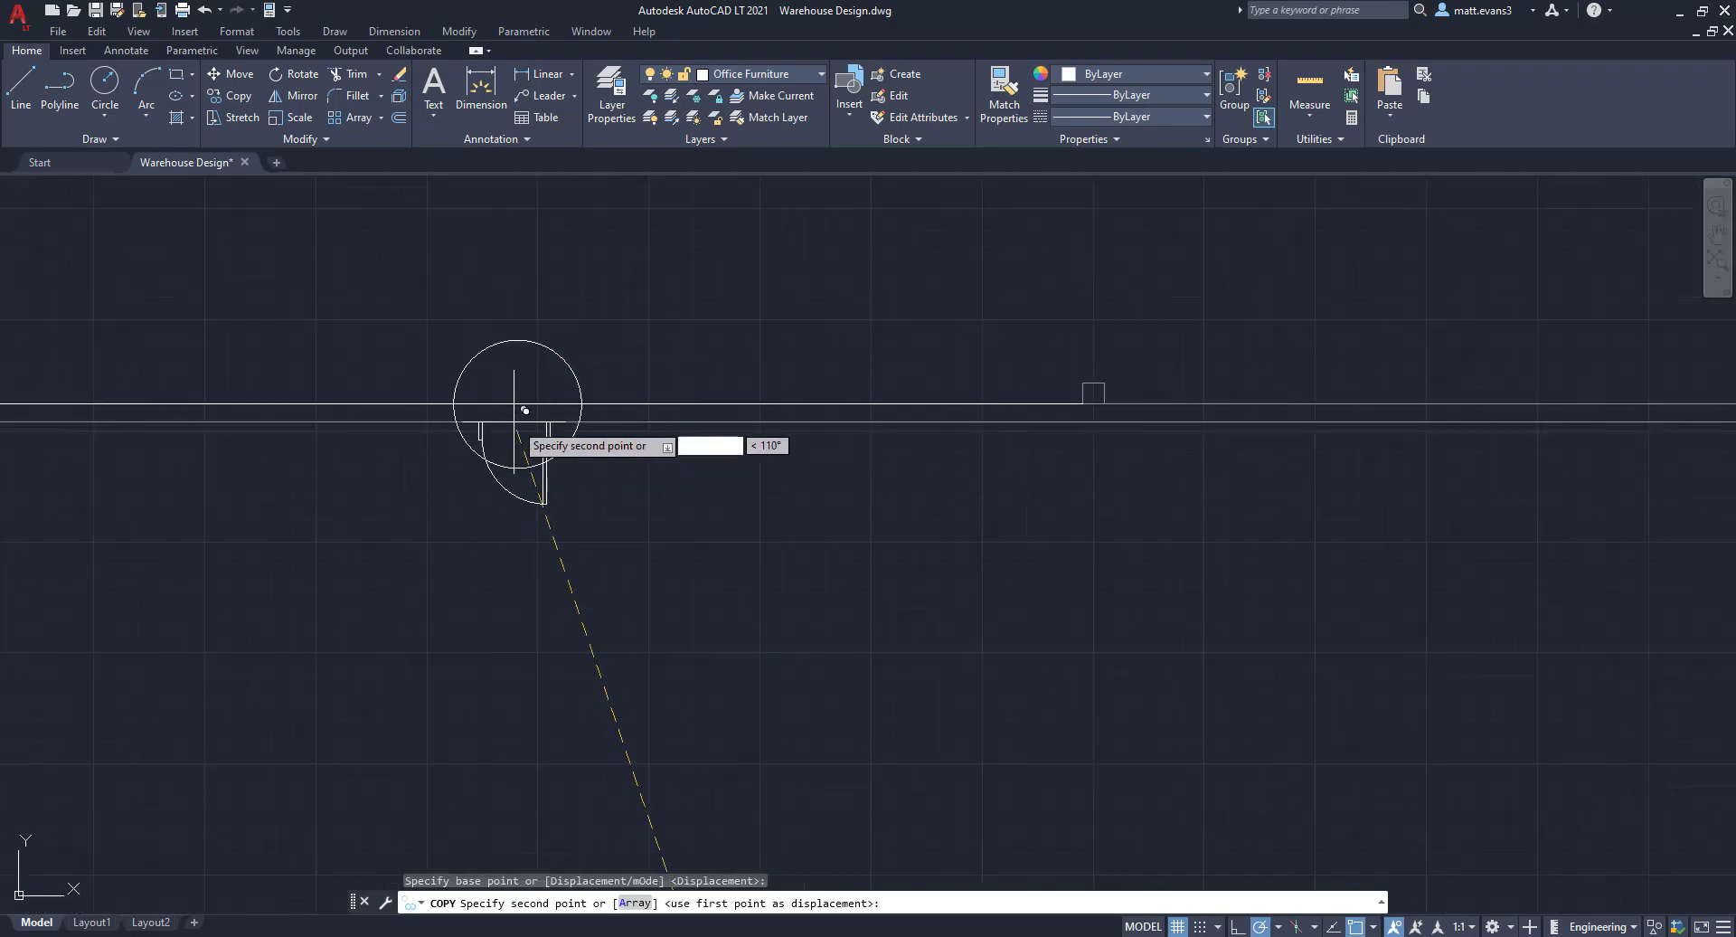
{"action": "left_click", "coordinate": [556, 432]}
- Place another copy of the door at the right guide circle's centre on the bottom wall and end the copying
{"action": "scroll", "coordinate": [715, 557], "scroll_direction": "down", "scroll_amount": 3}
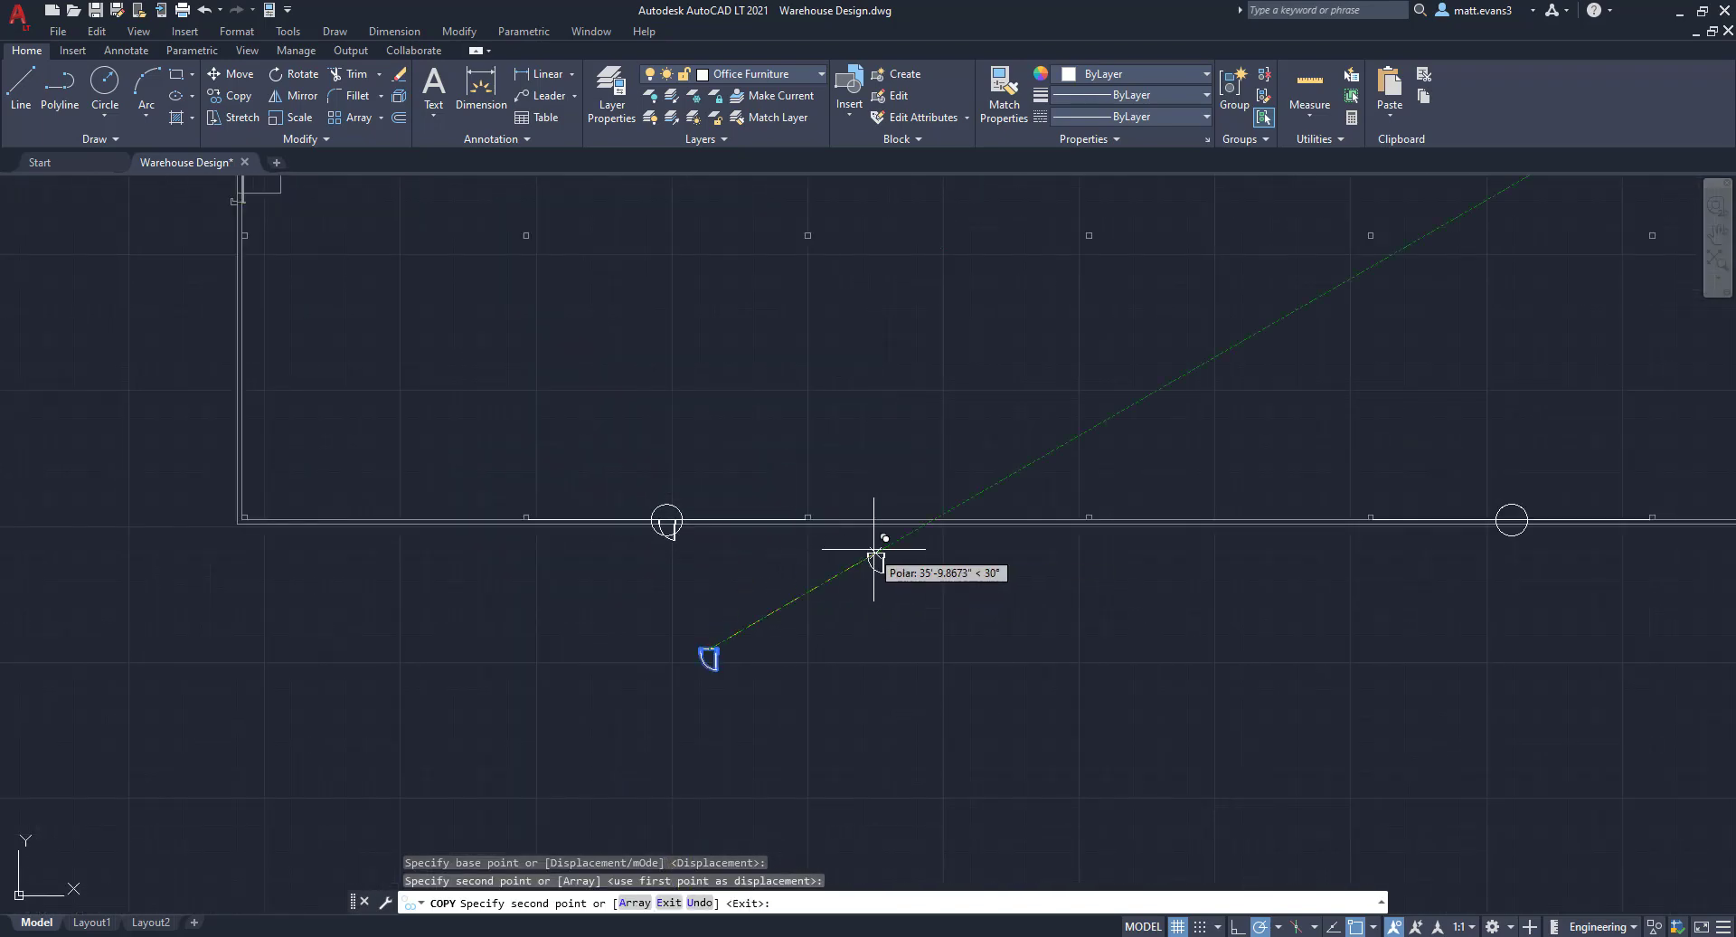
{"action": "middle_click_drag", "start_coordinate": [876, 547], "coordinate": [384, 568]}
{"action": "scroll", "coordinate": [384, 568], "scroll_direction": "down", "scroll_amount": 1}
{"action": "scroll", "coordinate": [796, 542], "scroll_direction": "up", "scroll_amount": 4}
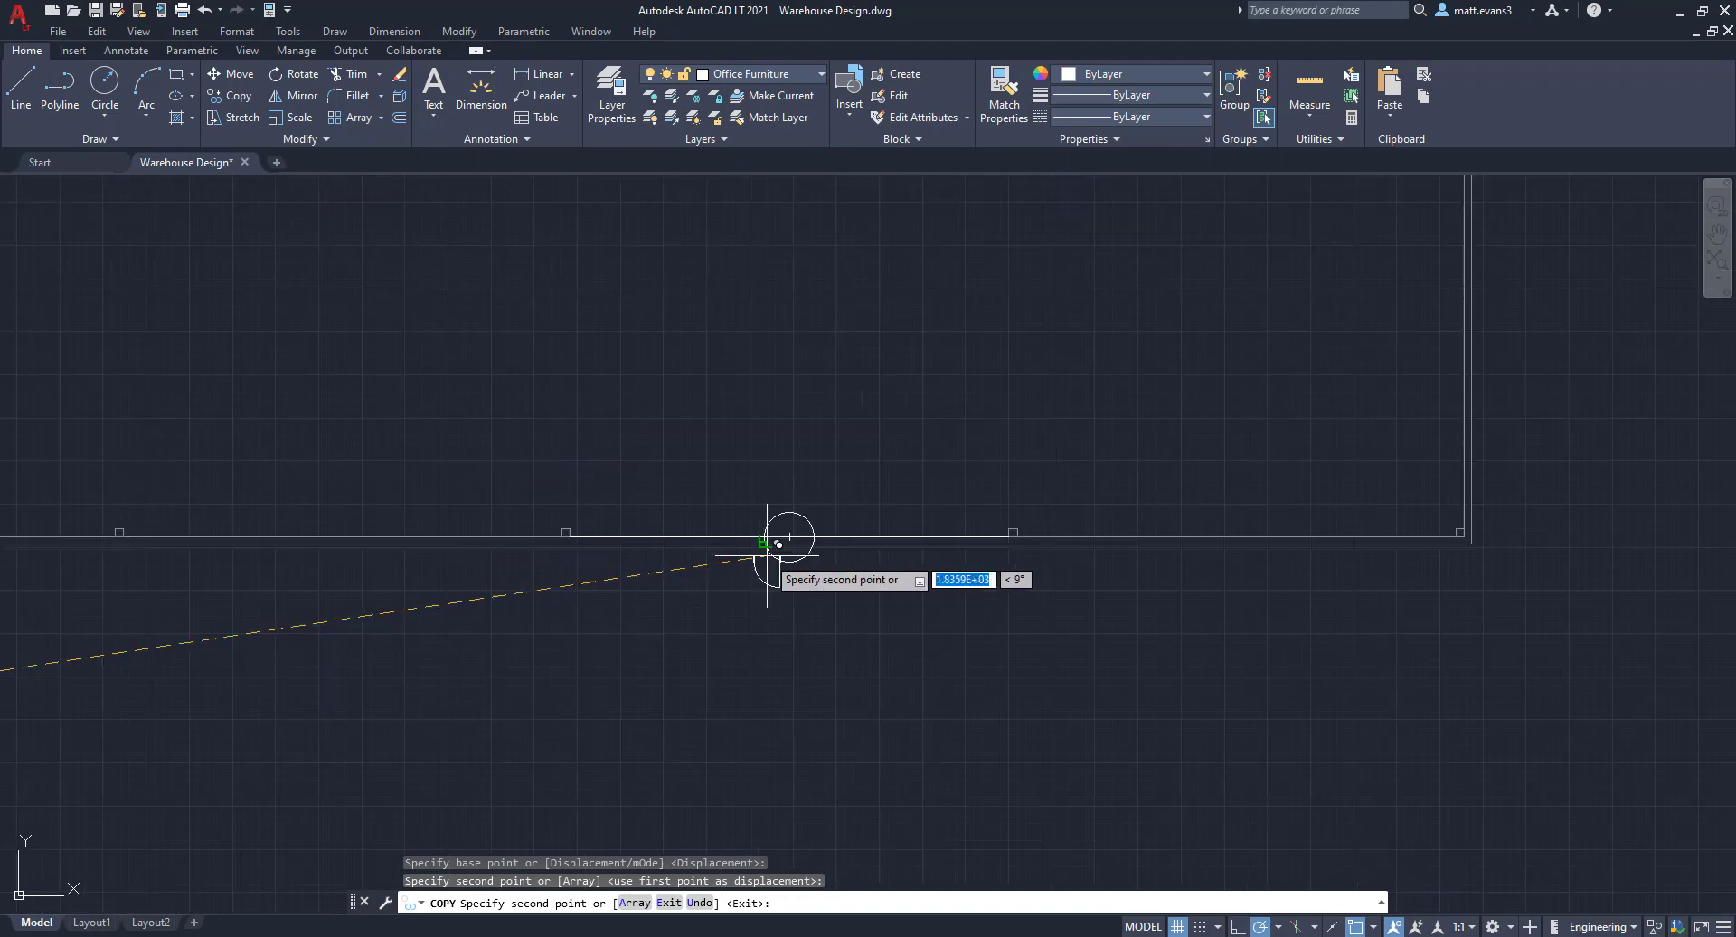
{"action": "left_click", "coordinate": [798, 524]}
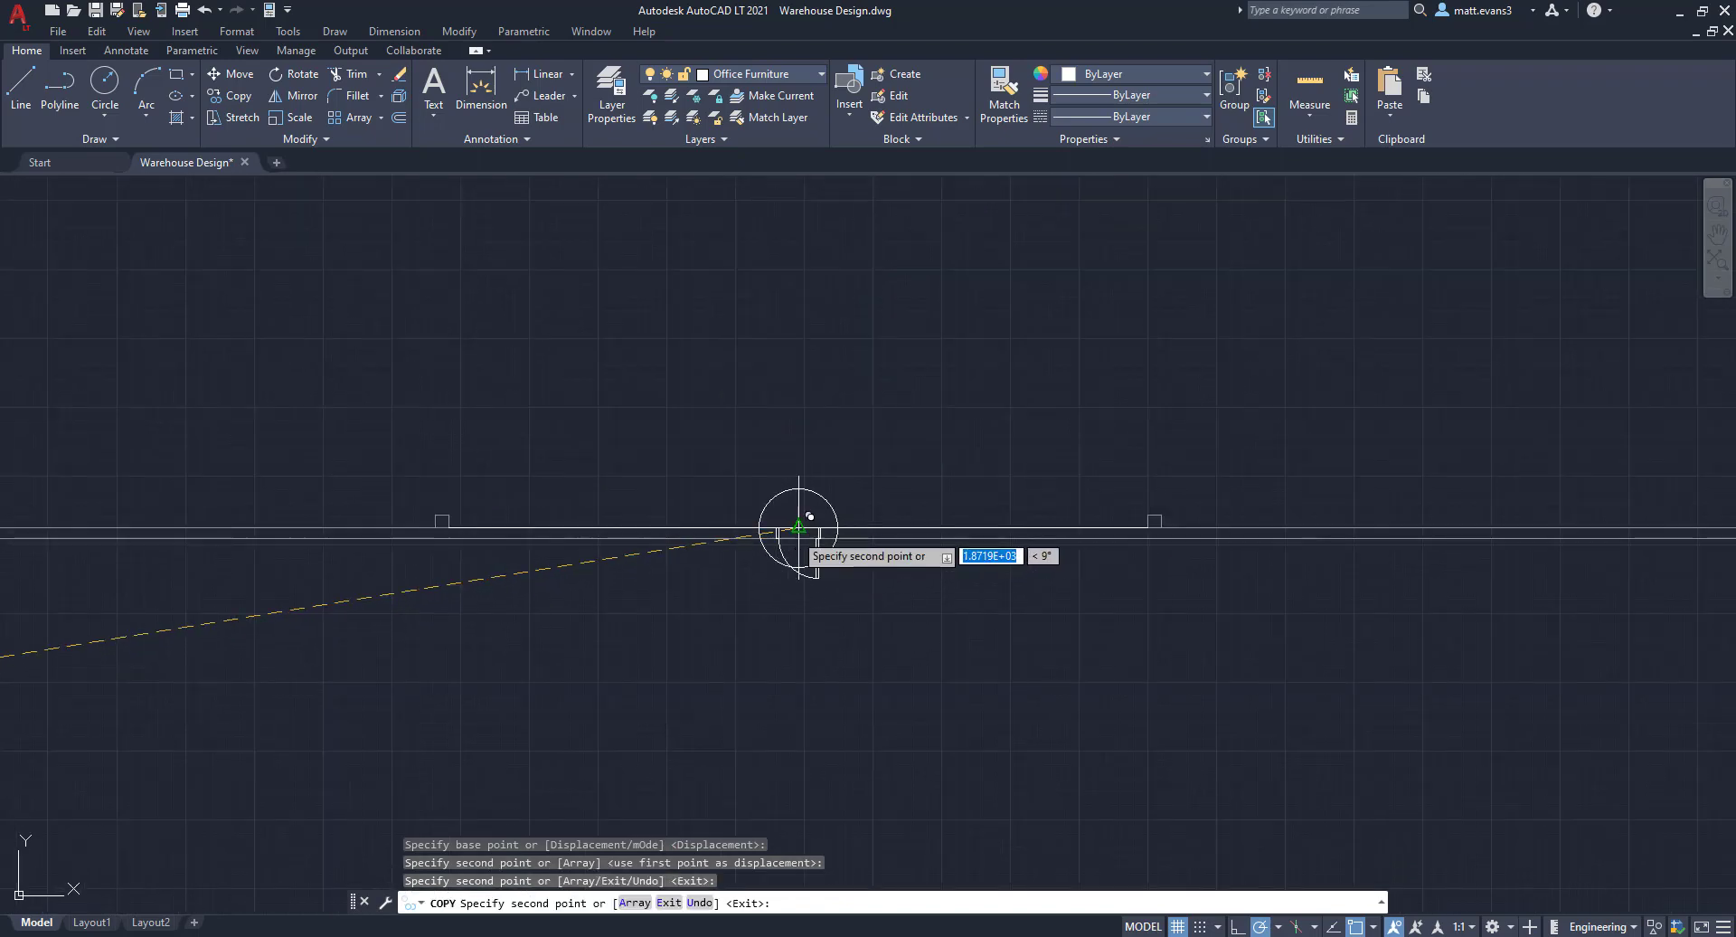
{"action": "right_click", "coordinate": [694, 628]}
{"action": "left_click", "coordinate": [754, 653]}
- Erase the guide circle, guide line and threshold line at the right door in the bottom wall
{"action": "left_click", "coordinate": [760, 526]}
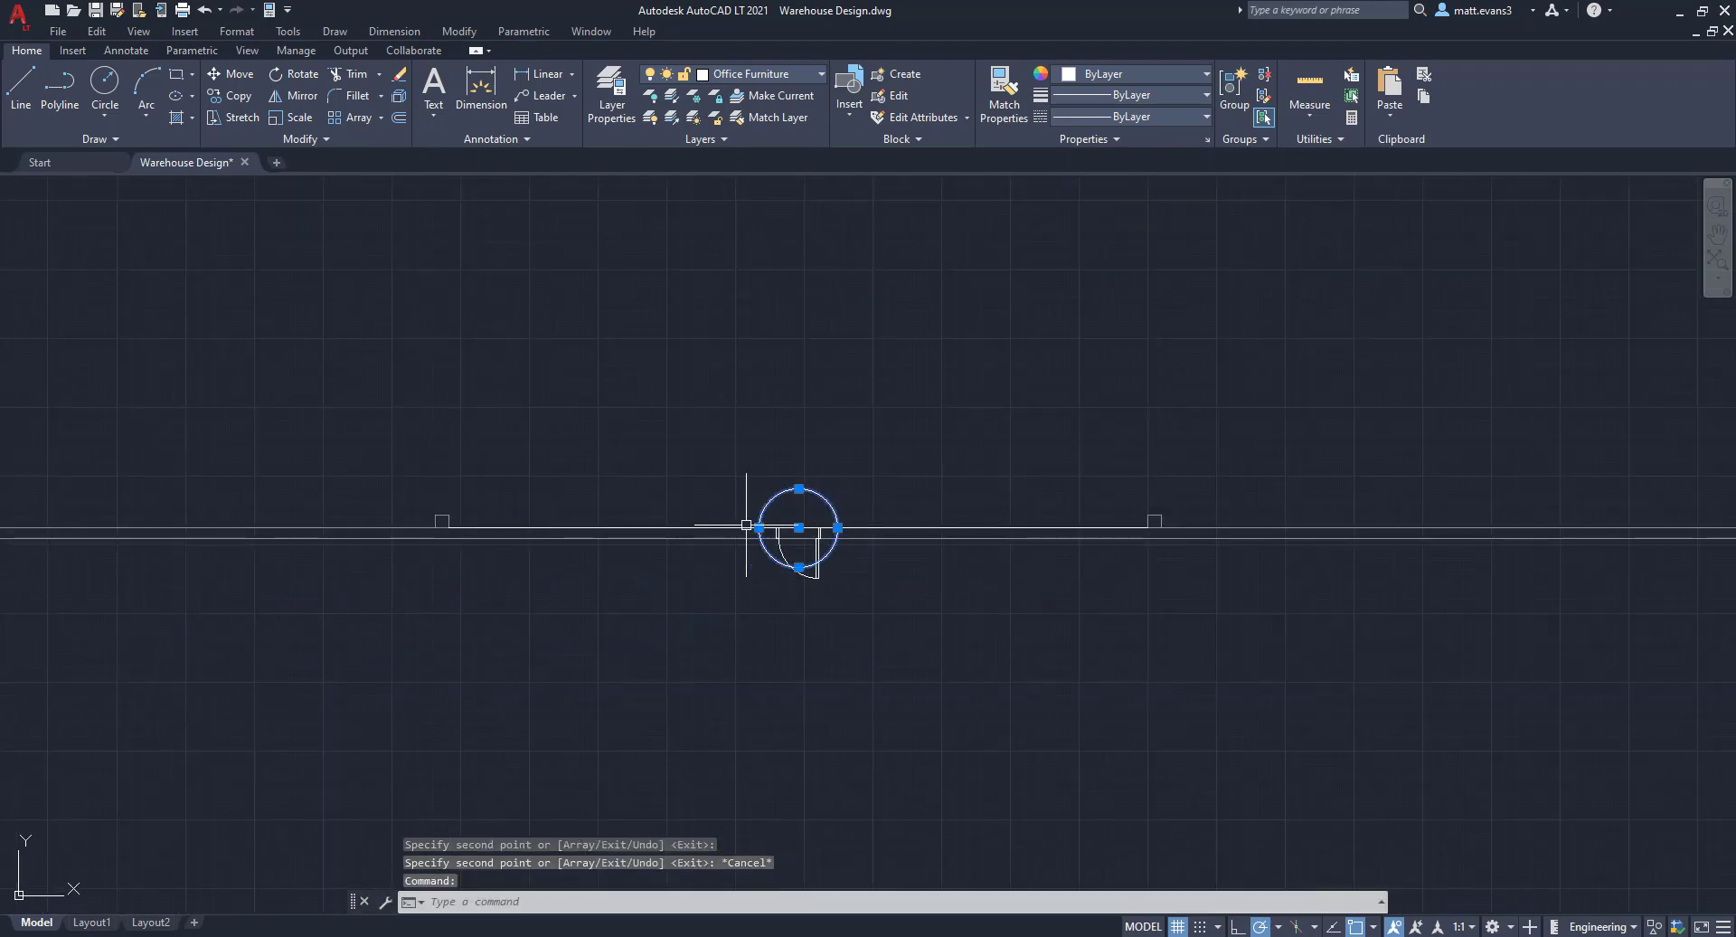
{"action": "left_click", "coordinate": [732, 527]}
{"action": "key", "text": "Delete"}
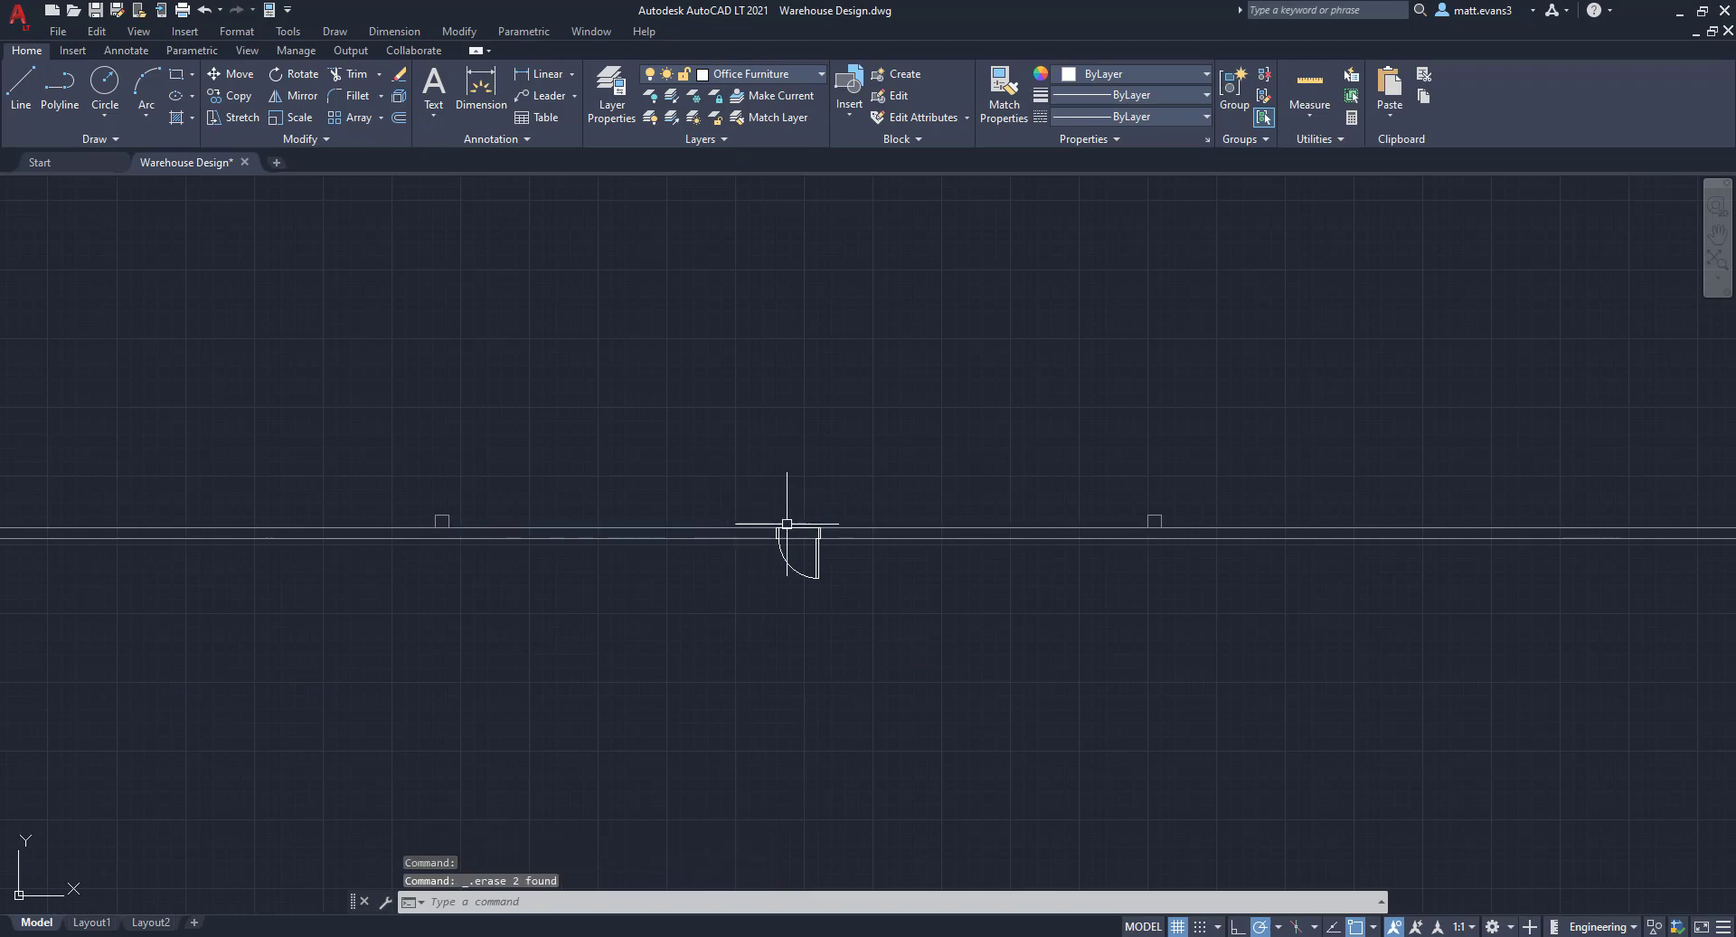
- Erase the guide circle, guide line and threshold line at the left door in the bottom wall
{"action": "scroll", "coordinate": [430, 598], "scroll_direction": "down", "scroll_amount": 2}
{"action": "middle_click_drag", "start_coordinate": [431, 598], "coordinate": [1087, 568]}
{"action": "middle_click_drag", "start_coordinate": [316, 658], "coordinate": [754, 642]}
{"action": "scroll", "coordinate": [746, 640], "scroll_direction": "down", "scroll_amount": 2}
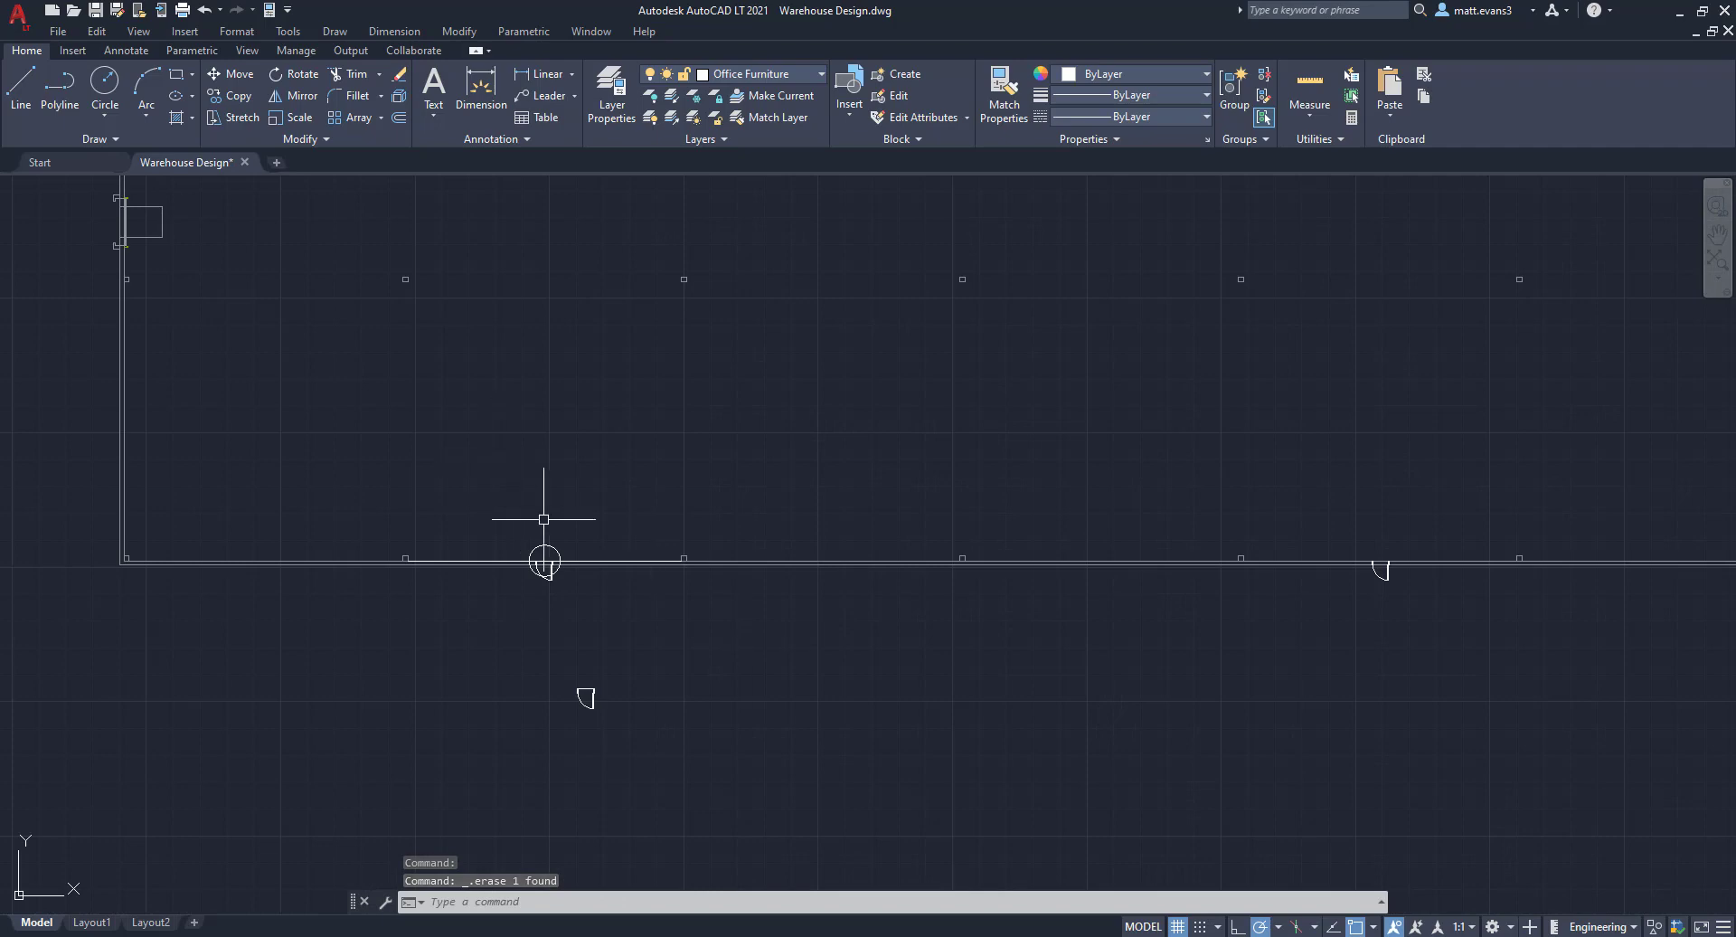
{"action": "left_click", "coordinate": [544, 560]}
{"action": "left_click", "coordinate": [482, 559]}
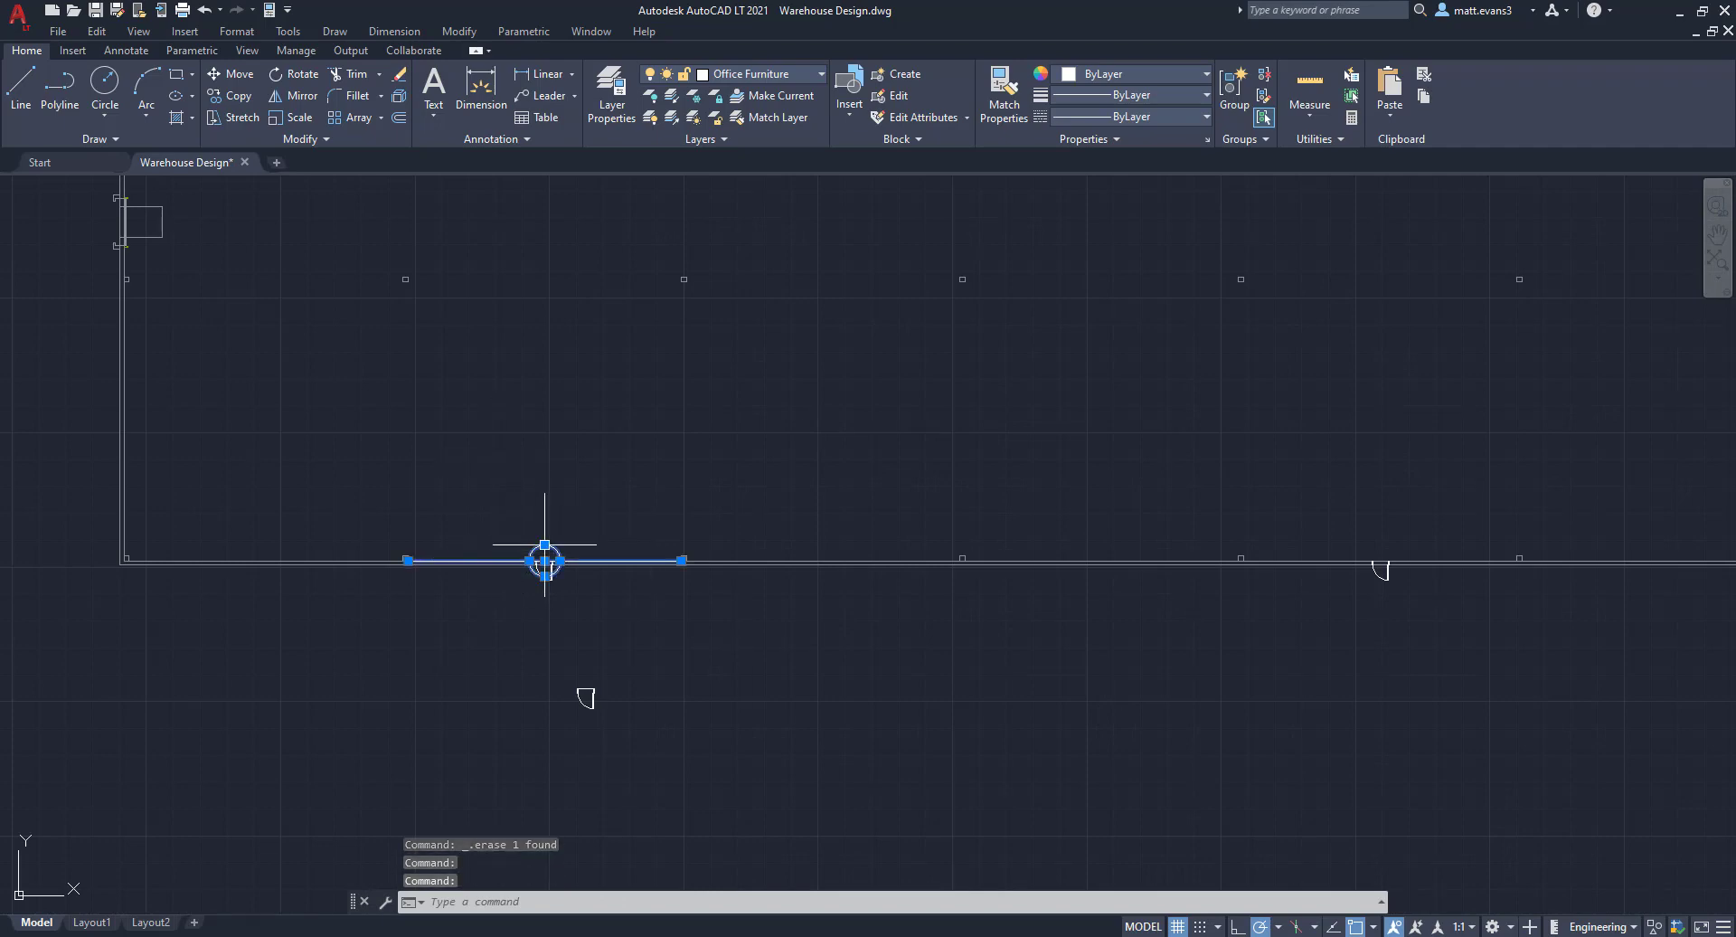
{"action": "key", "text": "Delete"}
{"action": "scroll", "coordinate": [542, 547], "scroll_direction": "up", "scroll_amount": 6}
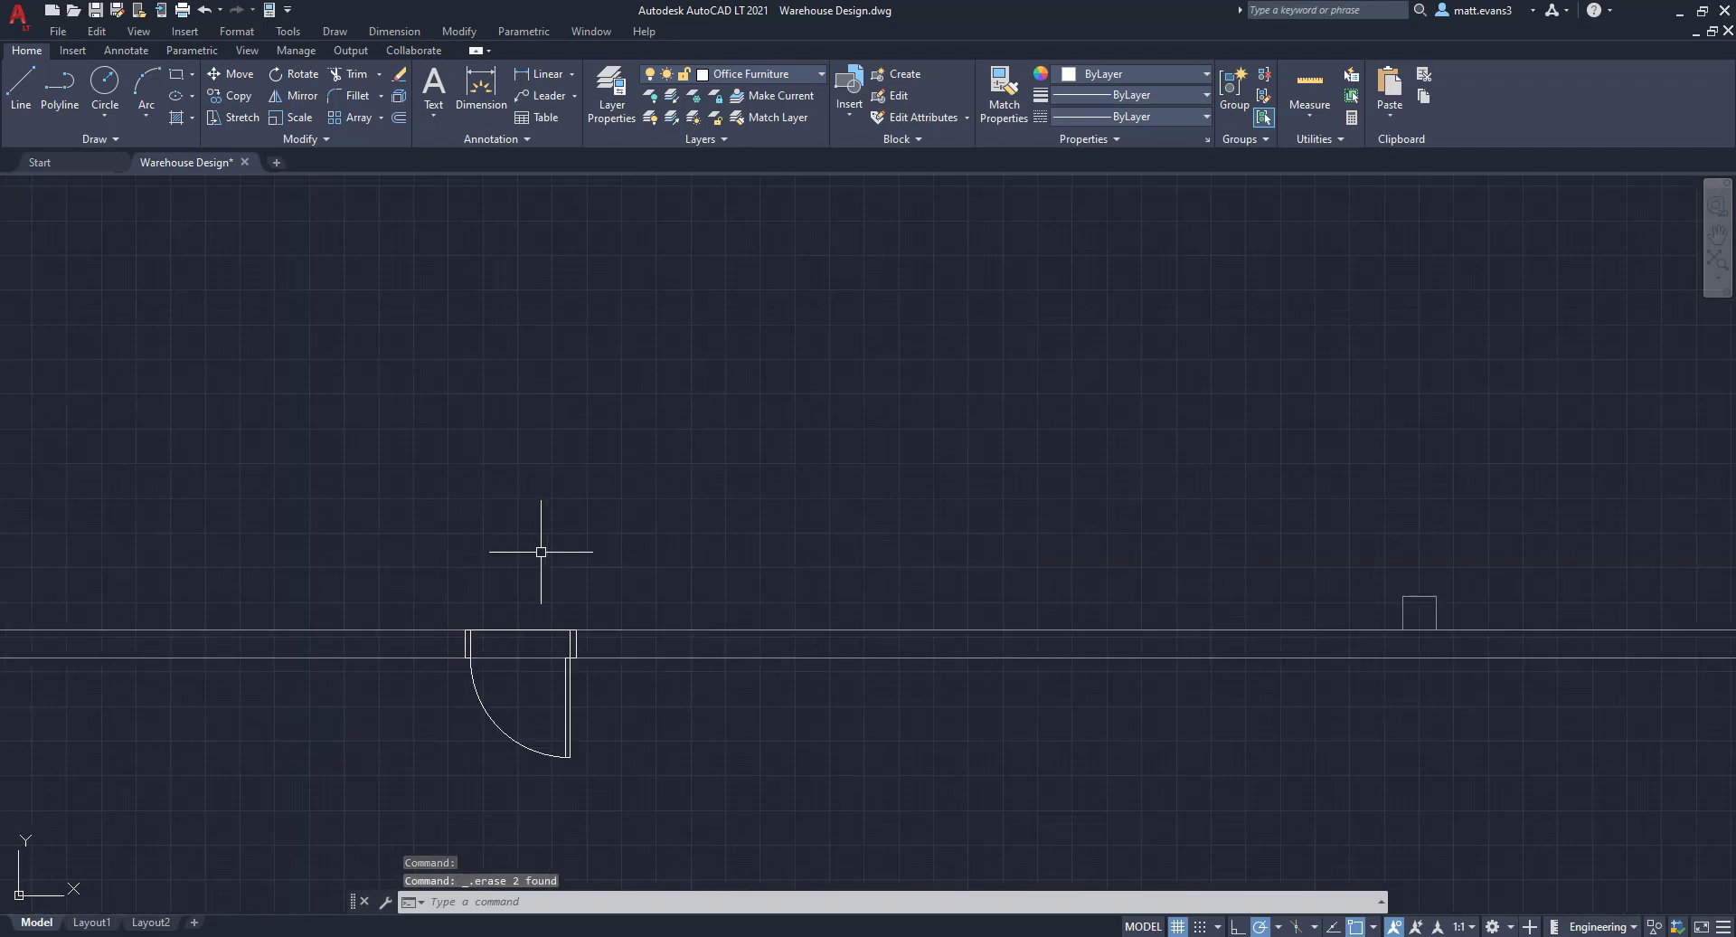
{"action": "left_click", "coordinate": [527, 630]}
{"action": "key", "text": "Delete"}
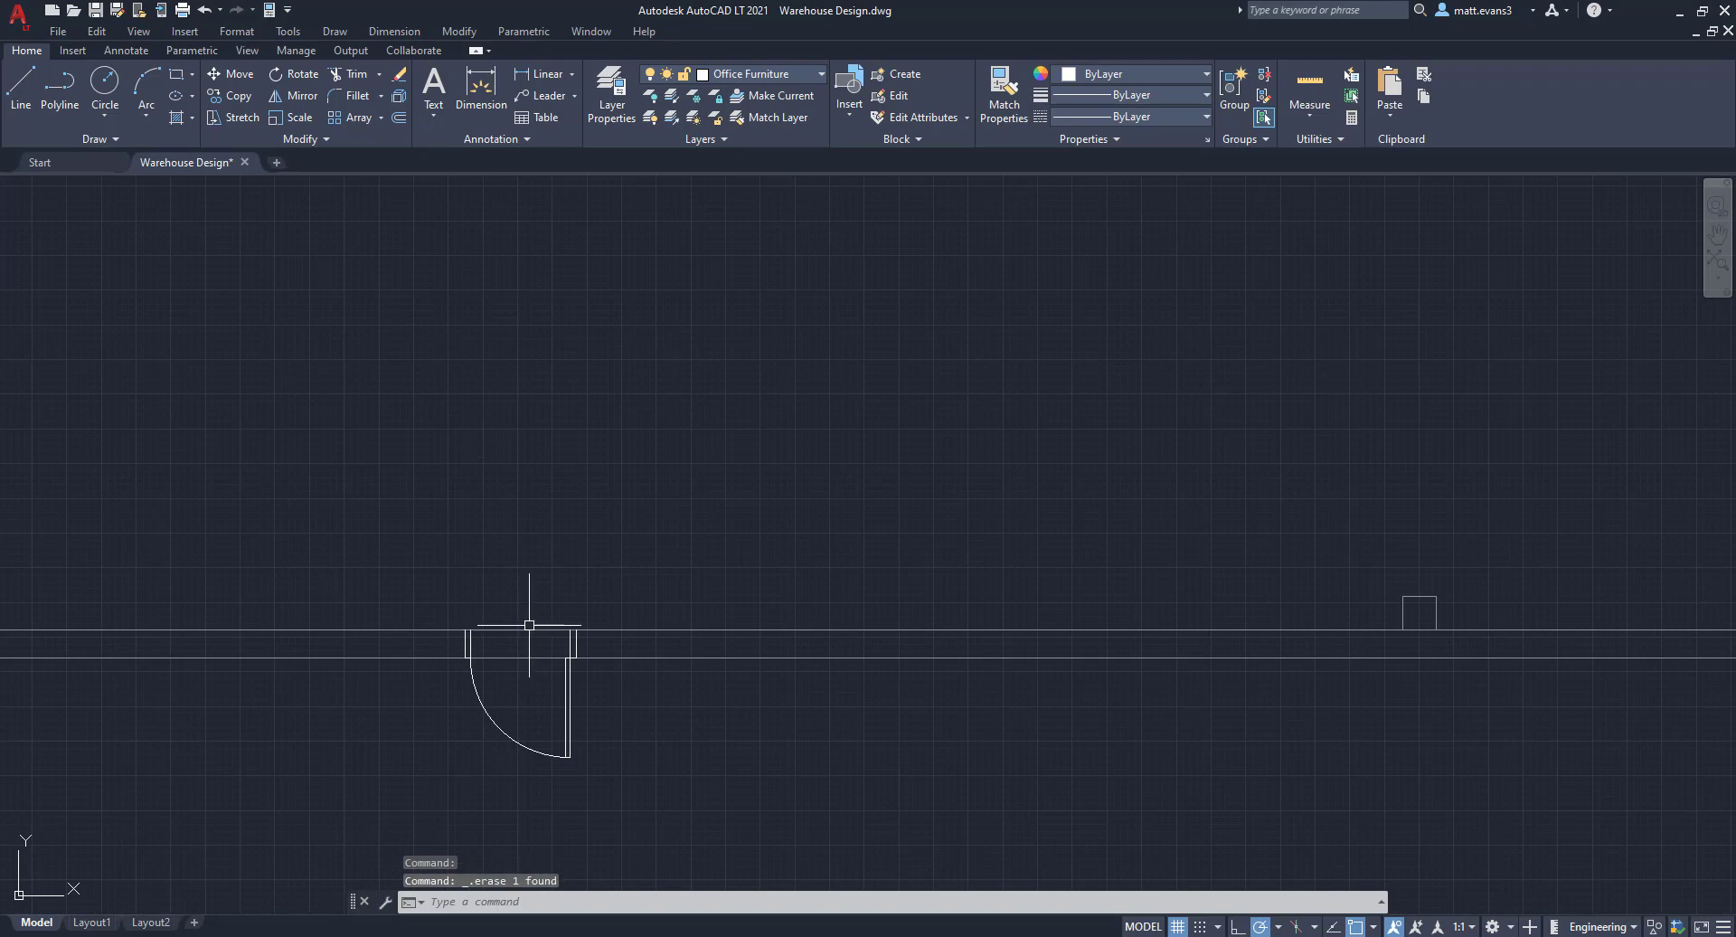
- Copy the spare door below the bottom wall to a free spot outside the right wall, near its lowest guide circle
{"action": "scroll", "coordinate": [551, 624], "scroll_direction": "down", "scroll_amount": 7}
{"action": "left_click", "coordinate": [575, 745]}
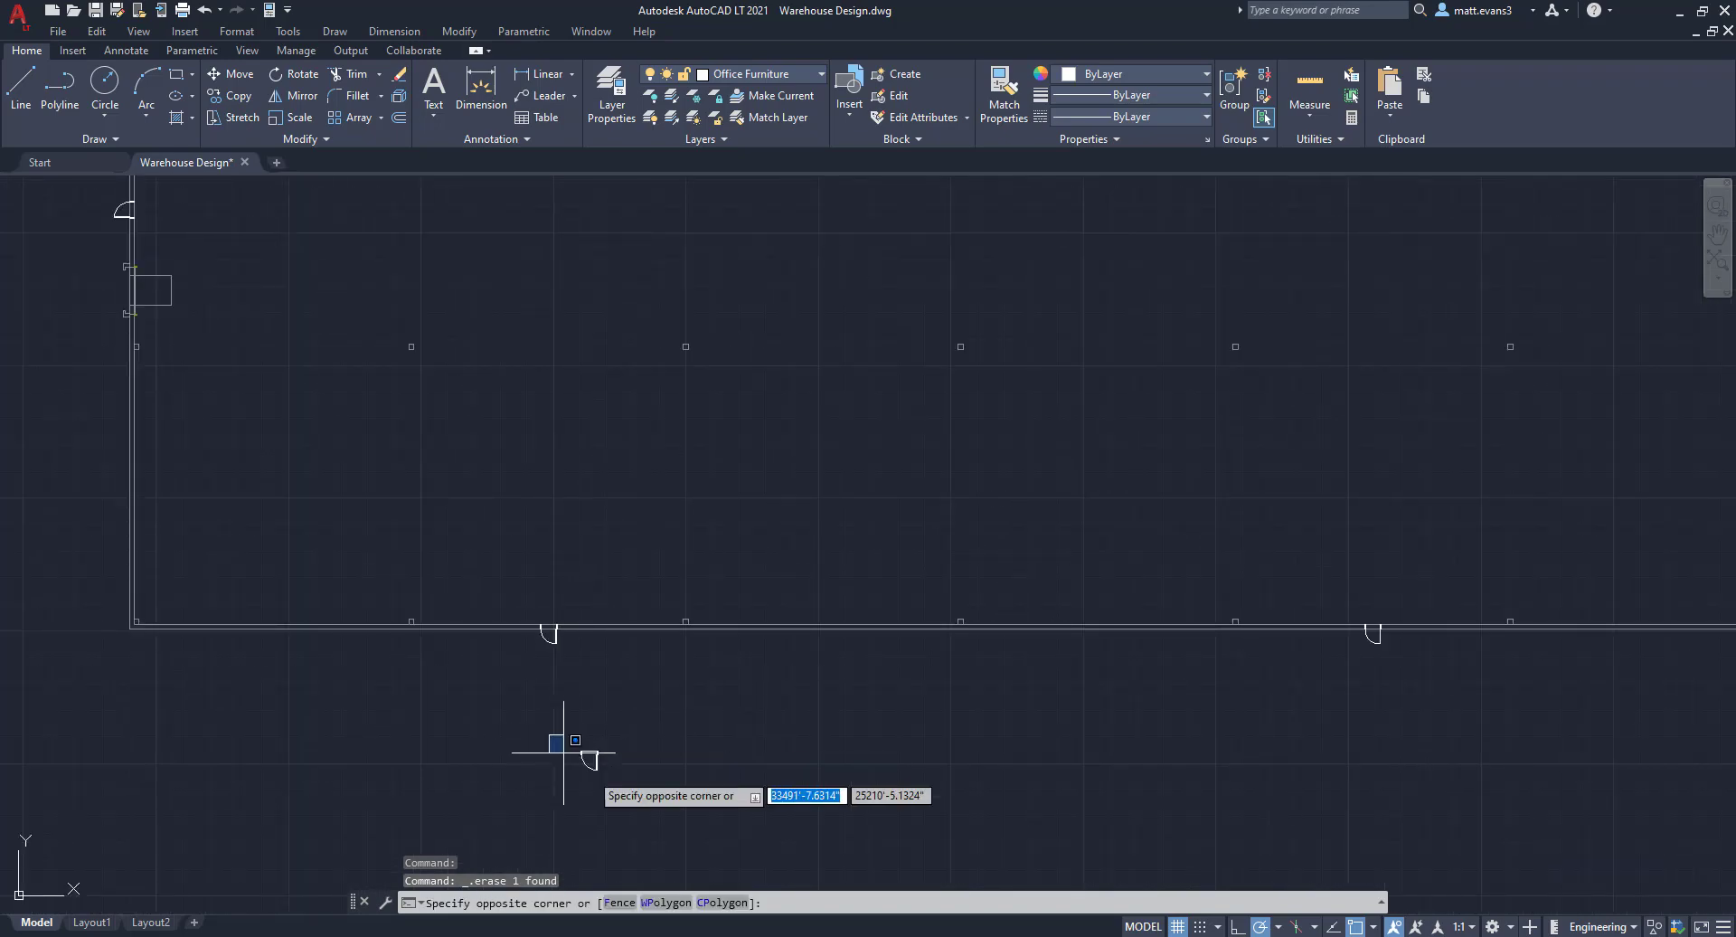
{"action": "right_click", "coordinate": [634, 714]}
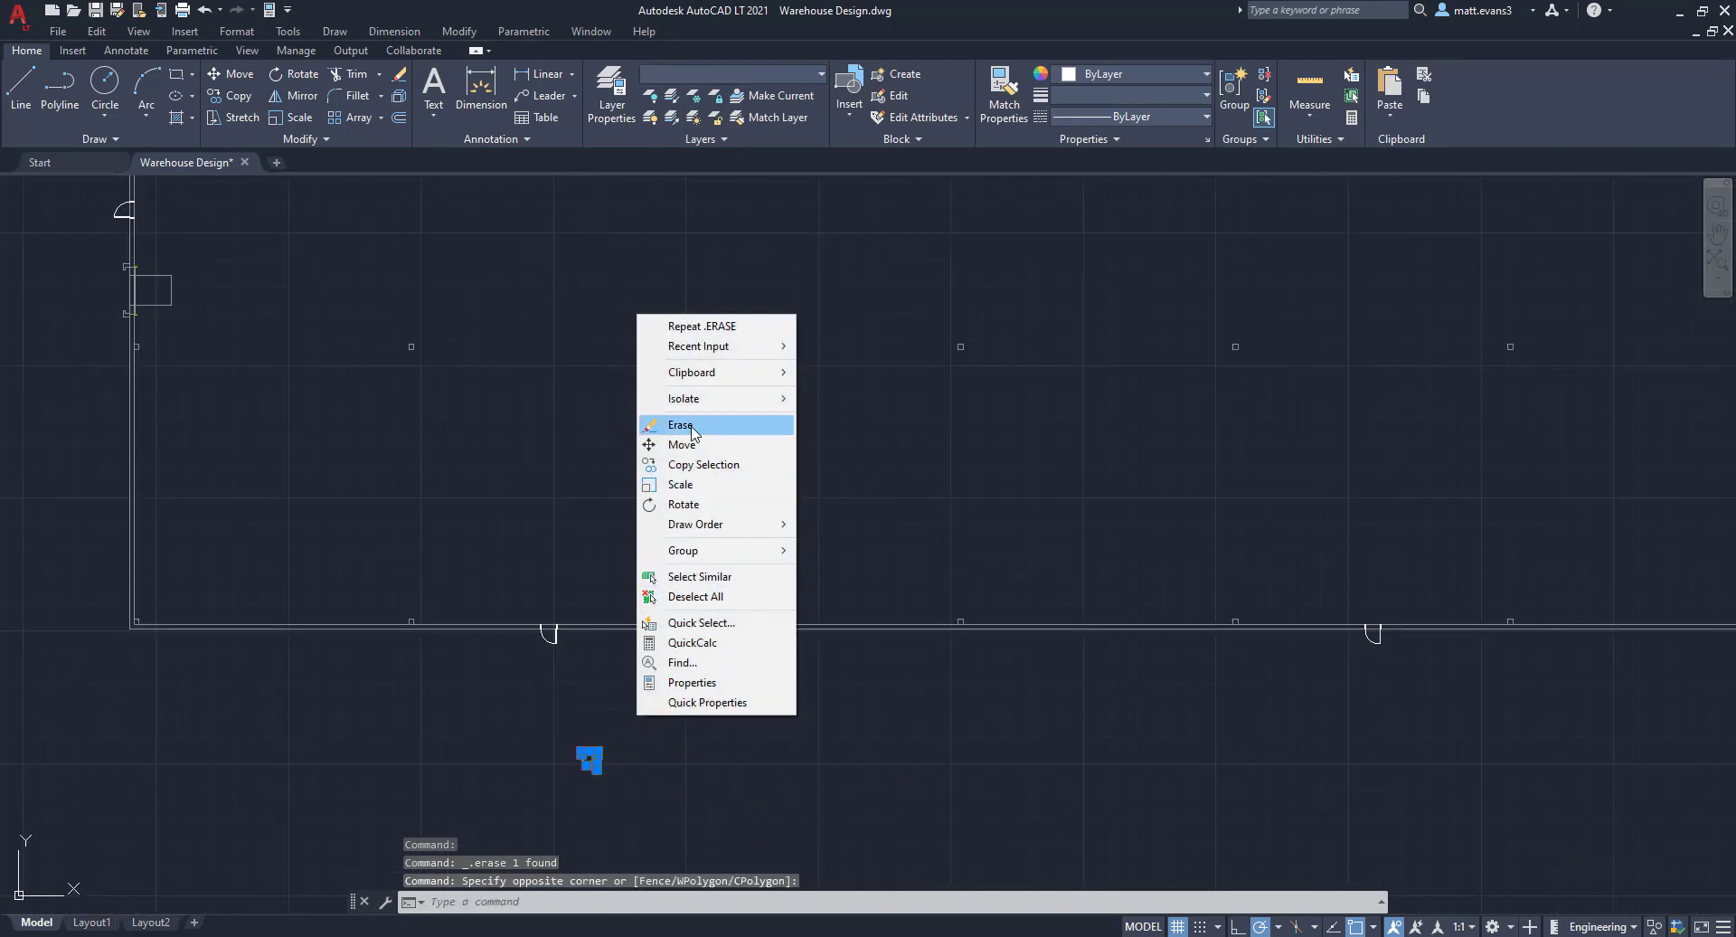
{"action": "left_click", "coordinate": [703, 464]}
{"action": "left_click", "coordinate": [592, 756]}
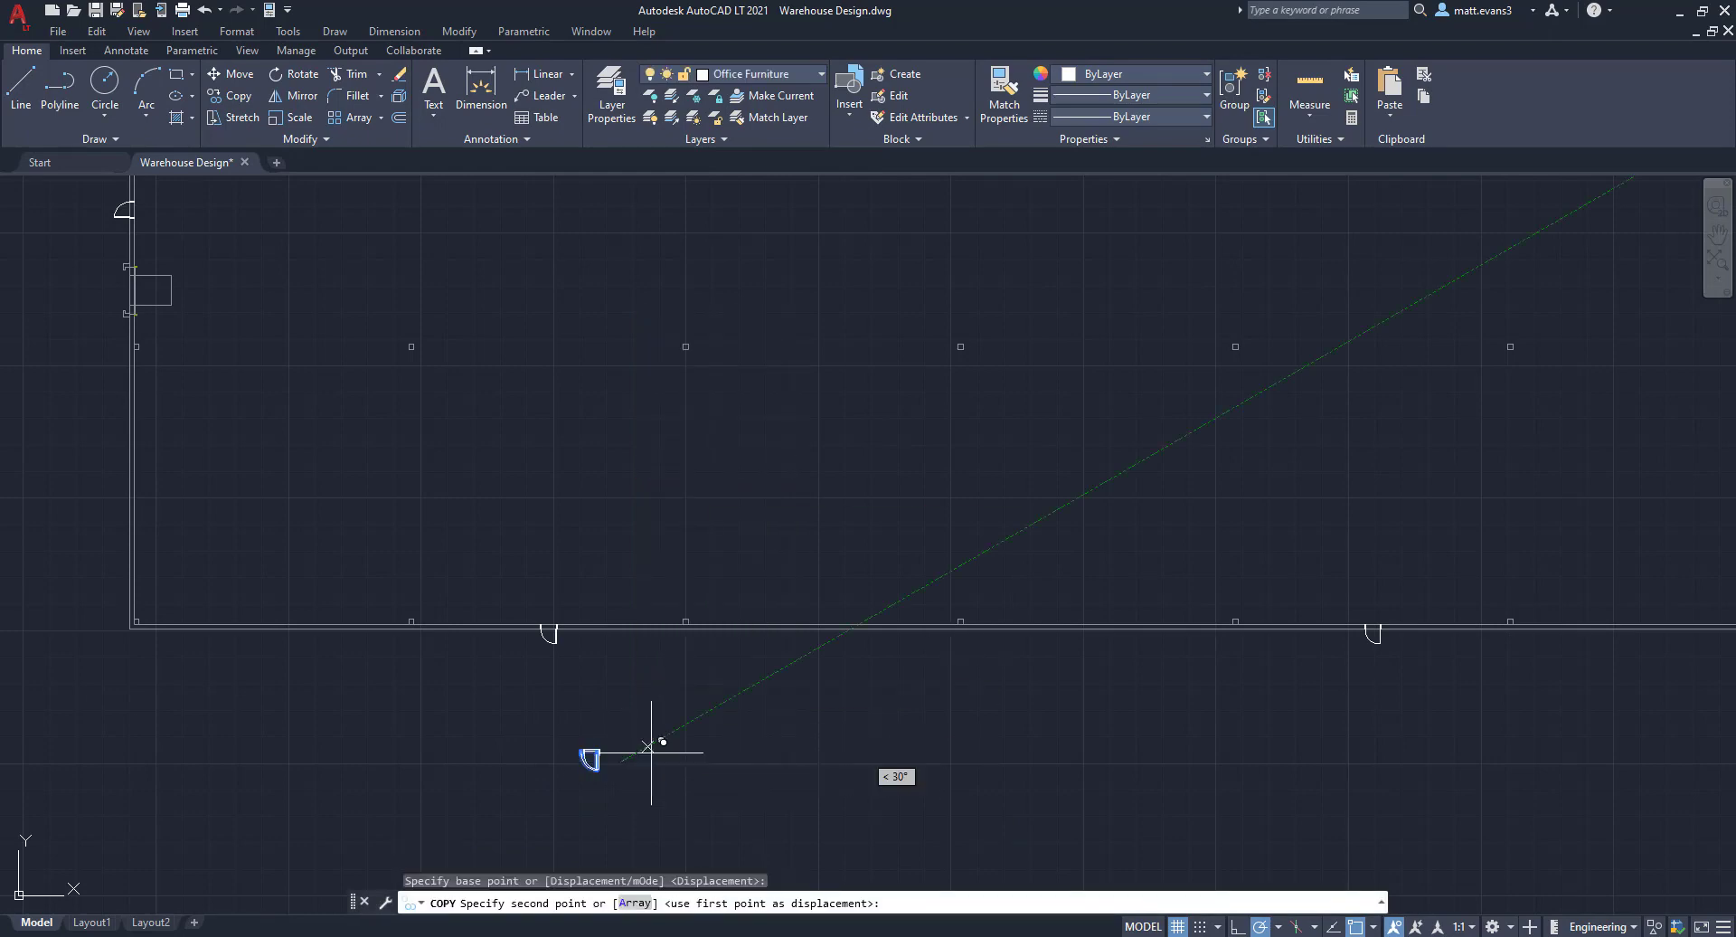
{"action": "scroll", "coordinate": [921, 623], "scroll_direction": "down", "scroll_amount": 4}
{"action": "middle_click_drag", "start_coordinate": [1182, 498], "coordinate": [570, 669]}
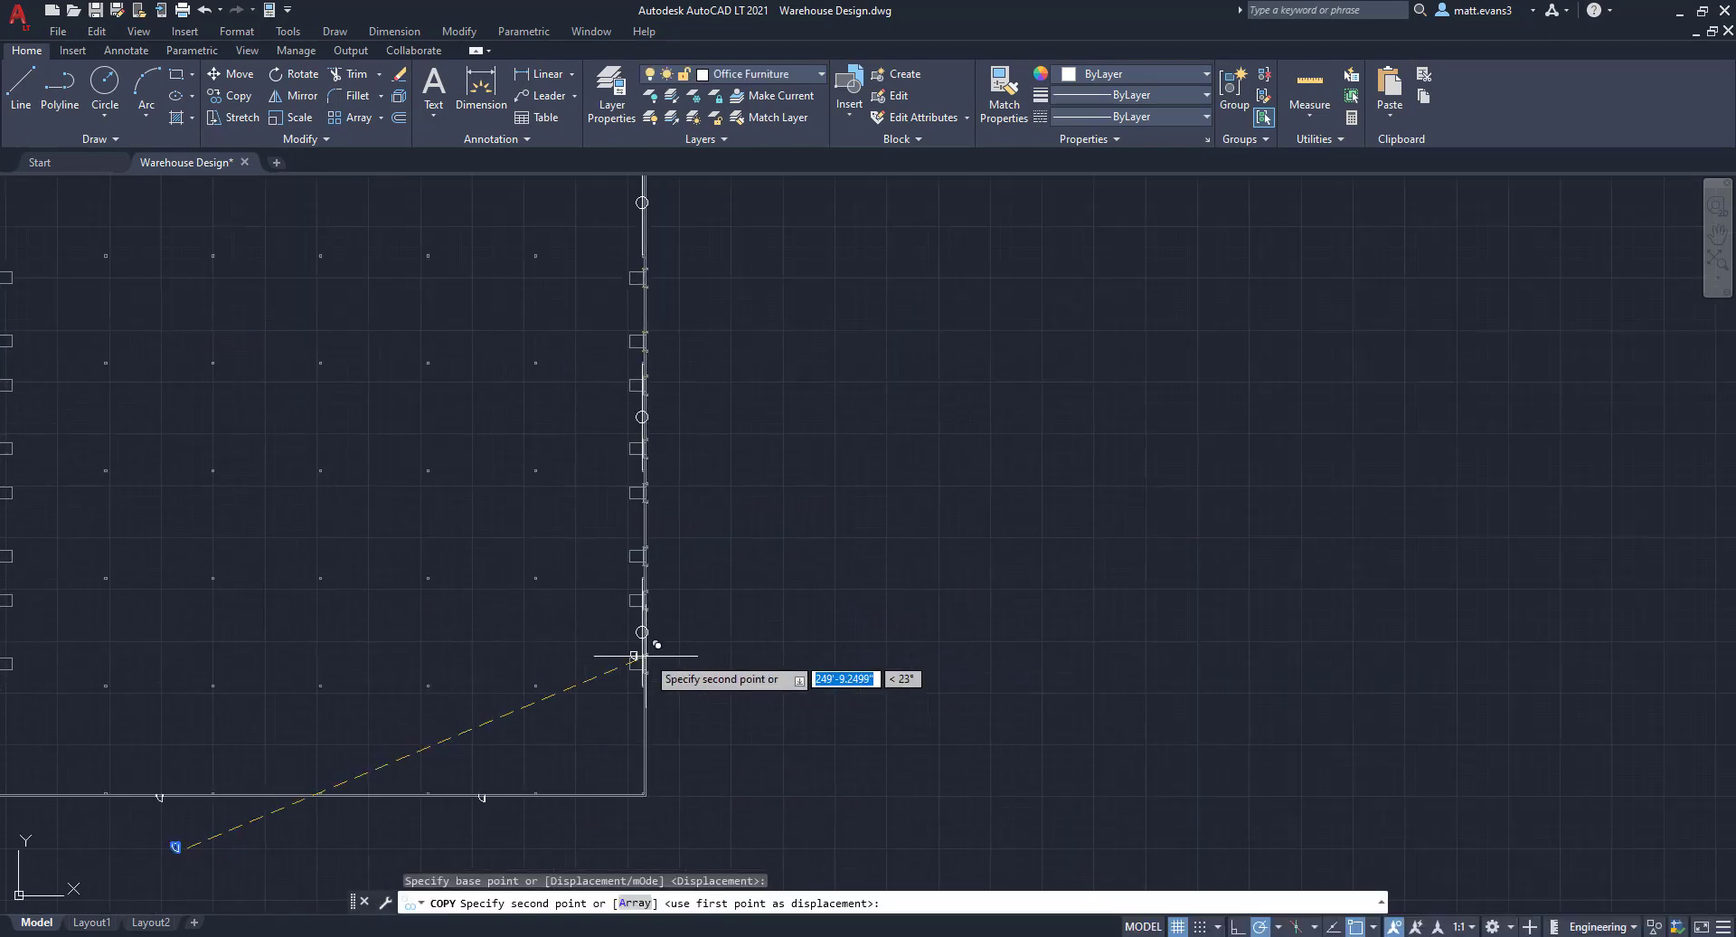
{"action": "left_click", "coordinate": [685, 587]}
{"action": "right_click", "coordinate": [699, 592]}
{"action": "left_click", "coordinate": [725, 623]}
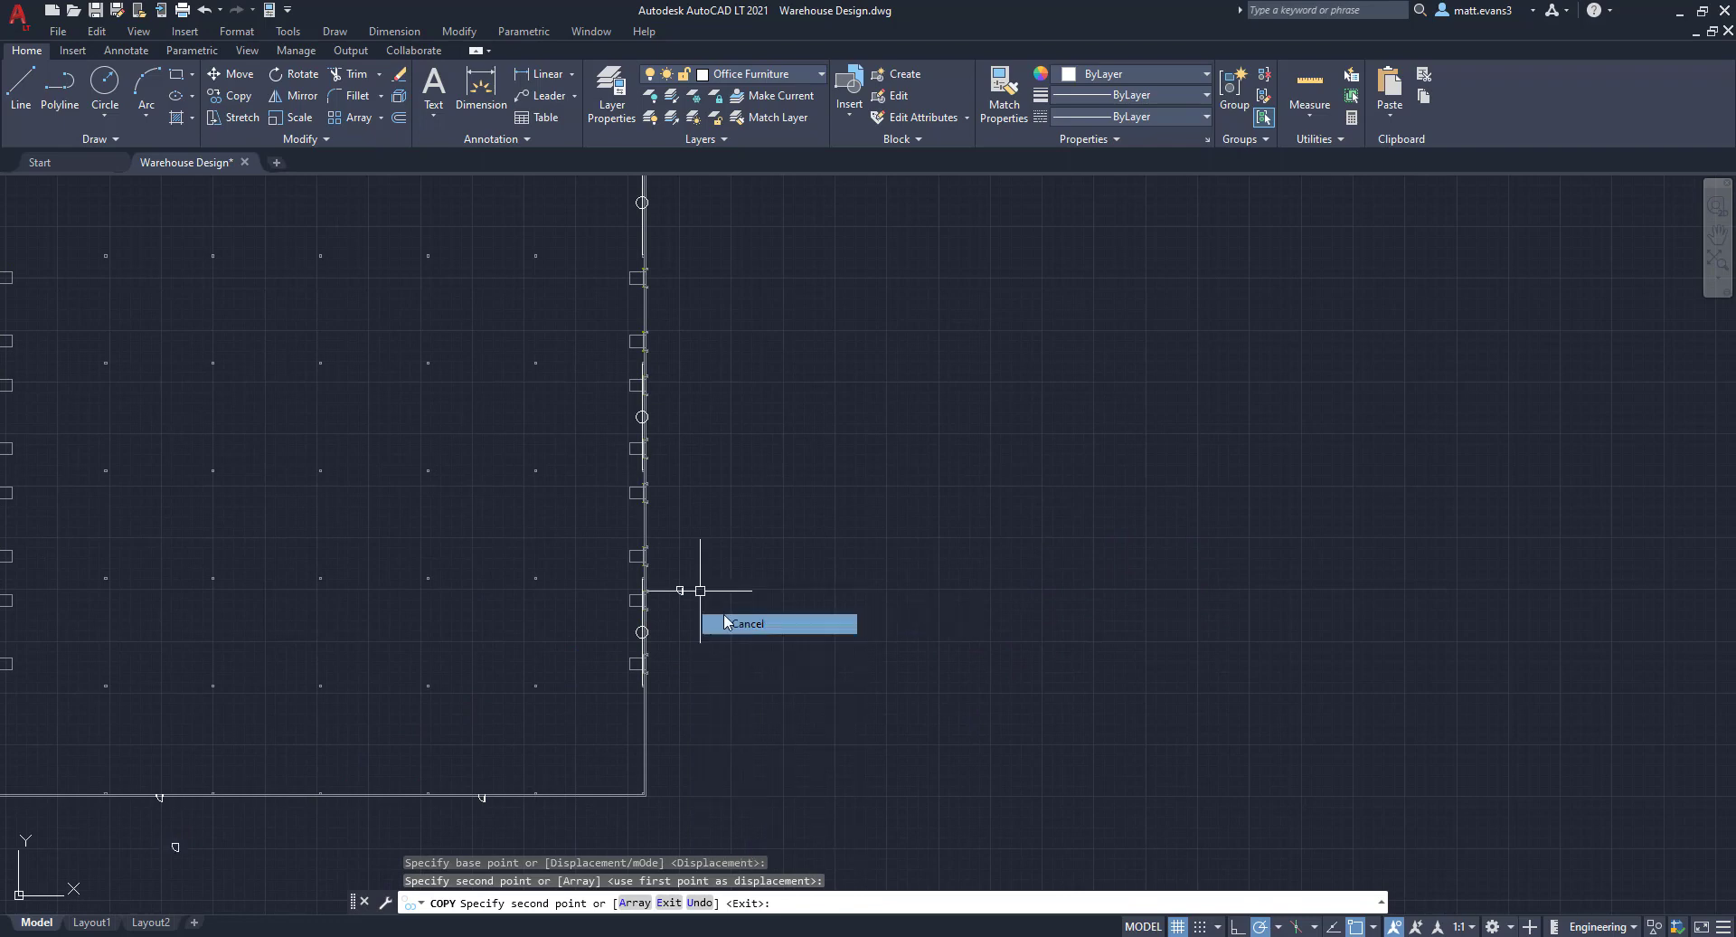
- Rotate the door copy outside the right wall by 90° so it swings outward from that wall
{"action": "scroll", "coordinate": [678, 592], "scroll_direction": "up", "scroll_amount": 4}
{"action": "left_click", "coordinate": [658, 548]}
{"action": "left_click", "coordinate": [734, 638]}
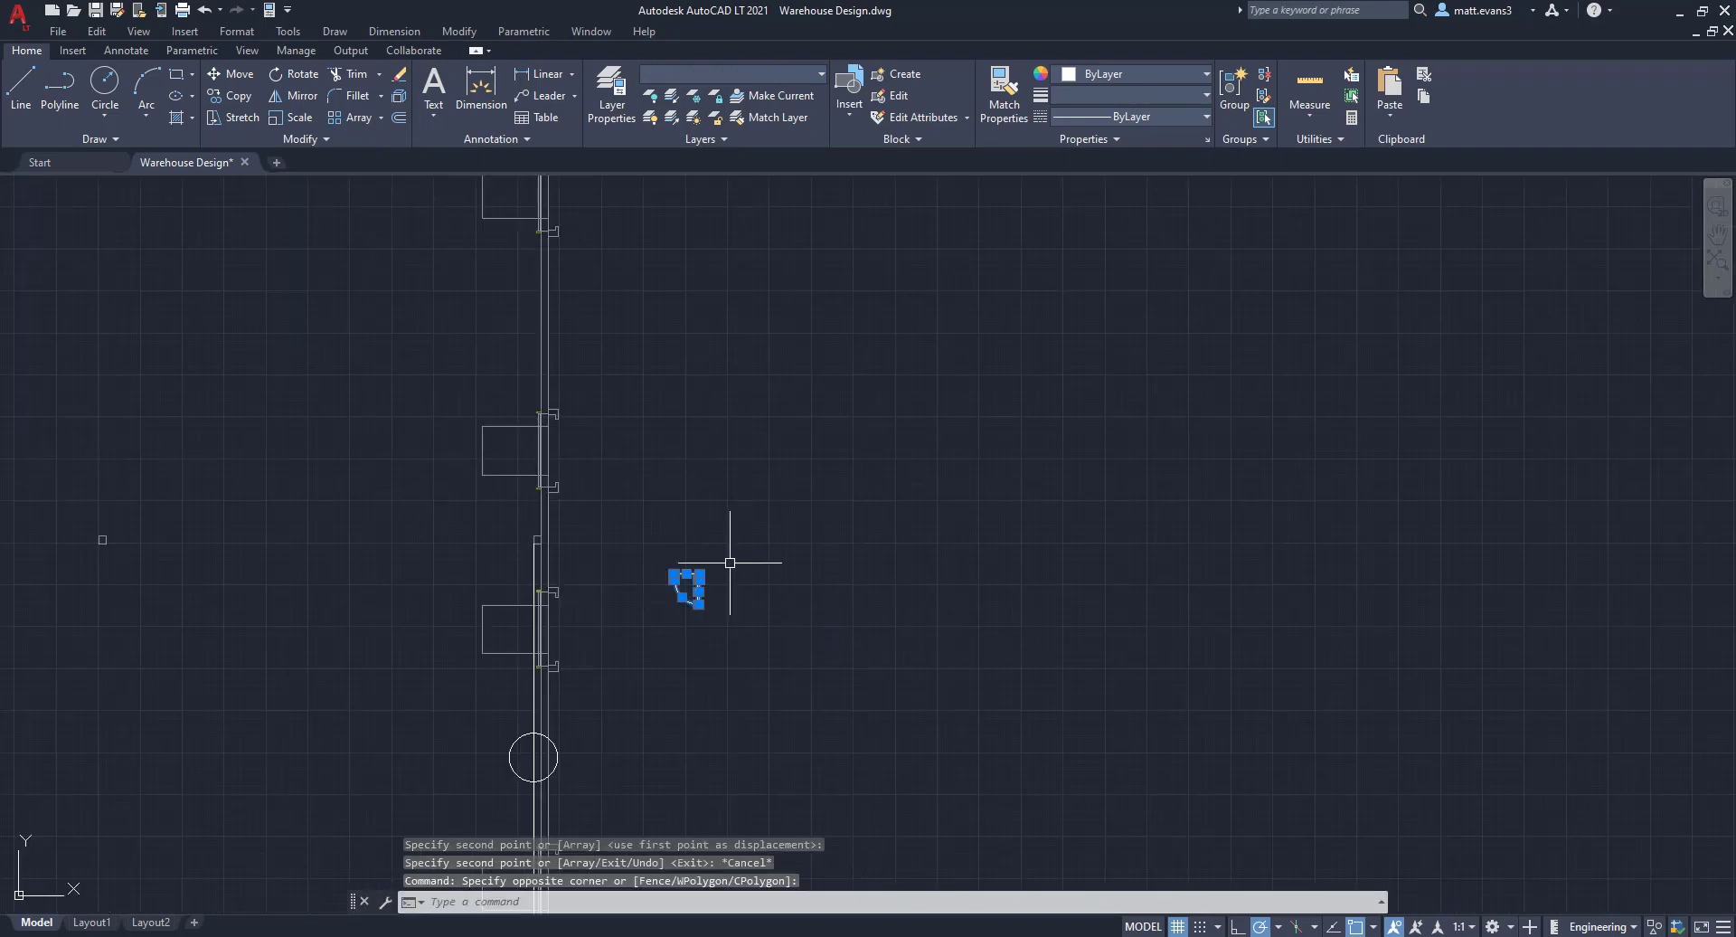
{"action": "right_click", "coordinate": [729, 564]}
{"action": "left_click", "coordinate": [776, 351]}
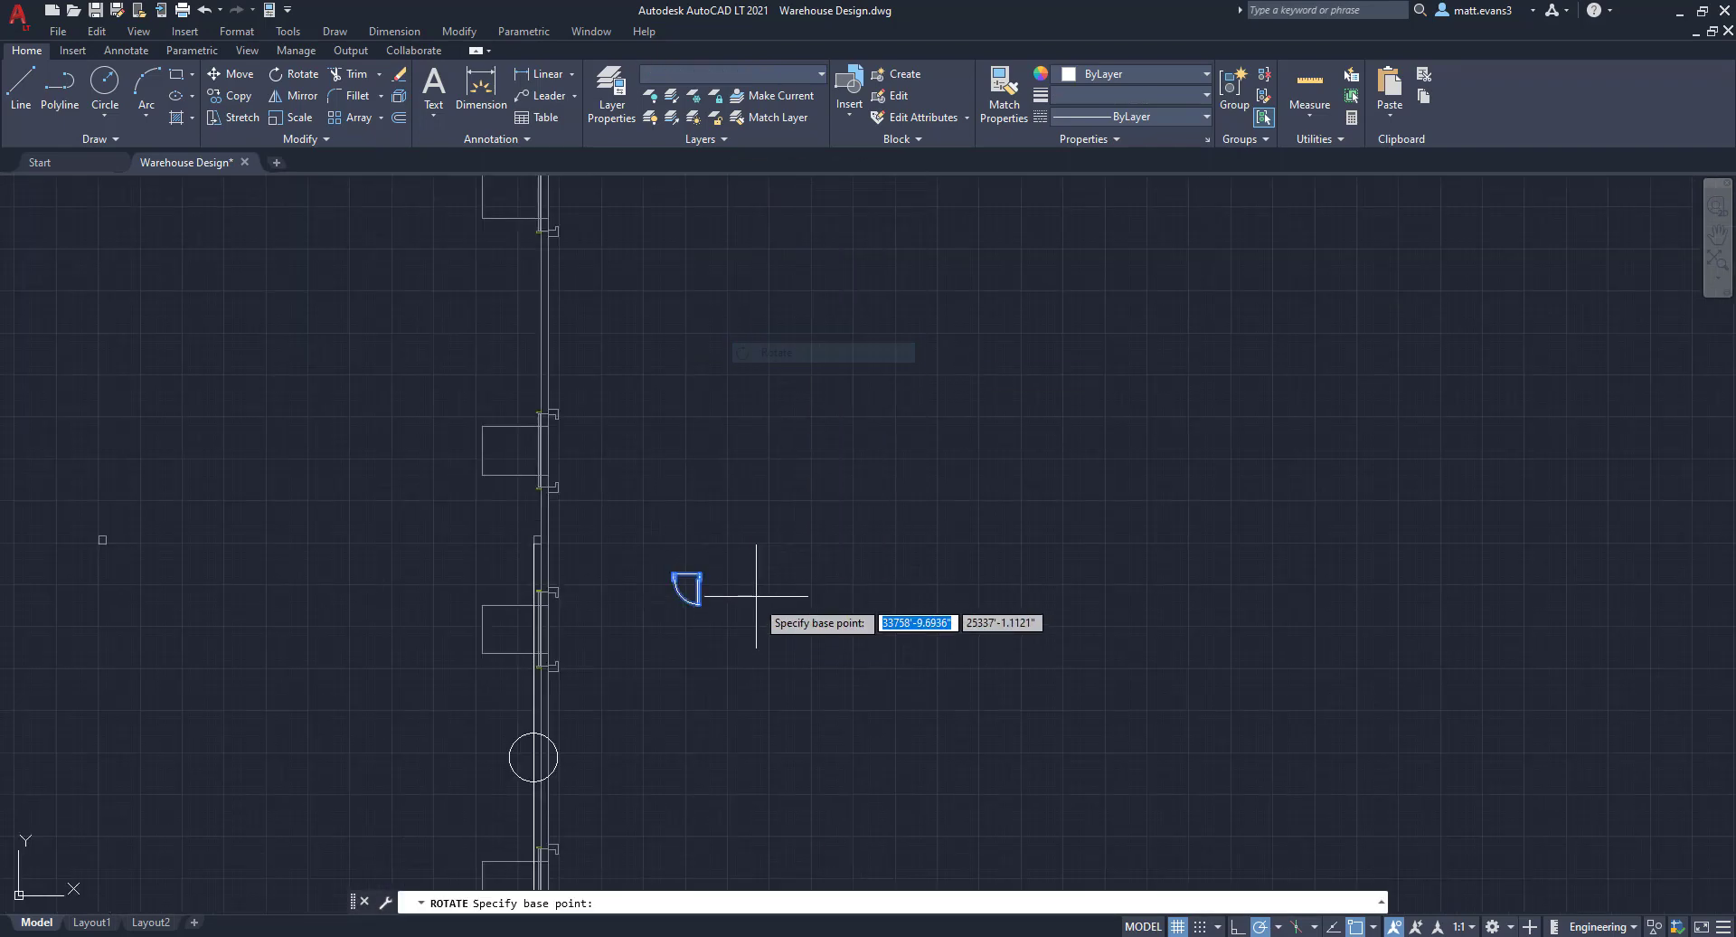
{"action": "left_click", "coordinate": [742, 595]}
{"action": "left_click", "coordinate": [741, 549]}
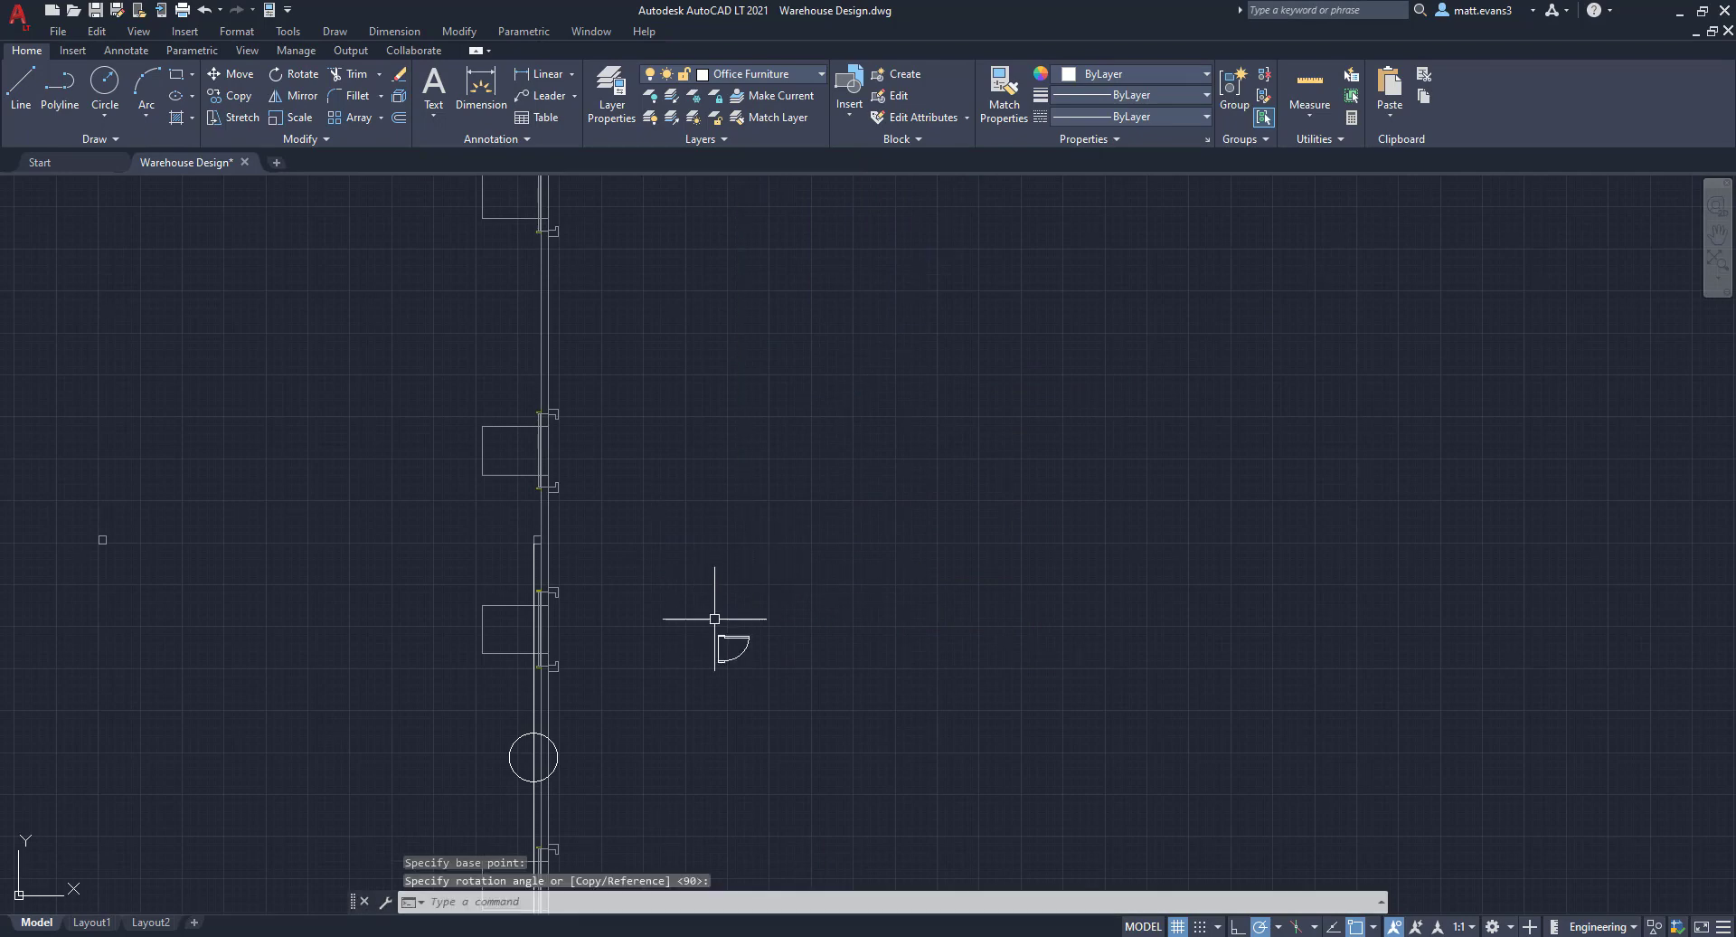
- Copy the rotated door from its threshold midpoint onto the right wall at the lowest guide circle's centre
{"action": "left_click", "coordinate": [700, 611]}
{"action": "left_click", "coordinate": [763, 686]}
{"action": "scroll", "coordinate": [709, 667], "scroll_direction": "up", "scroll_amount": 3}
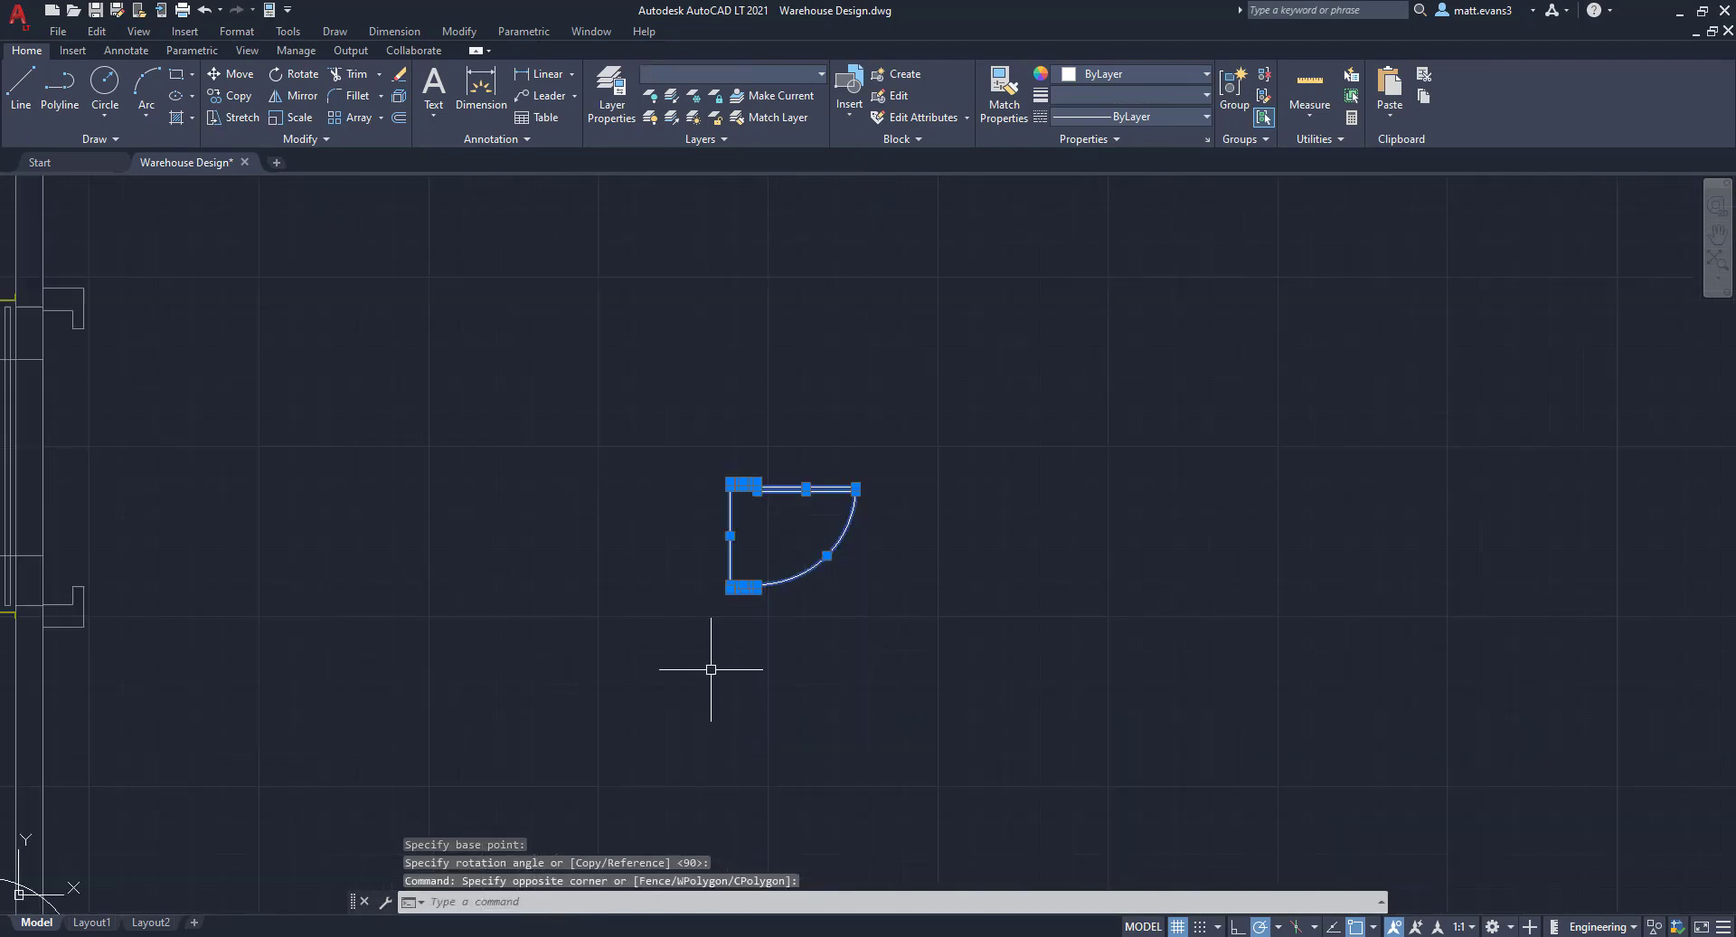
{"action": "right_click", "coordinate": [708, 666]}
{"action": "left_click", "coordinate": [759, 418]}
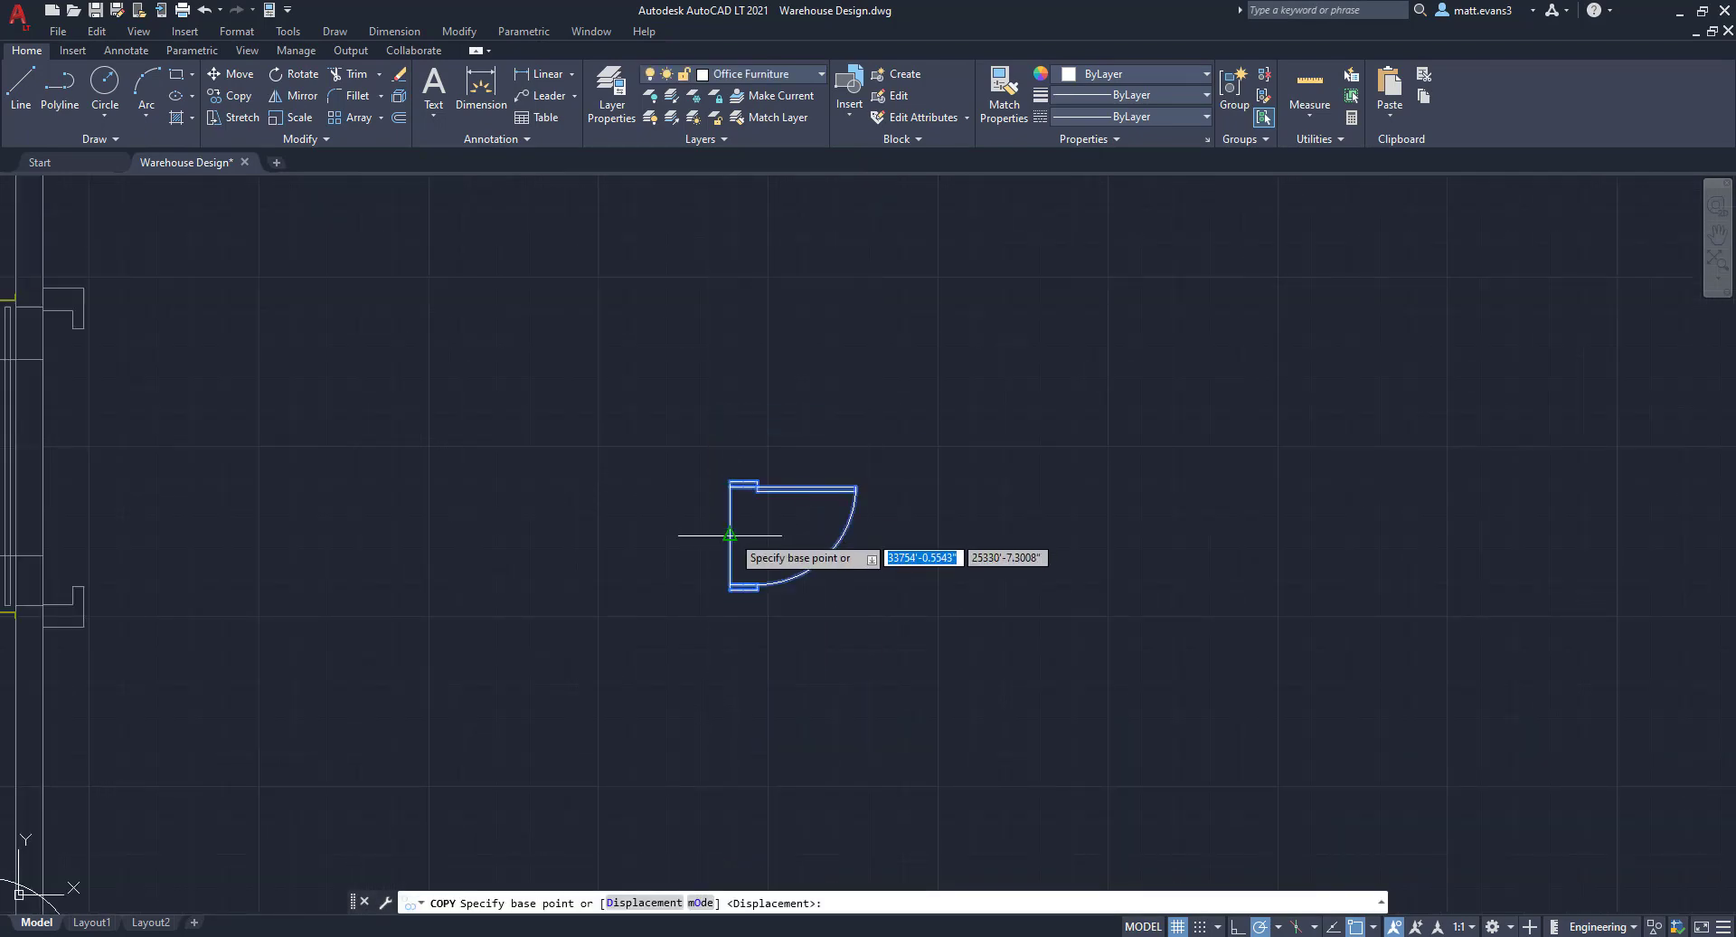
{"action": "left_click", "coordinate": [728, 569]}
{"action": "scroll", "coordinate": [409, 646], "scroll_direction": "down", "scroll_amount": 2}
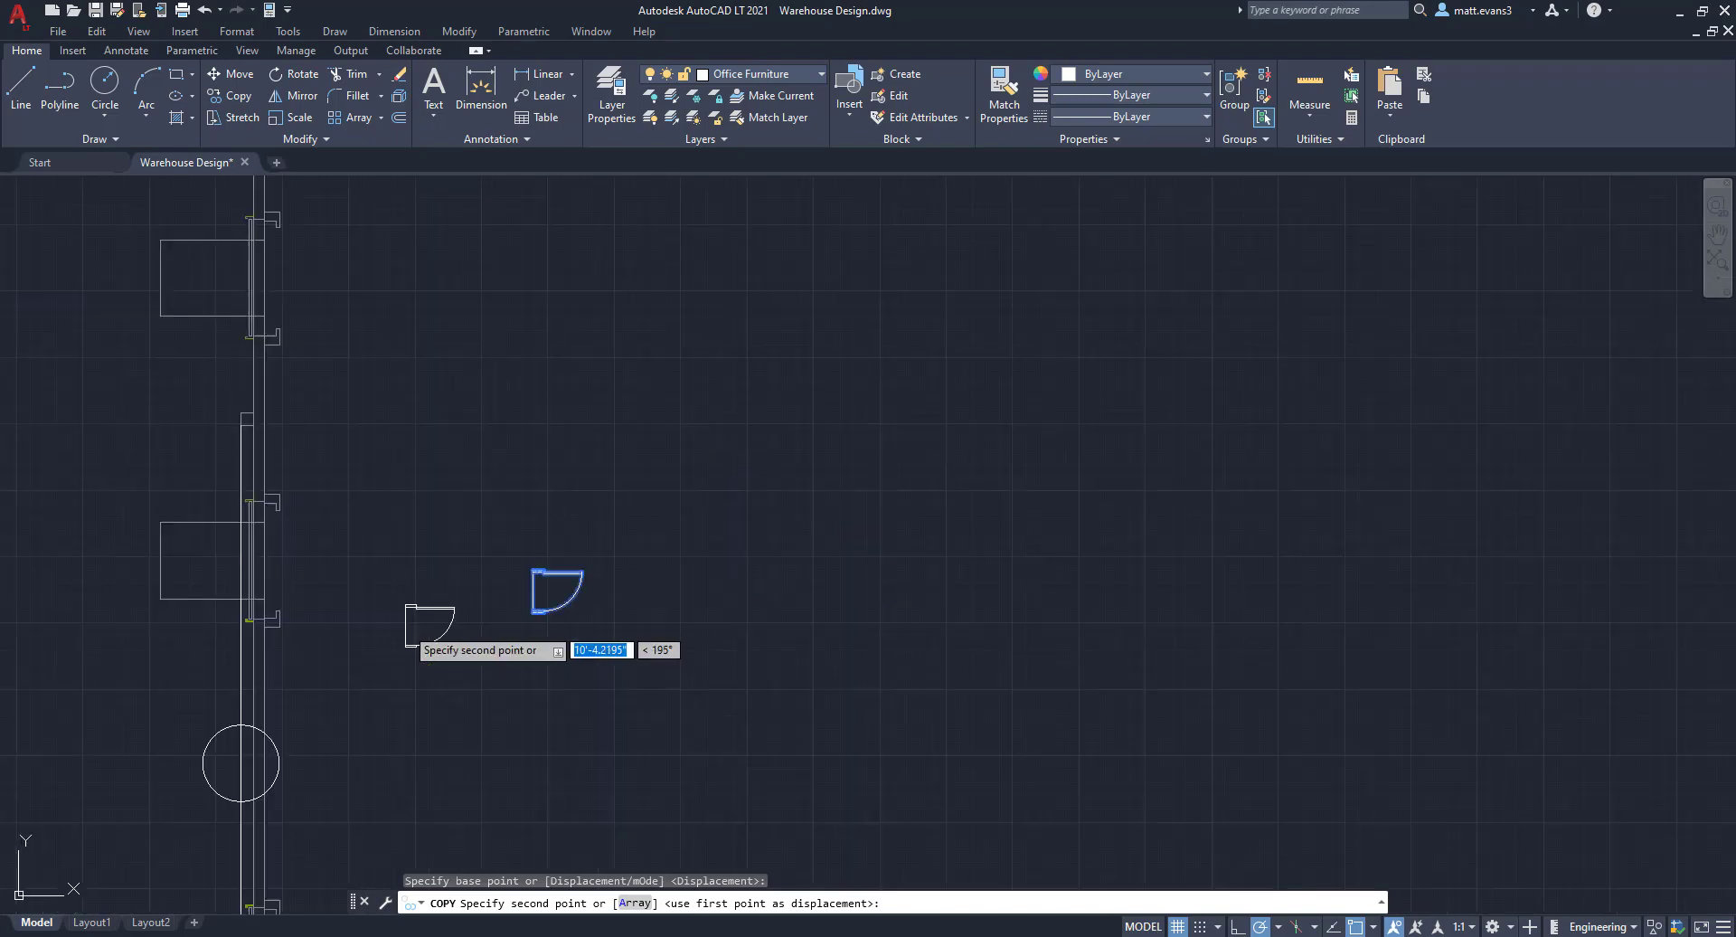
{"action": "left_click", "coordinate": [241, 762]}
- Copy the rotated door onto the right wall at the centre of the middle guide circle
{"action": "scroll", "coordinate": [346, 402], "scroll_direction": "down", "scroll_amount": 4}
{"action": "scroll", "coordinate": [371, 389], "scroll_direction": "up", "scroll_amount": 2}
{"action": "middle_click_drag", "start_coordinate": [372, 391], "coordinate": [391, 749]}
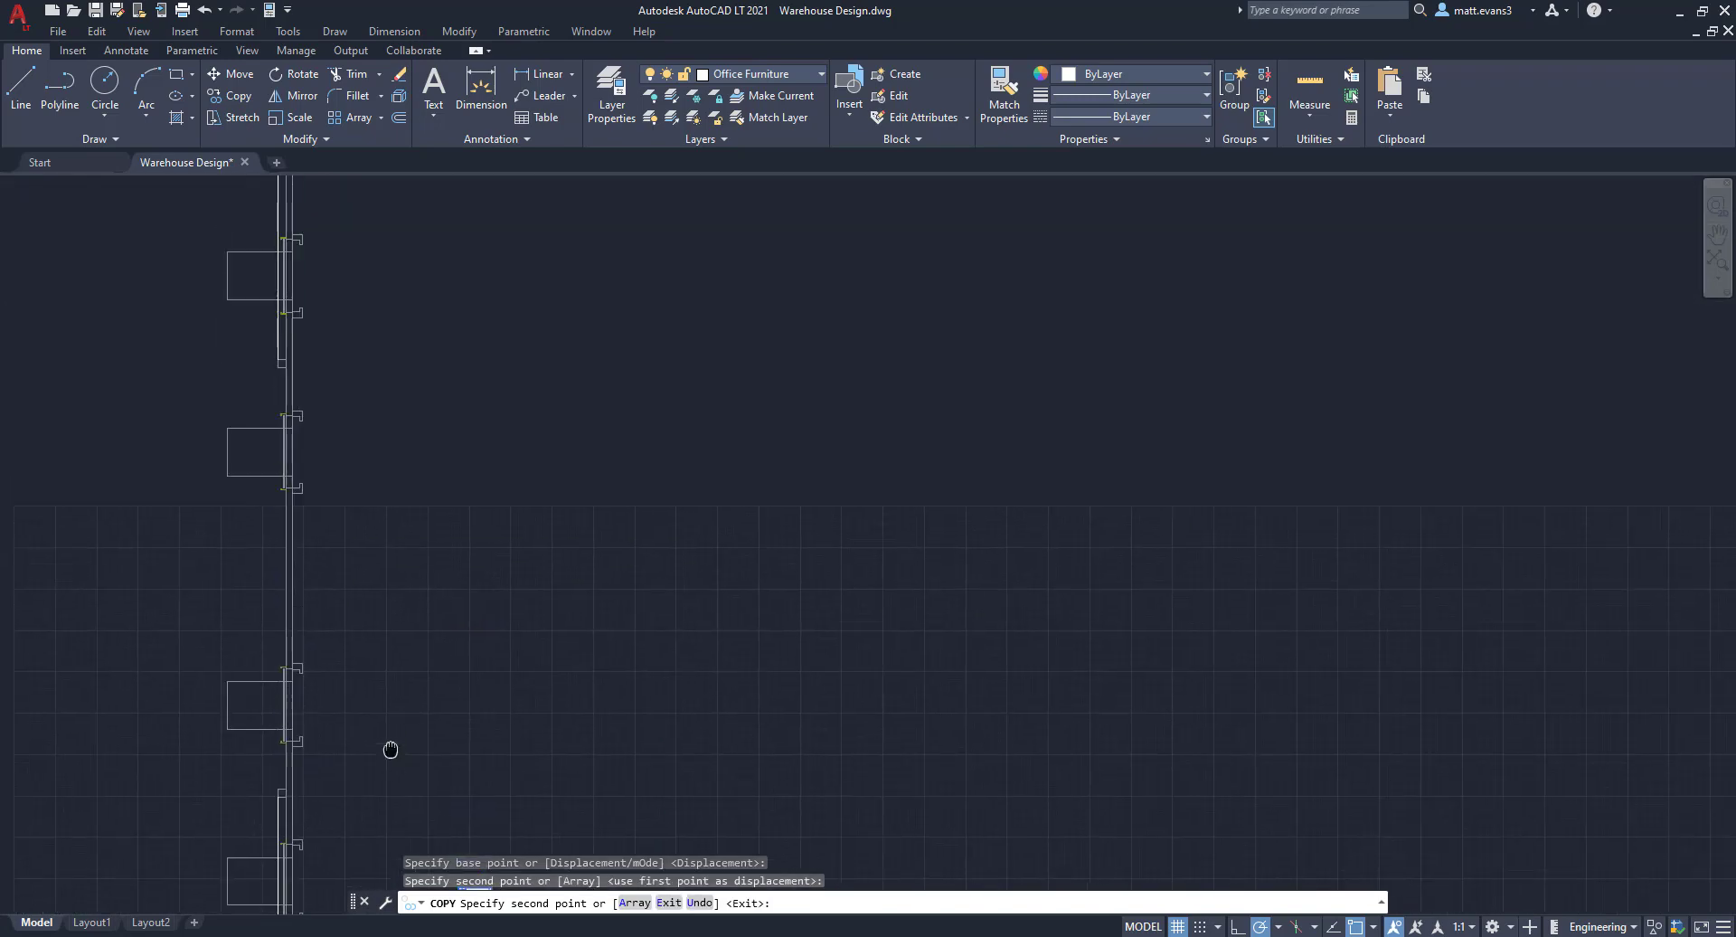
{"action": "scroll", "coordinate": [392, 749], "scroll_direction": "down", "scroll_amount": 2}
{"action": "left_click", "coordinate": [322, 377]}
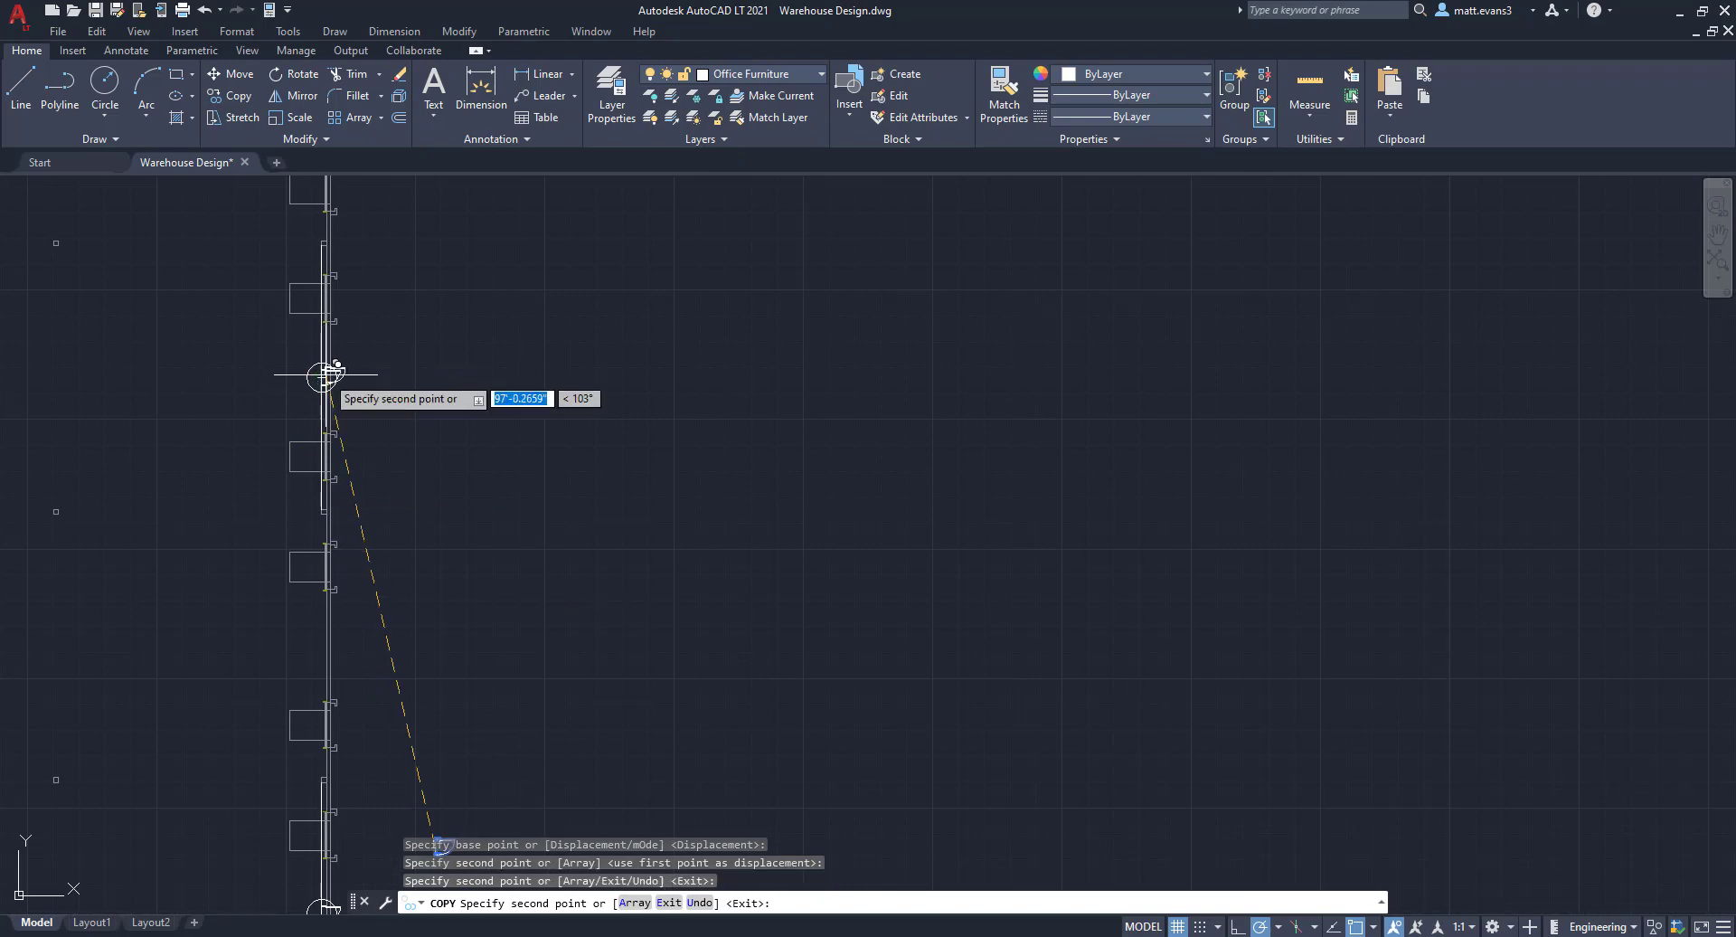
- Copy the same door onto the right wall at the uppermost guide circle's centre and finish copying
{"action": "scroll", "coordinate": [457, 280], "scroll_direction": "down", "scroll_amount": 2}
{"action": "middle_click_drag", "start_coordinate": [446, 292], "coordinate": [453, 691]}
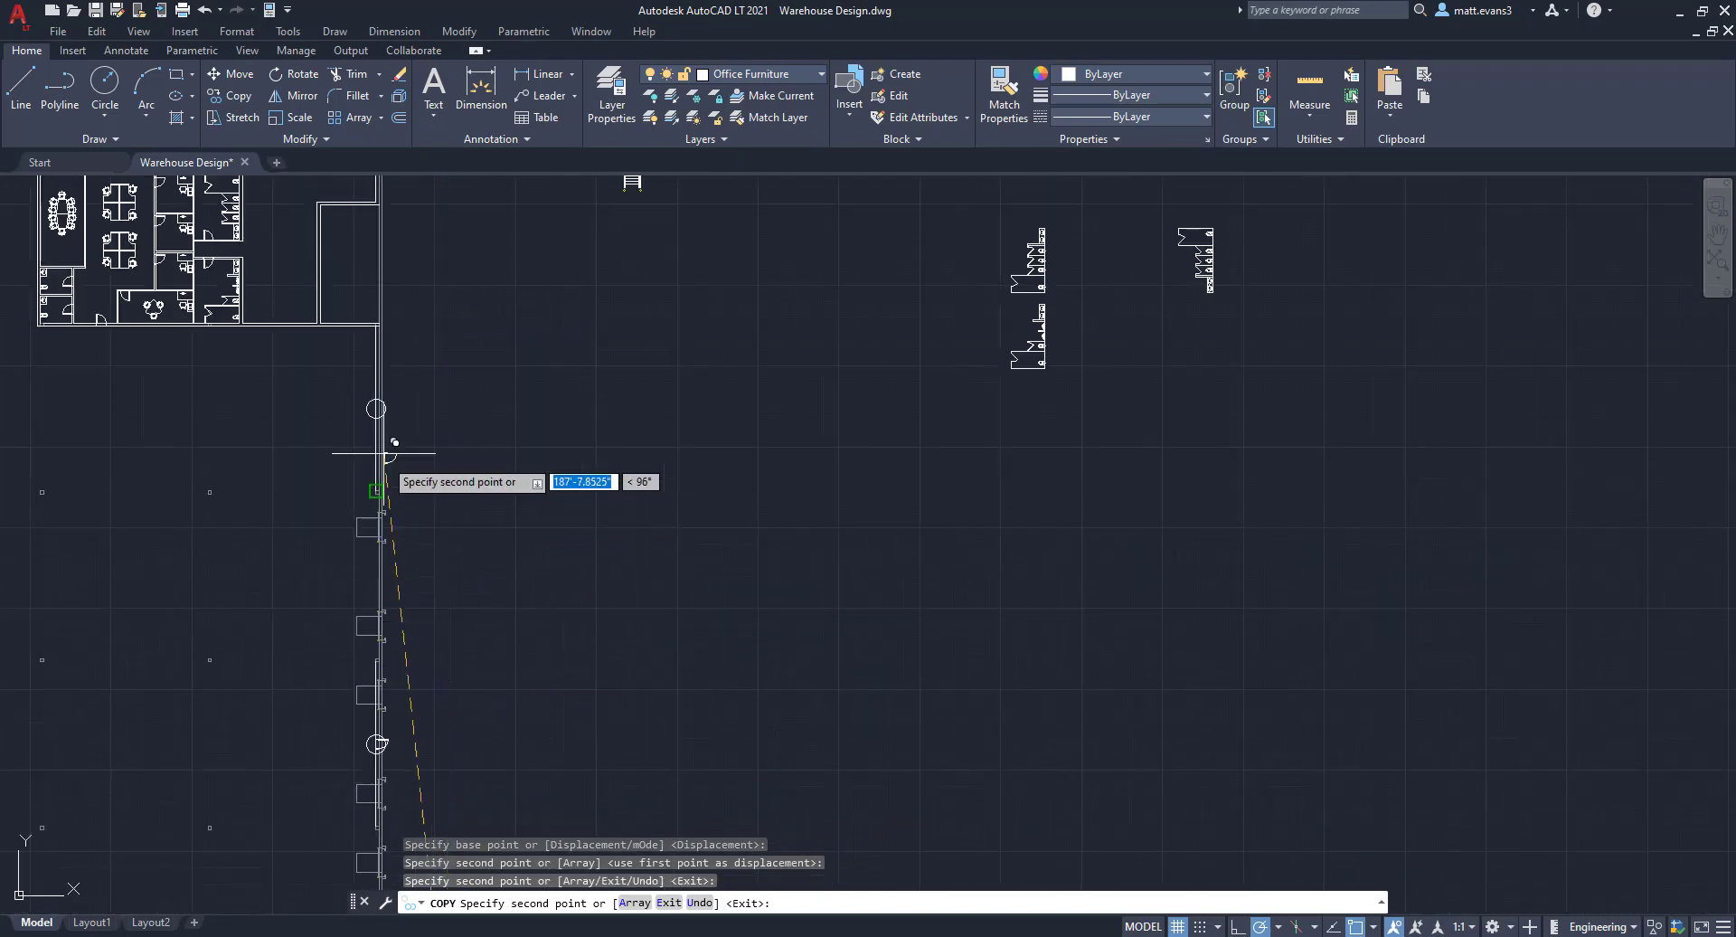
{"action": "scroll", "coordinate": [380, 410], "scroll_direction": "up", "scroll_amount": 3}
{"action": "scroll", "coordinate": [380, 410], "scroll_direction": "up", "scroll_amount": 3}
{"action": "left_click", "coordinate": [571, 368]}
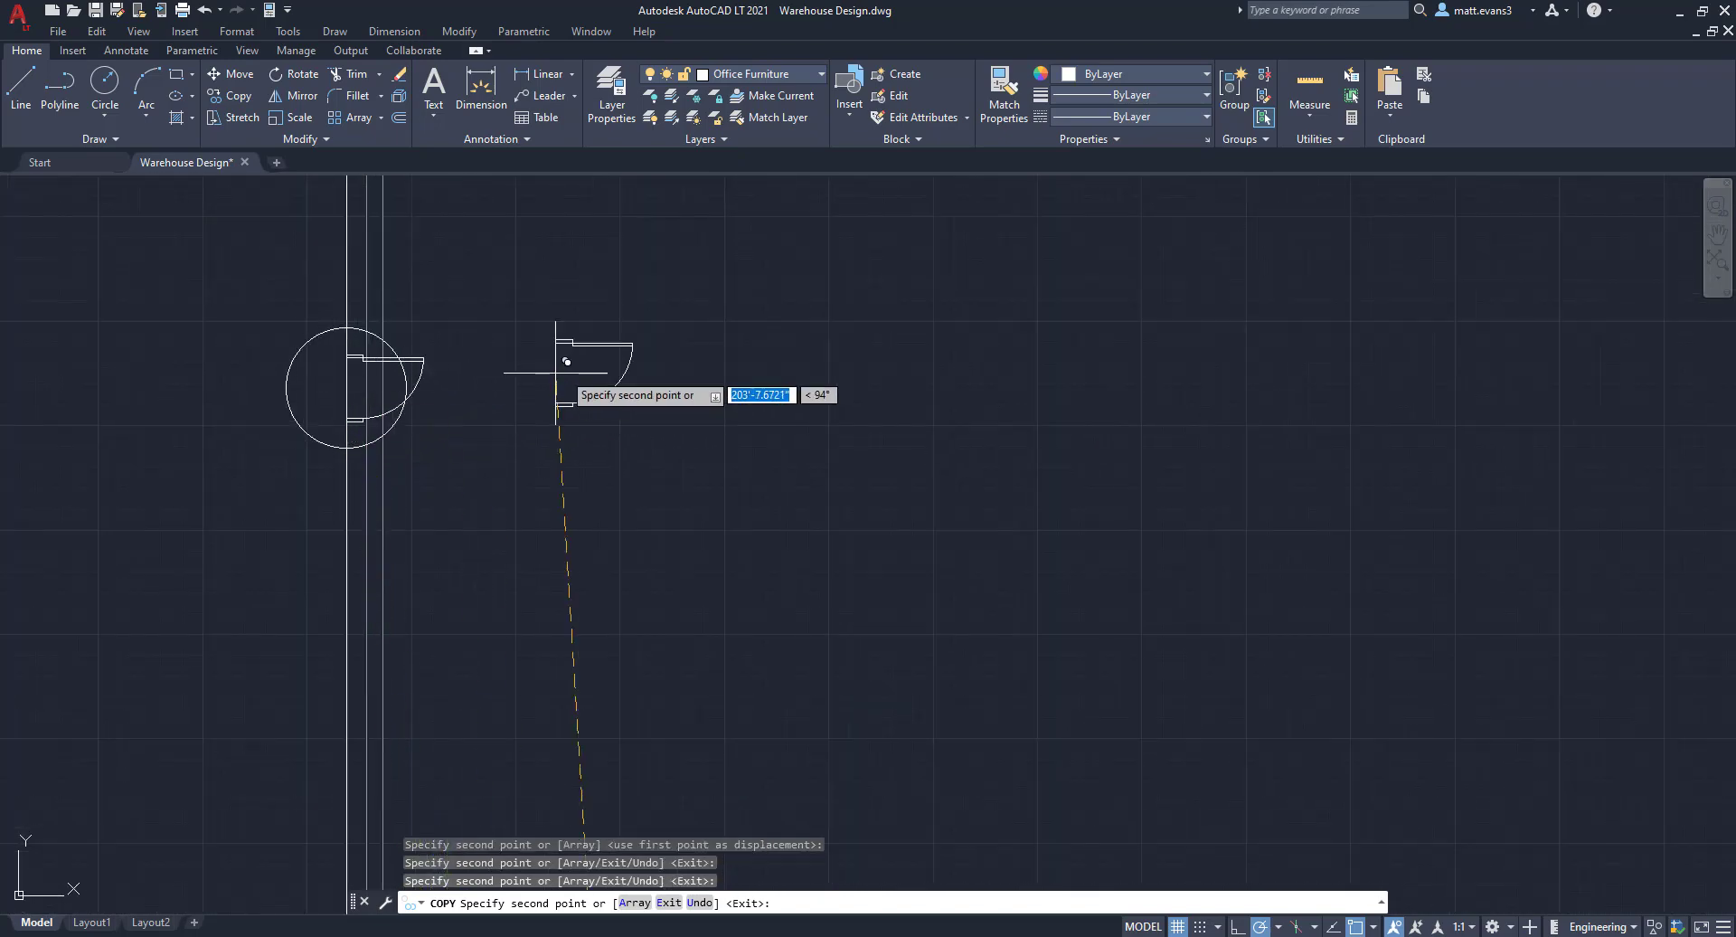
{"action": "right_click", "coordinate": [579, 369]}
{"action": "left_click", "coordinate": [620, 409]}
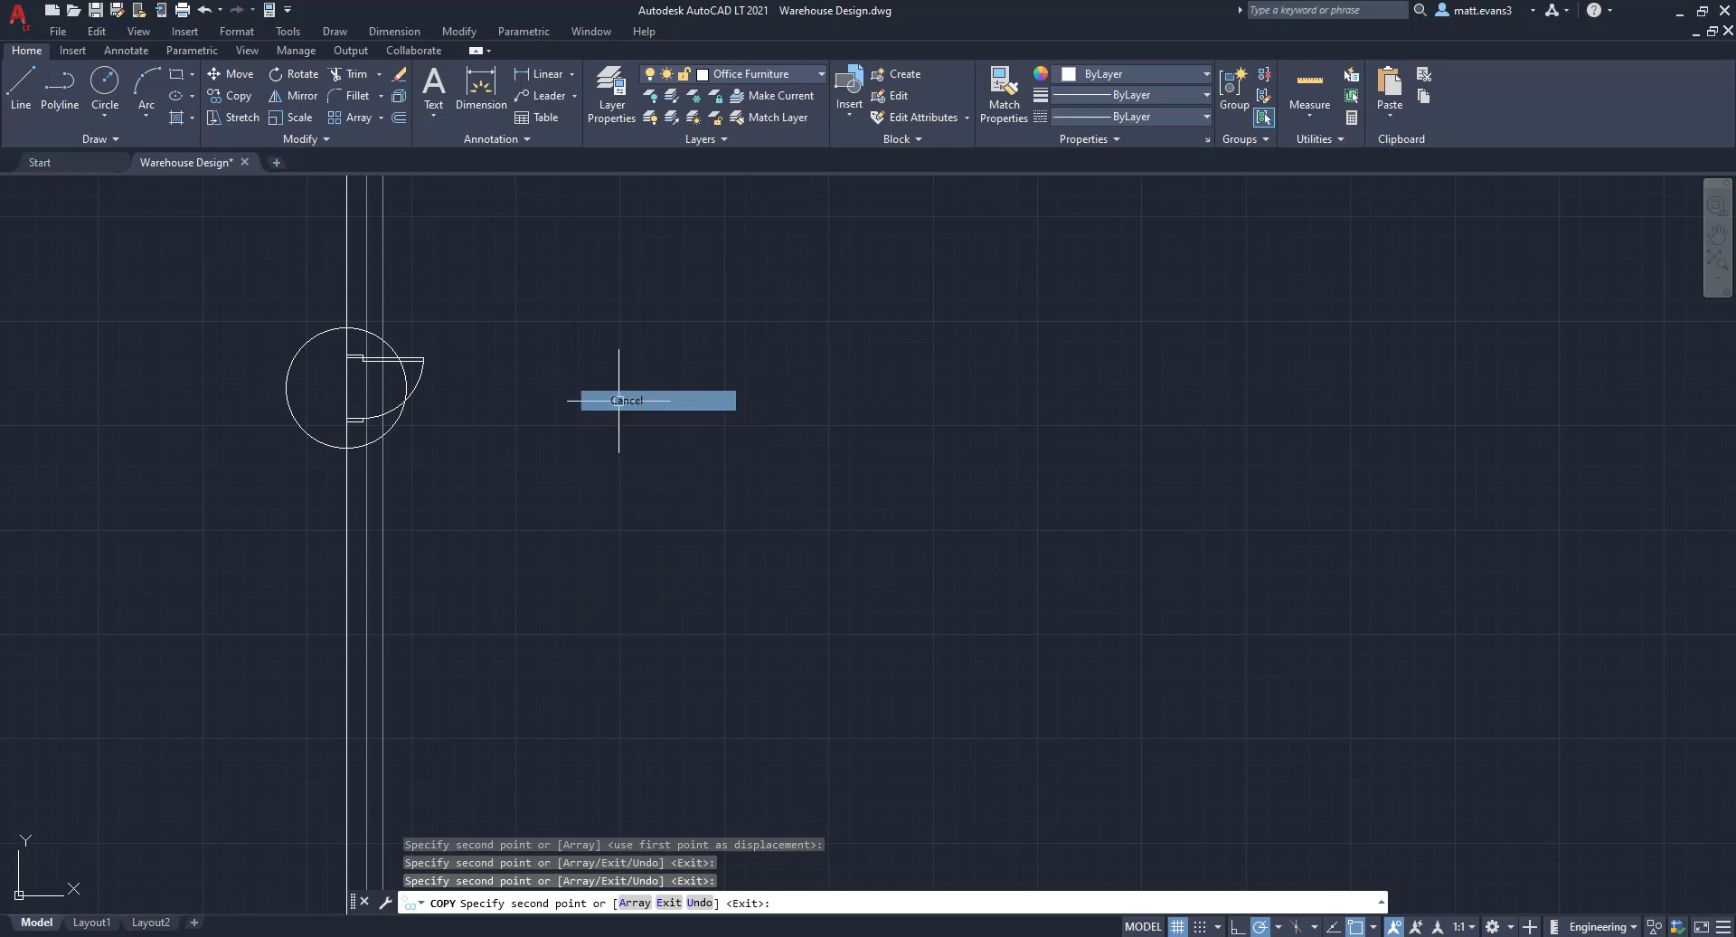
- Erase the guide circle, guide line and threshold line at the uppermost door in the right wall
{"action": "left_click", "coordinate": [327, 335]}
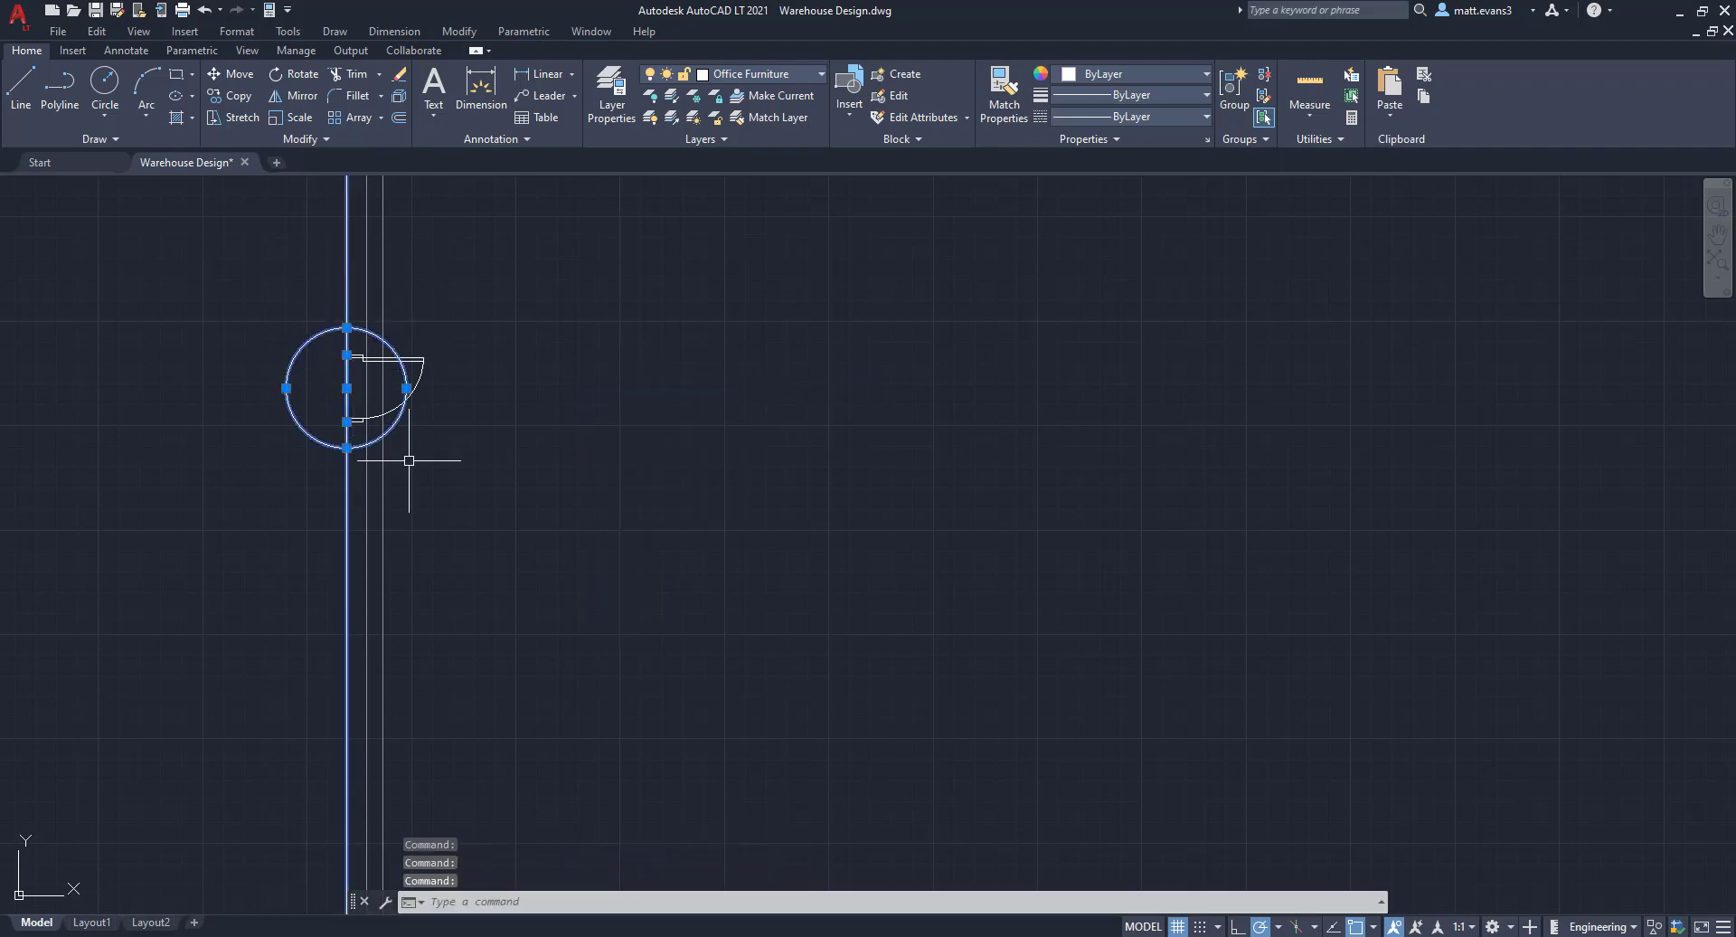
{"action": "key", "text": "Delete"}
{"action": "scroll", "coordinate": [510, 614], "scroll_direction": "down", "scroll_amount": 5}
{"action": "scroll", "coordinate": [470, 578], "scroll_direction": "up", "scroll_amount": 5}
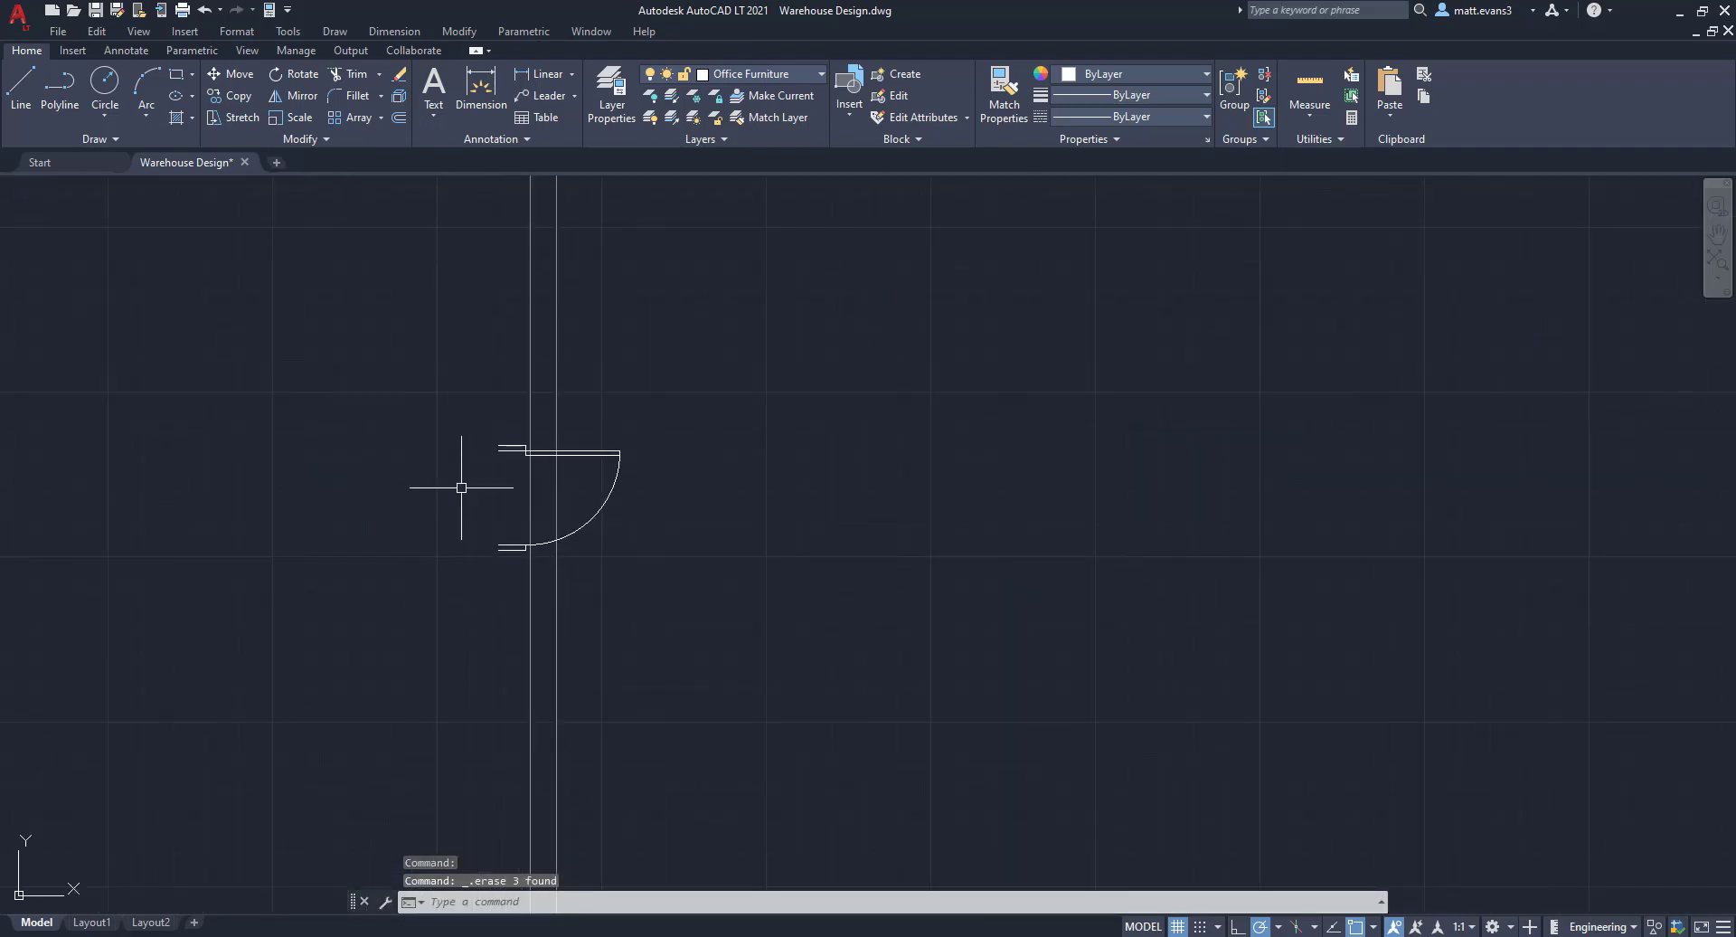
- Move the uppermost right-wall door horizontally from its upper jamb corner so the jambs sit within the wall thickness
{"action": "left_click", "coordinate": [457, 411]}
{"action": "left_click", "coordinate": [639, 561]}
{"action": "right_click", "coordinate": [377, 440]}
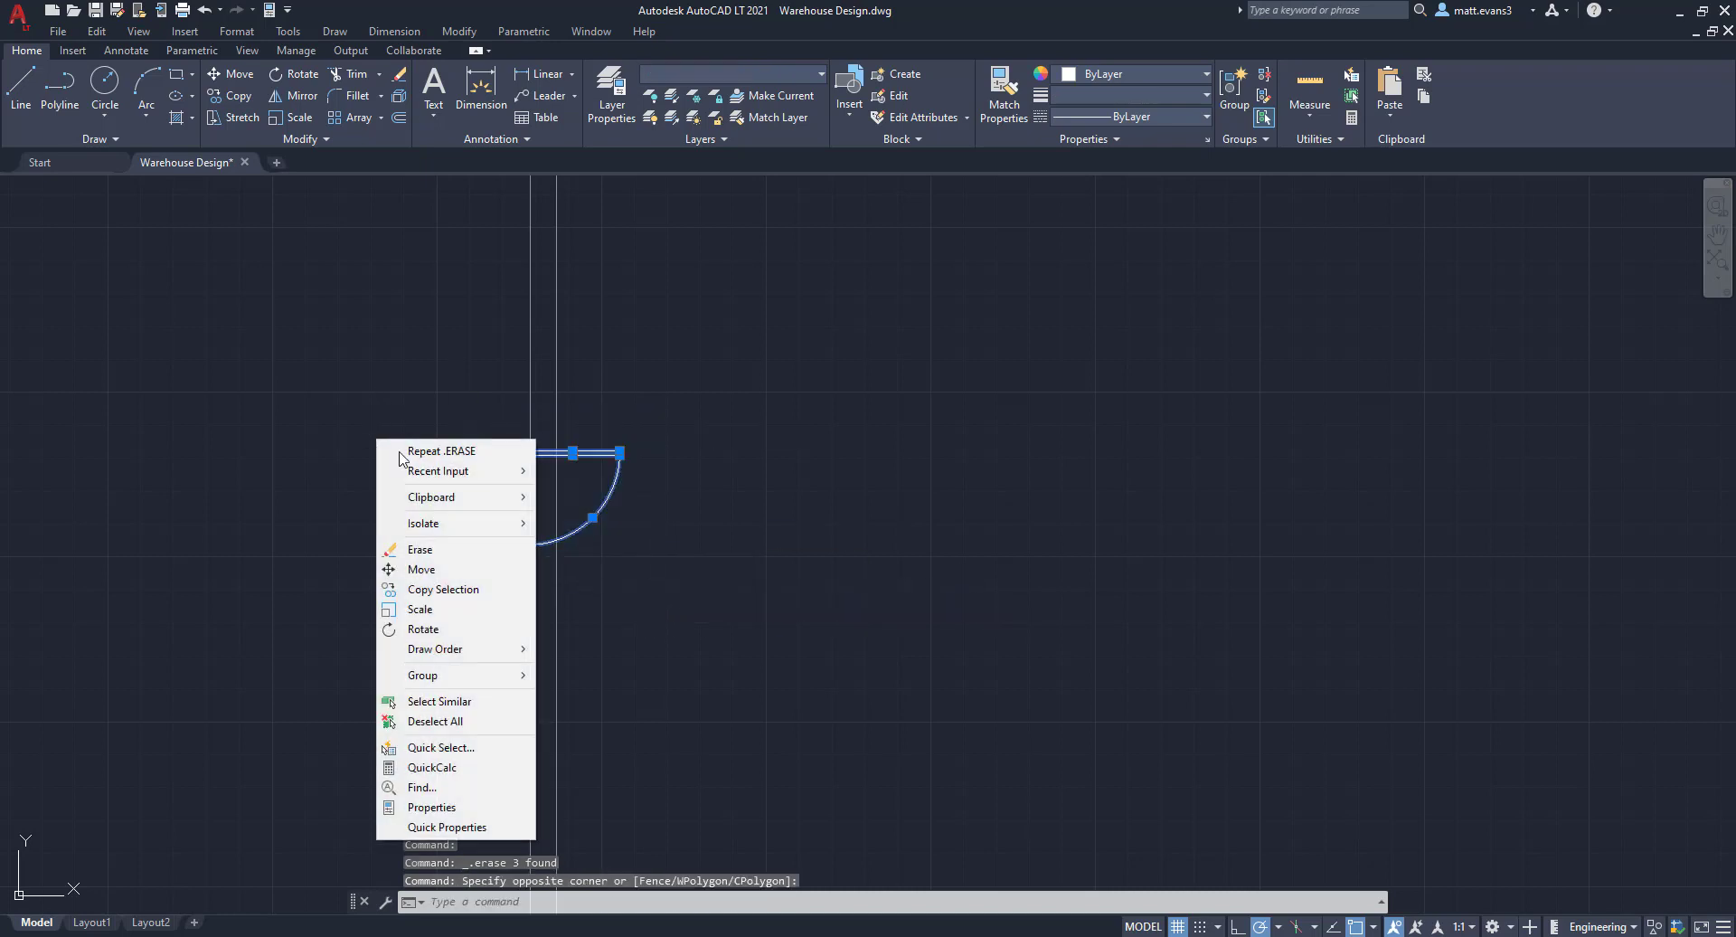
{"action": "left_click", "coordinate": [421, 568]}
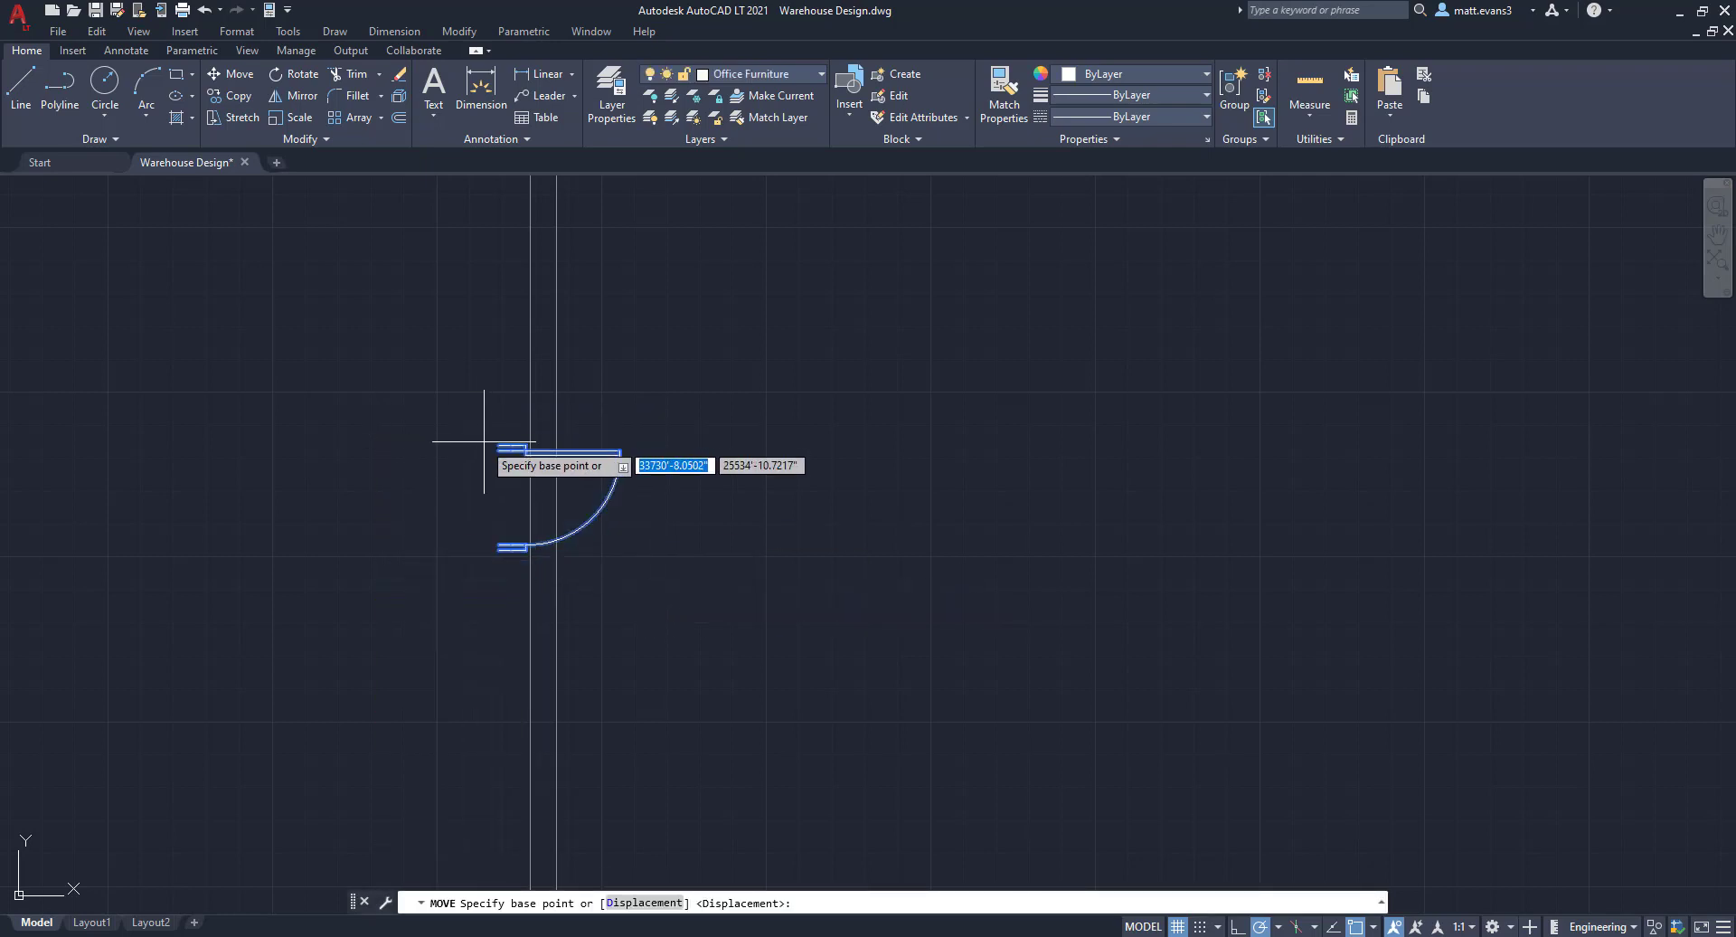
{"action": "left_click", "coordinate": [500, 446]}
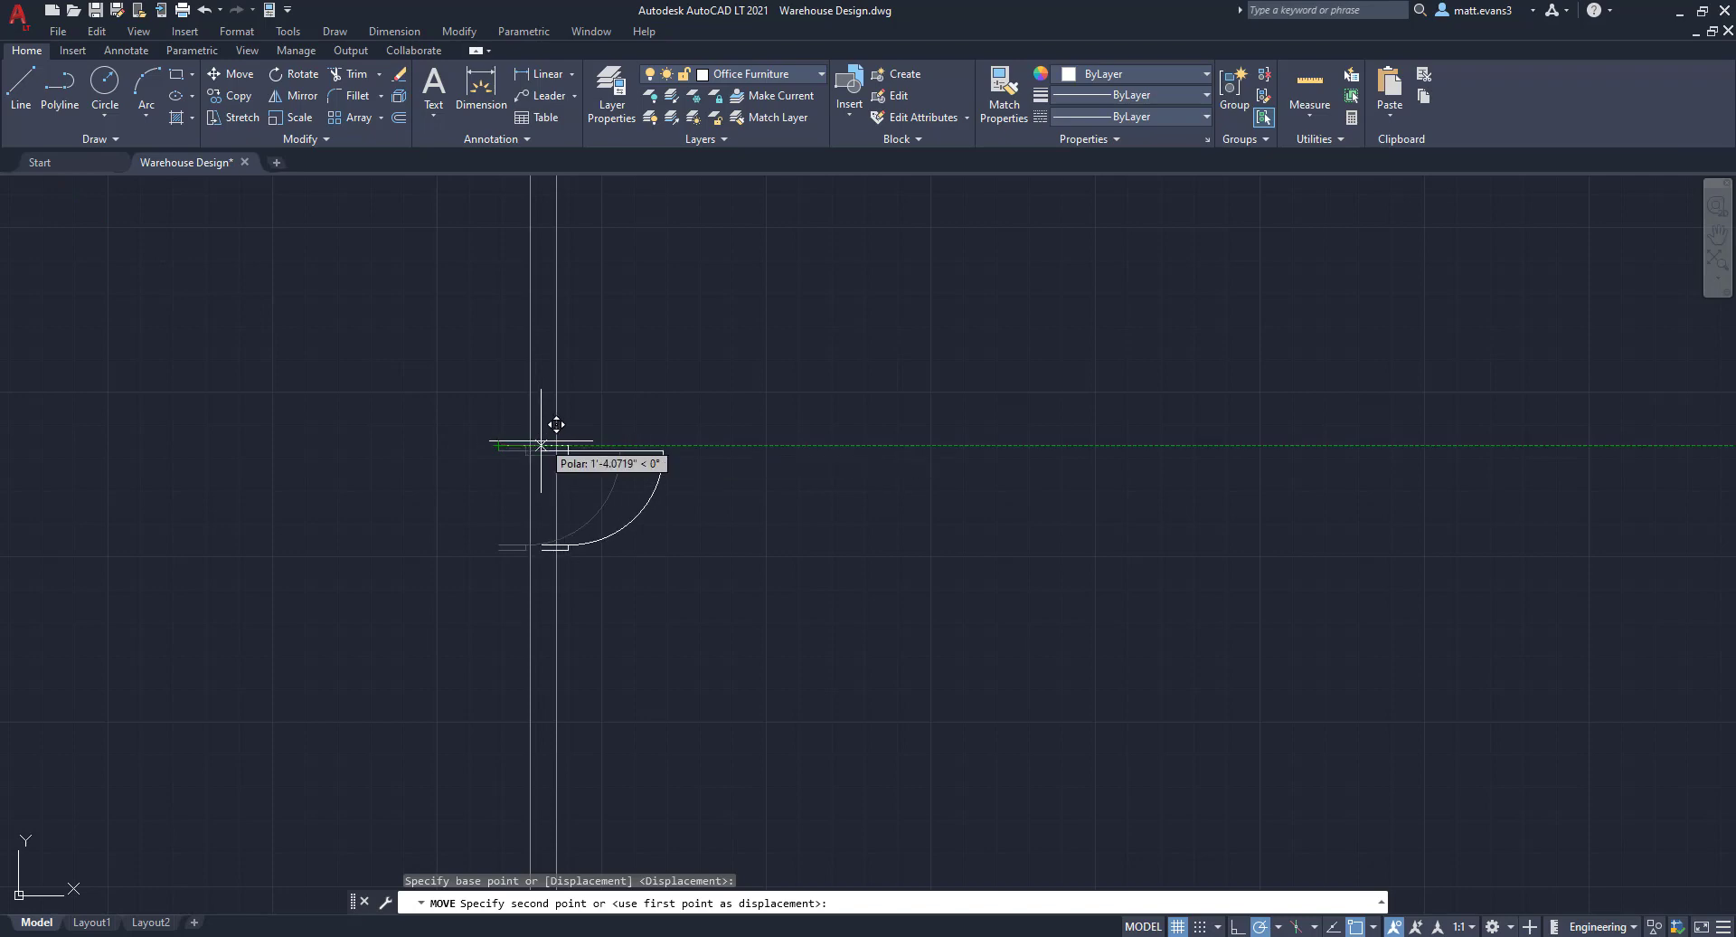
{"action": "left_click", "coordinate": [542, 433]}
- Erase the guide circle, guide line and threshold line at the next door down the right wall, and move that door into the wall
{"action": "scroll", "coordinate": [496, 610], "scroll_direction": "down", "scroll_amount": 5}
{"action": "scroll", "coordinate": [545, 637], "scroll_direction": "up", "scroll_amount": 2}
{"action": "middle_click_drag", "start_coordinate": [545, 615], "coordinate": [544, 131]}
{"action": "scroll", "coordinate": [496, 627], "scroll_direction": "up", "scroll_amount": 8}
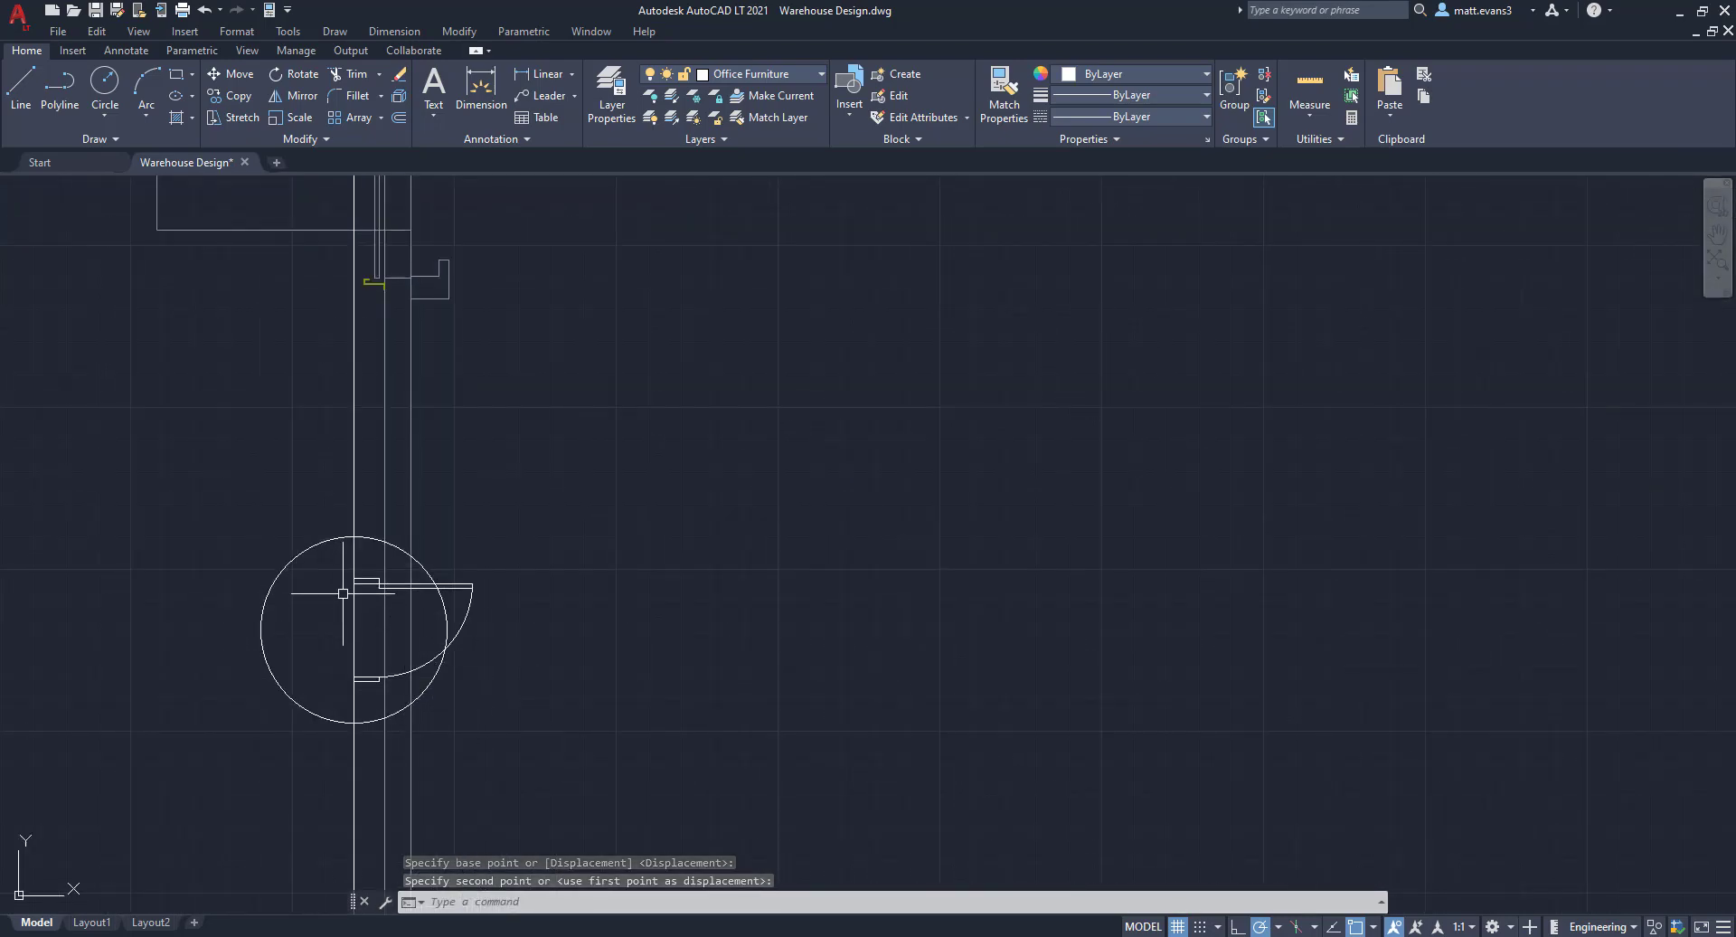
{"action": "left_click", "coordinate": [353, 632]}
{"action": "left_click", "coordinate": [315, 545]}
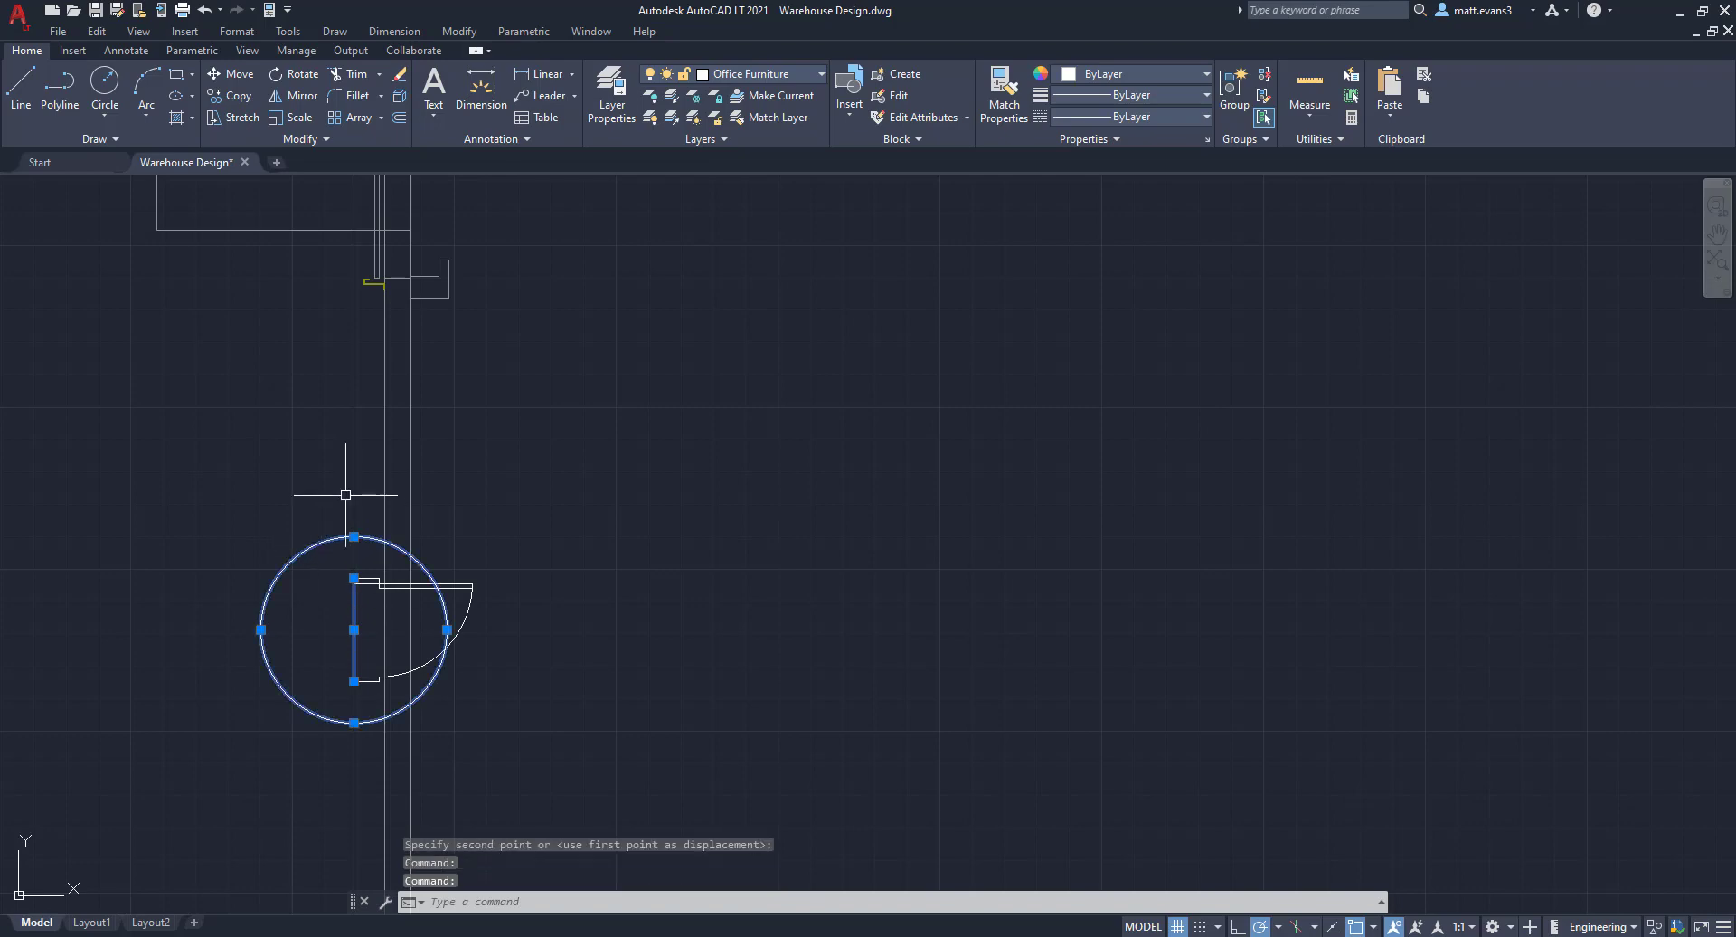
{"action": "key", "text": "Delete"}
{"action": "right_click", "coordinate": [346, 543]}
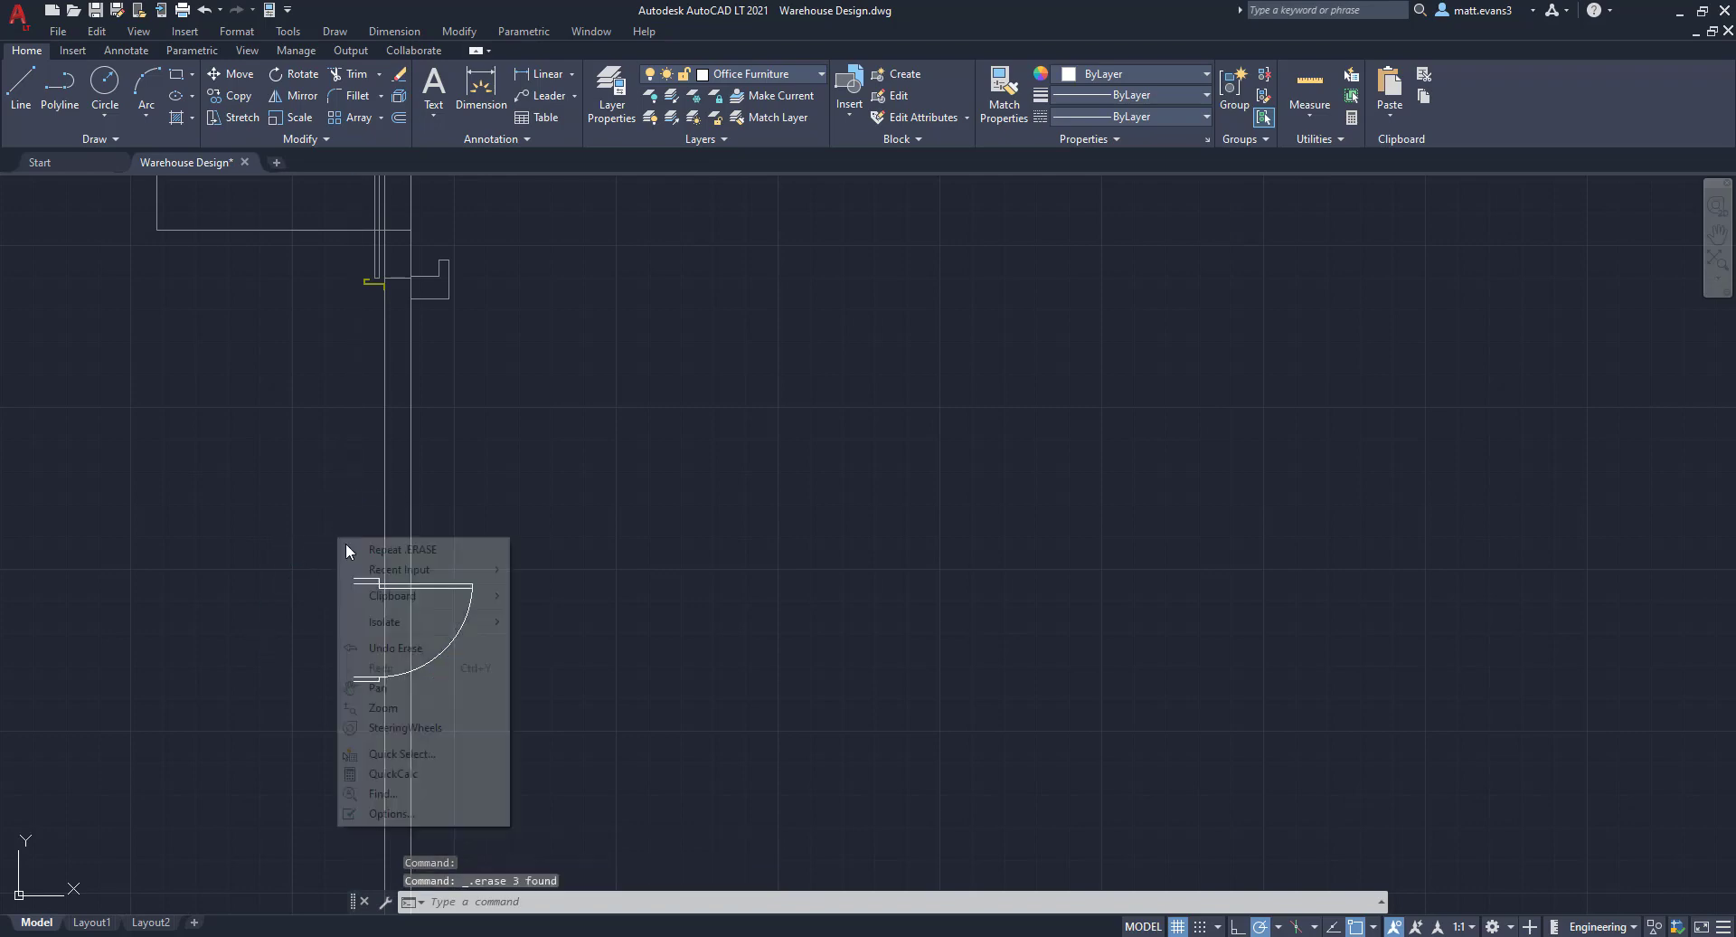
{"action": "left_click", "coordinate": [266, 561]}
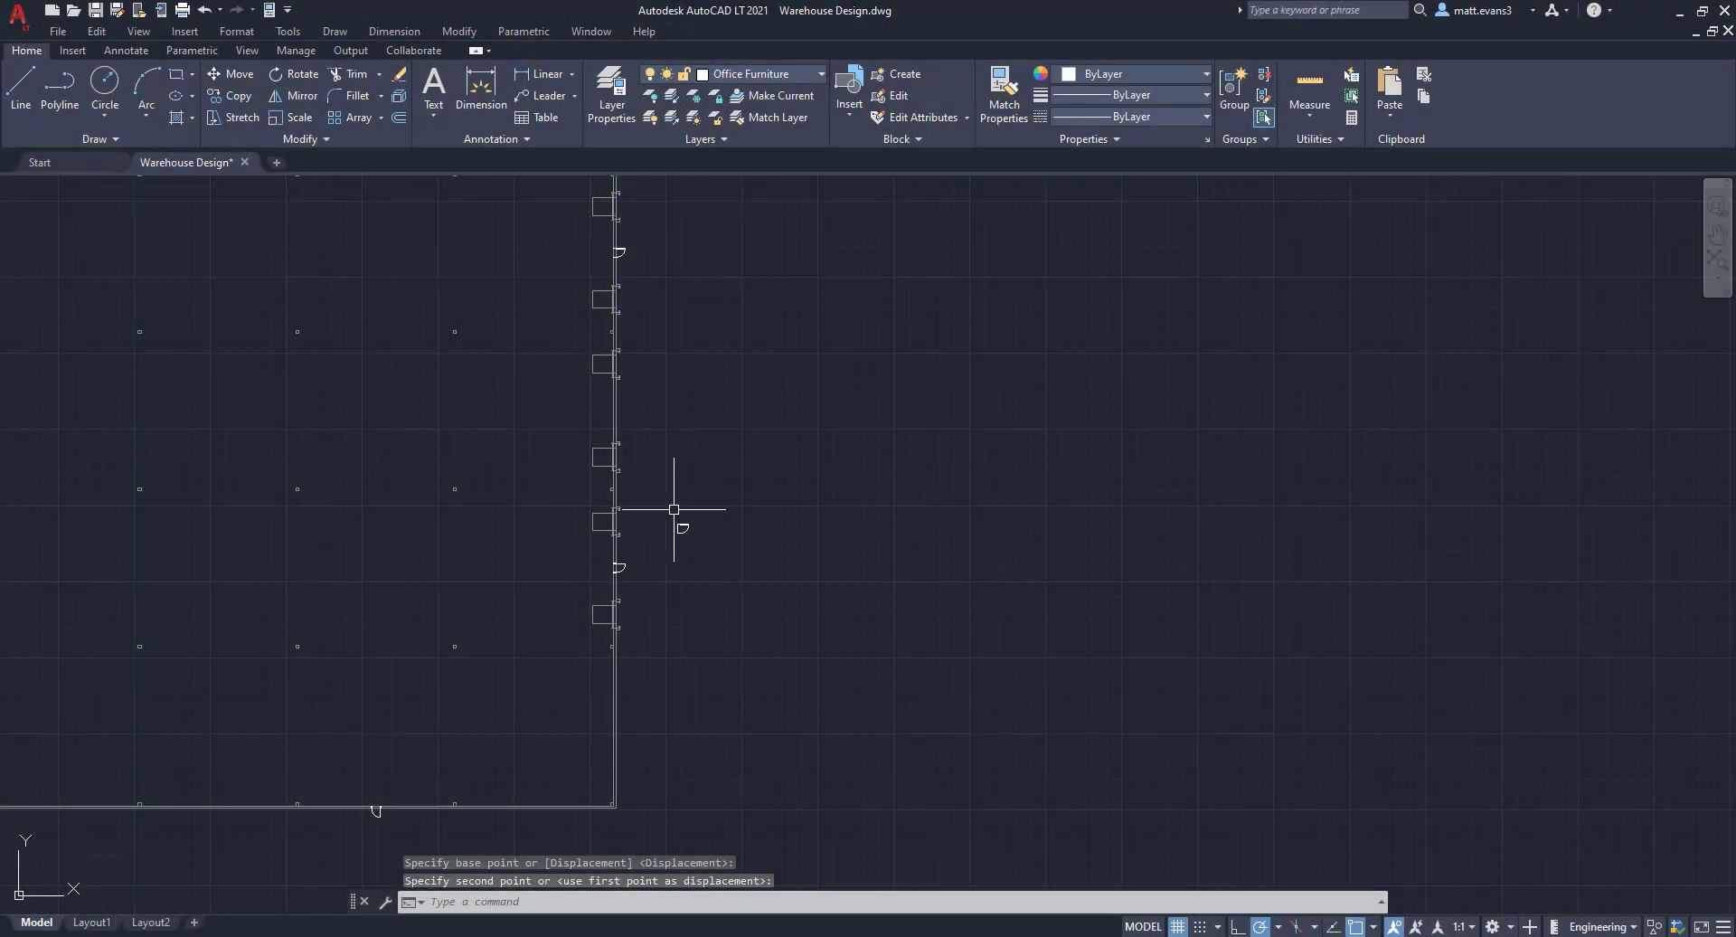
- Erase the spare door outside the warehouse's right wall
{"action": "left_click", "coordinate": [668, 505]}
{"action": "left_click", "coordinate": [749, 586]}
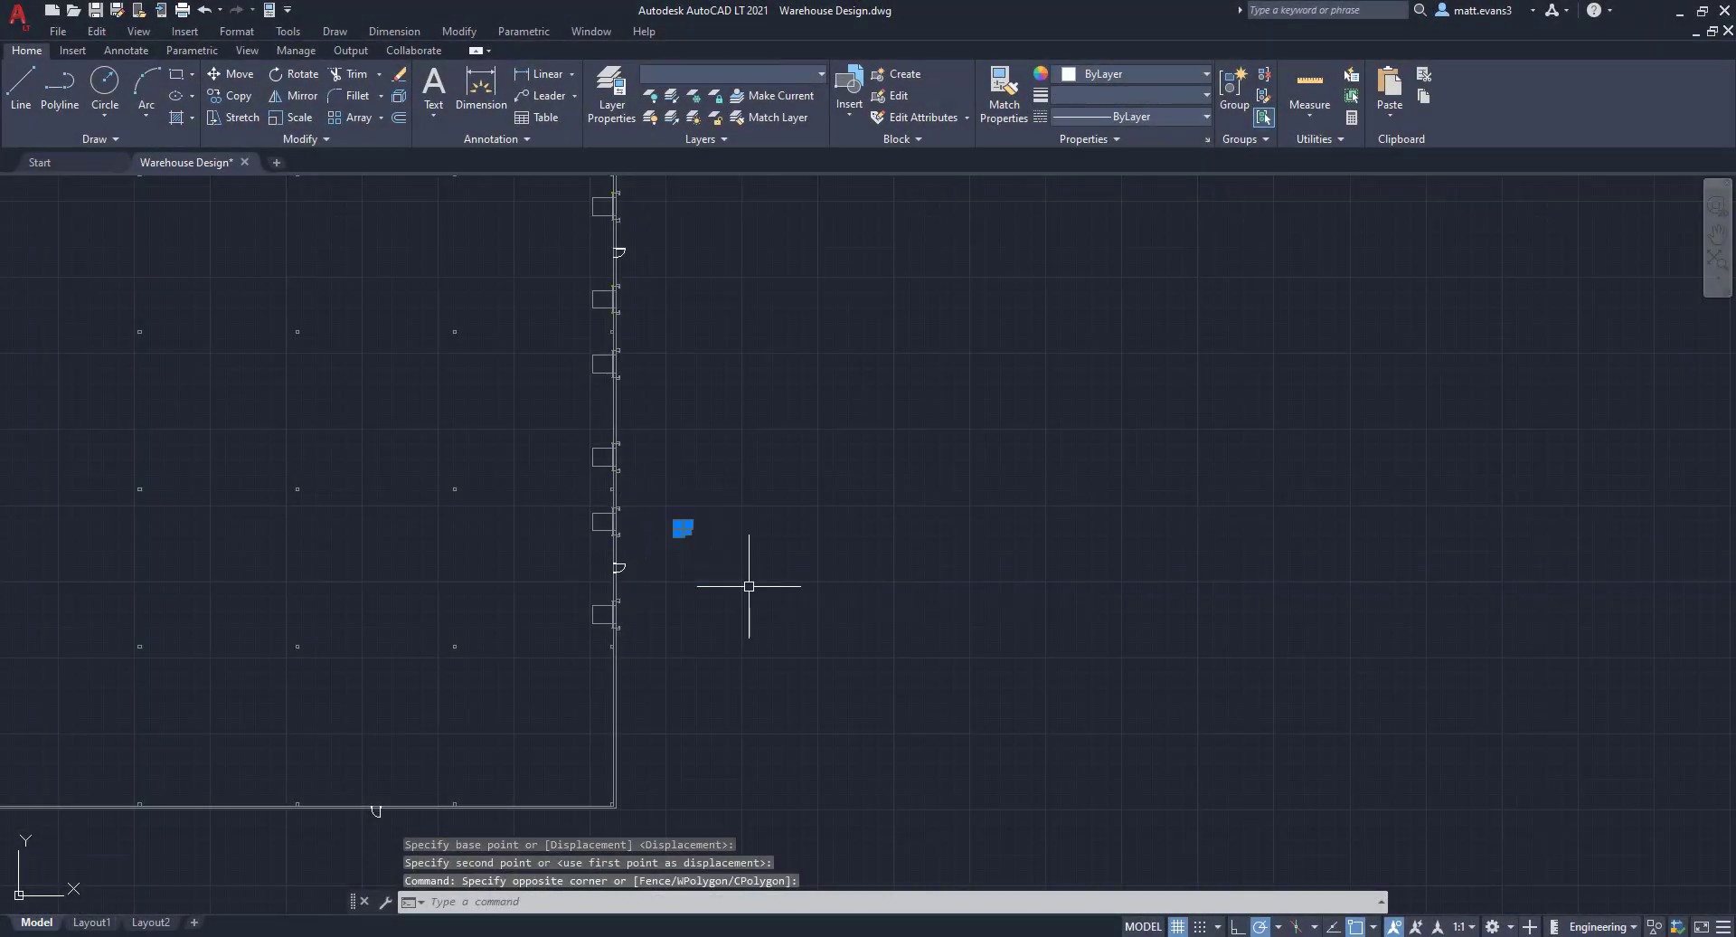
{"action": "key", "text": "Delete"}
- Erase the spare door below the warehouse's bottom wall
{"action": "scroll", "coordinate": [342, 777], "scroll_direction": "down", "scroll_amount": 4}
{"action": "middle_click_drag", "start_coordinate": [345, 745], "coordinate": [558, 565]}
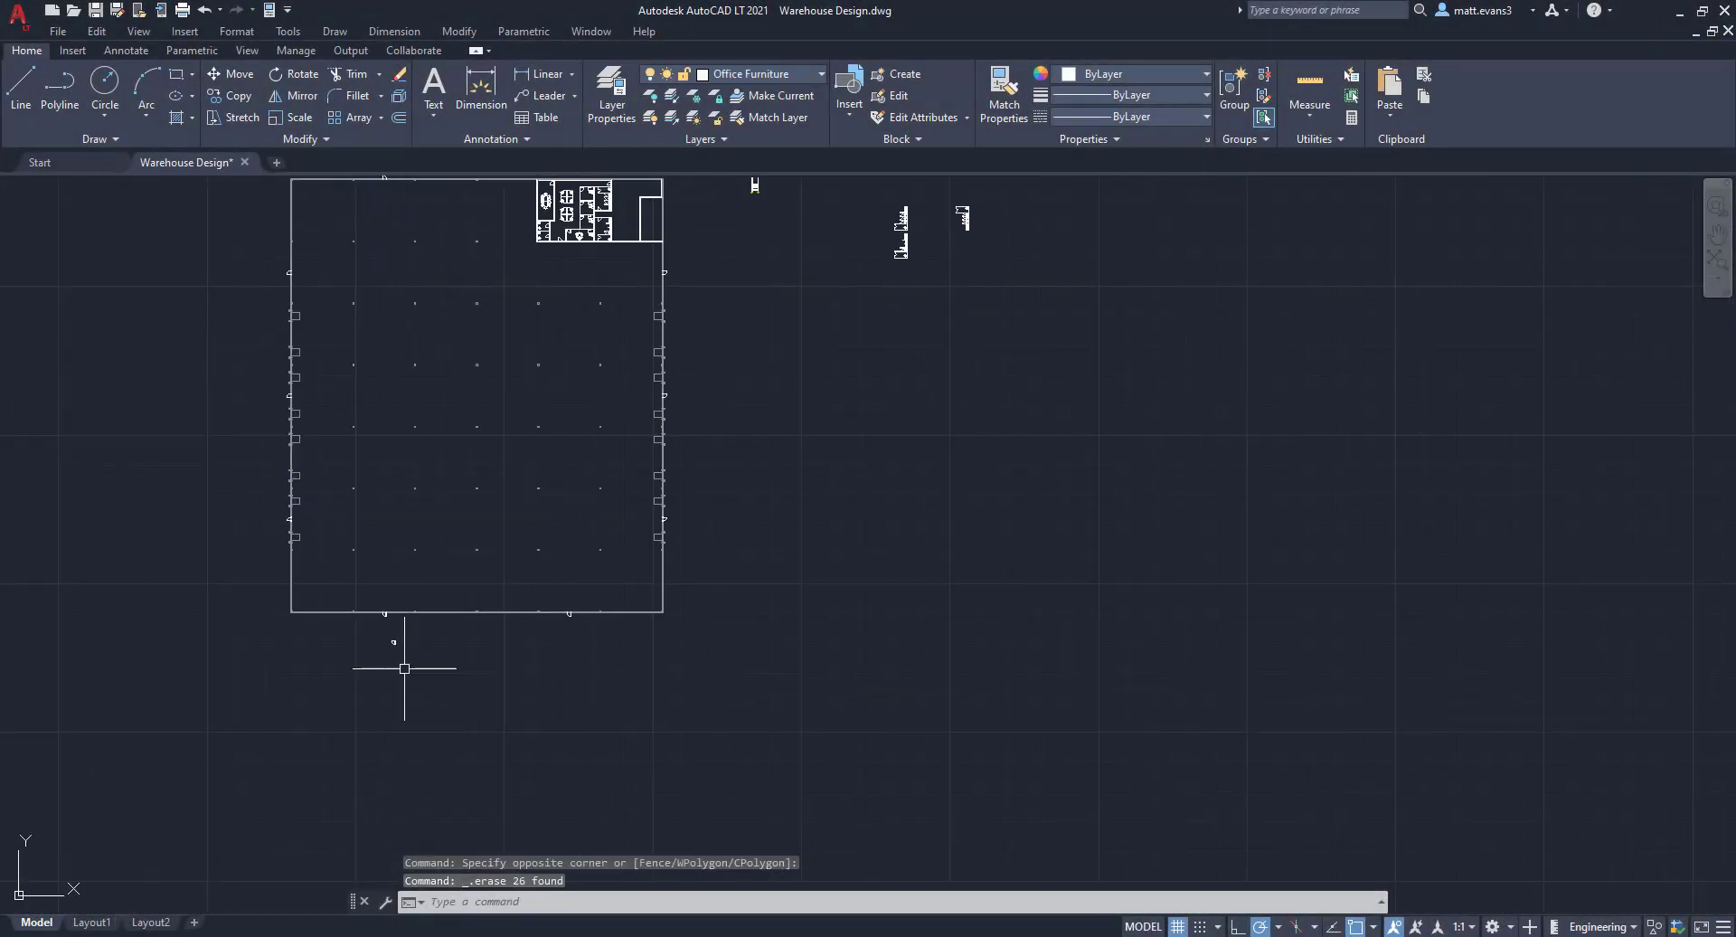
{"action": "left_click", "coordinate": [380, 634]}
{"action": "left_click", "coordinate": [432, 669]}
{"action": "key", "text": "Delete"}
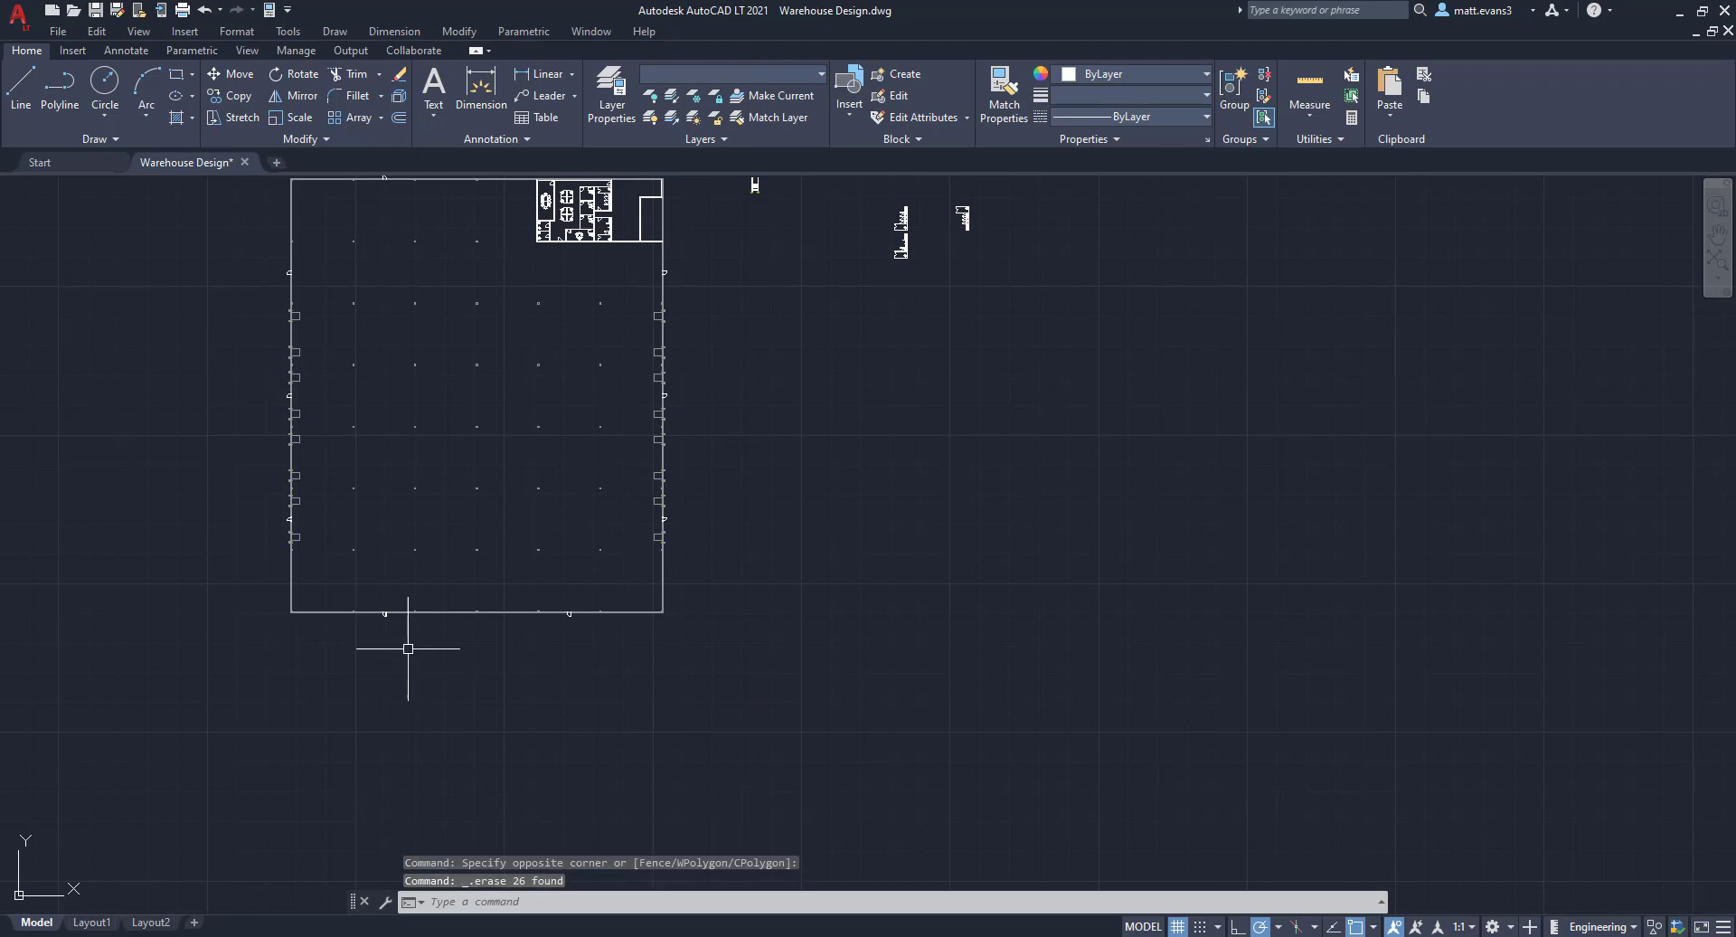
- Erase the spare door above the warehouse's top wall
{"action": "middle_click_drag", "start_coordinate": [367, 348], "coordinate": [385, 606]}
{"action": "scroll", "coordinate": [388, 419], "scroll_direction": "up", "scroll_amount": 5}
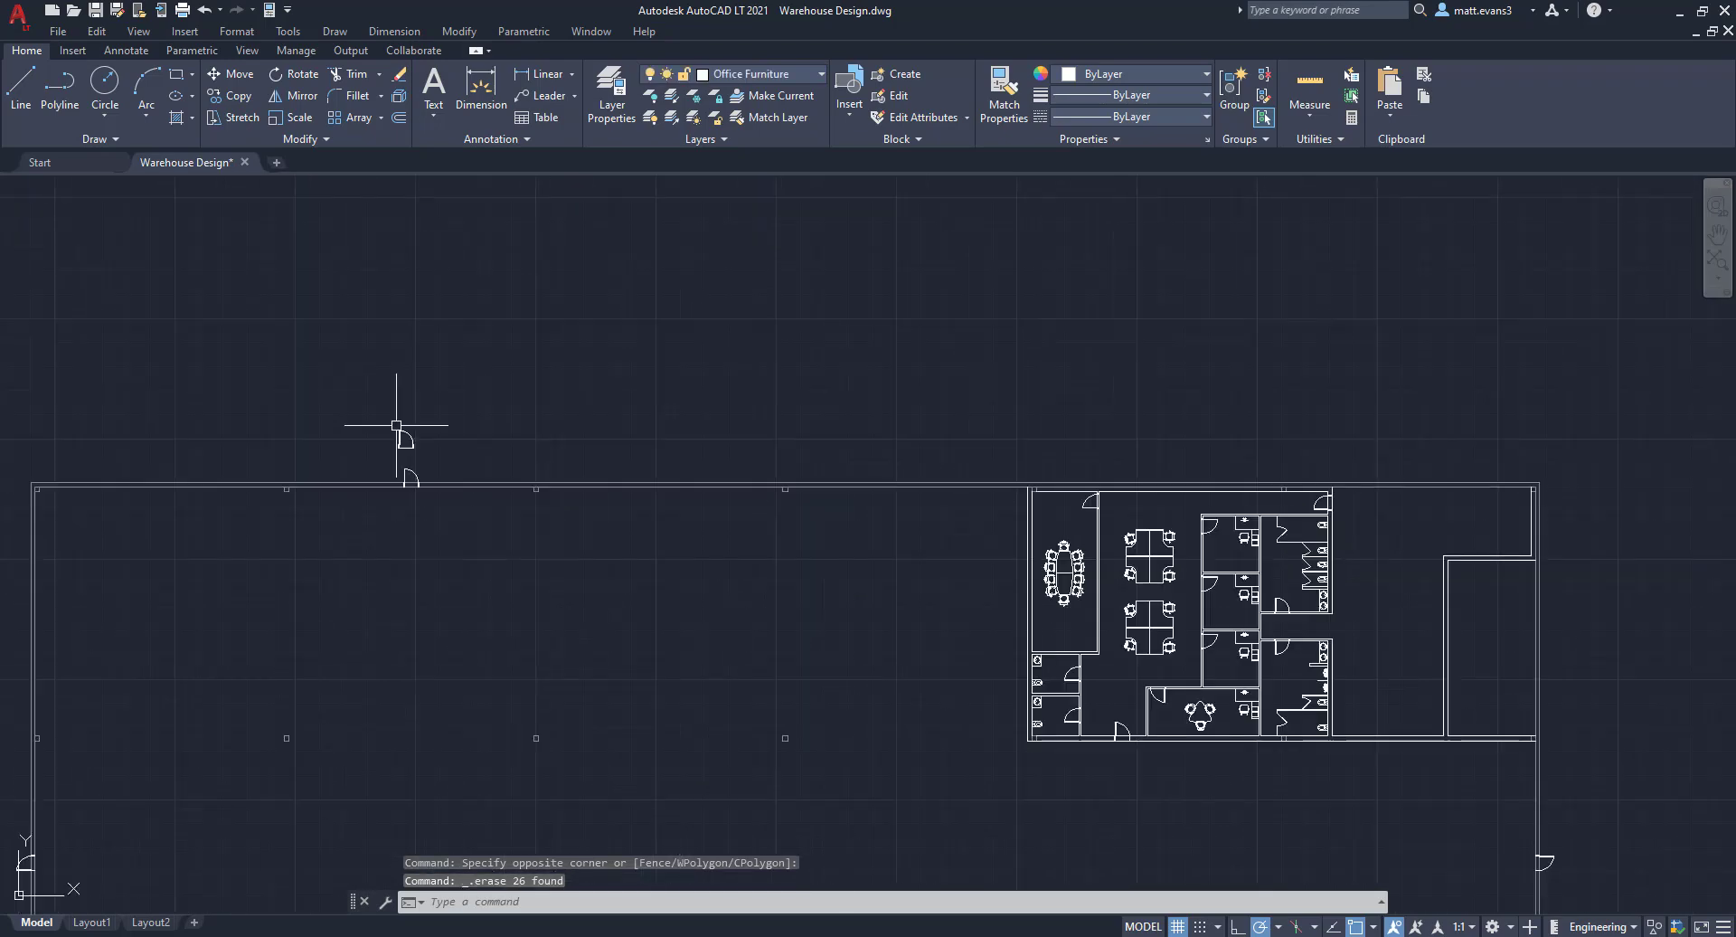
{"action": "left_click", "coordinate": [386, 402]}
{"action": "left_click", "coordinate": [453, 453]}
{"action": "key", "text": "Escape"}
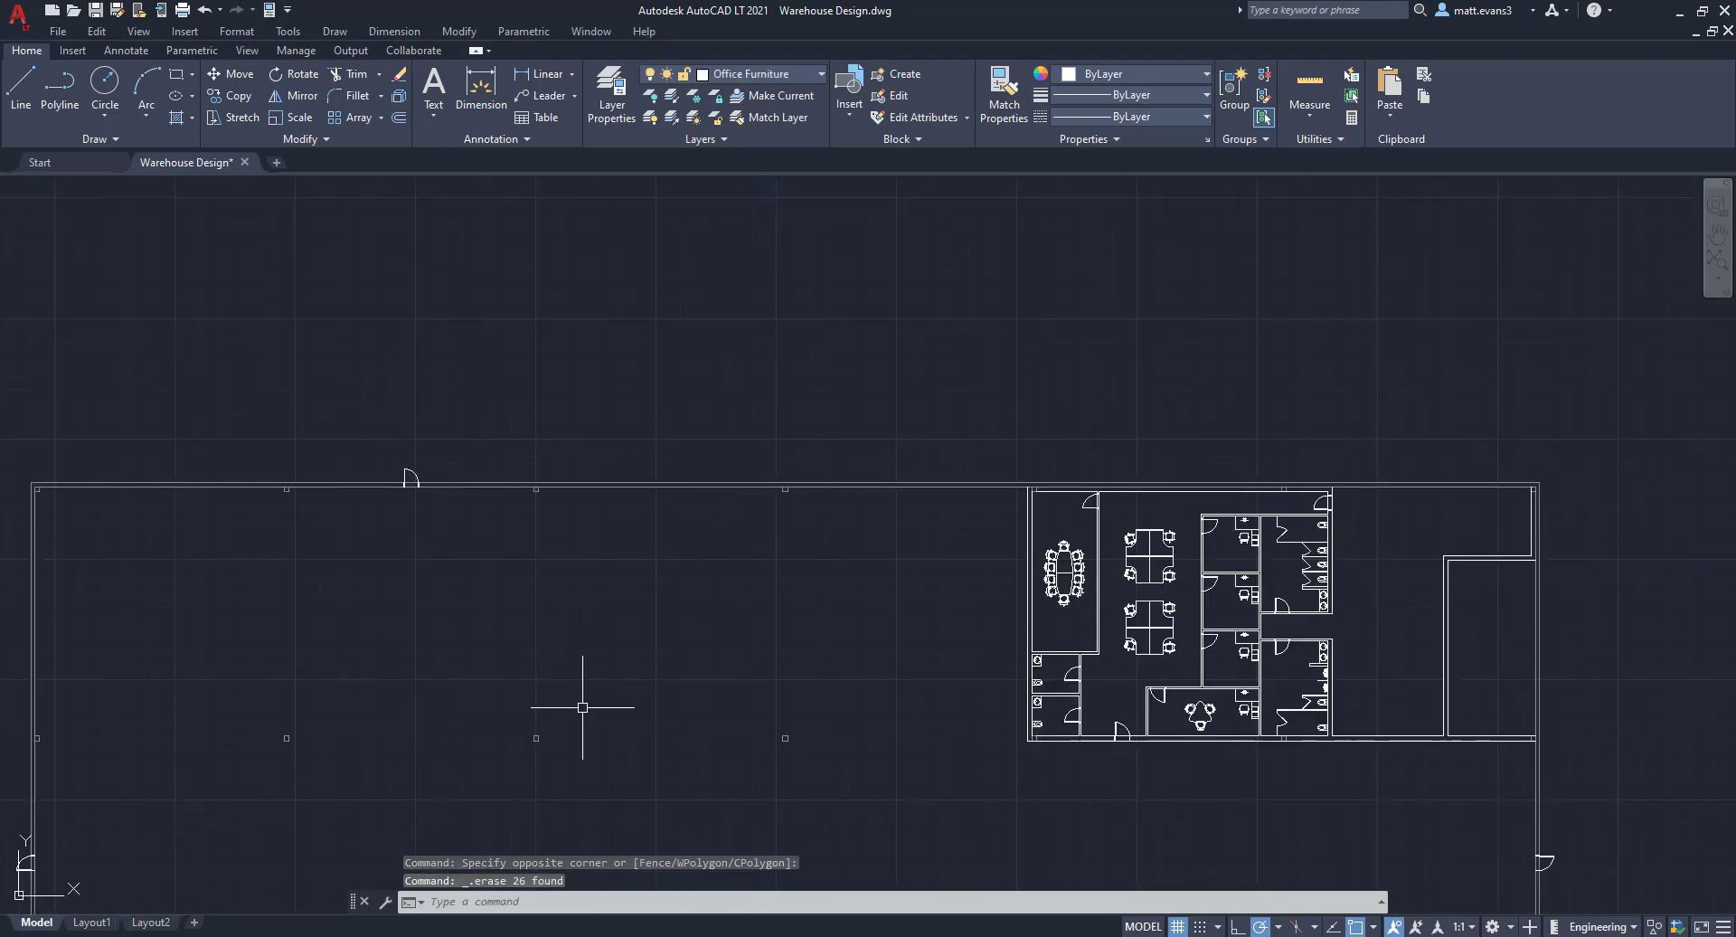
- Examine the whole warehouse plan, the loose staircase outside it and the right-wall door below the offices
{"action": "scroll", "coordinate": [580, 707], "scroll_direction": "down", "scroll_amount": 6}
{"action": "scroll", "coordinate": [581, 707], "scroll_direction": "up", "scroll_amount": 2}
{"action": "middle_click_drag", "start_coordinate": [581, 707], "coordinate": [523, 470]}
{"action": "scroll", "coordinate": [522, 470], "scroll_direction": "down", "scroll_amount": 2}
{"action": "middle_click_drag", "start_coordinate": [522, 470], "coordinate": [530, 377]}
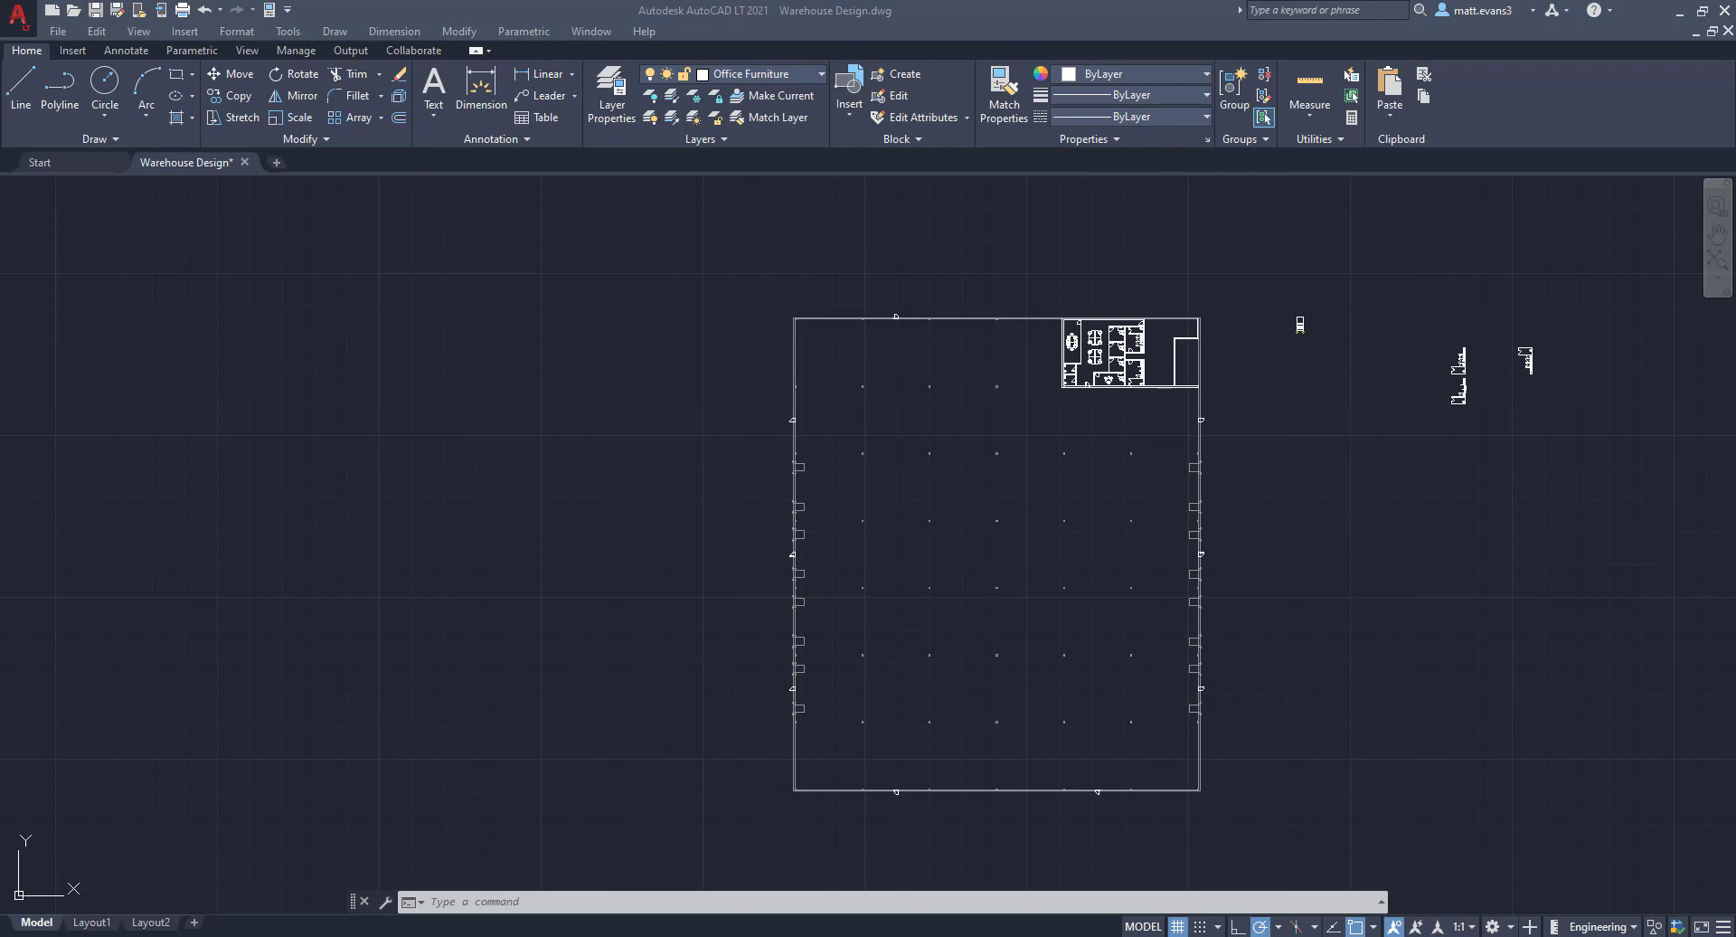
{"action": "scroll", "coordinate": [1293, 302], "scroll_direction": "up", "scroll_amount": 6}
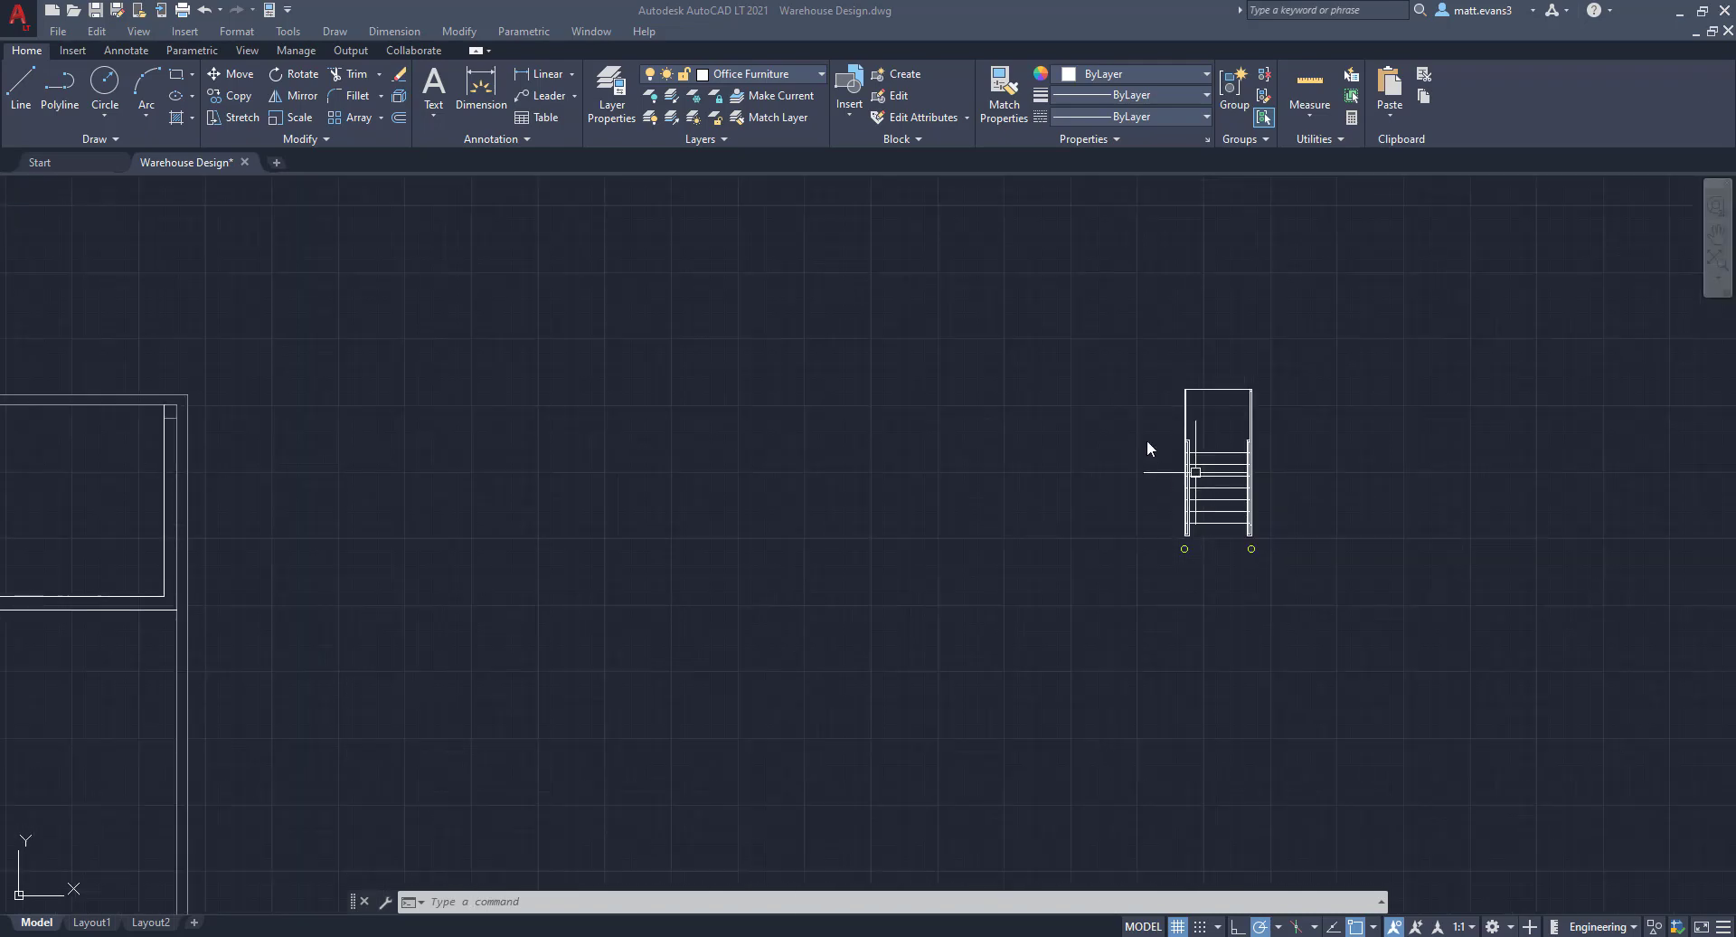
{"action": "scroll", "coordinate": [977, 506], "scroll_direction": "down", "scroll_amount": 6}
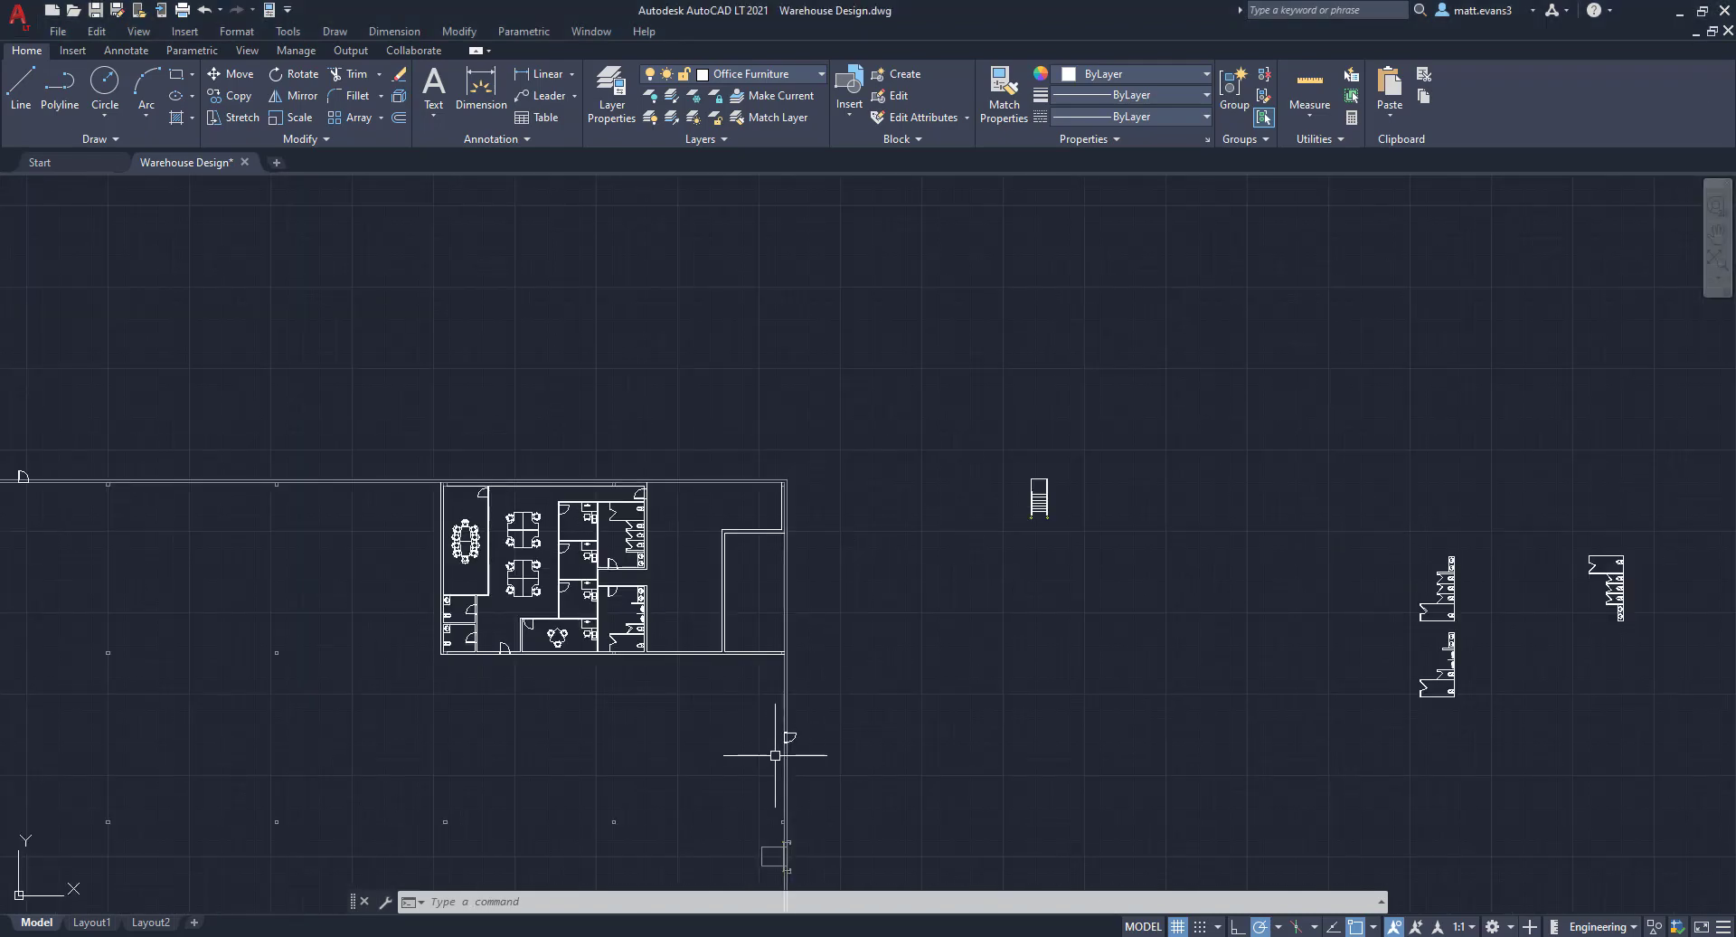
{"action": "scroll", "coordinate": [802, 741], "scroll_direction": "up", "scroll_amount": 10}
{"action": "scroll", "coordinate": [805, 743], "scroll_direction": "up", "scroll_amount": 2}
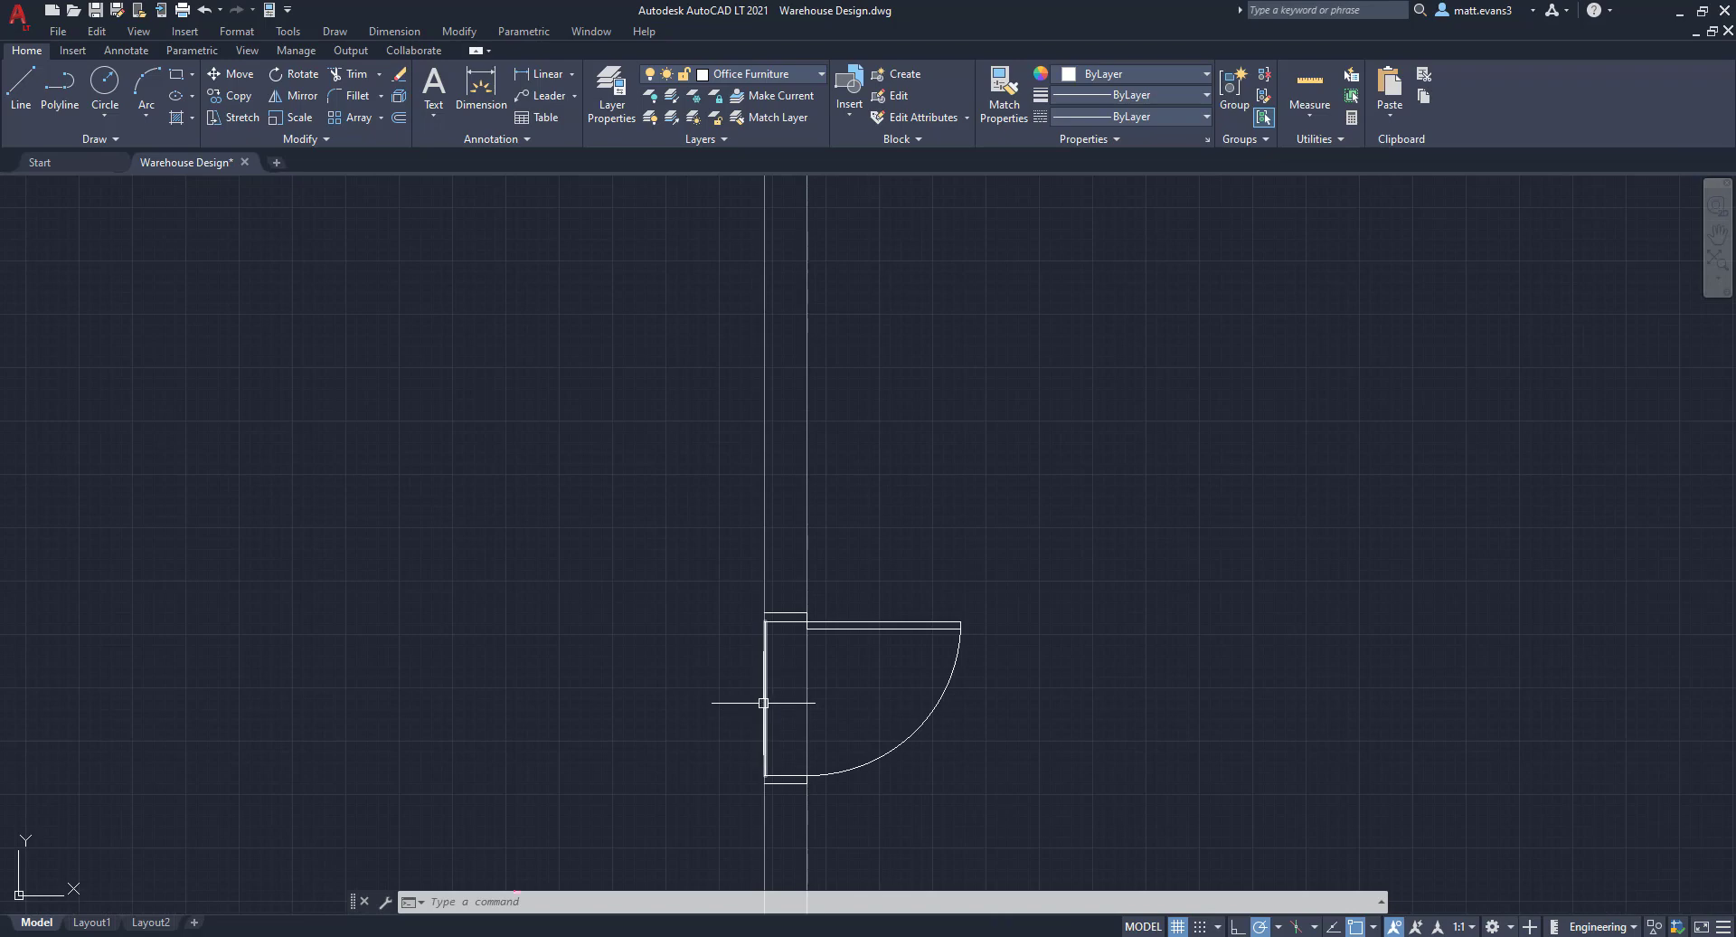
{"action": "scroll", "coordinate": [767, 722], "scroll_direction": "up", "scroll_amount": 2}
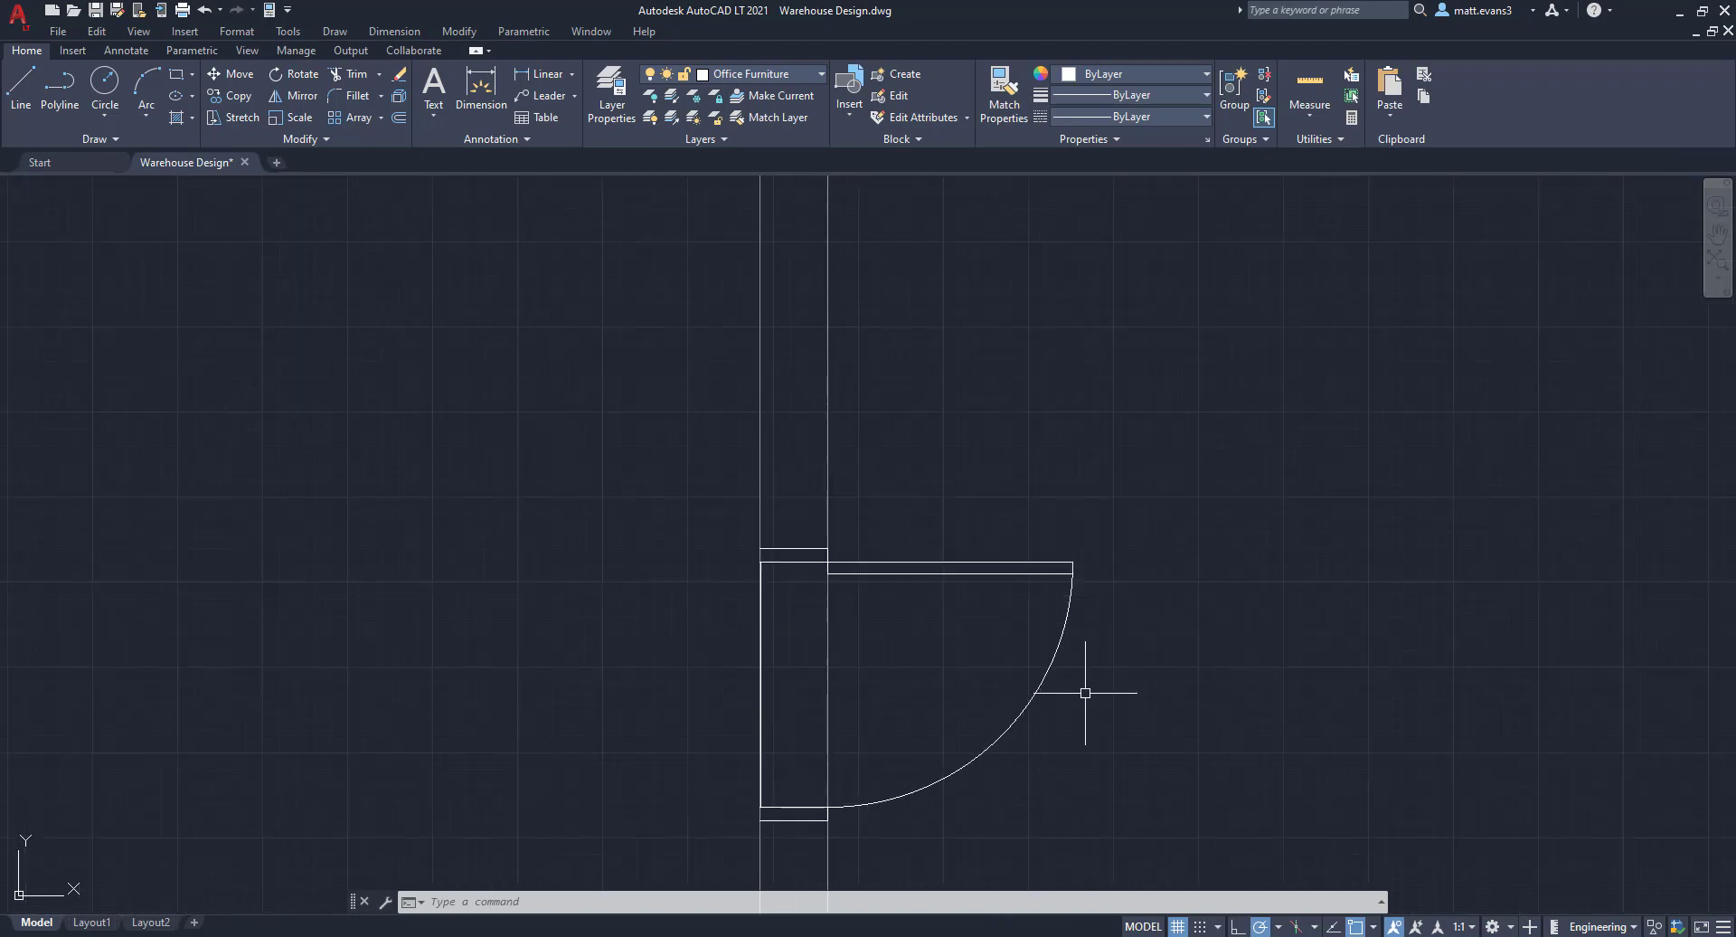
- Rotate the loose staircase outside the right wall by 90° so its landing end faces the warehouse
{"action": "scroll", "coordinate": [1085, 693], "scroll_direction": "down", "scroll_amount": 5}
{"action": "scroll", "coordinate": [1284, 736], "scroll_direction": "down", "scroll_amount": 2}
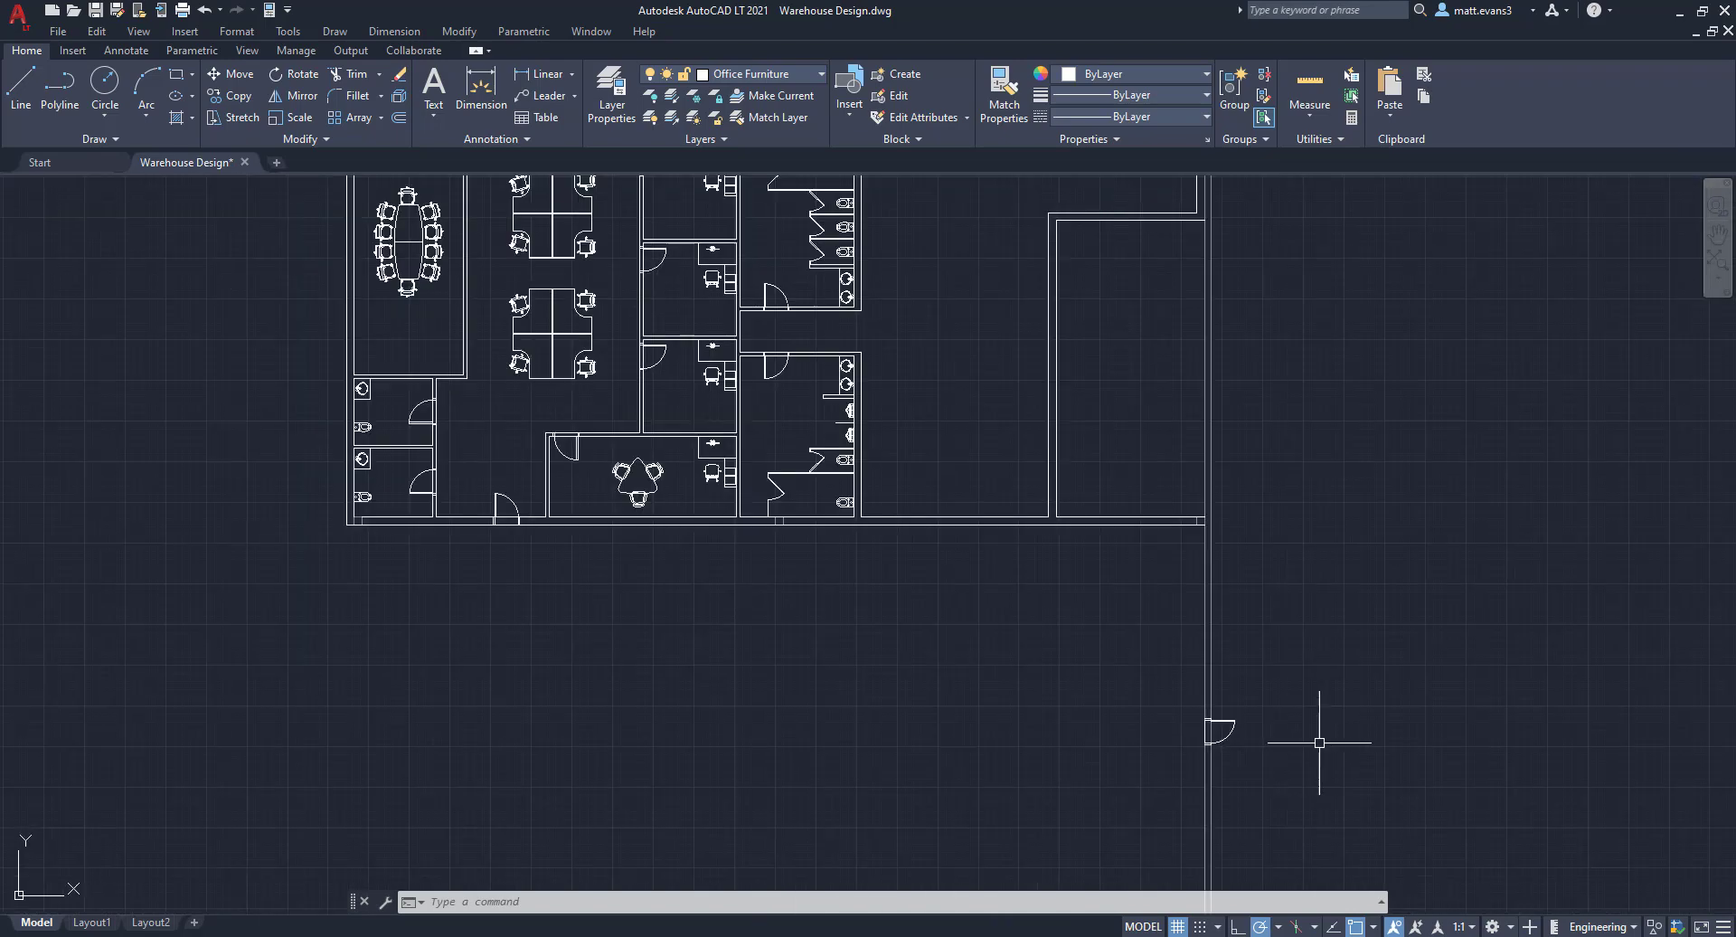
{"action": "scroll", "coordinate": [1438, 710], "scroll_direction": "down", "scroll_amount": 1}
{"action": "middle_click_drag", "start_coordinate": [1530, 666], "coordinate": [1260, 620]}
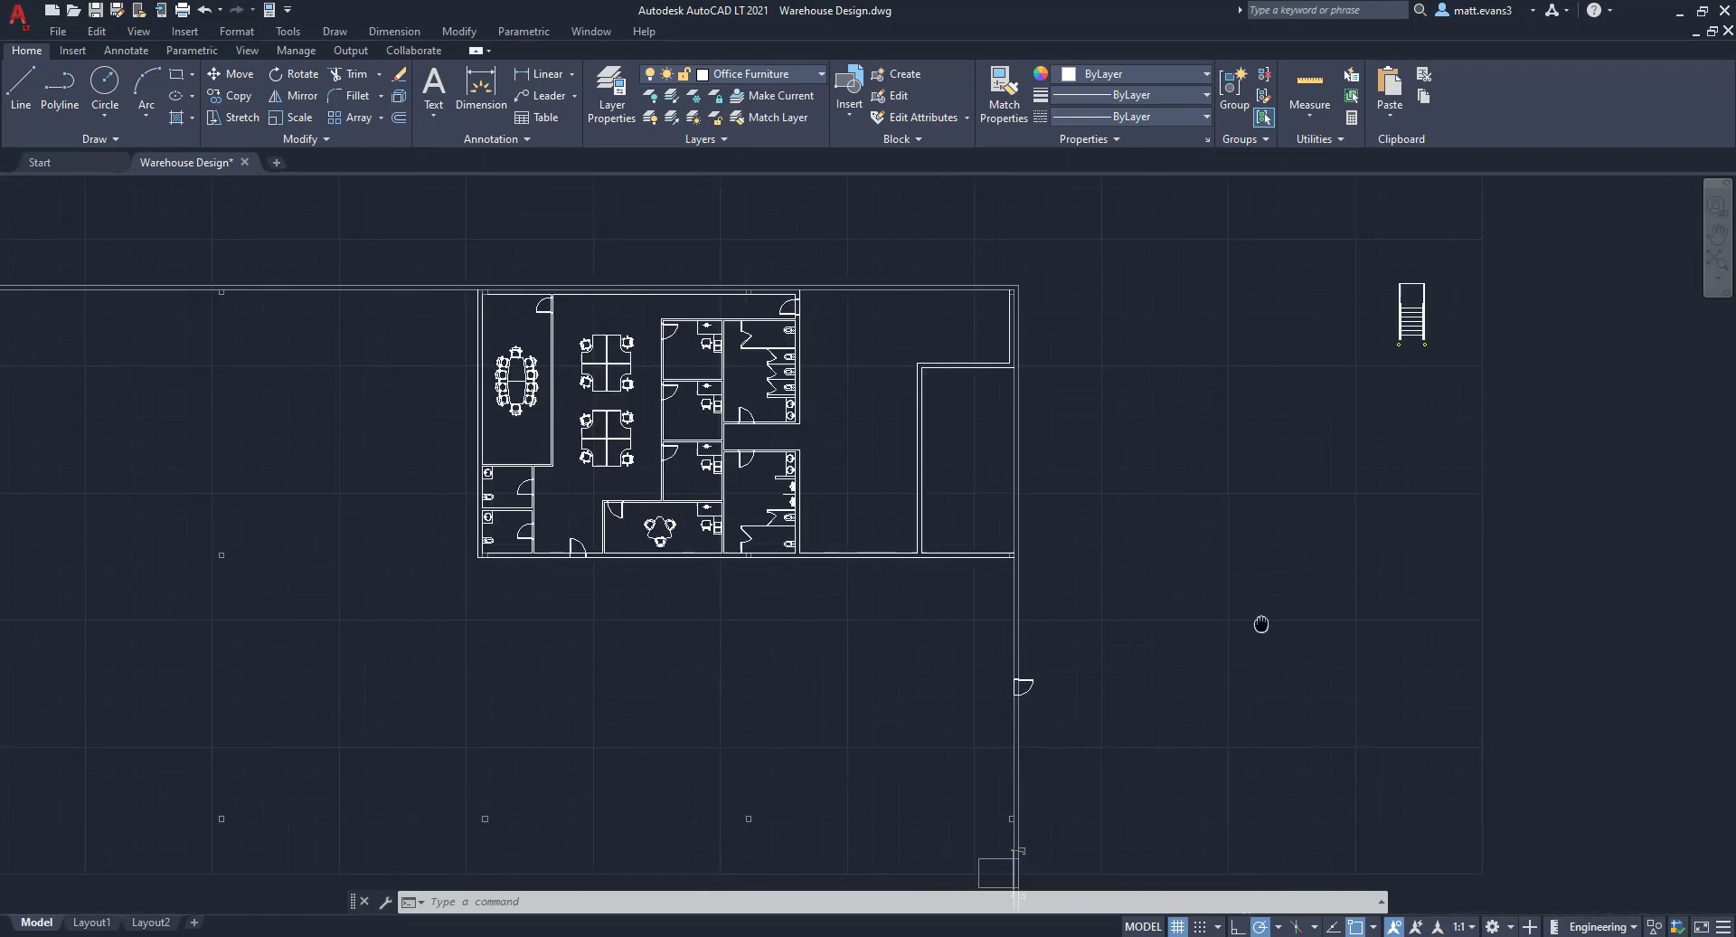
{"action": "scroll", "coordinate": [1236, 622], "scroll_direction": "down", "scroll_amount": 2}
{"action": "scroll", "coordinate": [1339, 421], "scroll_direction": "up", "scroll_amount": 3}
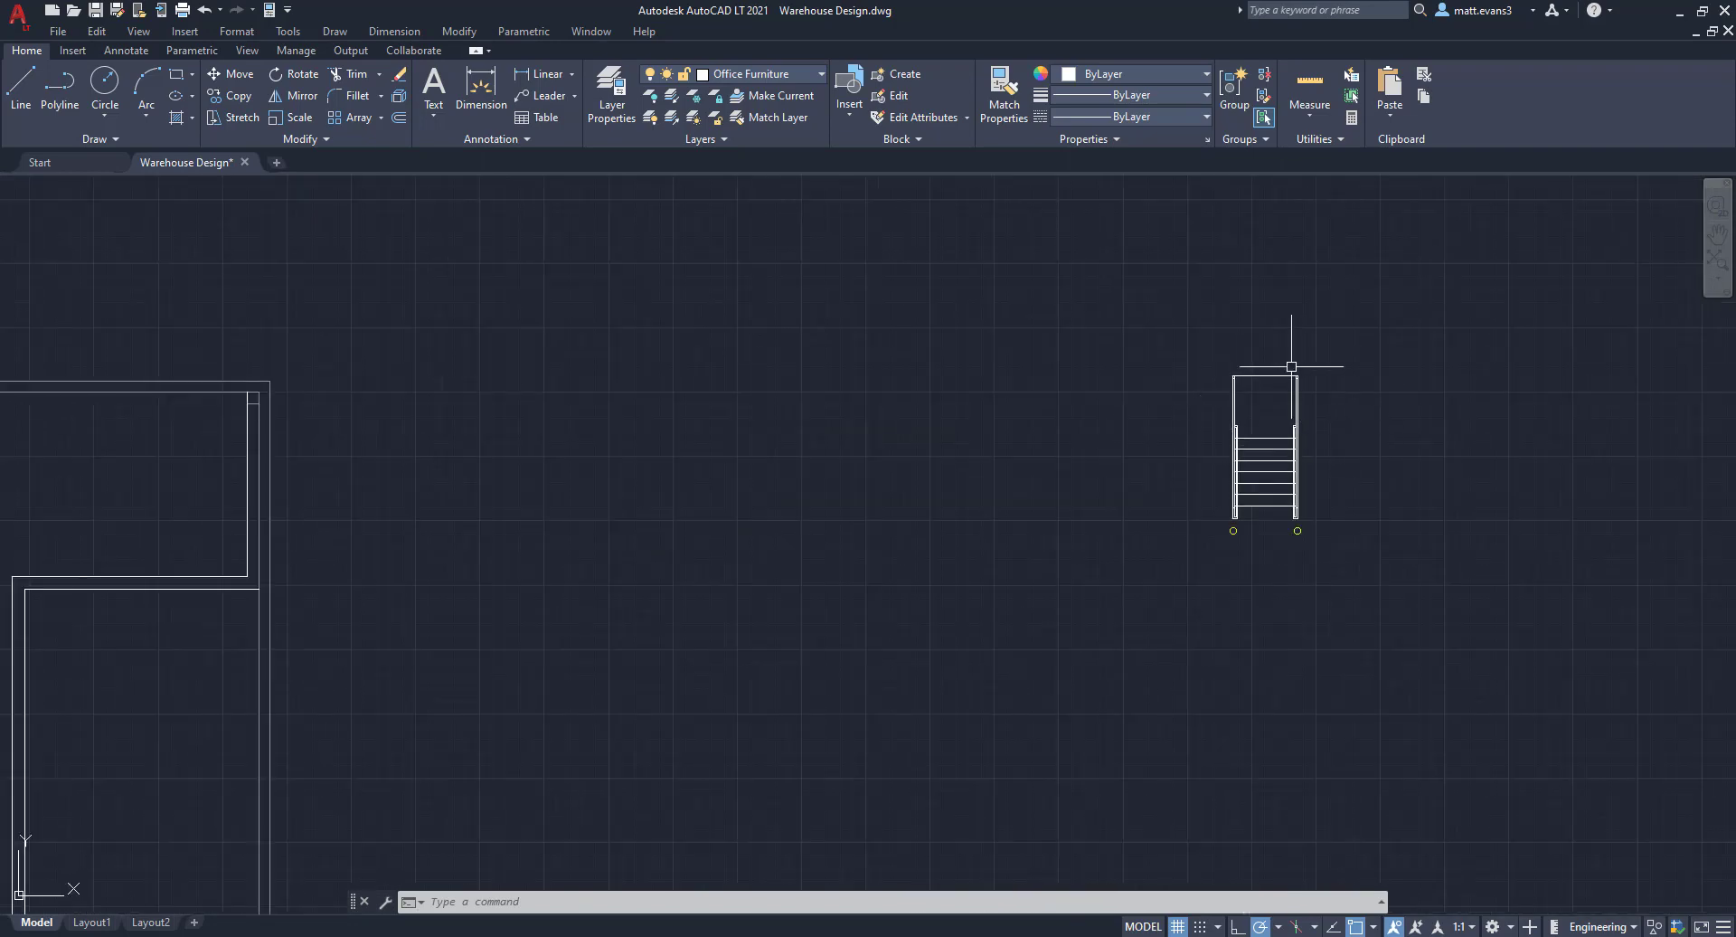
{"action": "left_click", "coordinate": [1166, 309]}
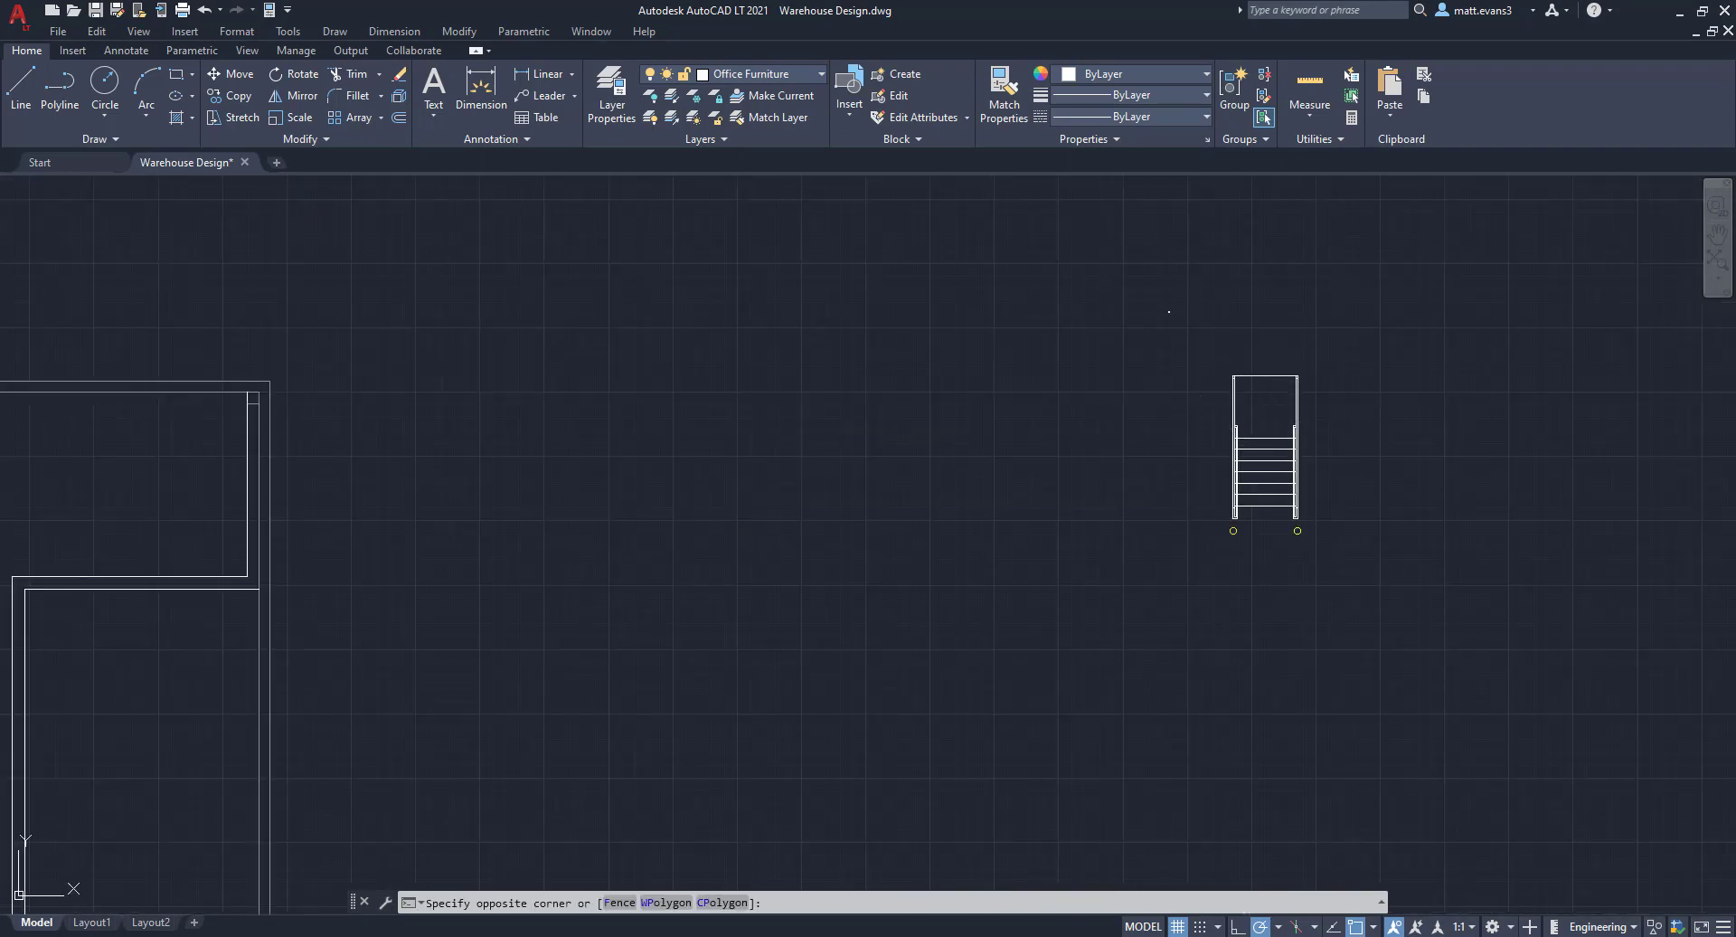
{"action": "left_click", "coordinate": [1418, 616]}
{"action": "right_click", "coordinate": [1381, 432]}
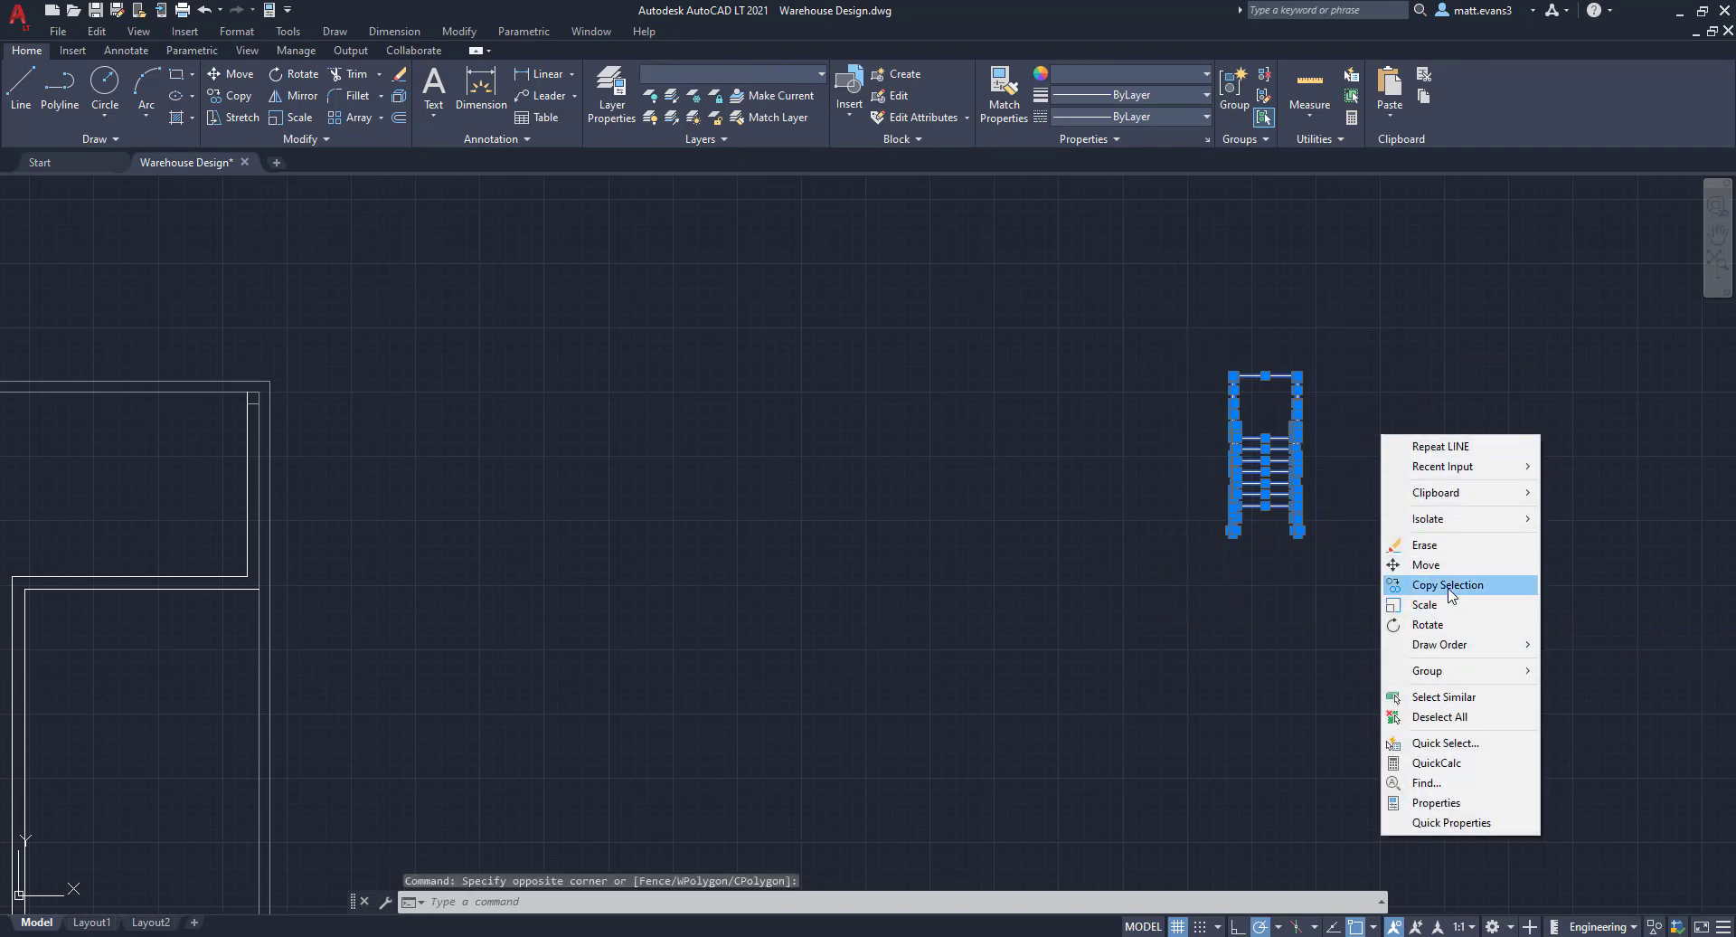
{"action": "left_click", "coordinate": [1446, 626]}
{"action": "left_click", "coordinate": [1365, 511]}
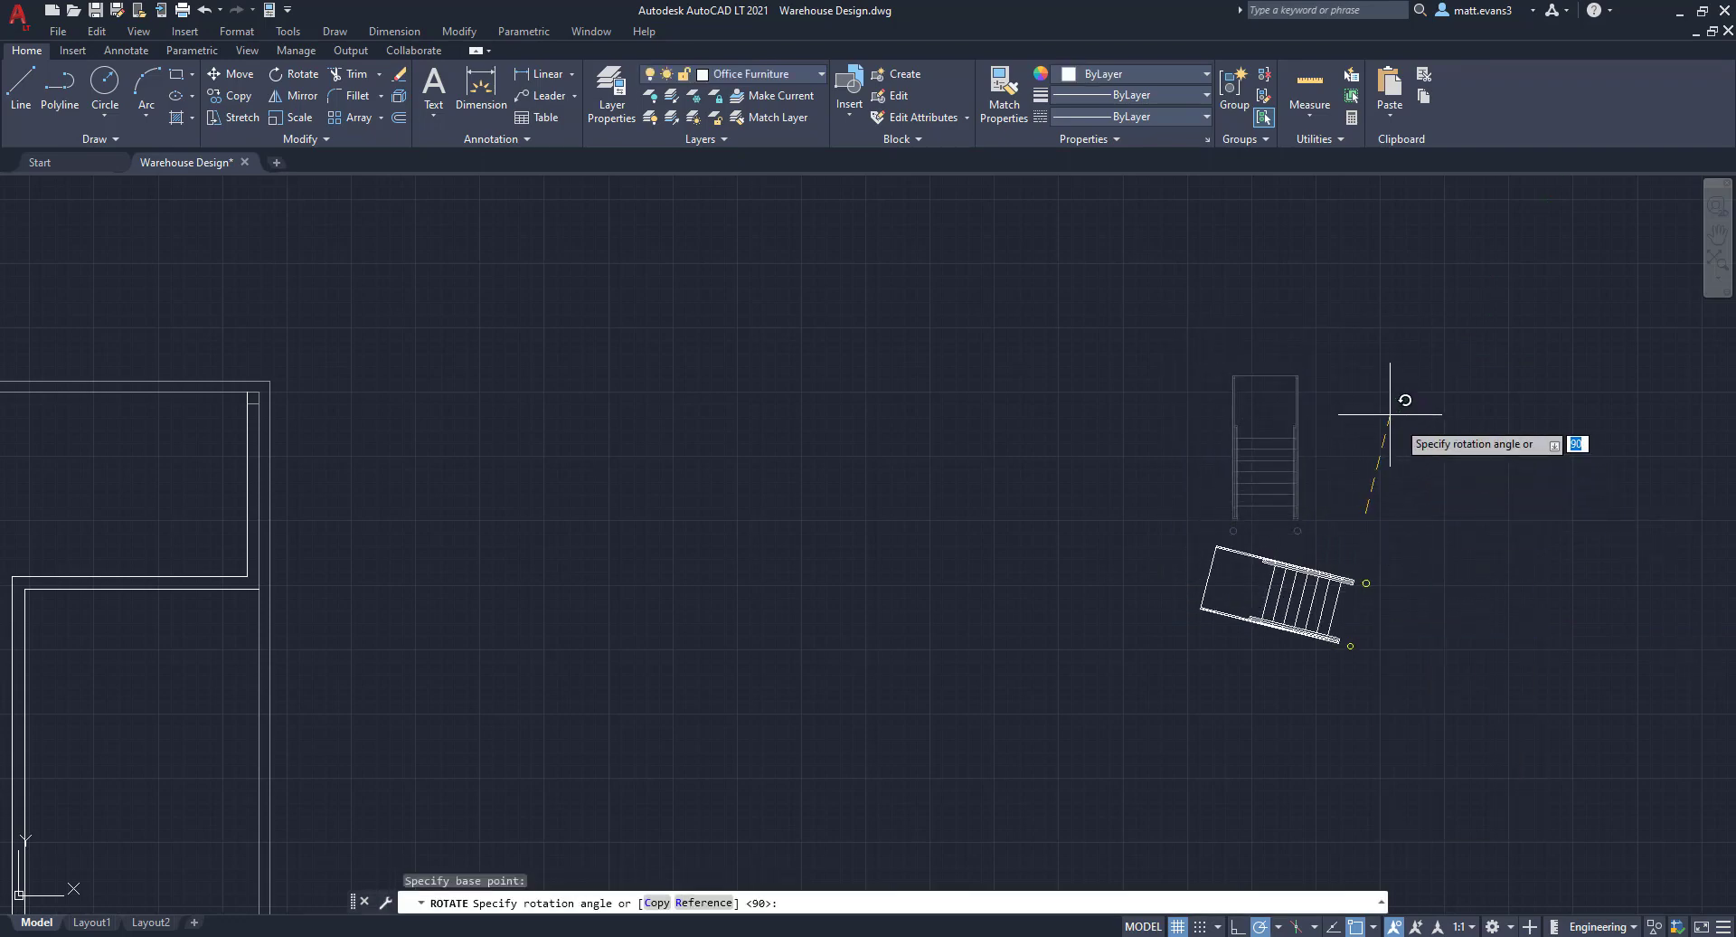
{"action": "left_click", "coordinate": [1359, 398]}
- Copy the rotated staircase from its landing edge's midpoint to the right-wall door below the offices, with the landing around the door
{"action": "left_click", "coordinate": [1151, 503]}
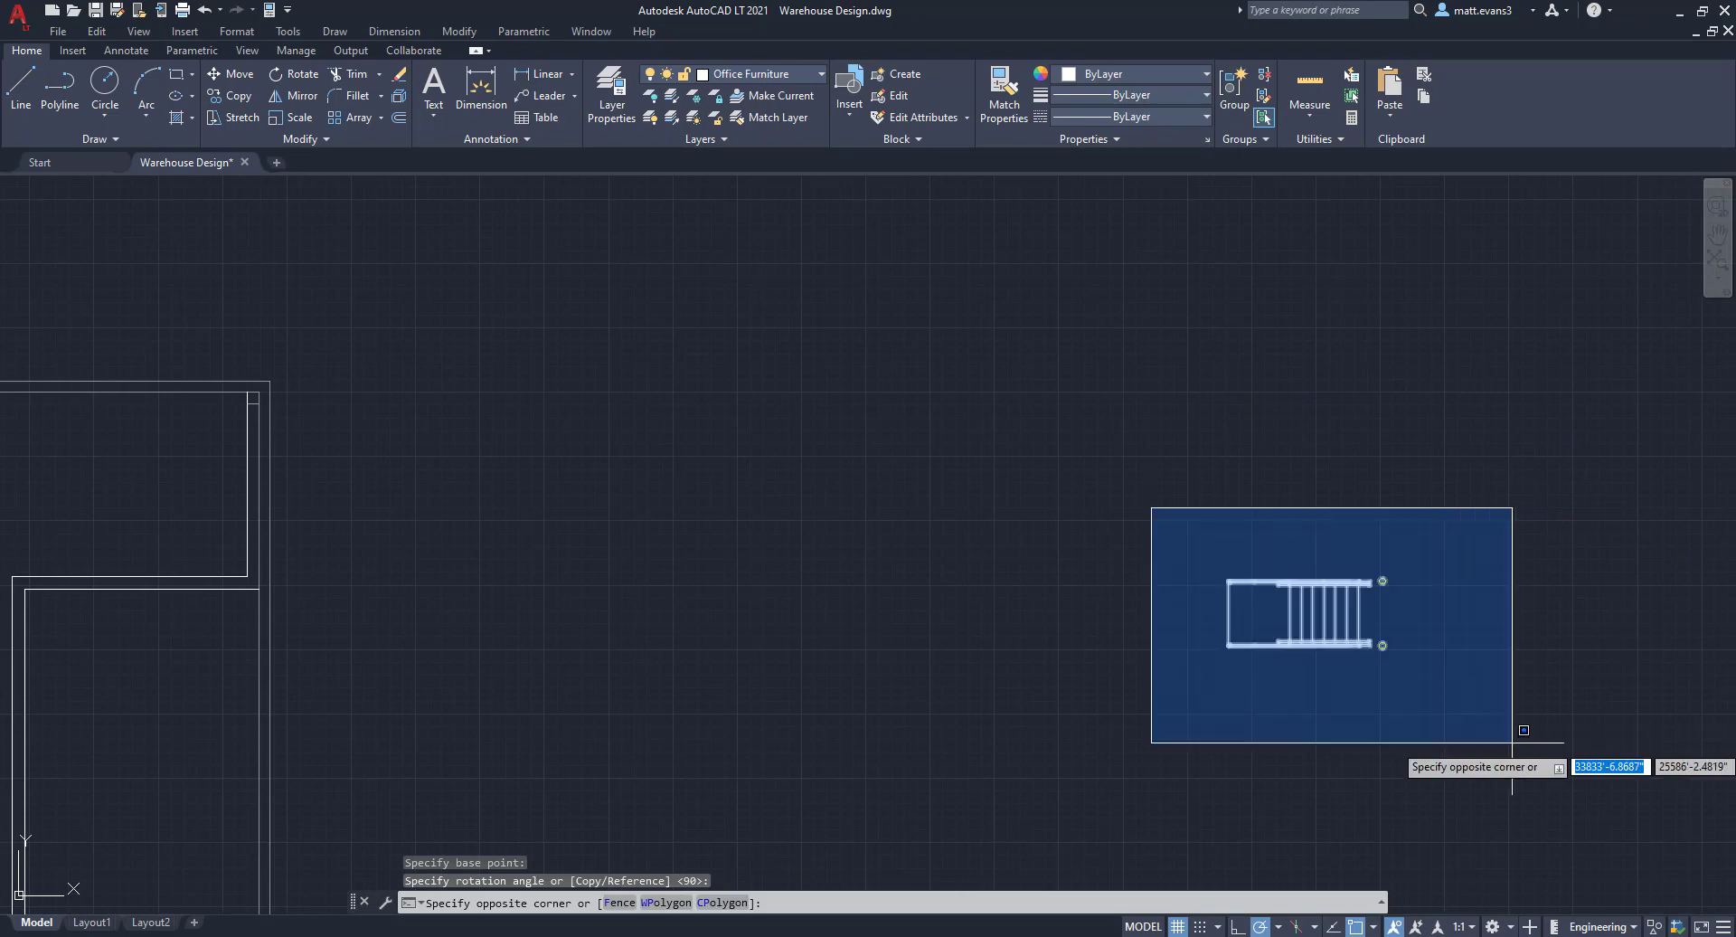
{"action": "left_click", "coordinate": [1521, 726]}
{"action": "right_click", "coordinate": [1474, 618]}
{"action": "left_click", "coordinate": [1538, 372]}
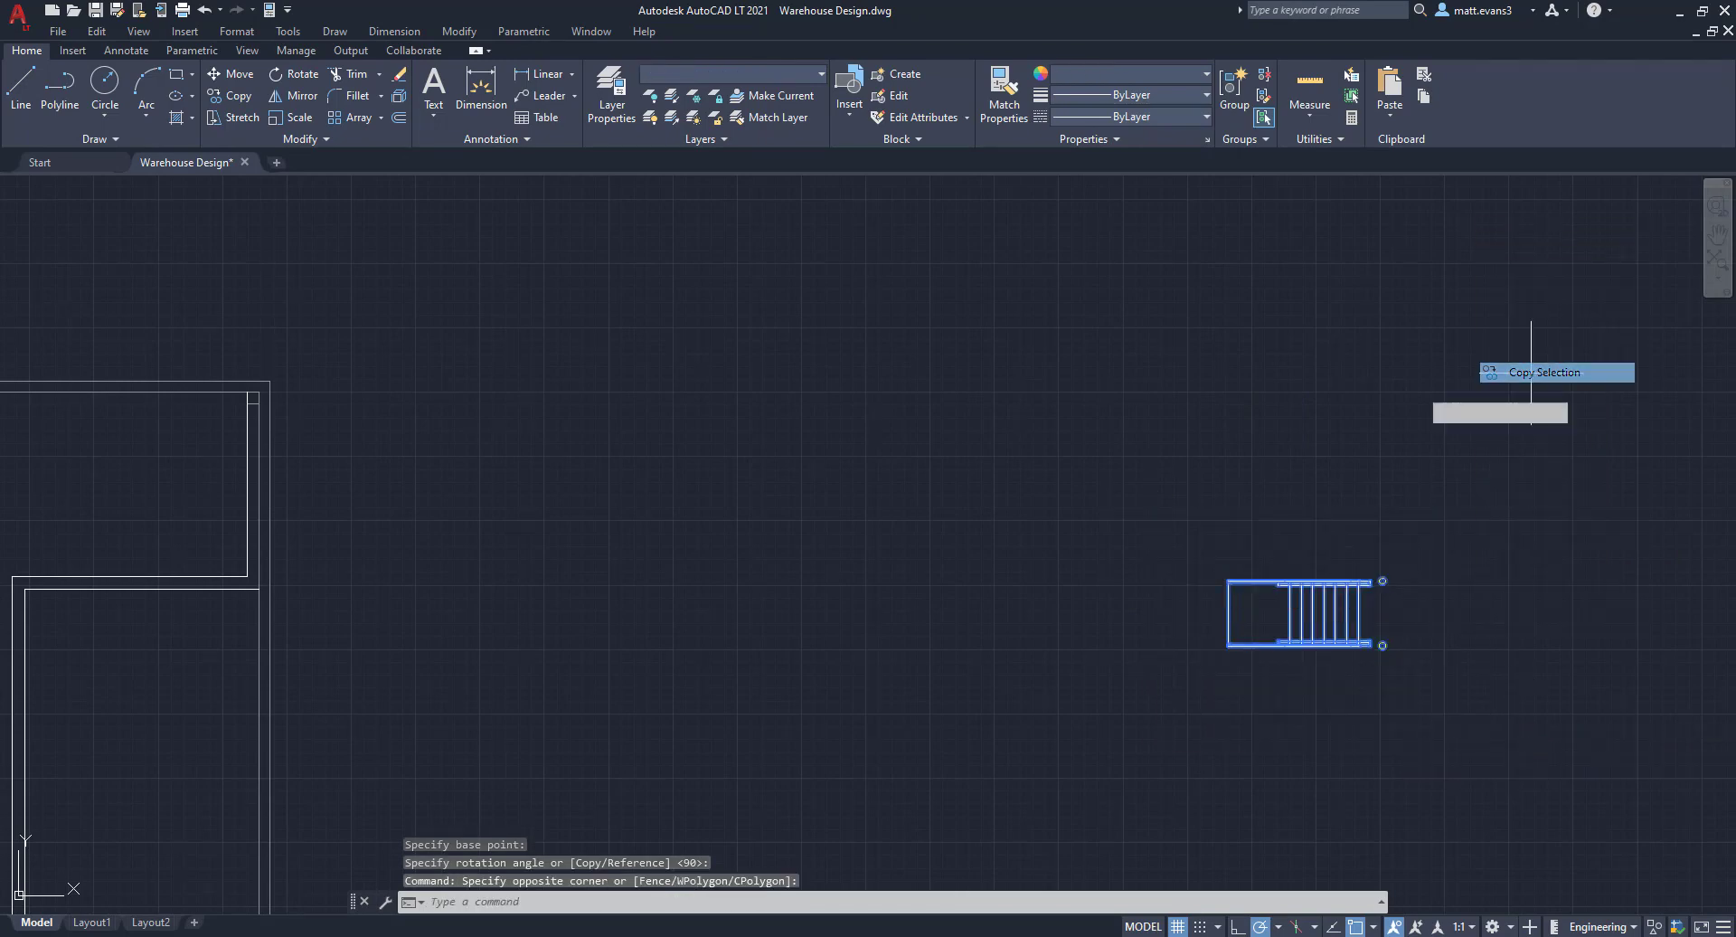
{"action": "left_click", "coordinate": [1227, 612]}
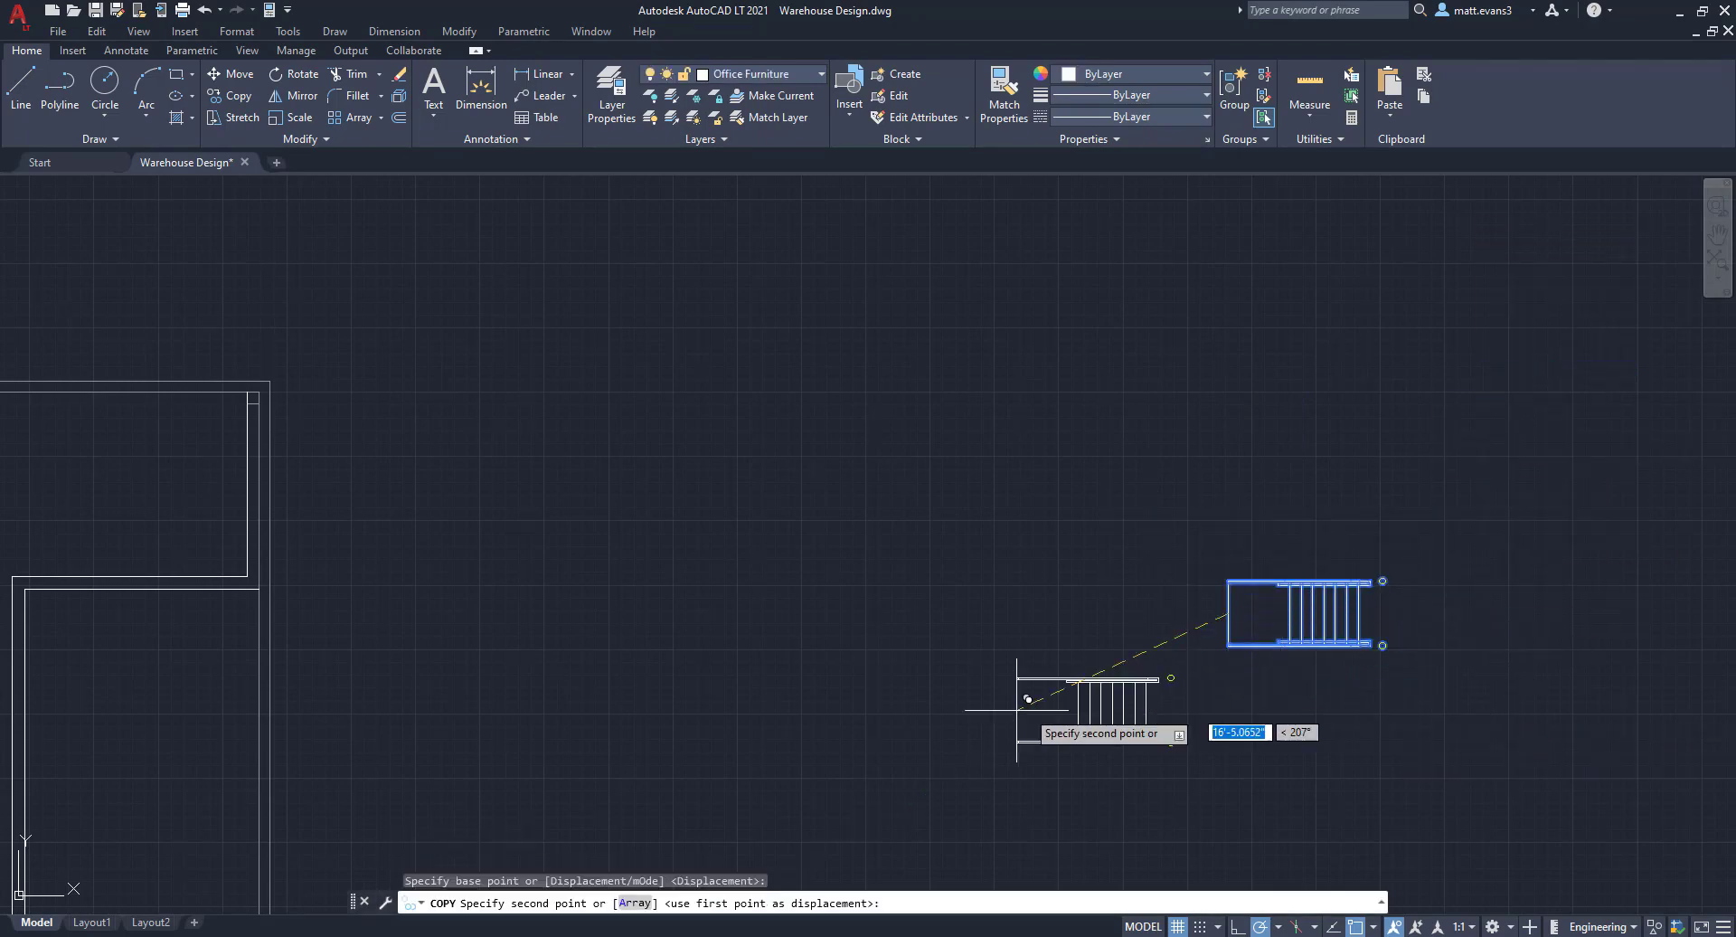
{"action": "scroll", "coordinate": [1040, 705], "scroll_direction": "down", "scroll_amount": 5}
{"action": "scroll", "coordinate": [893, 841], "scroll_direction": "up", "scroll_amount": 3}
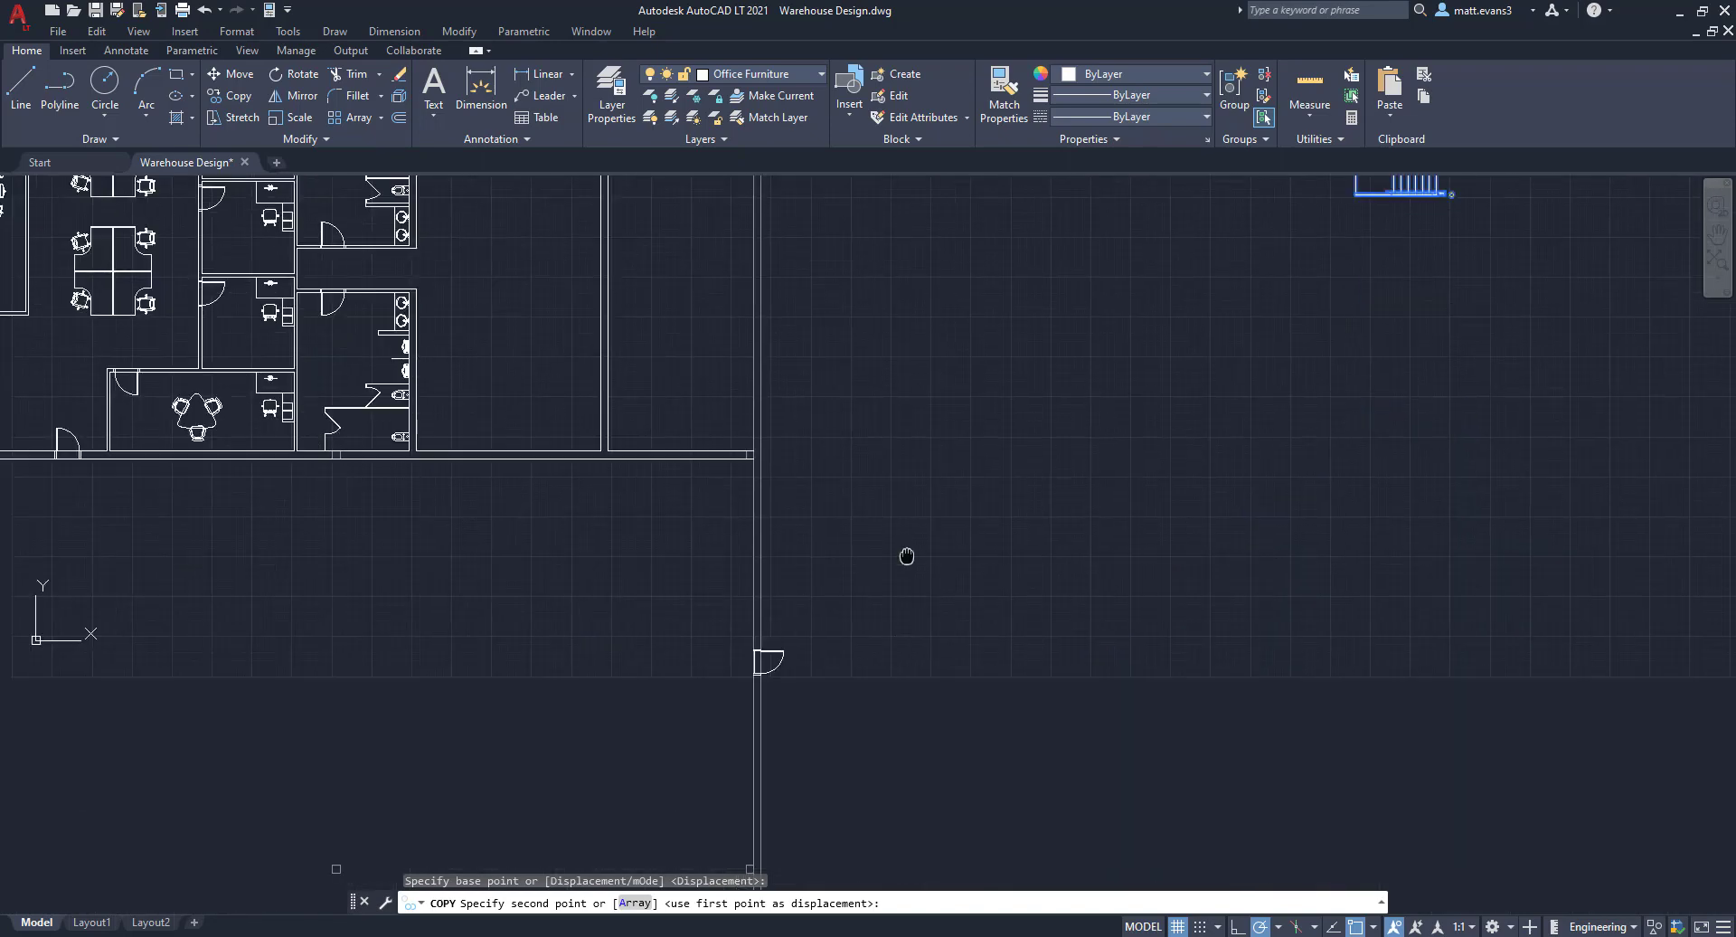
{"action": "scroll", "coordinate": [791, 601], "scroll_direction": "up", "scroll_amount": 4}
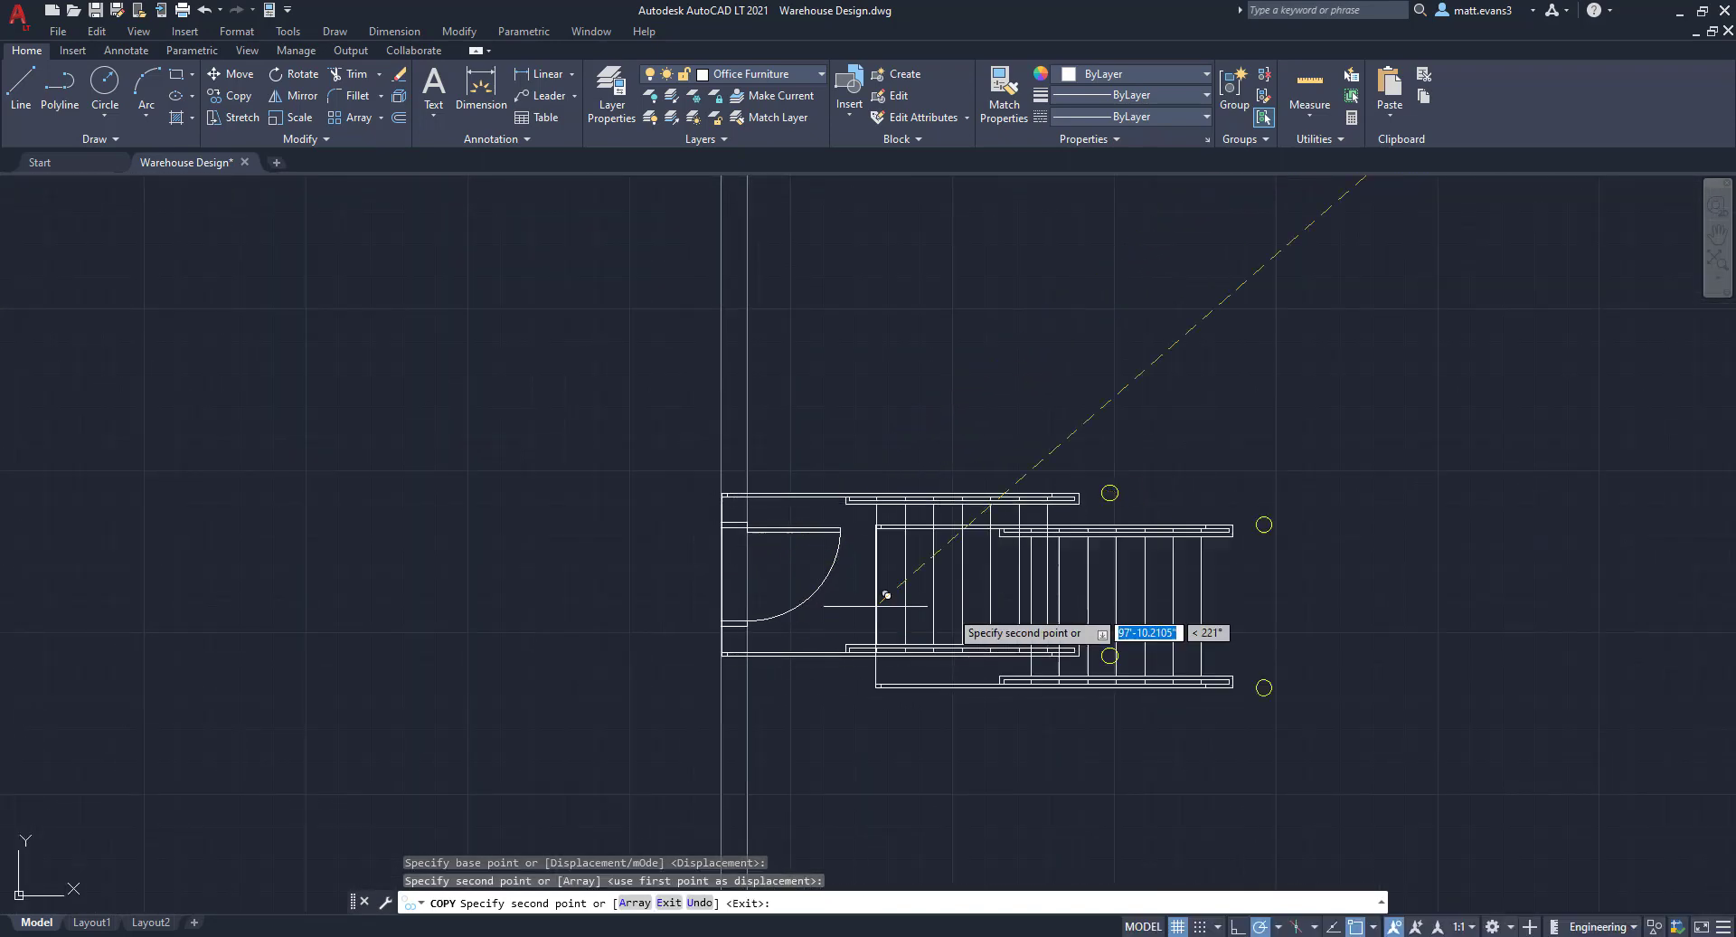
- Copy the loose staircase outside the right wall from its landing edge's midpoint to the middle door in the right wall
{"action": "right_click", "coordinate": [1235, 540]}
{"action": "left_click", "coordinate": [1270, 573]}
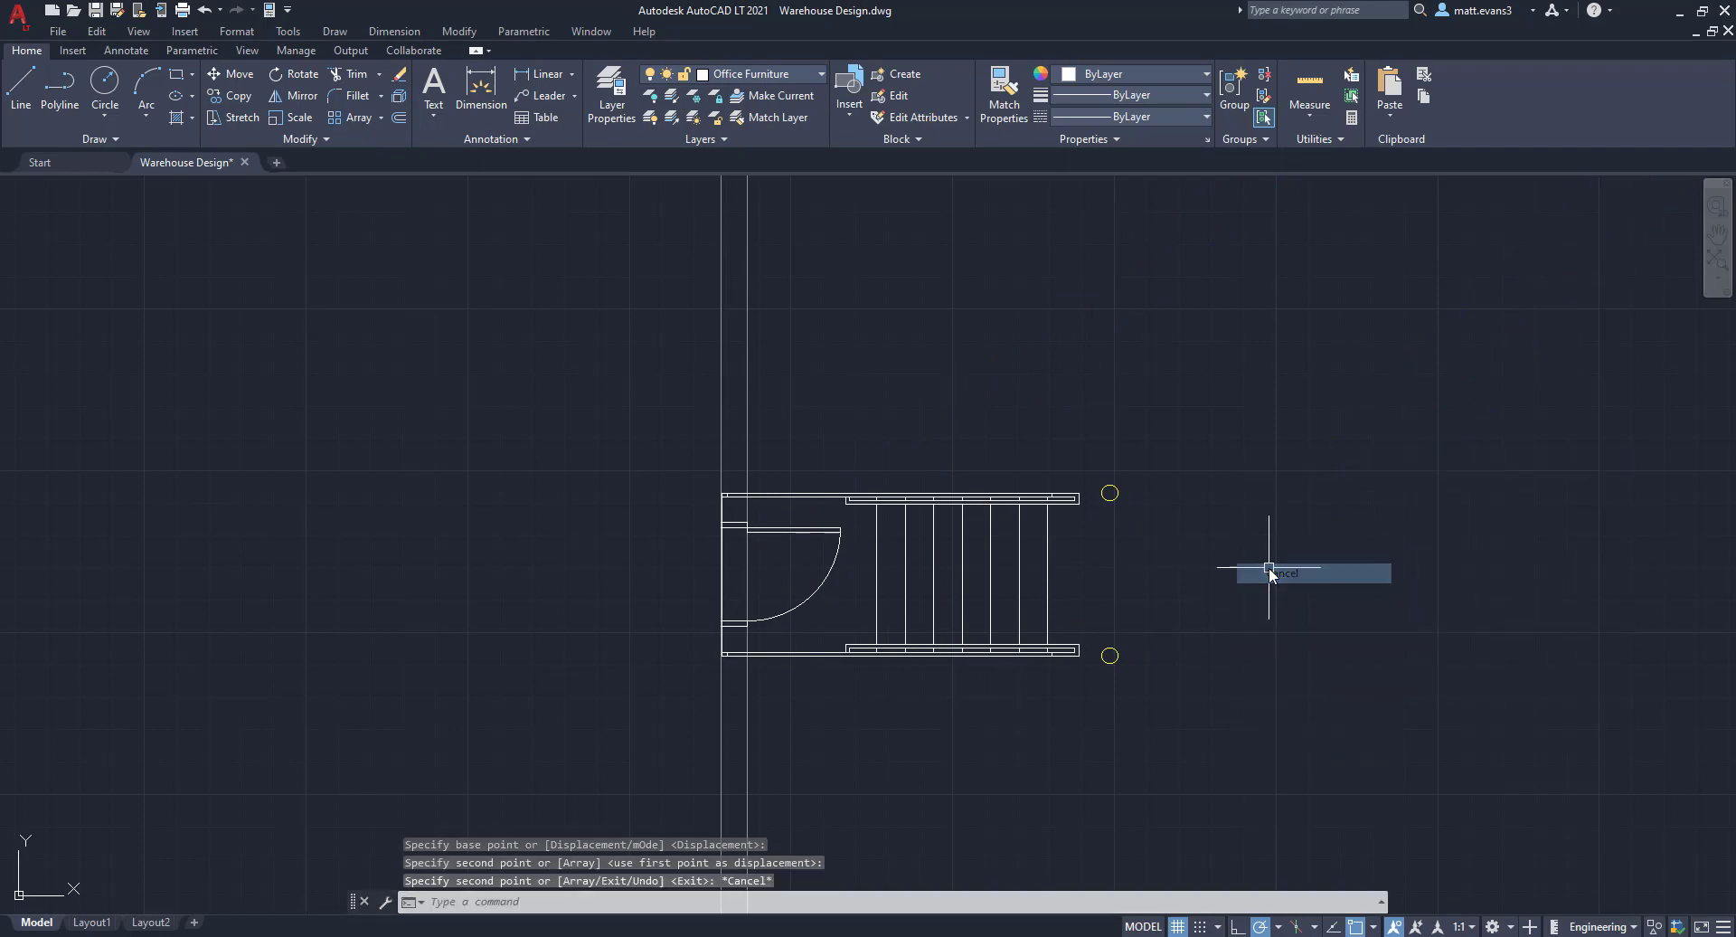
{"action": "scroll", "coordinate": [1259, 573], "scroll_direction": "down", "scroll_amount": 5}
{"action": "middle_click_drag", "start_coordinate": [1368, 375], "coordinate": [1314, 426]}
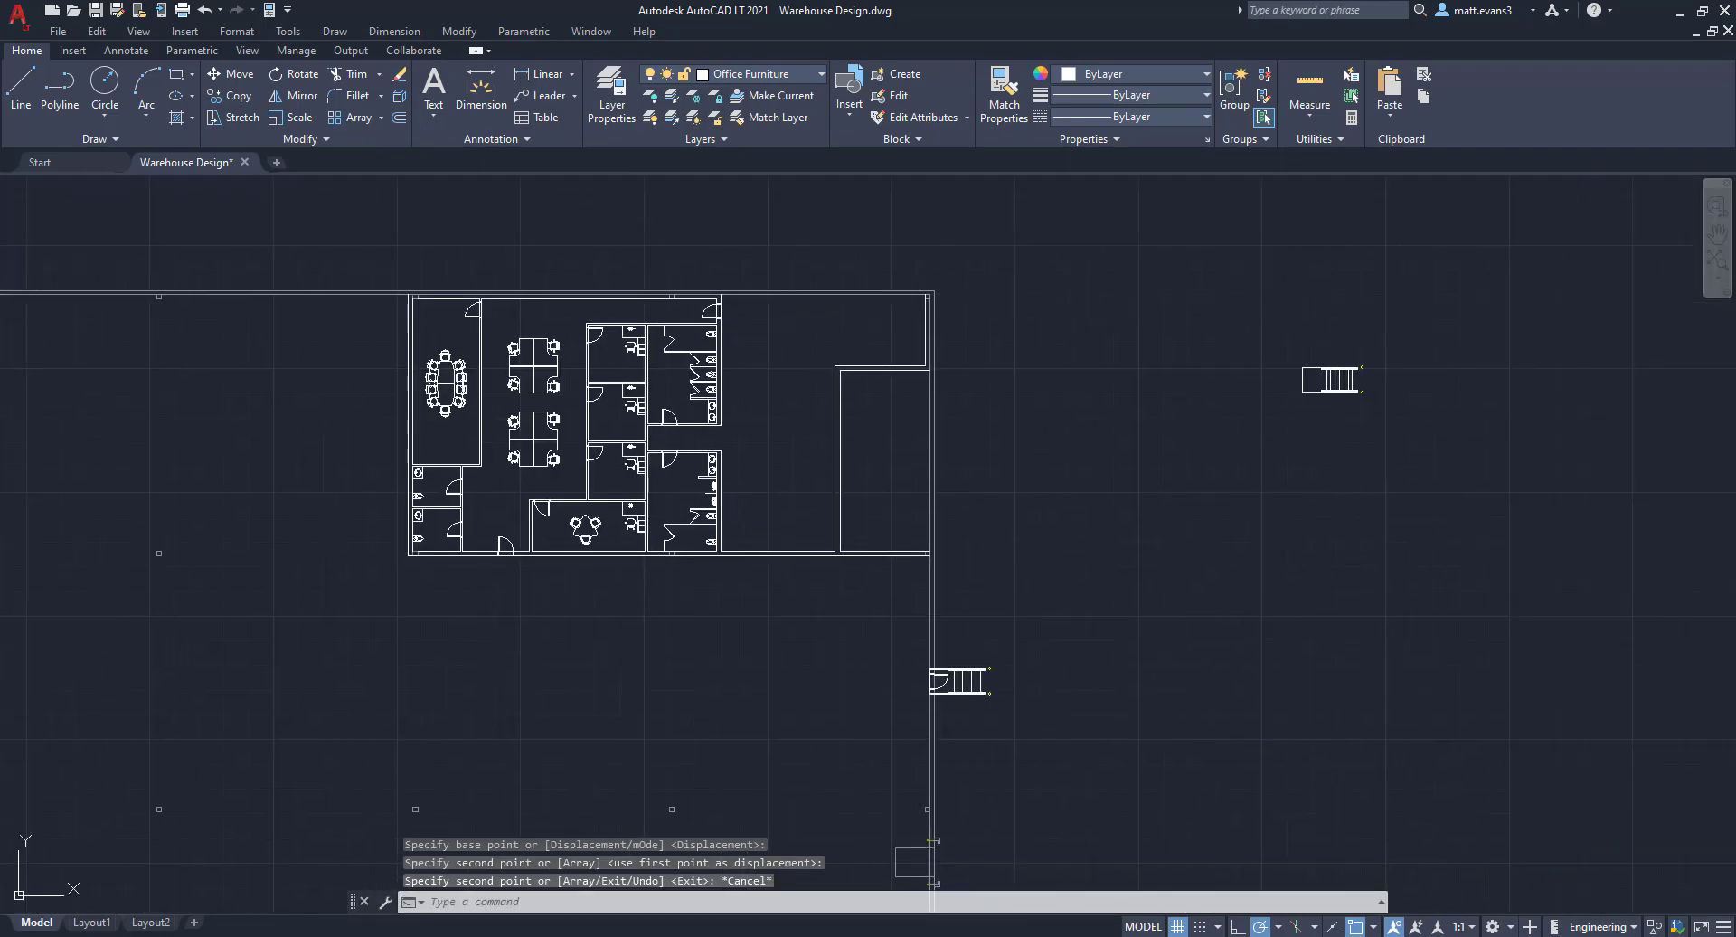
{"action": "left_click", "coordinate": [1290, 348]}
{"action": "left_click", "coordinate": [1425, 426]}
{"action": "right_click", "coordinate": [1429, 432]}
{"action": "left_click", "coordinate": [1508, 583]}
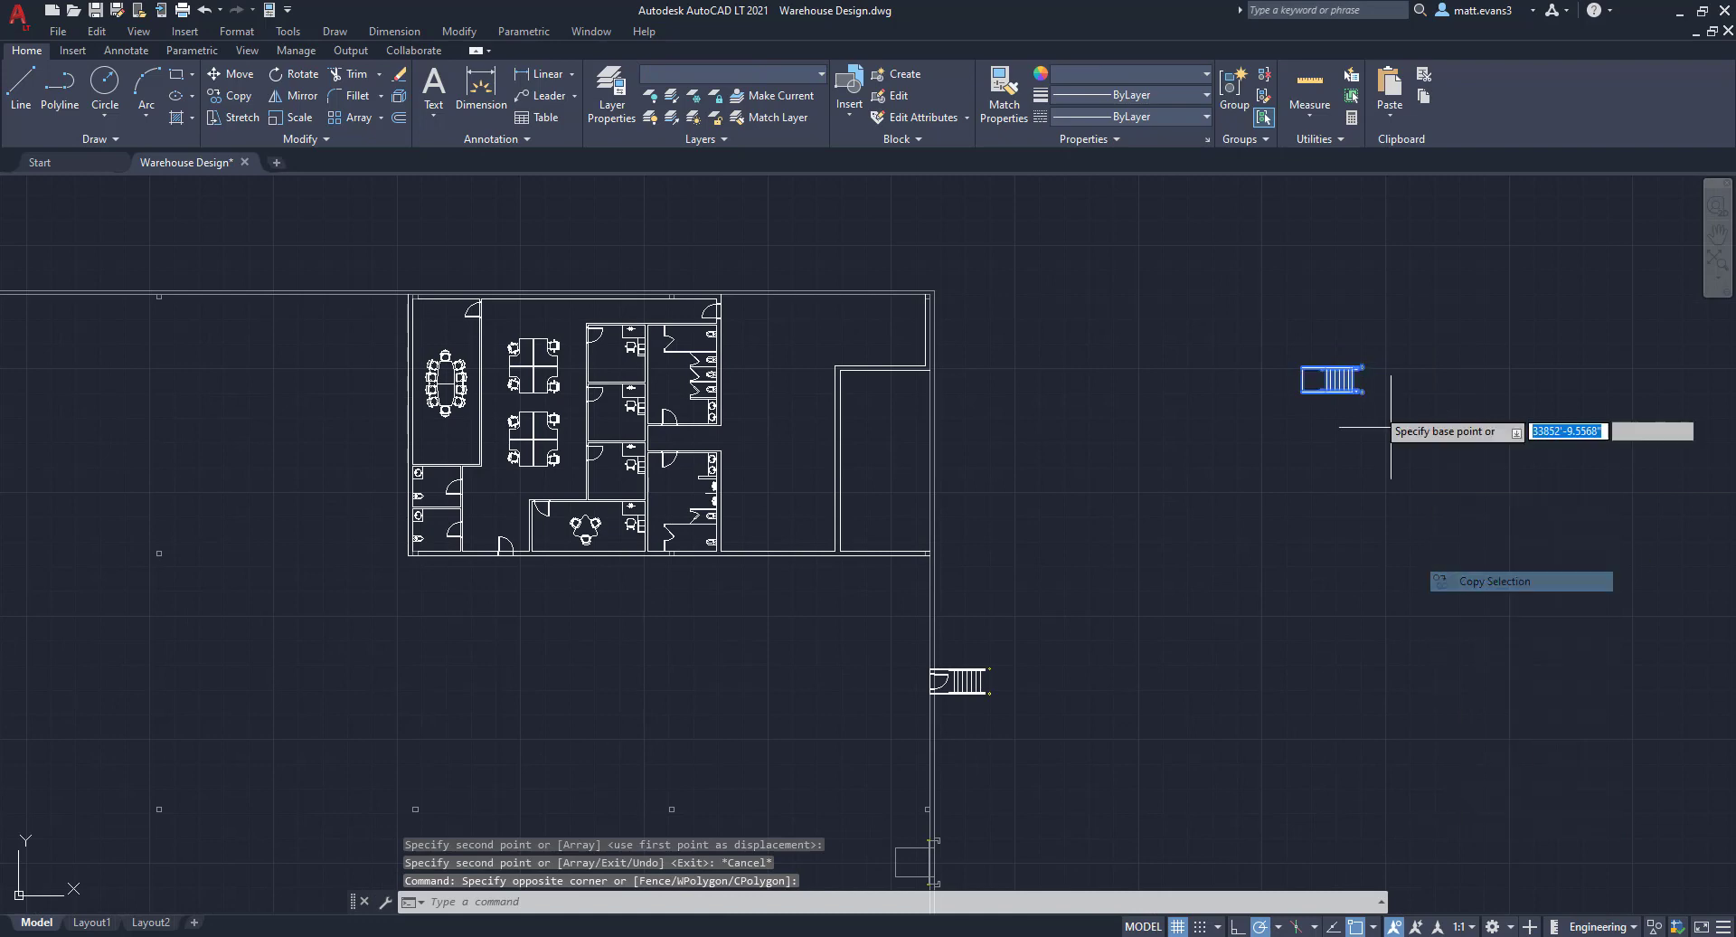
{"action": "scroll", "coordinate": [1284, 389], "scroll_direction": "up", "scroll_amount": 5}
{"action": "left_click", "coordinate": [1204, 325]}
{"action": "scroll", "coordinate": [1045, 542], "scroll_direction": "down", "scroll_amount": 5}
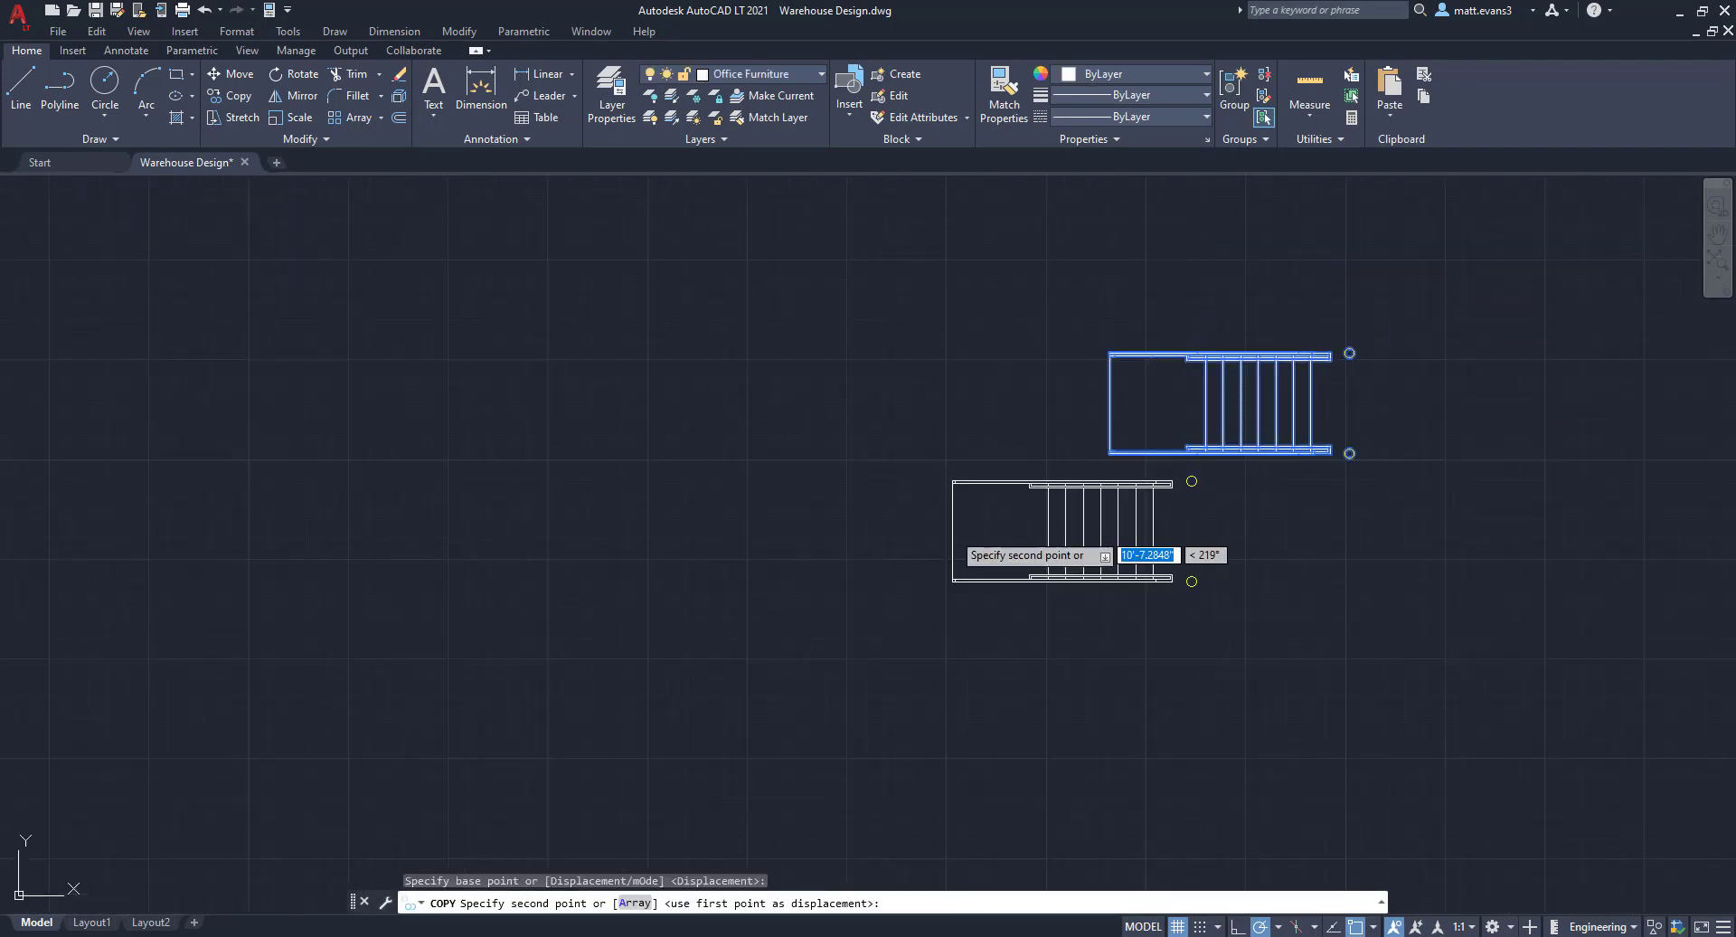
{"action": "scroll", "coordinate": [929, 599], "scroll_direction": "up", "scroll_amount": 4}
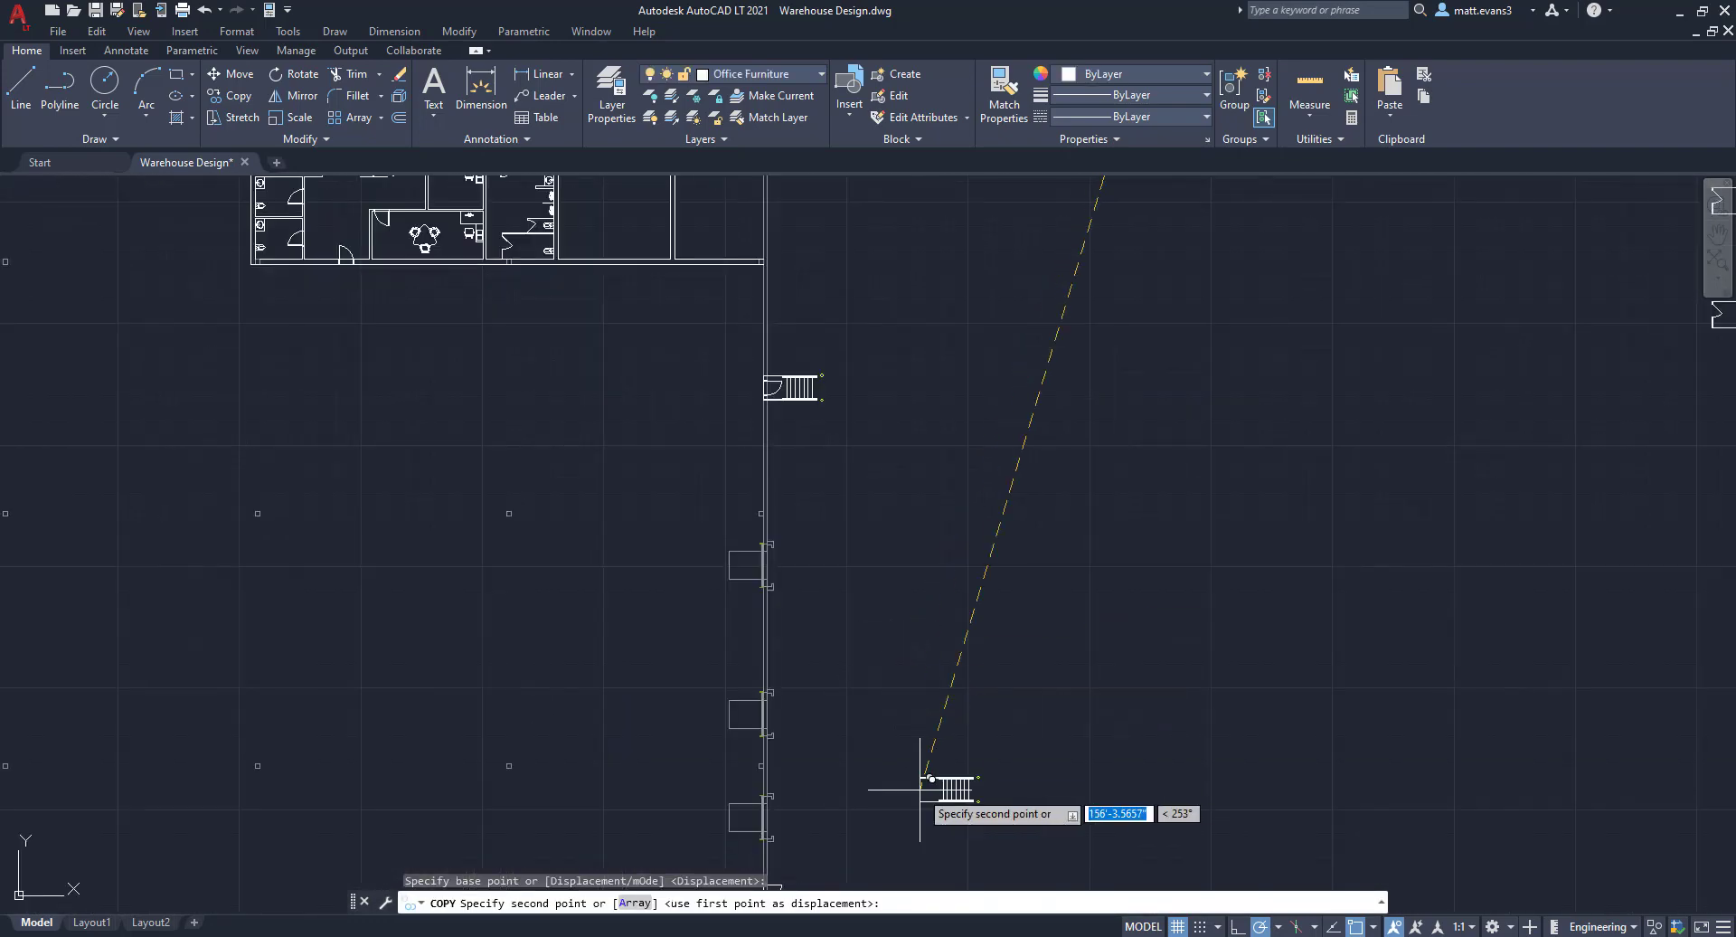
{"action": "middle_click_drag", "start_coordinate": [920, 767], "coordinate": [952, 346]}
{"action": "scroll", "coordinate": [819, 473], "scroll_direction": "up", "scroll_amount": 6}
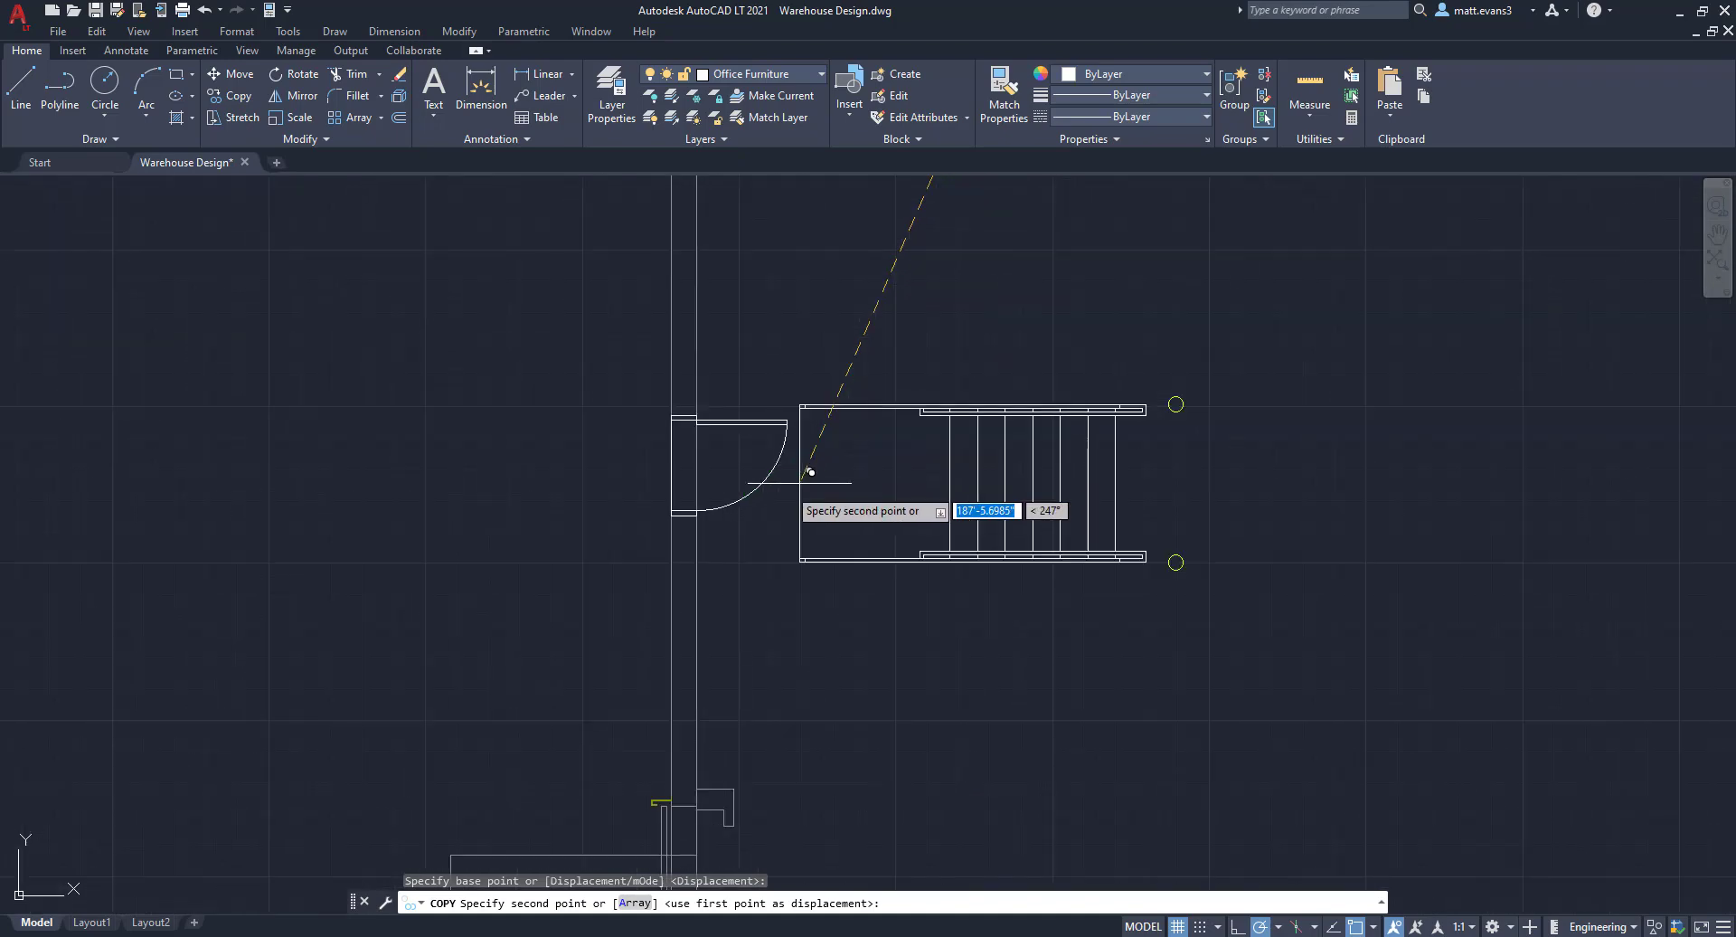
{"action": "left_click", "coordinate": [688, 459]}
- Place another copy of the staircase at the lowest right-wall door, with the landing around the door
{"action": "scroll", "coordinate": [926, 667], "scroll_direction": "down", "scroll_amount": 5}
{"action": "middle_click_drag", "start_coordinate": [916, 675], "coordinate": [942, 343]}
{"action": "scroll", "coordinate": [936, 673], "scroll_direction": "down", "scroll_amount": 4}
{"action": "middle_click_drag", "start_coordinate": [934, 761], "coordinate": [941, 607]}
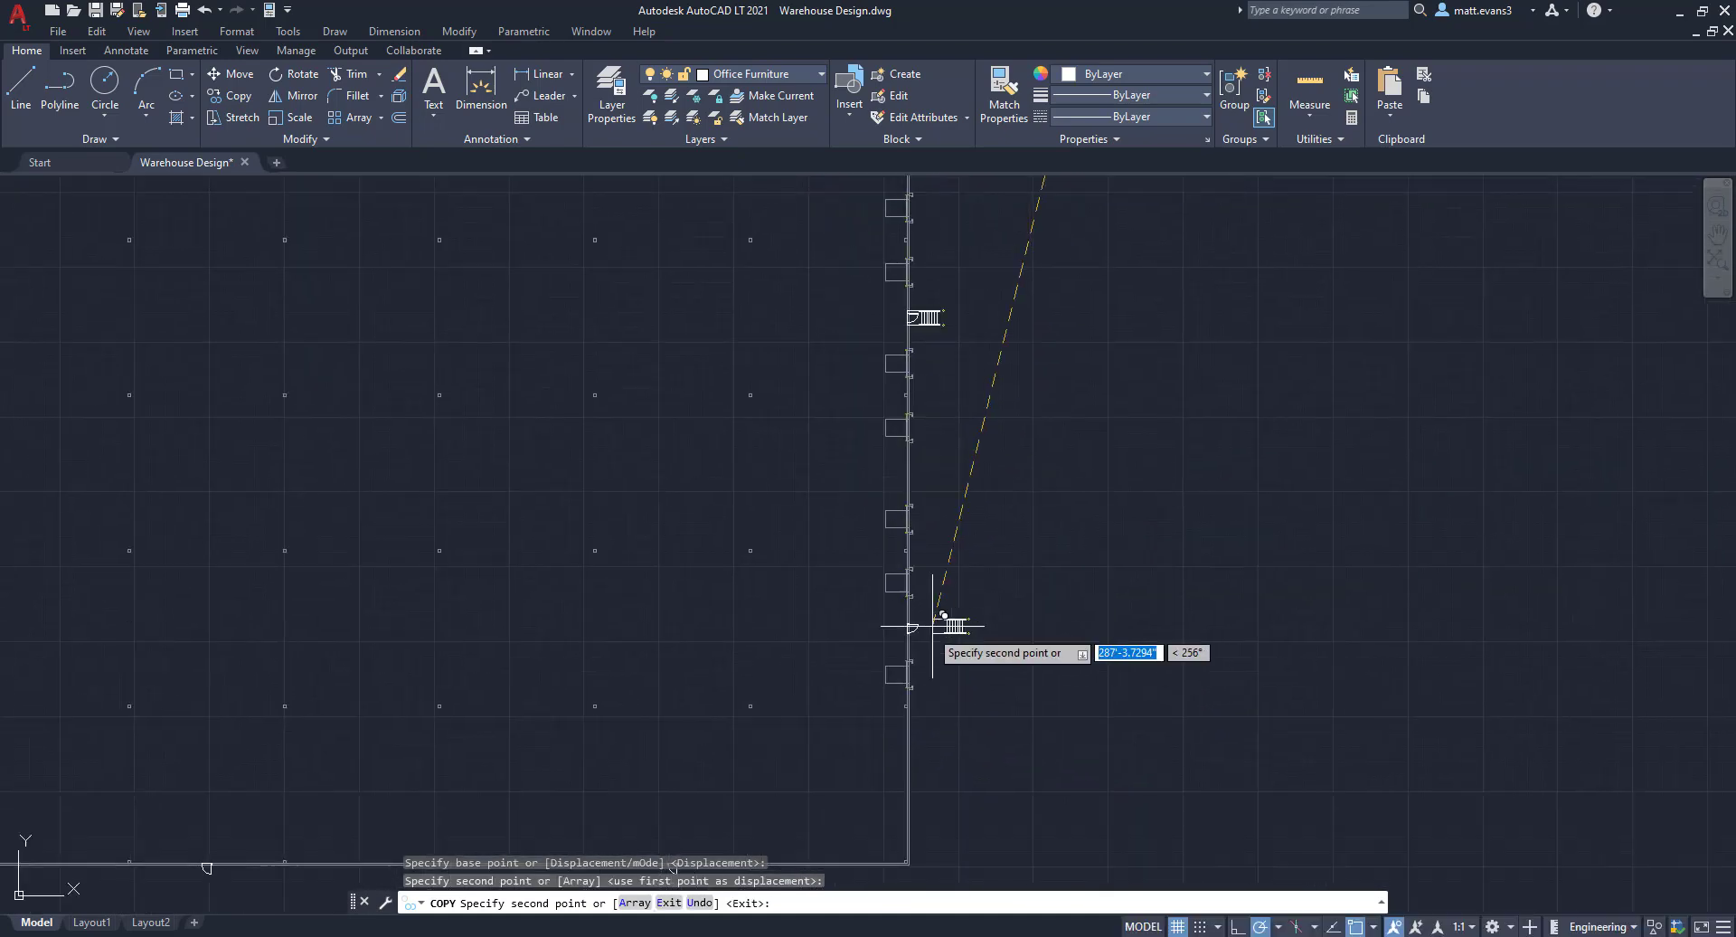
{"action": "scroll", "coordinate": [895, 599], "scroll_direction": "up", "scroll_amount": 8}
{"action": "scroll", "coordinate": [841, 717], "scroll_direction": "down", "scroll_amount": 6}
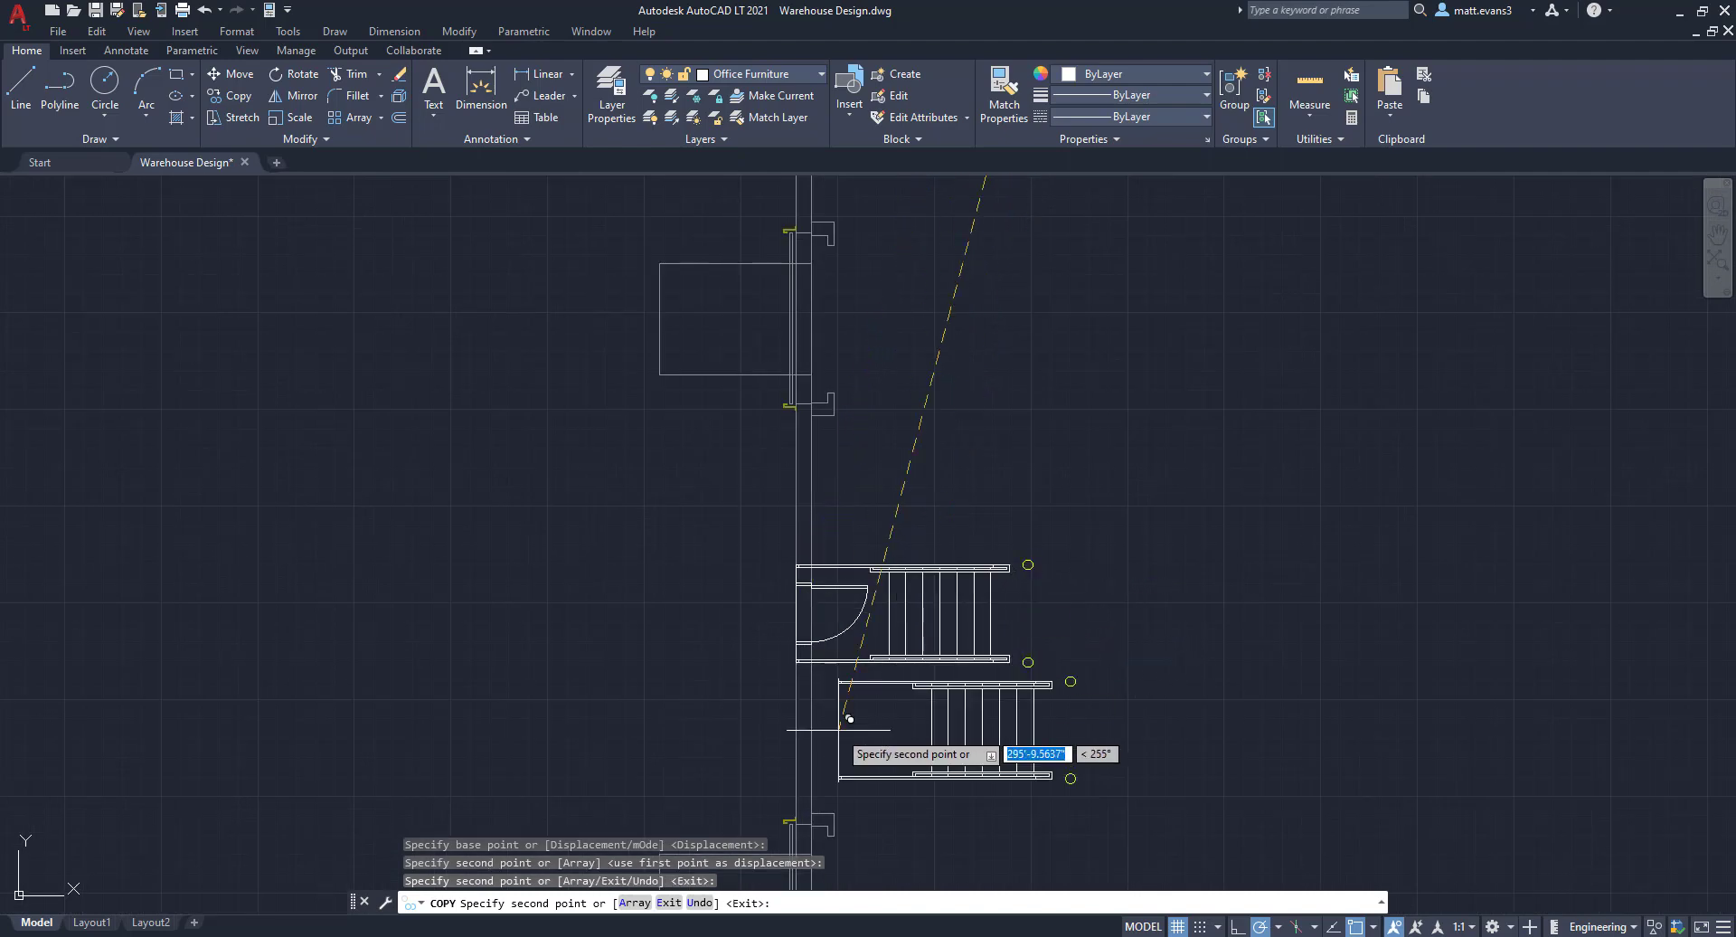
- Place a loose copy of the staircase outside the warehouse's left wall and end the copying
{"action": "scroll", "coordinate": [515, 669], "scroll_direction": "down", "scroll_amount": 6}
{"action": "middle_click_drag", "start_coordinate": [515, 678], "coordinate": [912, 621]}
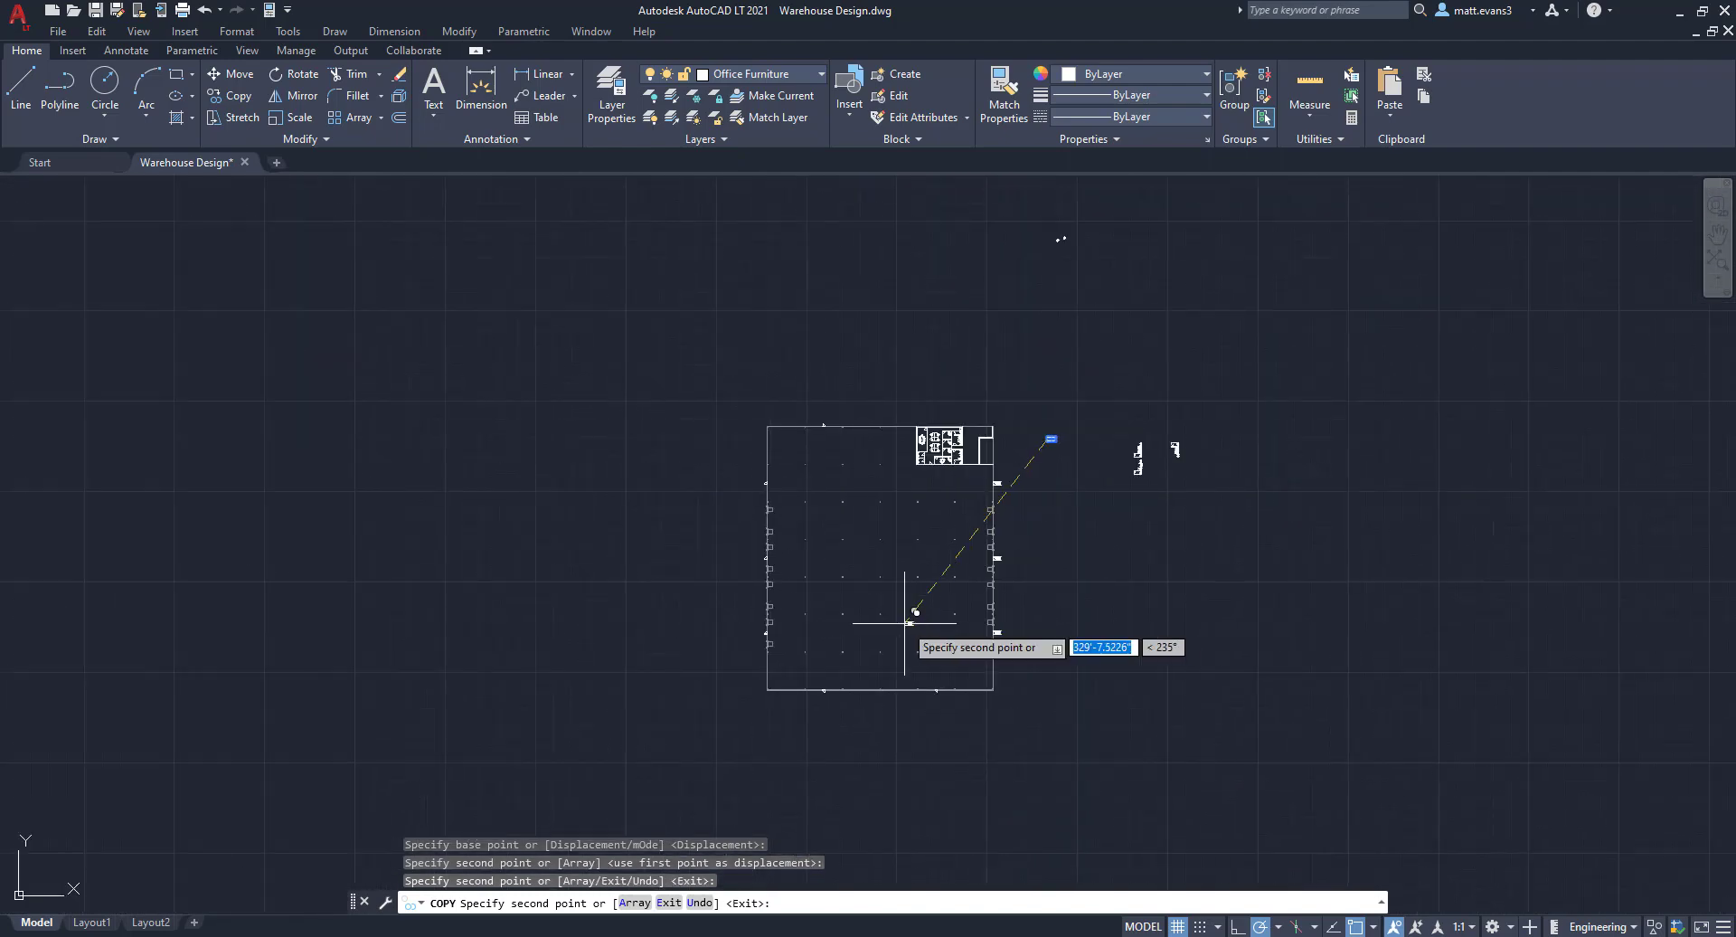
{"action": "scroll", "coordinate": [710, 601], "scroll_direction": "up", "scroll_amount": 2}
{"action": "scroll", "coordinate": [710, 601], "scroll_direction": "up", "scroll_amount": 4}
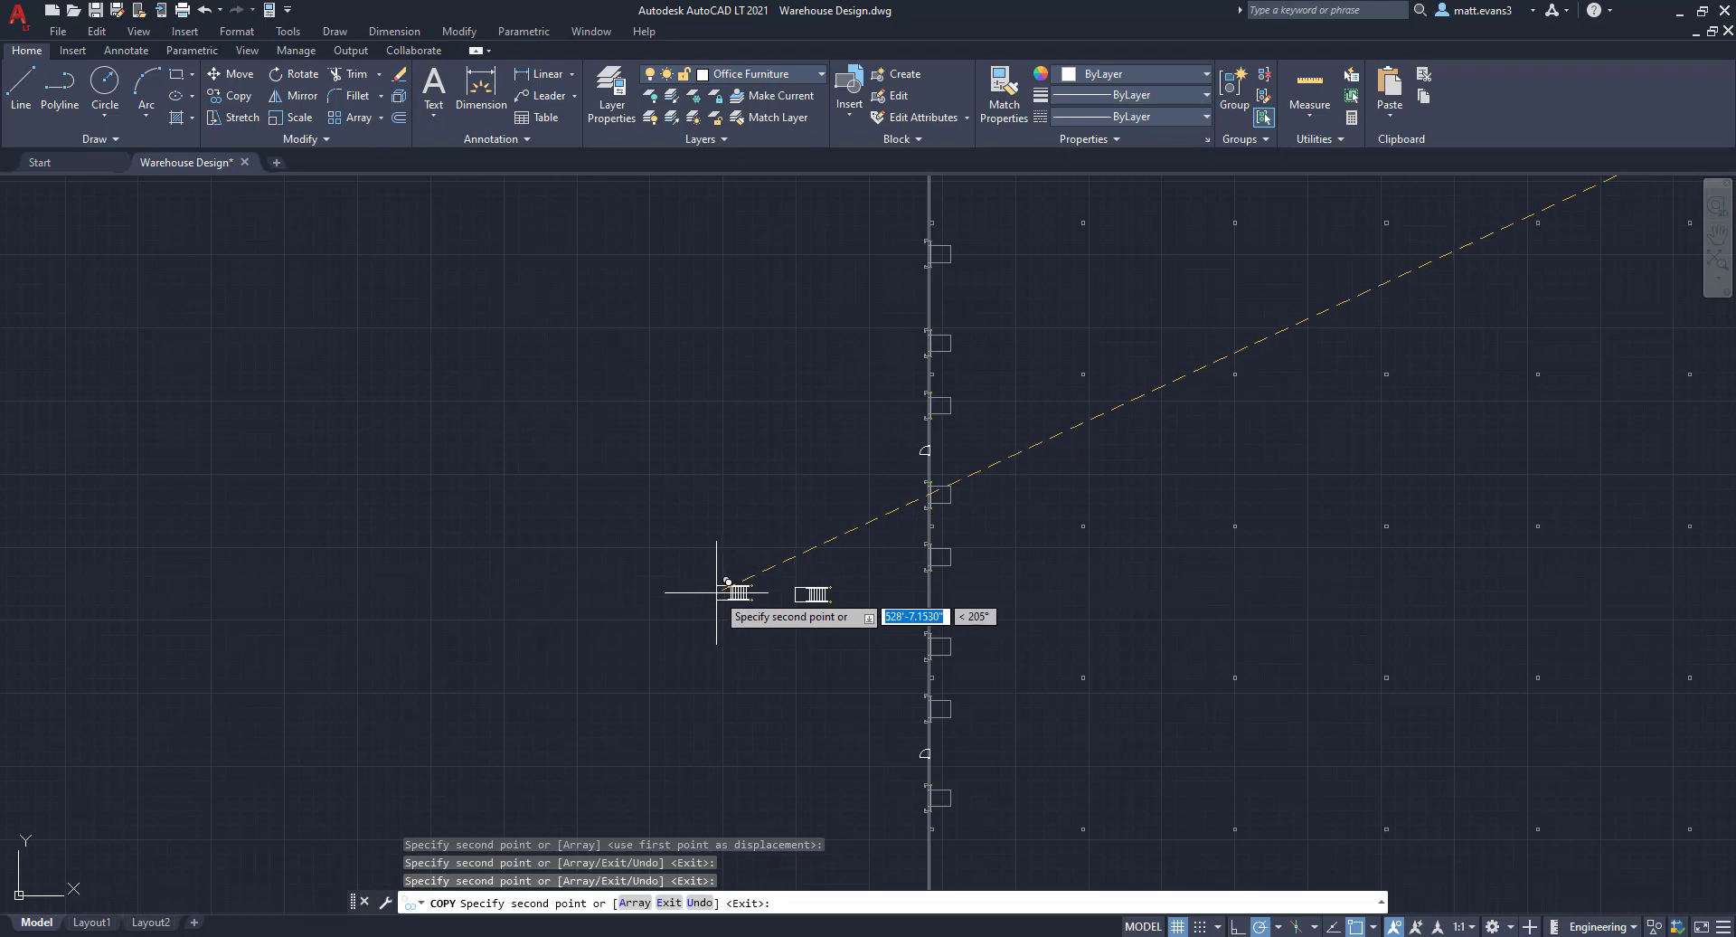
{"action": "key", "text": "Escape"}
- Rotate the loose staircase outside the left wall by 180° so its landing end faces the warehouse
{"action": "left_click", "coordinate": [778, 557]}
{"action": "left_click", "coordinate": [847, 635]}
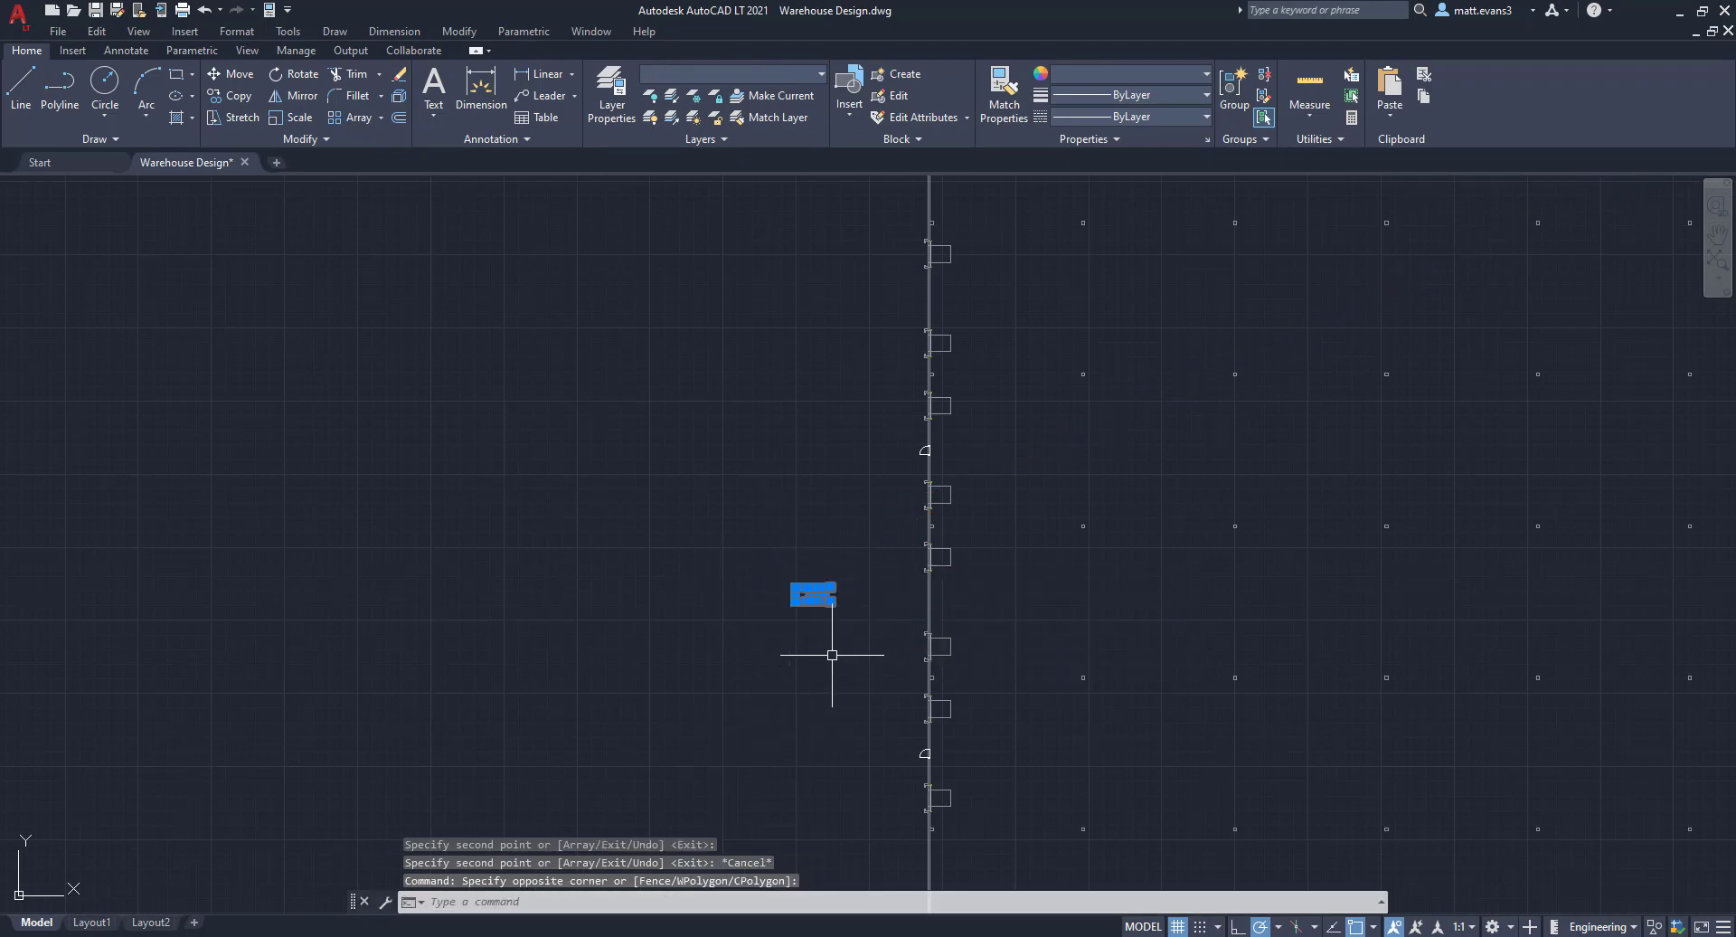
{"action": "right_click", "coordinate": [832, 655]}
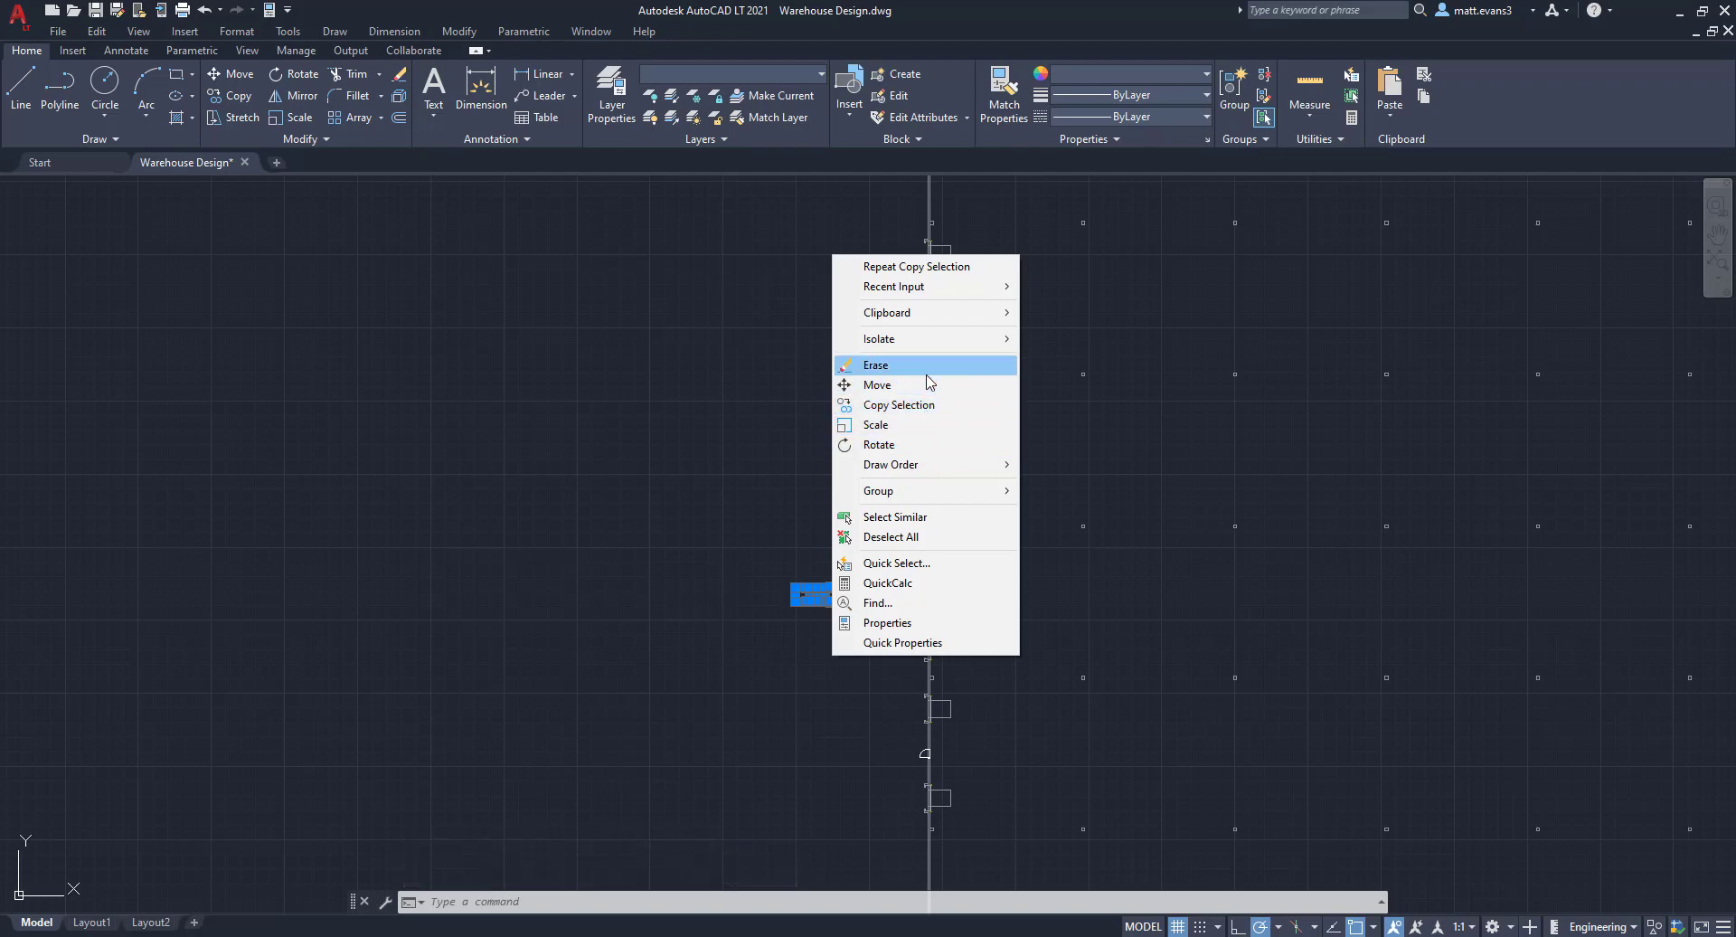
{"action": "left_click", "coordinate": [915, 444]}
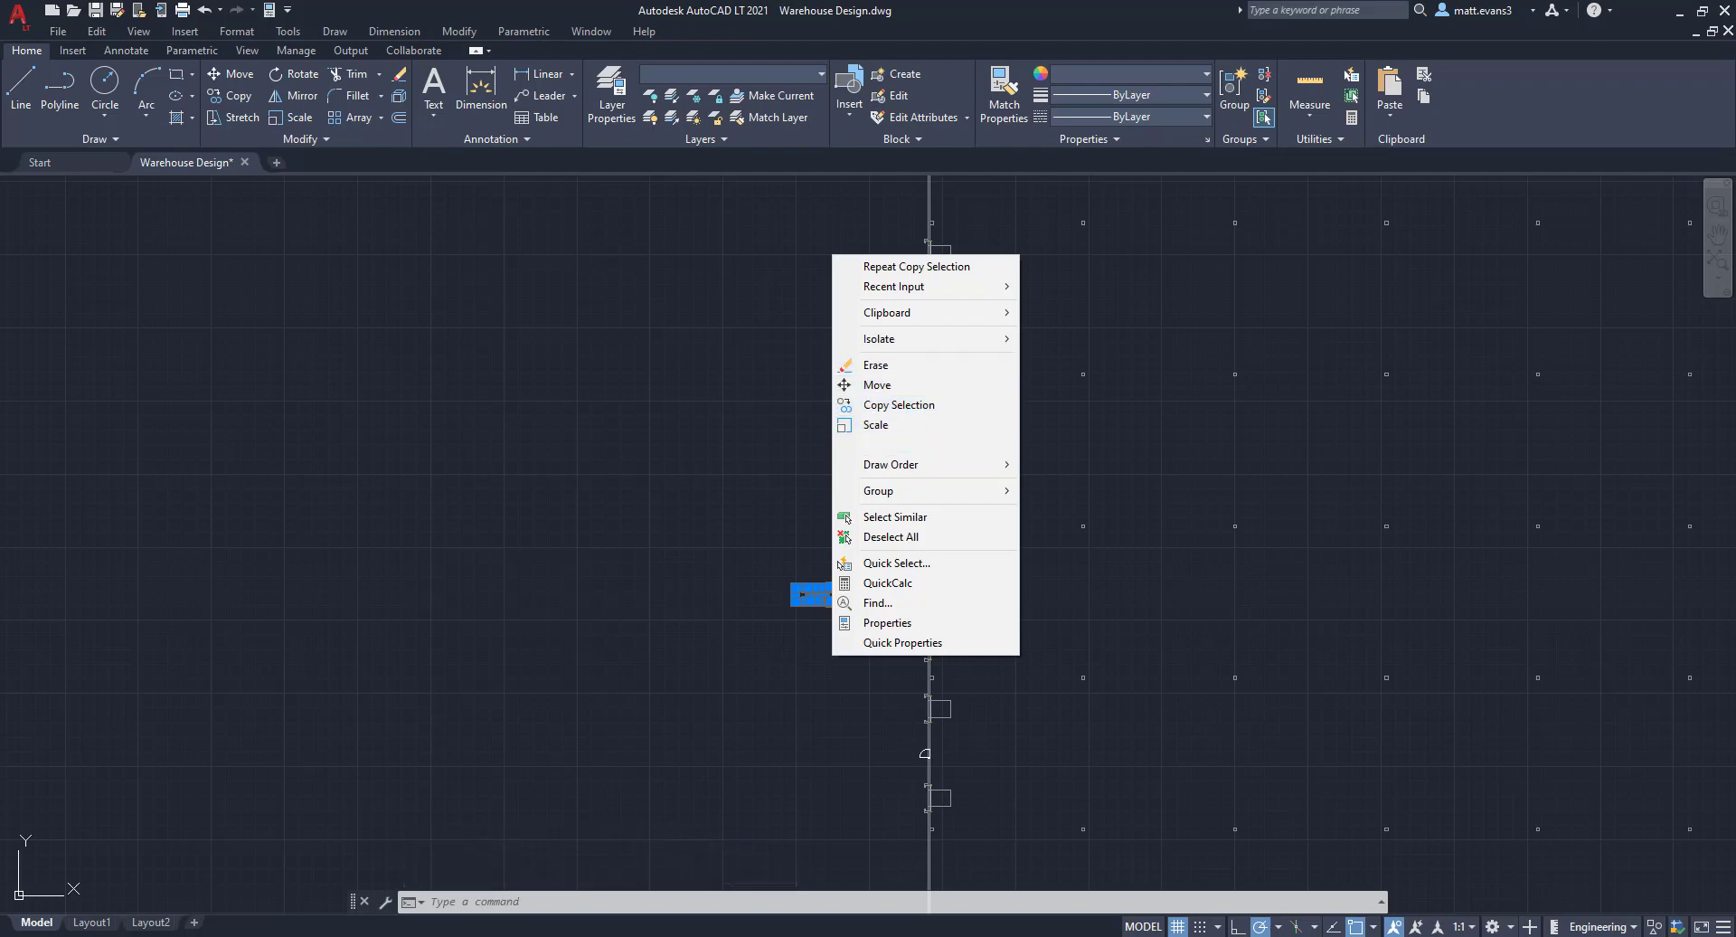
{"action": "left_click", "coordinate": [828, 598]}
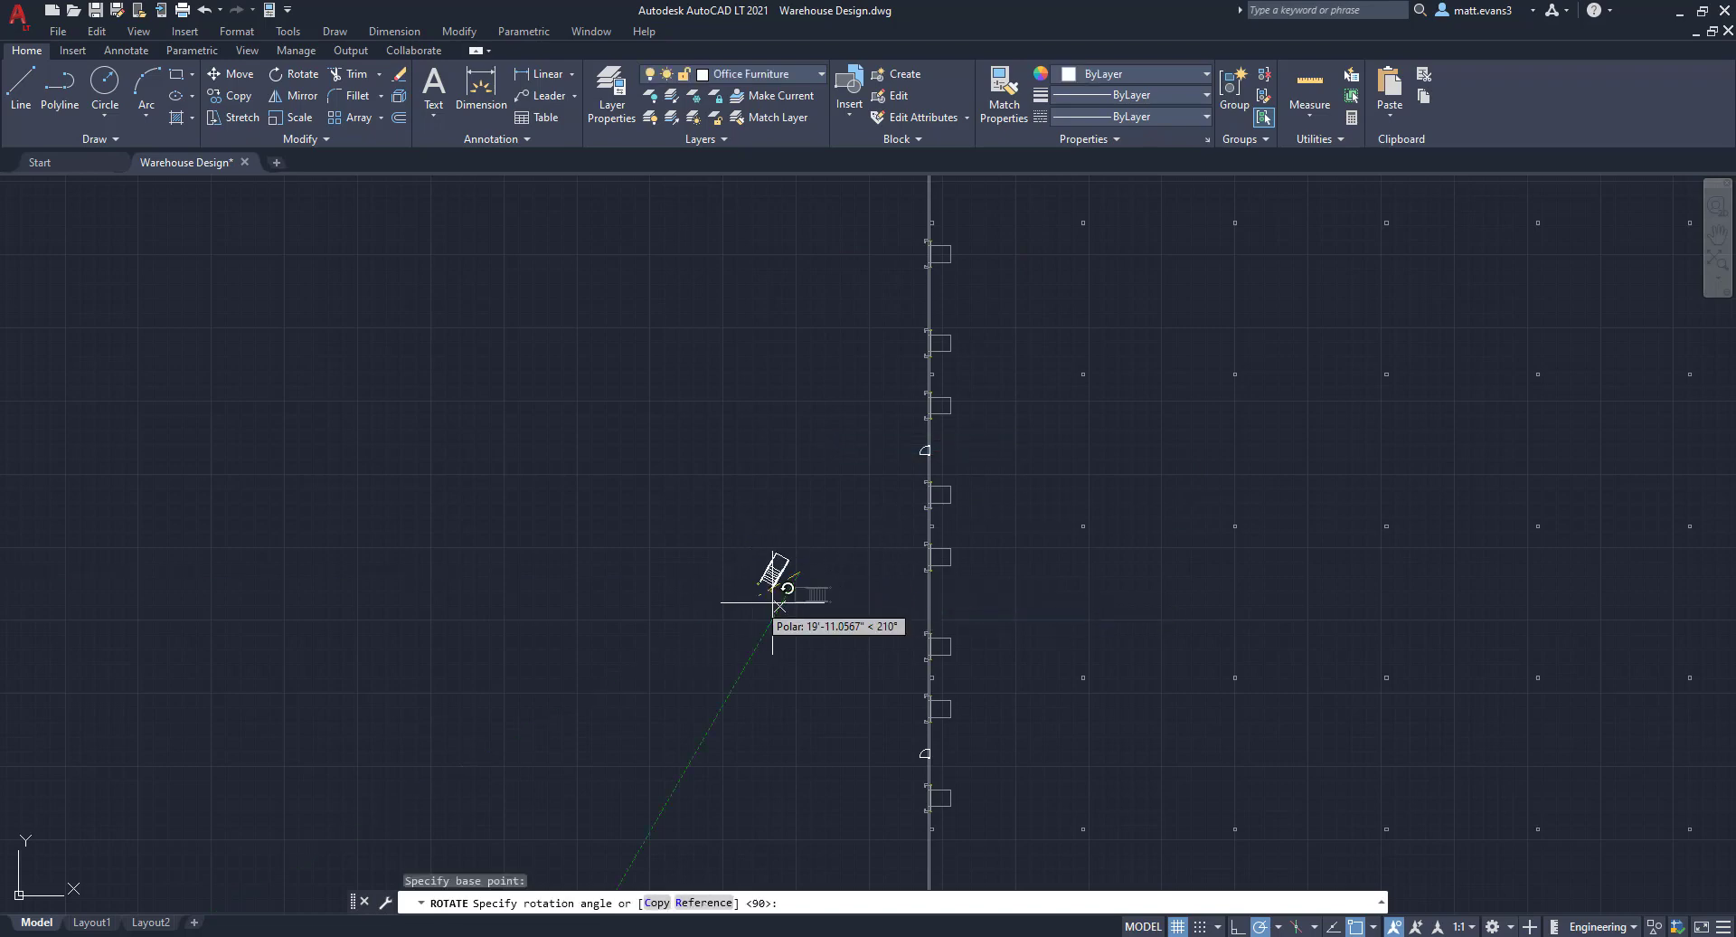
{"action": "left_click", "coordinate": [742, 558]}
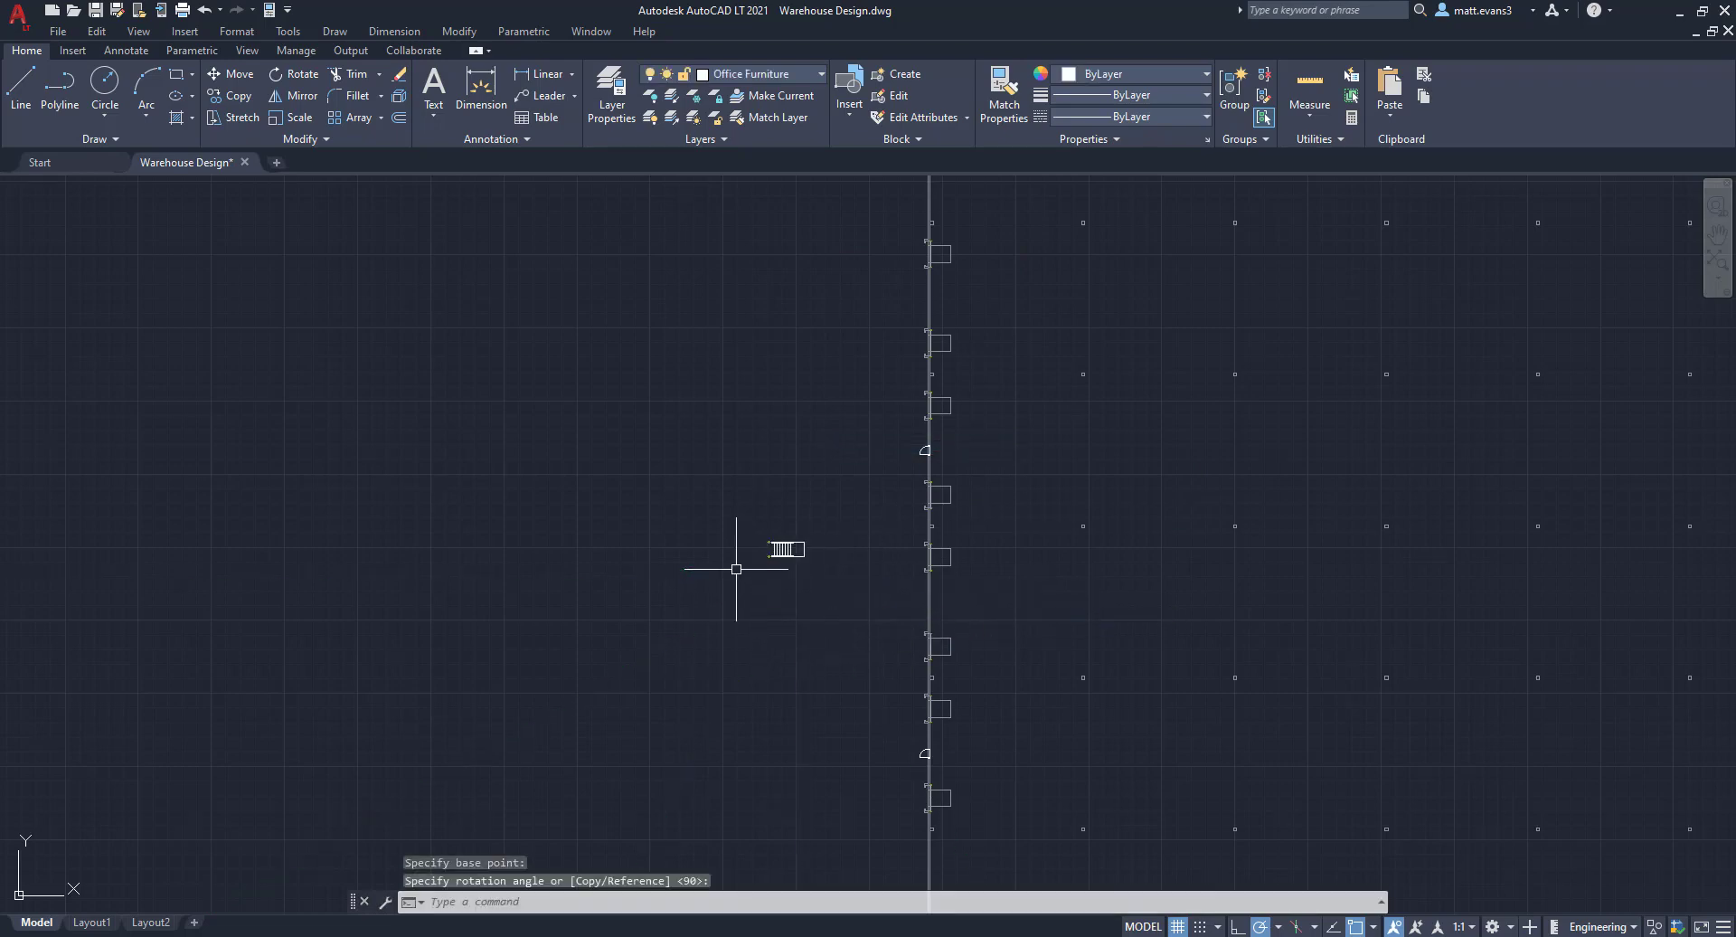
- Copy the rotated staircase from its landing edge's midpoint to the lowest door in the left wall
{"action": "left_click", "coordinate": [737, 523]}
{"action": "left_click", "coordinate": [803, 573]}
{"action": "scroll", "coordinate": [803, 574], "scroll_direction": "up", "scroll_amount": 4}
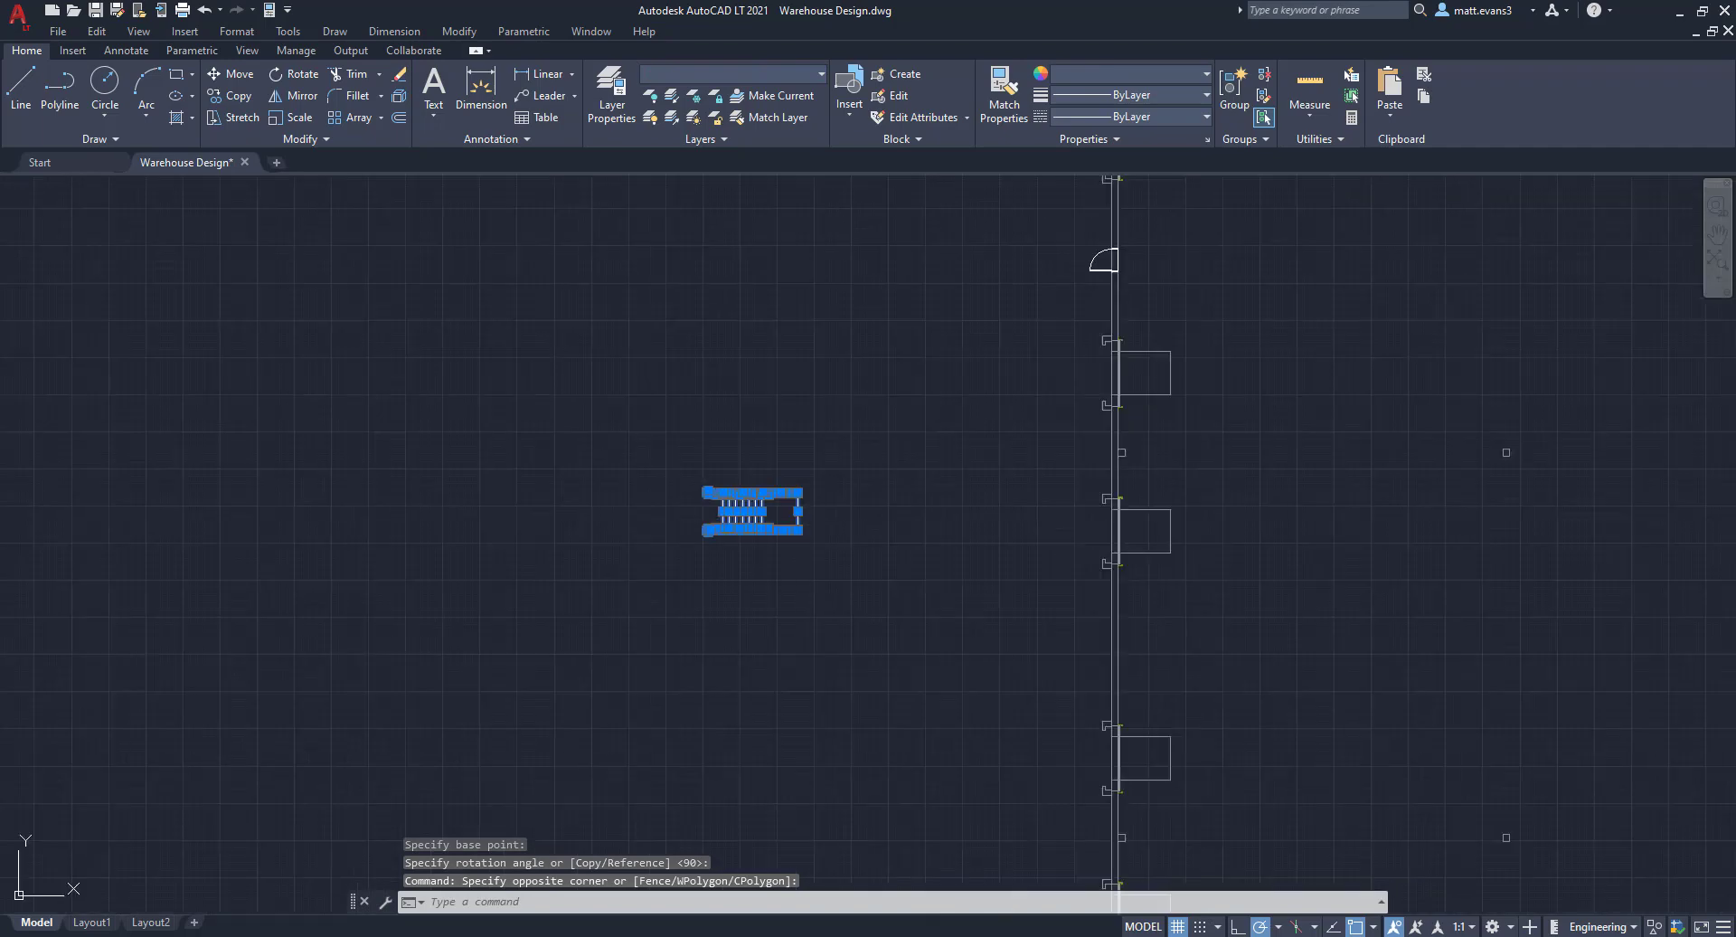
{"action": "right_click", "coordinate": [802, 573]}
{"action": "left_click", "coordinate": [869, 324]}
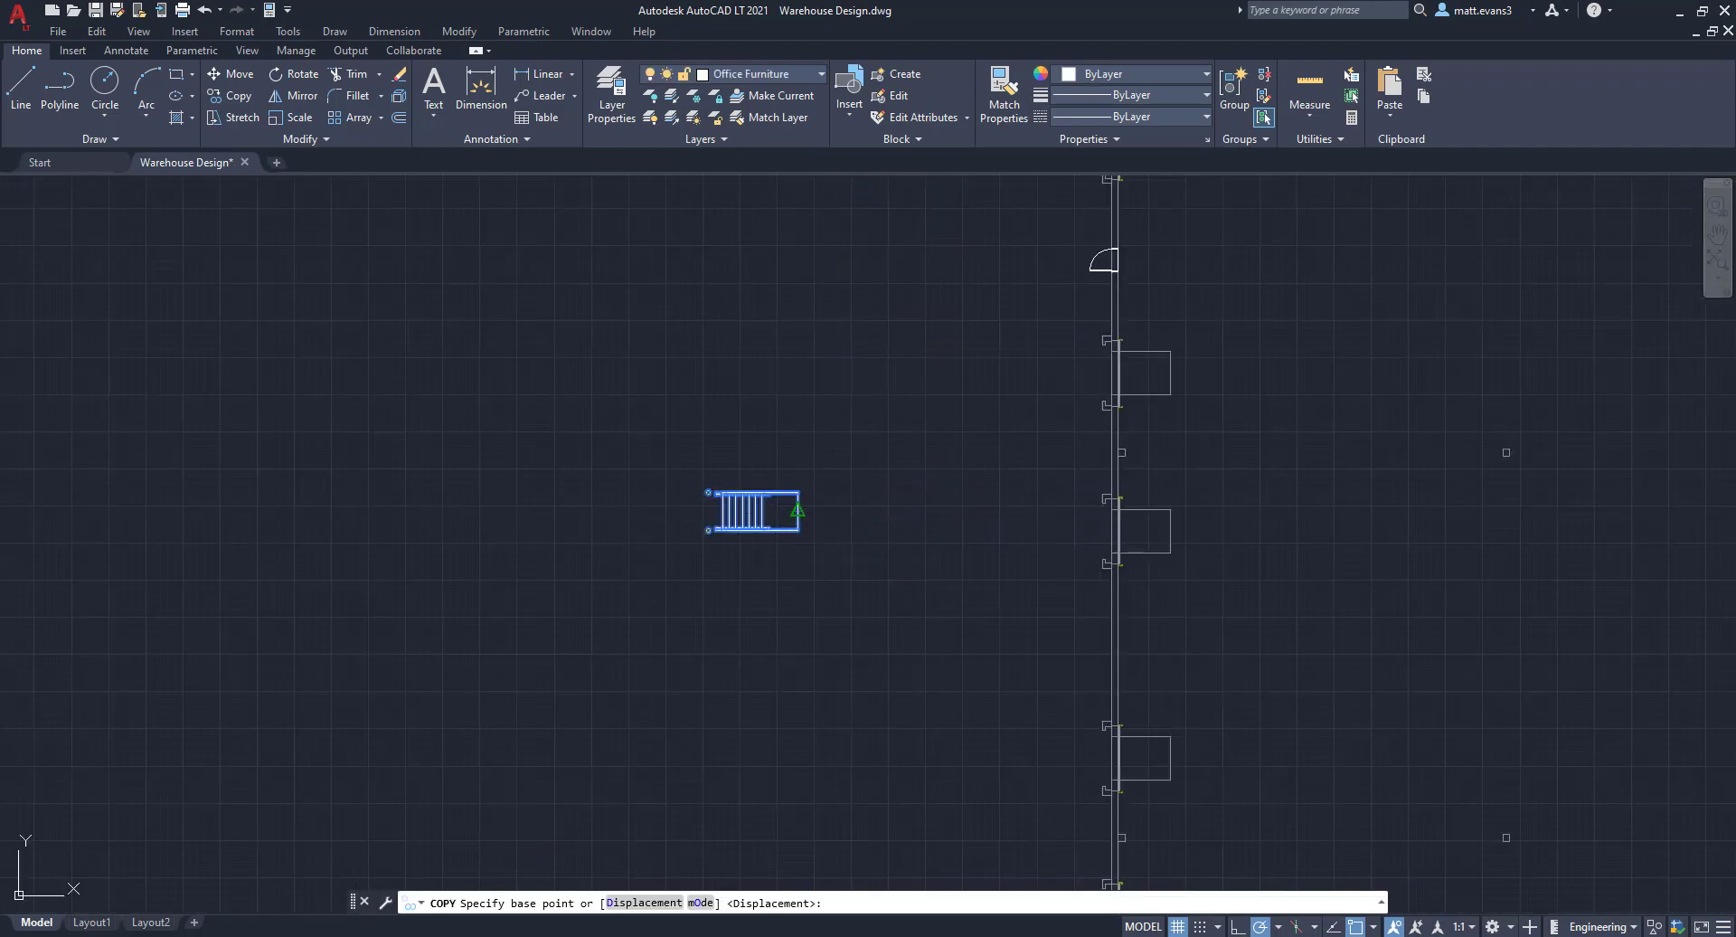
{"action": "left_click", "coordinate": [799, 533]}
{"action": "scroll", "coordinate": [1035, 719], "scroll_direction": "down", "scroll_amount": 3}
{"action": "scroll", "coordinate": [1031, 624], "scroll_direction": "up", "scroll_amount": 6}
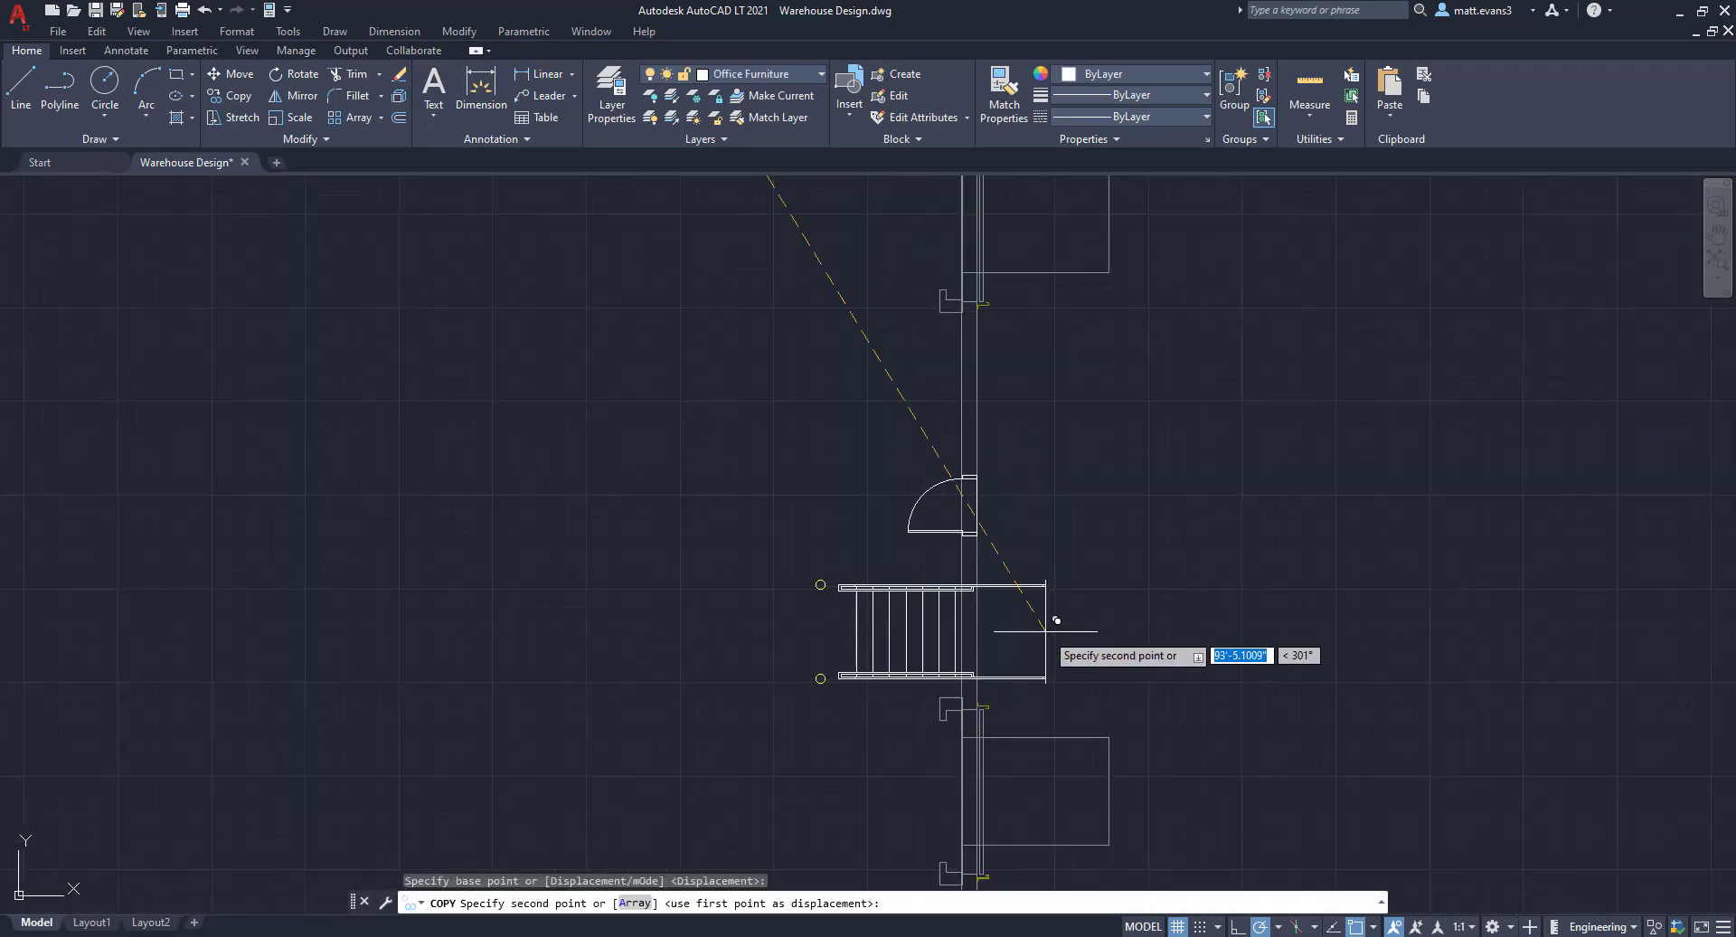
{"action": "left_click", "coordinate": [987, 494]}
- Place another copy of the staircase at the middle left-wall door, with the landing around the door
{"action": "scroll", "coordinate": [896, 368], "scroll_direction": "down", "scroll_amount": 5}
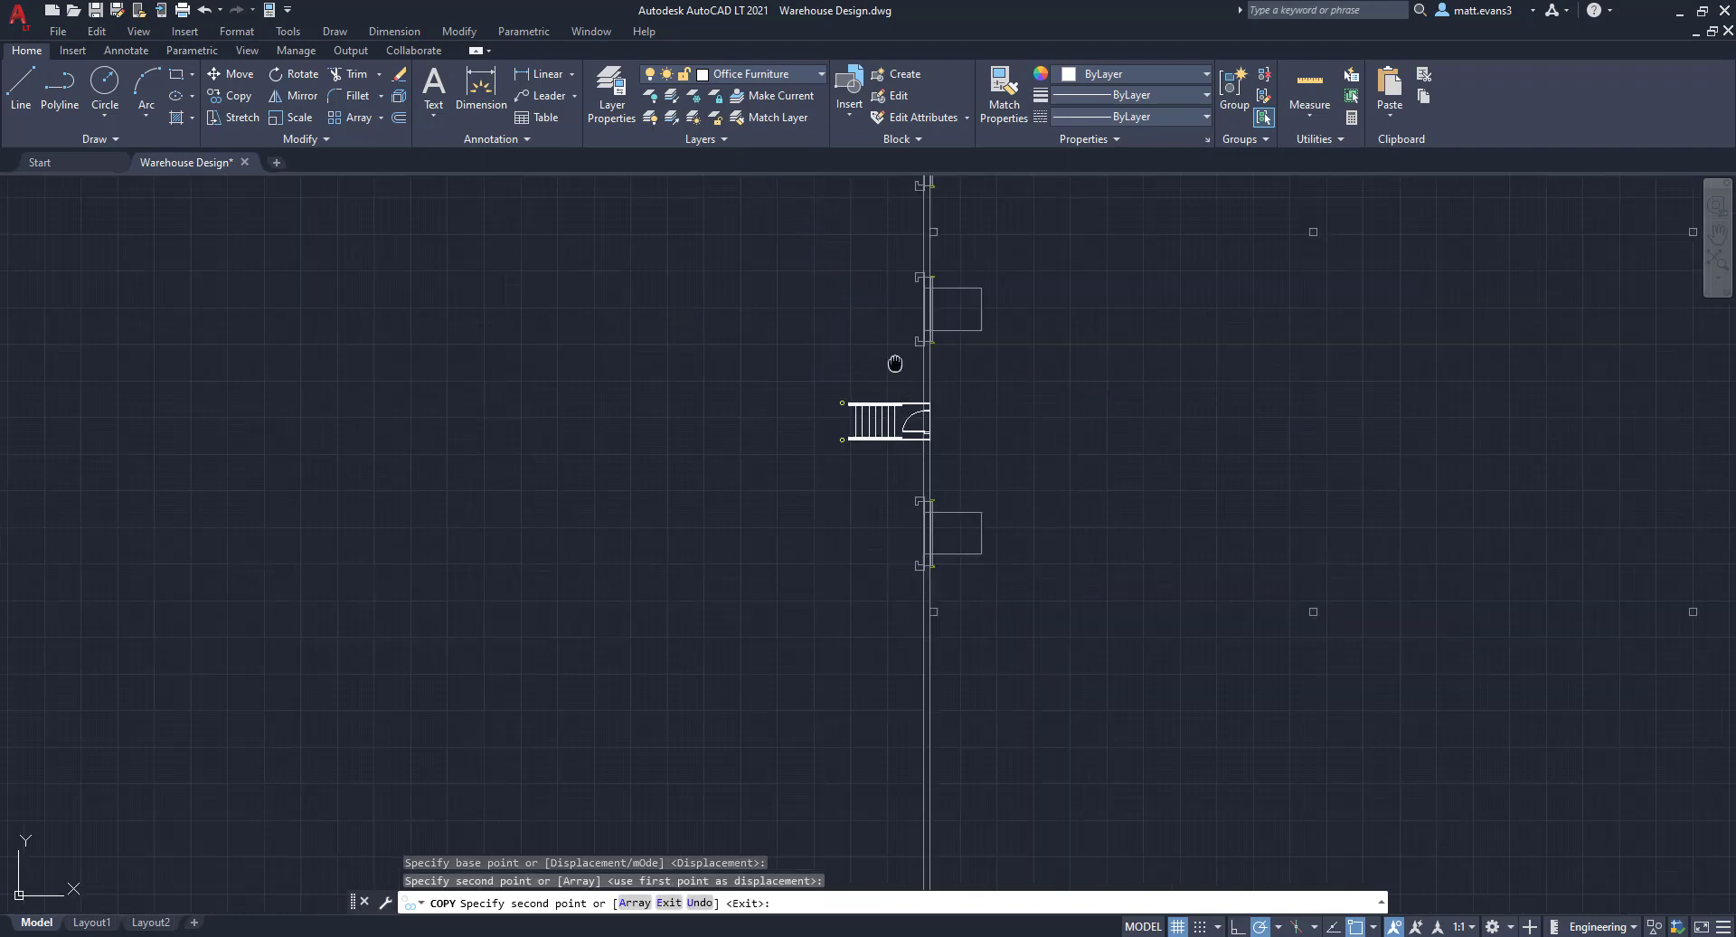
{"action": "middle_click_drag", "start_coordinate": [799, 725], "coordinate": [758, 790]}
{"action": "scroll", "coordinate": [767, 772], "scroll_direction": "up", "scroll_amount": 2}
{"action": "middle_click_drag", "start_coordinate": [811, 275], "coordinate": [774, 697]}
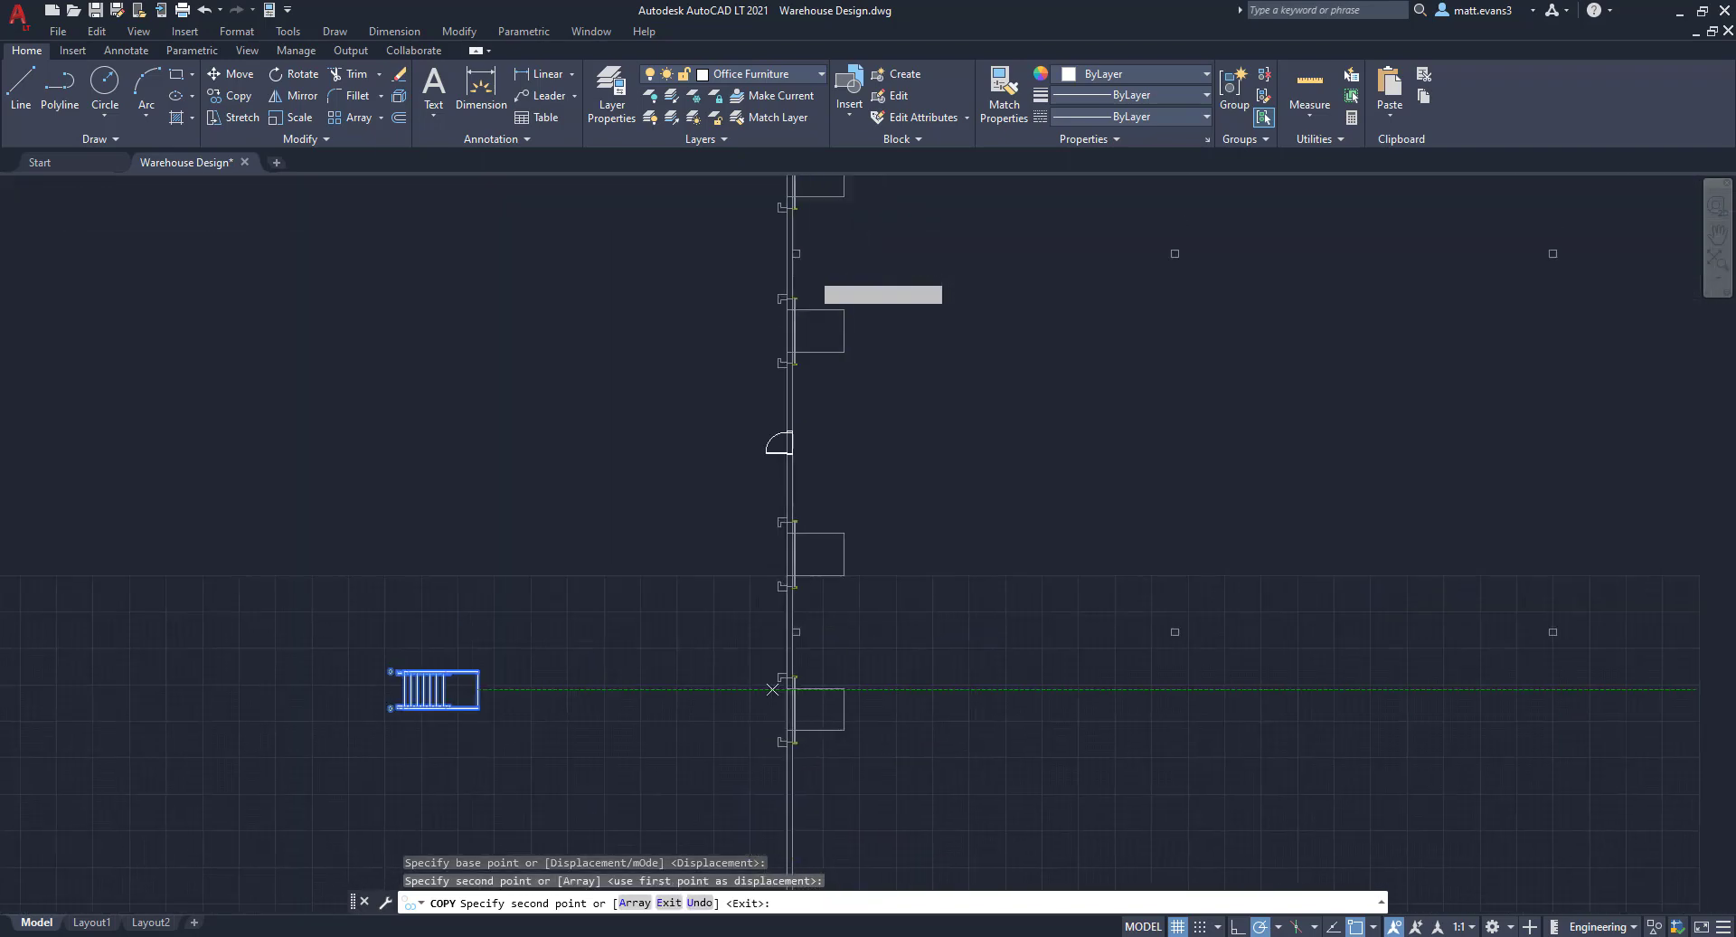
{"action": "scroll", "coordinate": [796, 436], "scroll_direction": "up", "scroll_amount": 6}
{"action": "left_click", "coordinate": [792, 433]}
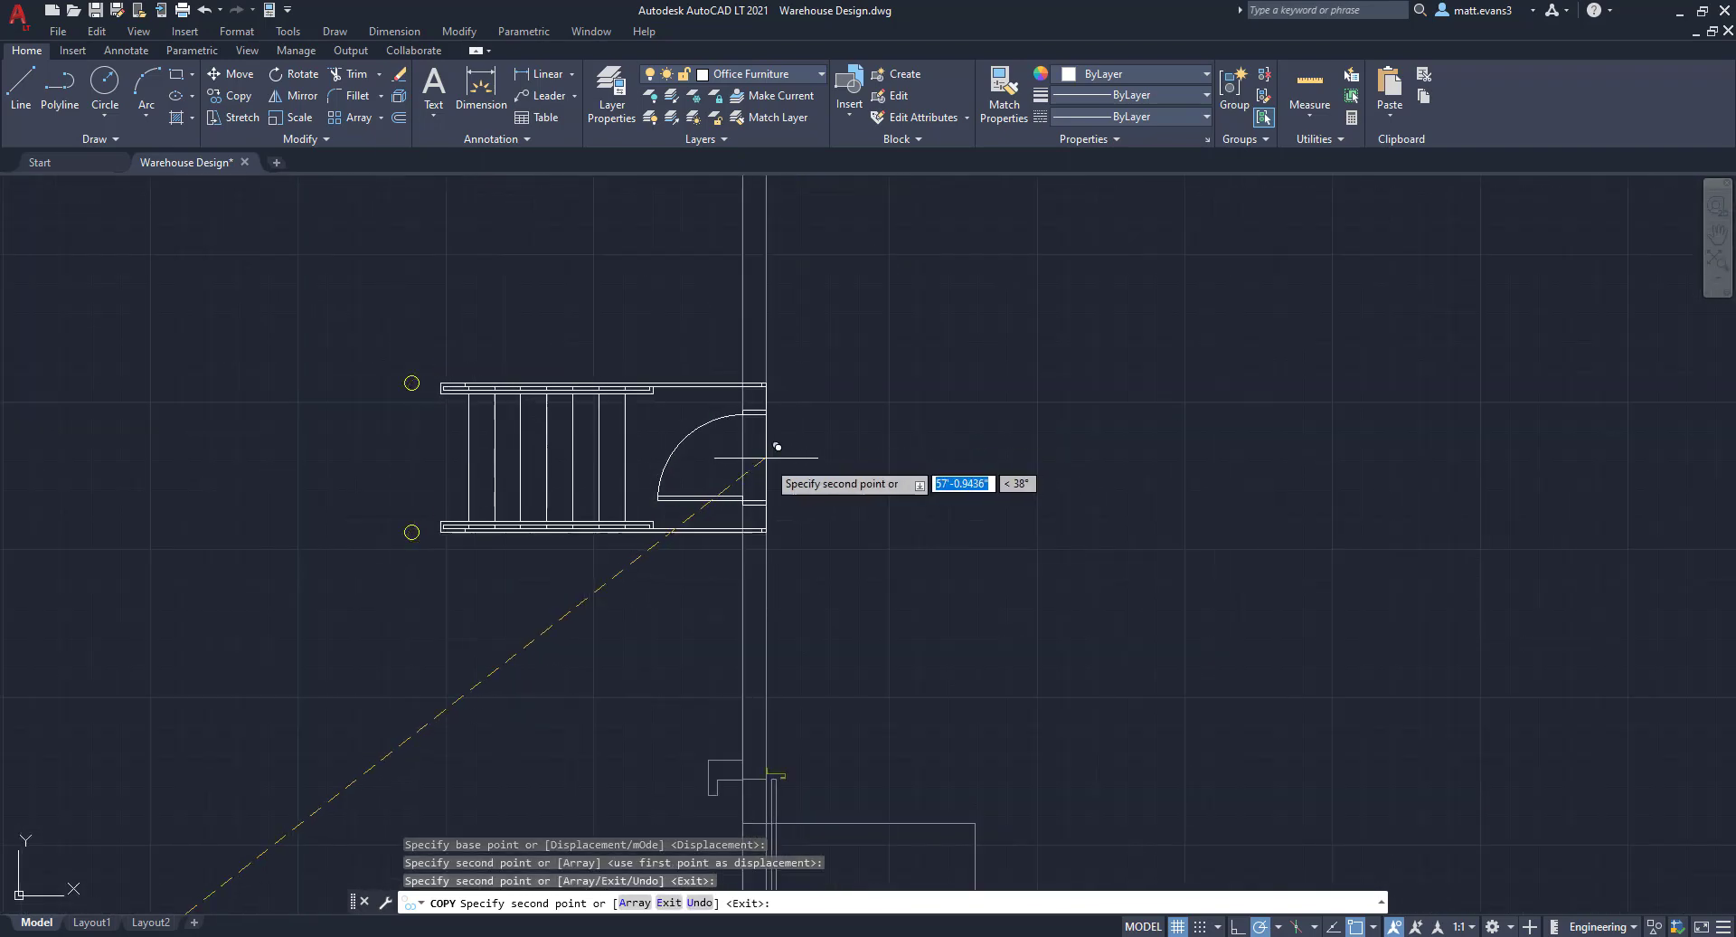
- Place a staircase copy at the uppermost left-wall door and end the copying
{"action": "scroll", "coordinate": [680, 372], "scroll_direction": "down", "scroll_amount": 6}
{"action": "middle_click_drag", "start_coordinate": [725, 311], "coordinate": [699, 787]}
{"action": "middle_click_drag", "start_coordinate": [672, 257], "coordinate": [645, 690]}
{"action": "scroll", "coordinate": [649, 592], "scroll_direction": "up", "scroll_amount": 6}
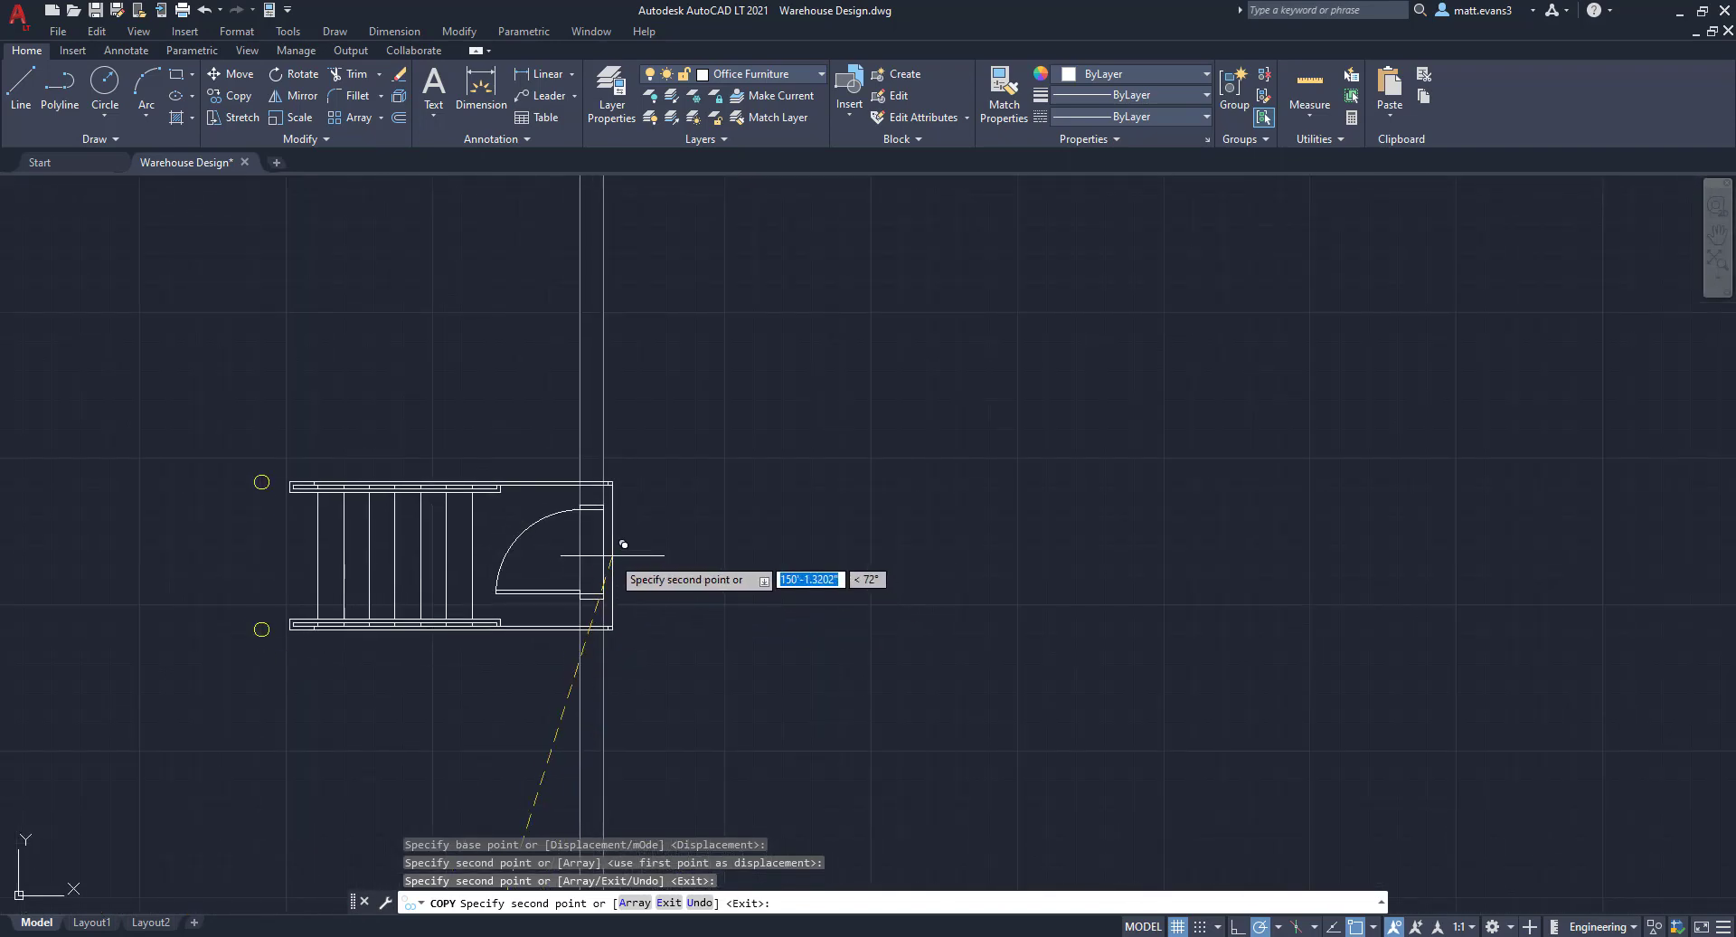
{"action": "right_click", "coordinate": [341, 511]}
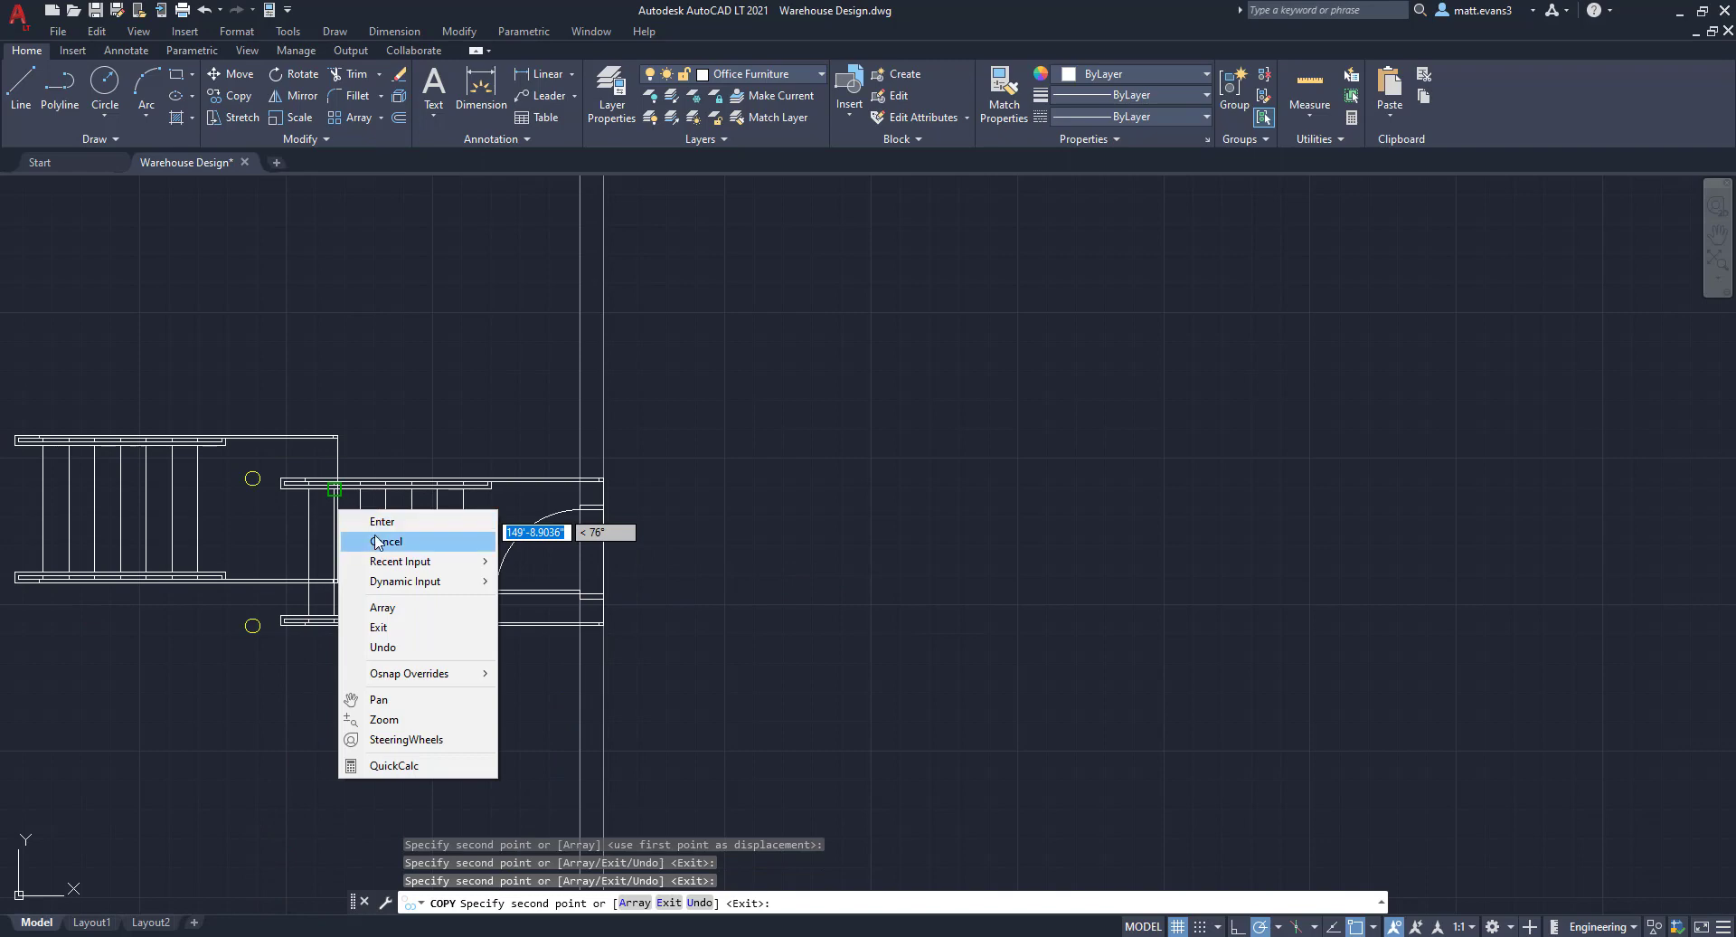
{"action": "left_click", "coordinate": [371, 541]}
- Erase the loose staircase outside the left wall
{"action": "scroll", "coordinate": [366, 549], "scroll_direction": "down", "scroll_amount": 10}
{"action": "scroll", "coordinate": [388, 665], "scroll_direction": "up", "scroll_amount": 5}
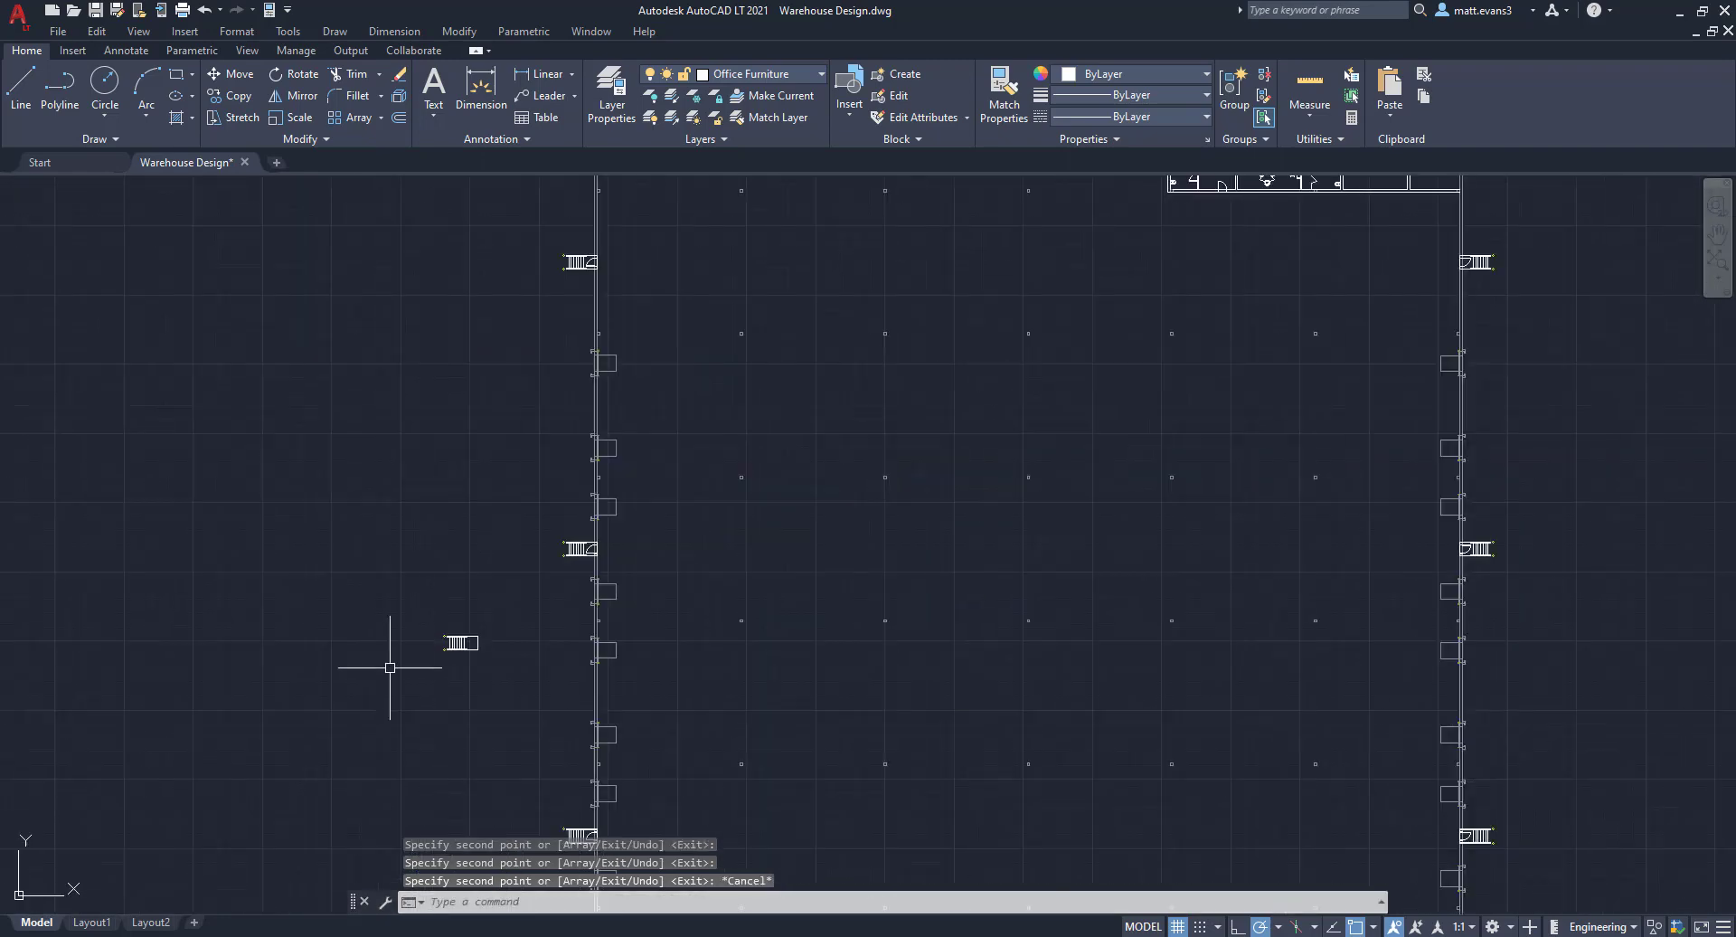
{"action": "left_click", "coordinate": [421, 601]}
{"action": "left_click", "coordinate": [530, 695]}
{"action": "key", "text": "Delete"}
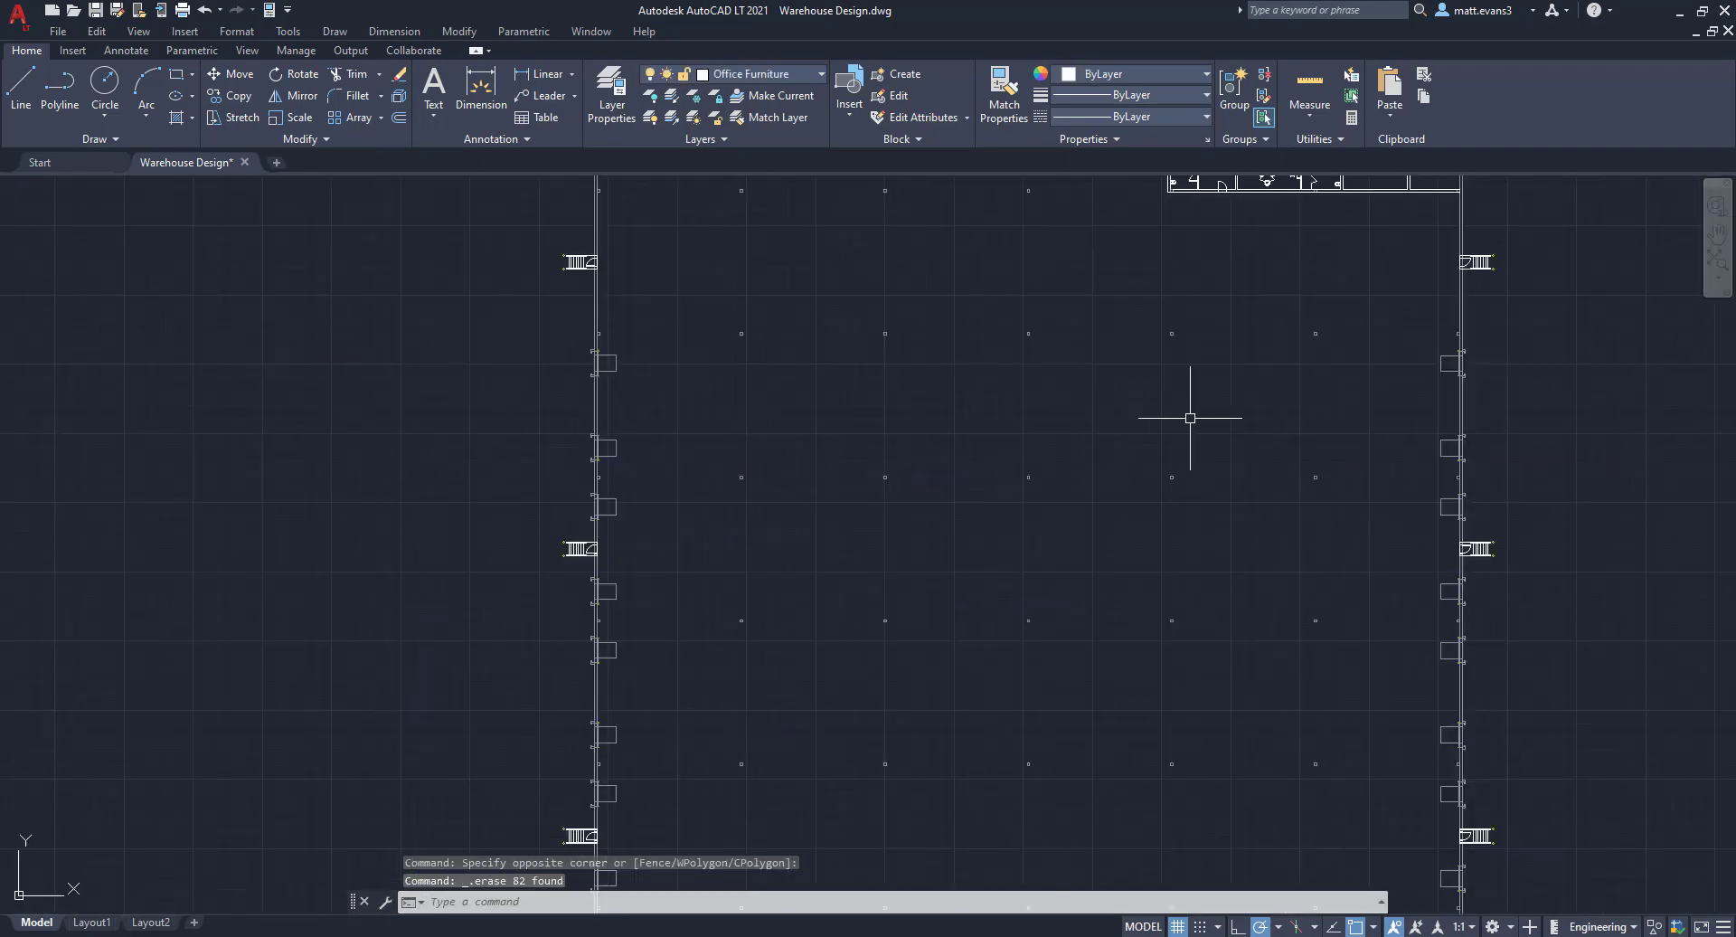
- Erase the loose staircase outside the right wall, beside the offices
{"action": "scroll", "coordinate": [1190, 415], "scroll_direction": "down", "scroll_amount": 4}
{"action": "scroll", "coordinate": [1615, 247], "scroll_direction": "up", "scroll_amount": 2}
{"action": "left_click", "coordinate": [1251, 307]}
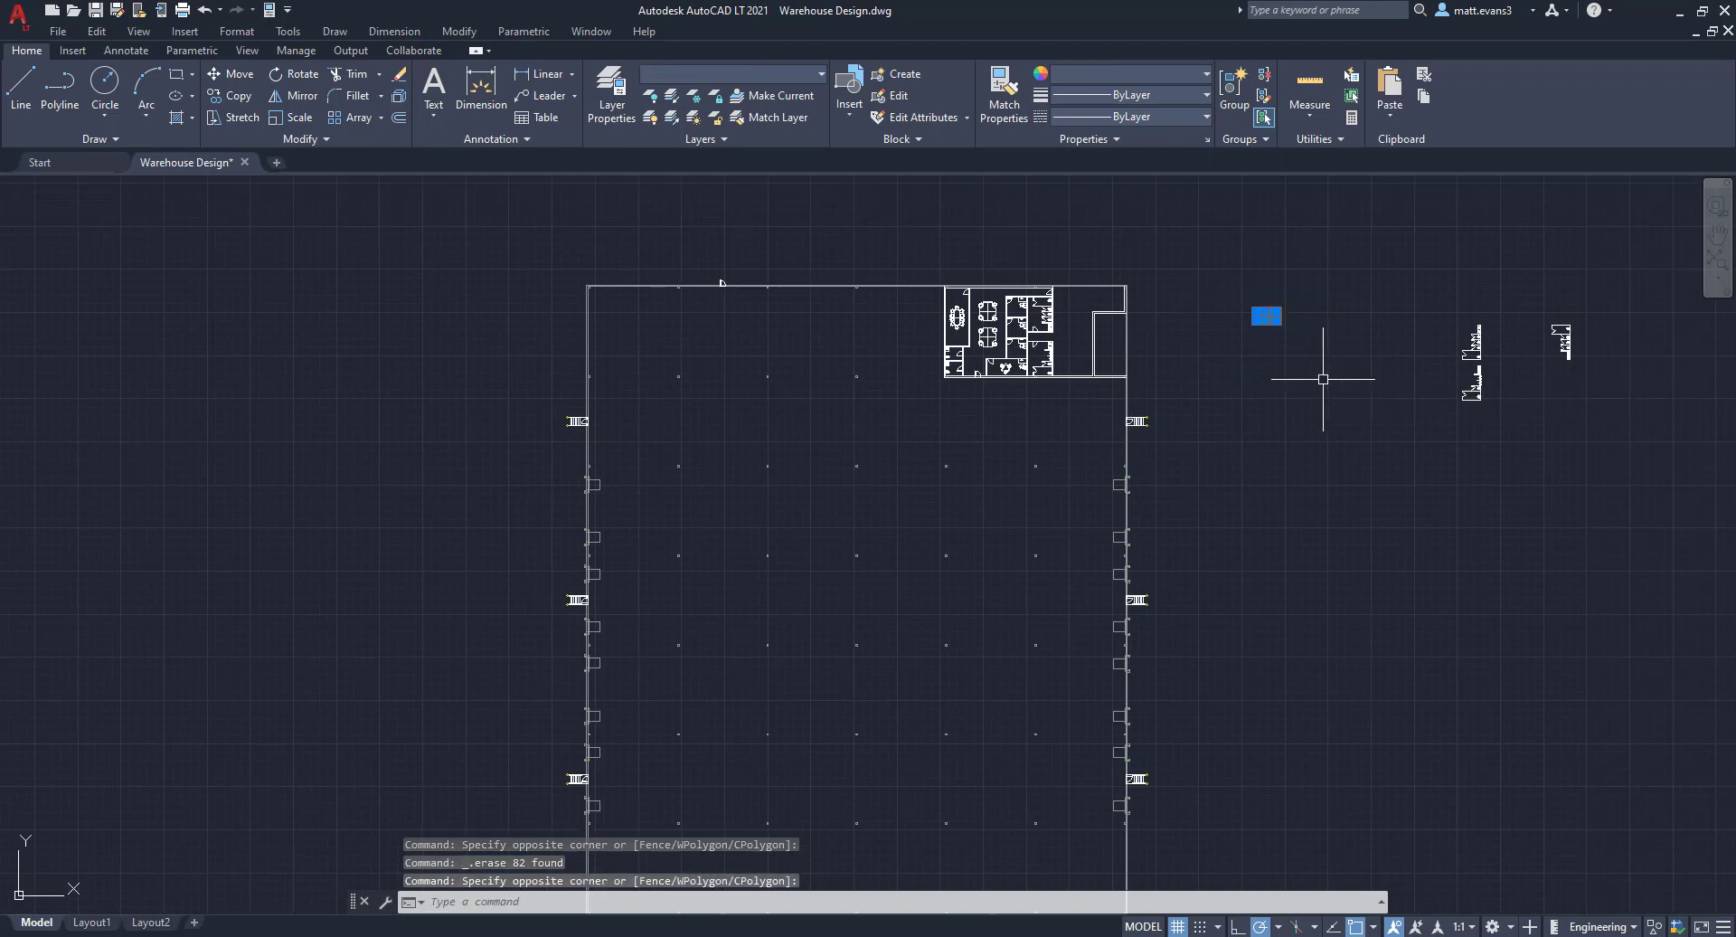
{"action": "left_click", "coordinate": [1323, 379]}
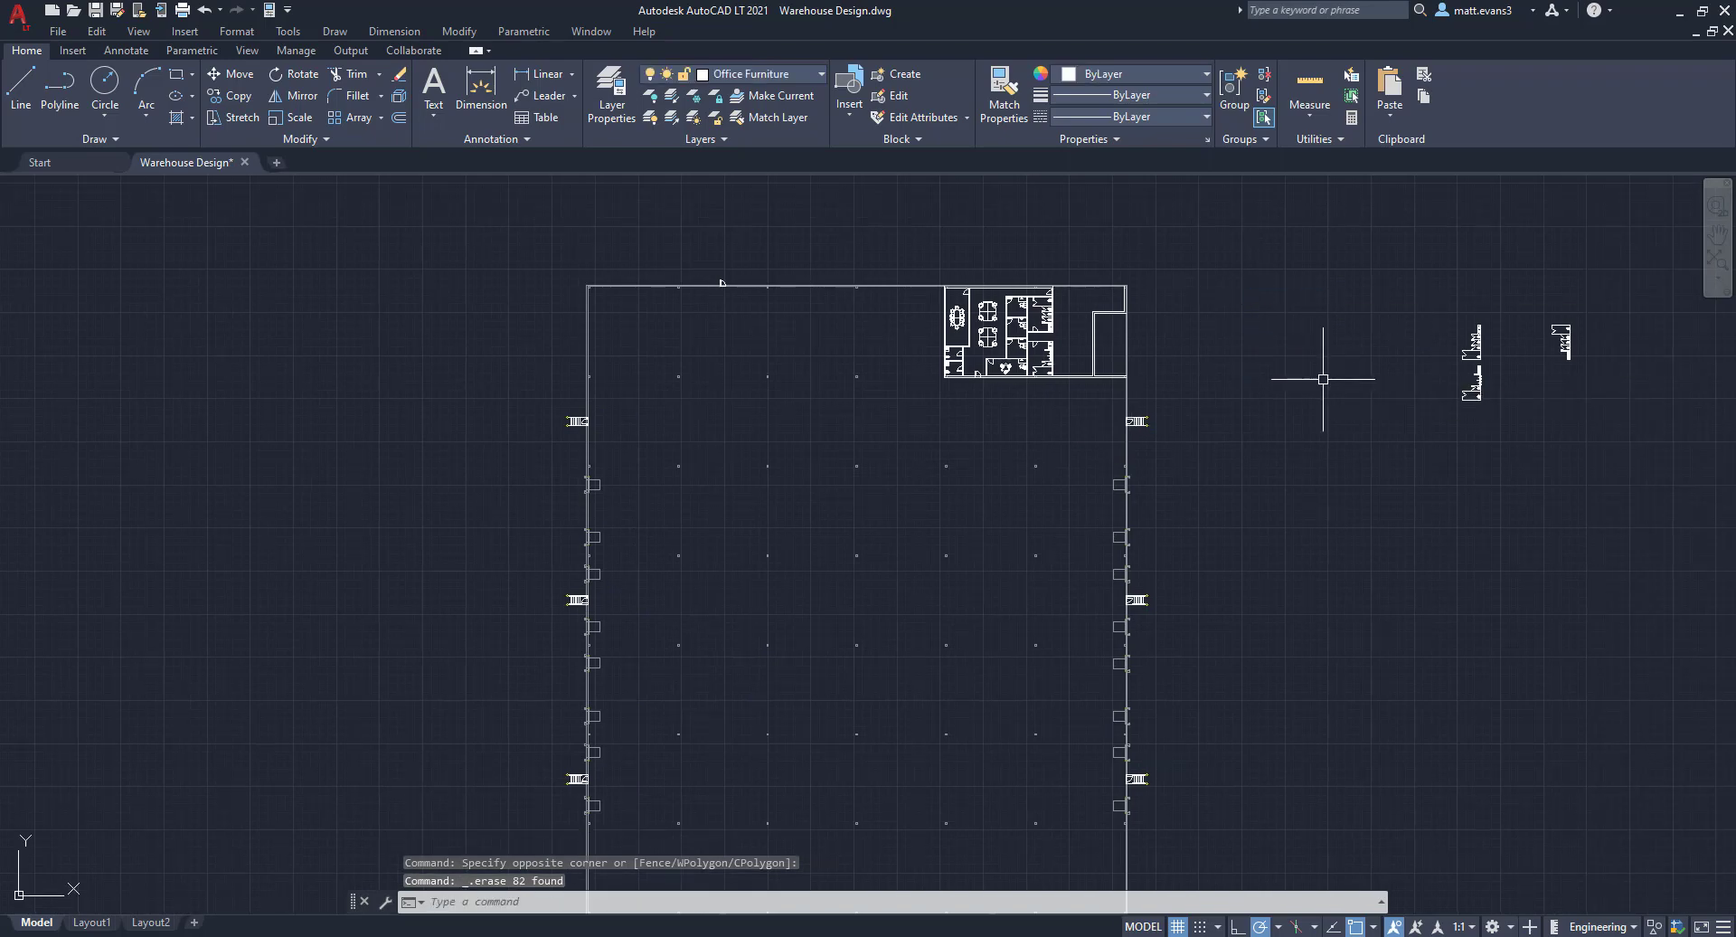
{"action": "mouse_move", "coordinate": [1245, 685]}
{"action": "middle_mouse_down"}
{"action": "mouse_move", "coordinate": [1257, 515]}
{"action": "mouse_move", "coordinate": [1257, 592]}
{"action": "mouse_move", "coordinate": [1266, 580]}
{"action": "middle_mouse_up"}
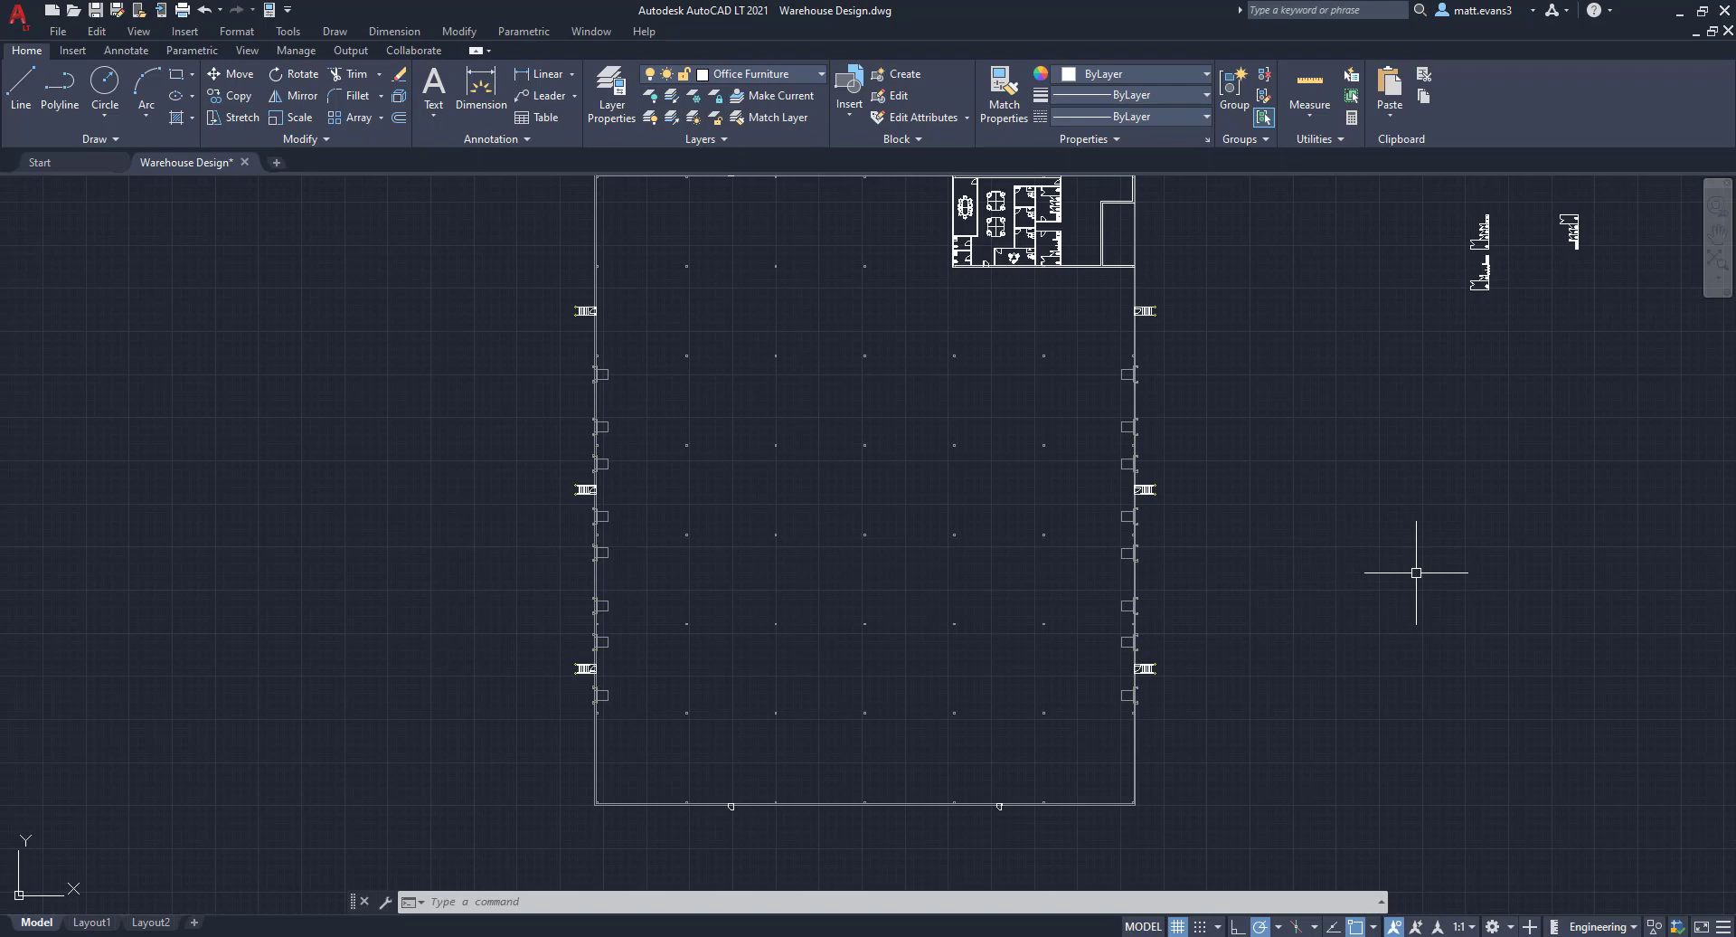
{"action": "scroll", "coordinate": [1210, 314], "scroll_direction": "up", "scroll_amount": 5}
{"action": "scroll", "coordinate": [664, 317], "scroll_direction": "up", "scroll_amount": 1}
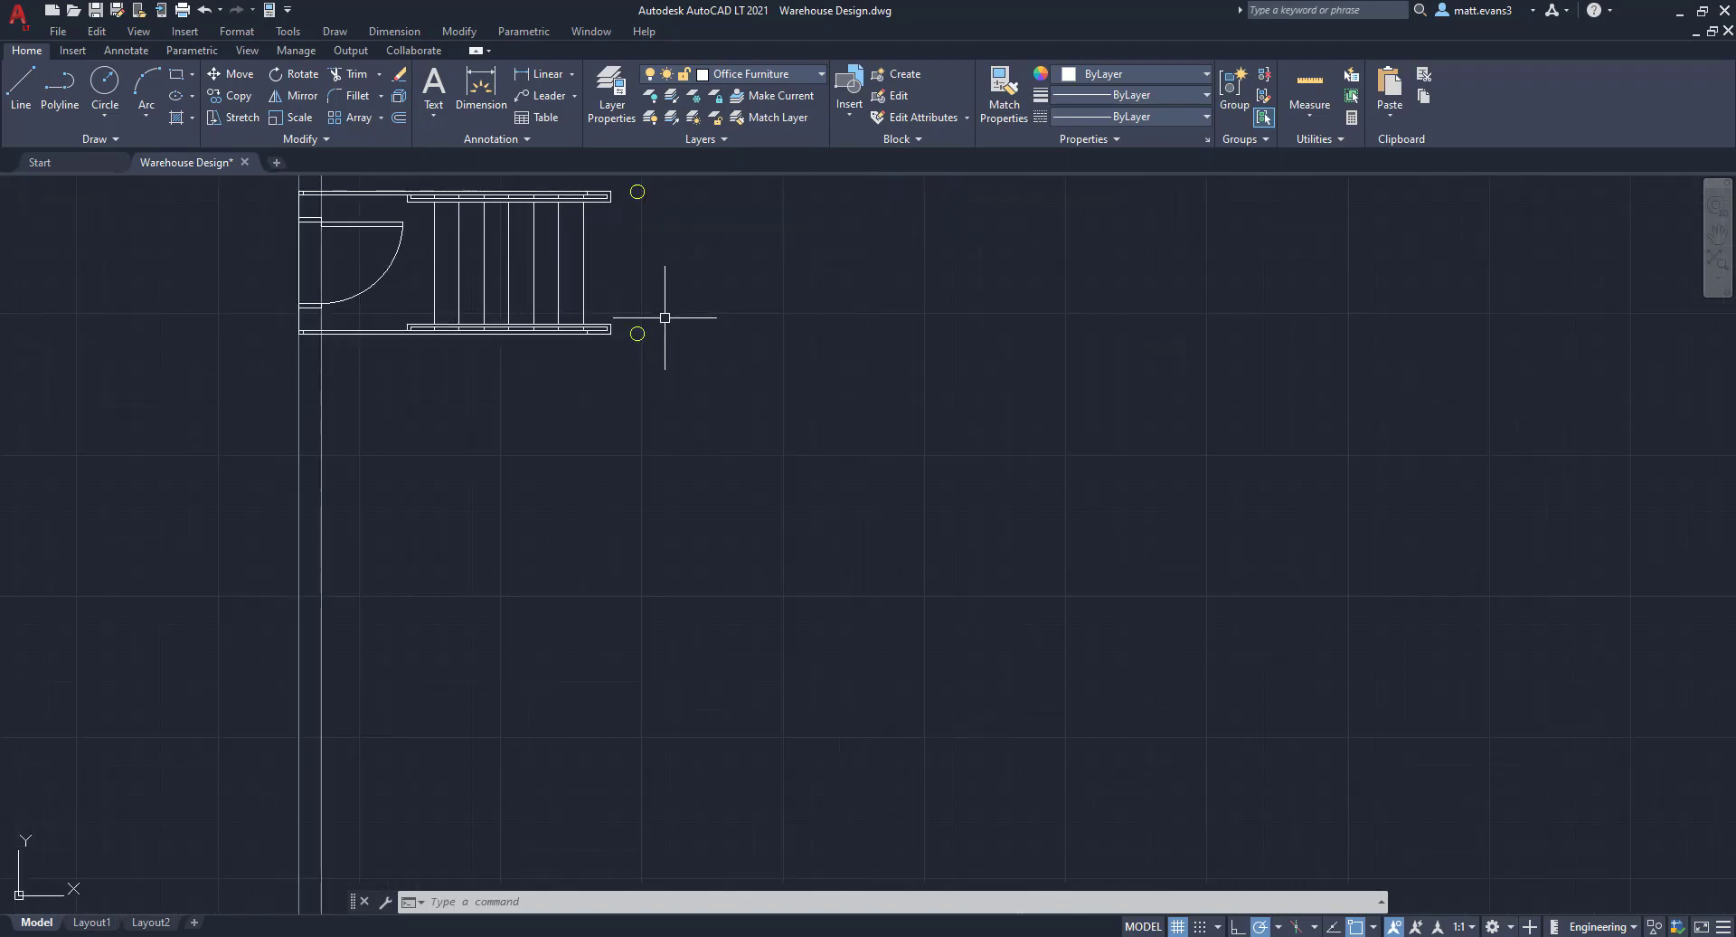
{"action": "scroll", "coordinate": [666, 290], "scroll_direction": "down", "scroll_amount": 4}
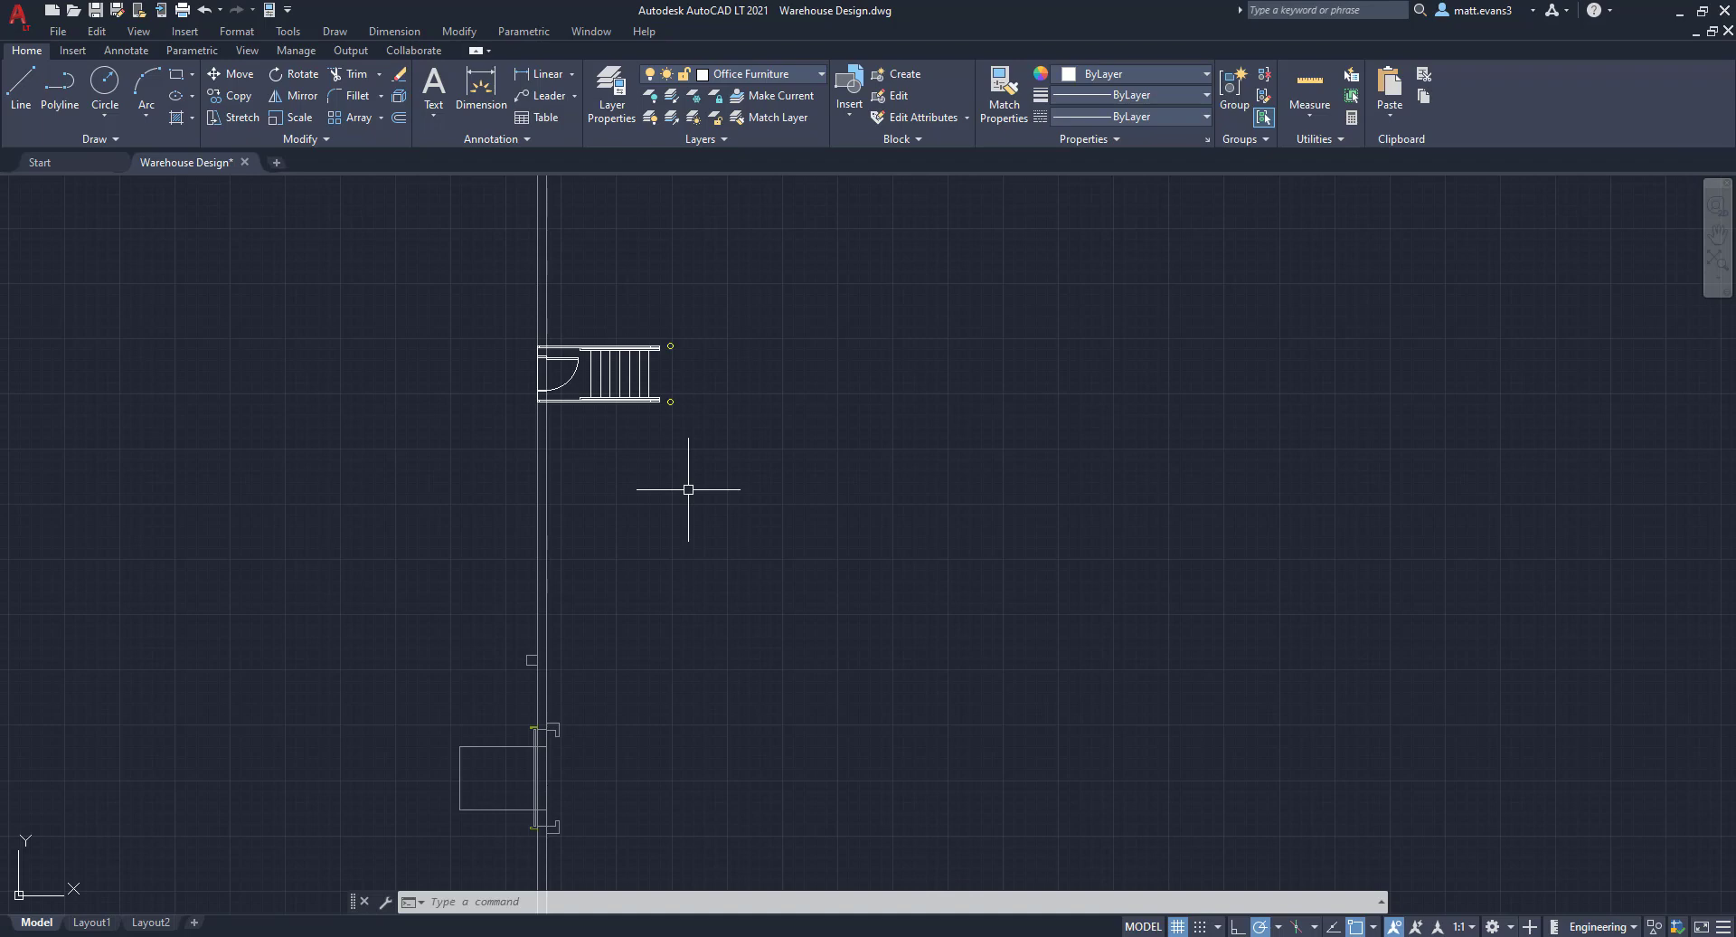
{"action": "scroll", "coordinate": [682, 487], "scroll_direction": "down", "scroll_amount": 4}
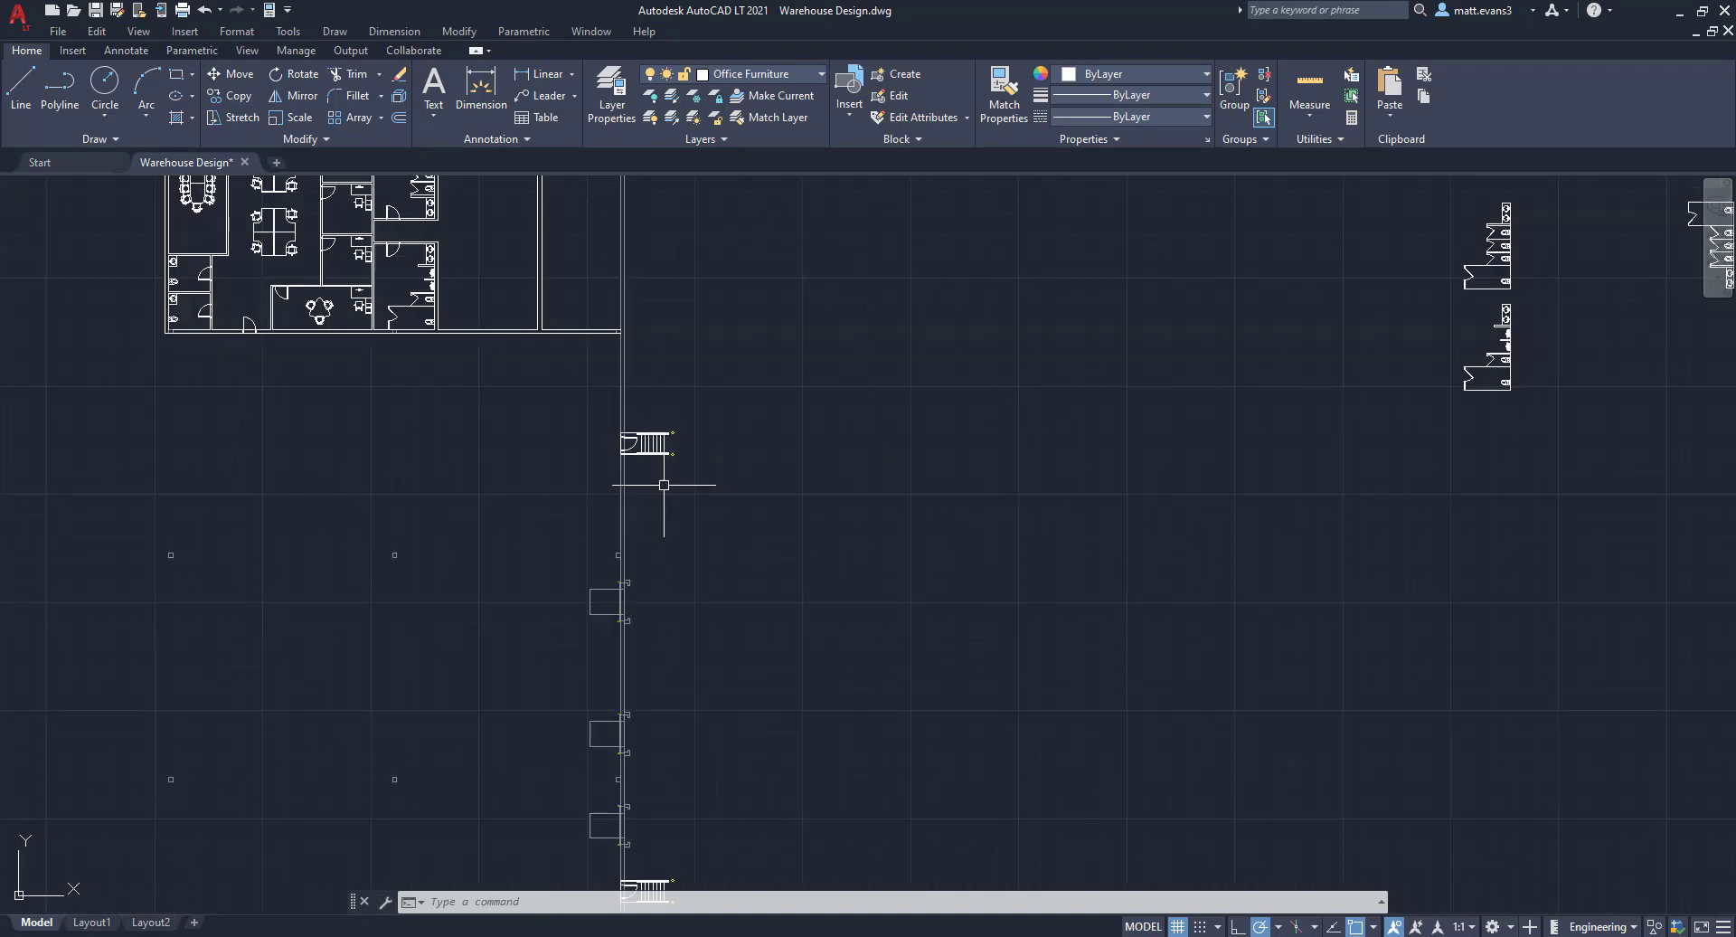